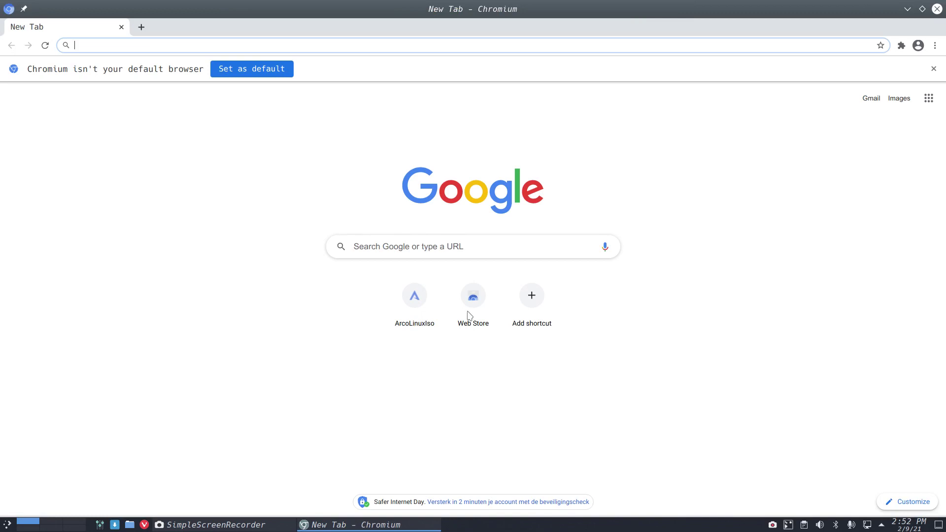
- Enter alci.online in the address bar, dropping the autocompletion, and load the site
{"action": "type", "text": "arc"}
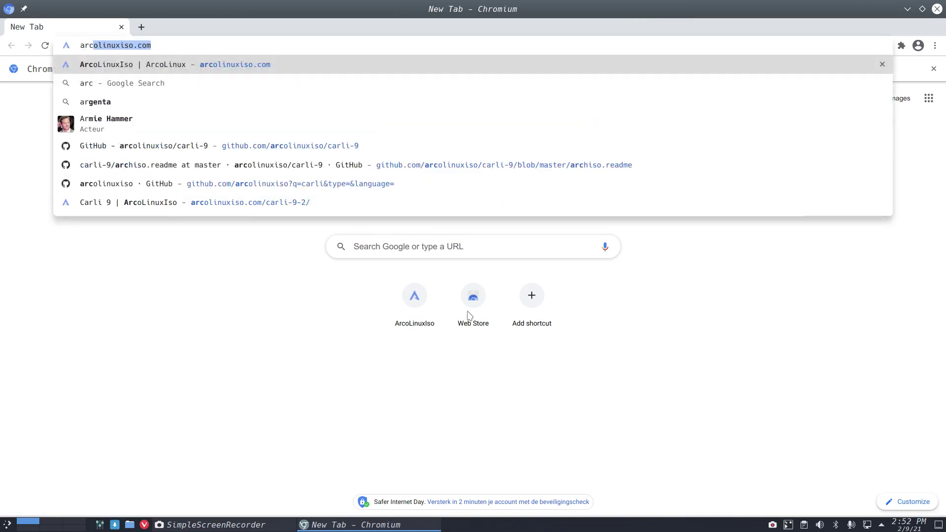
{"action": "key", "text": "BackSpace"}
{"action": "key", "text": "BackSpace"}
{"action": "key", "text": "BackSpace"}
{"action": "type", "text": "lci."}
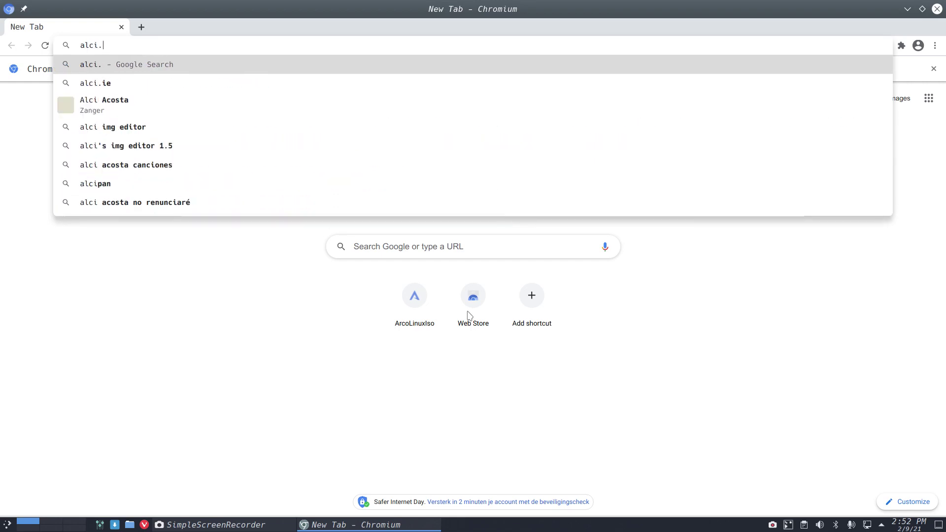
{"action": "type", "text": "online"}
{"action": "key", "text": "Return"}
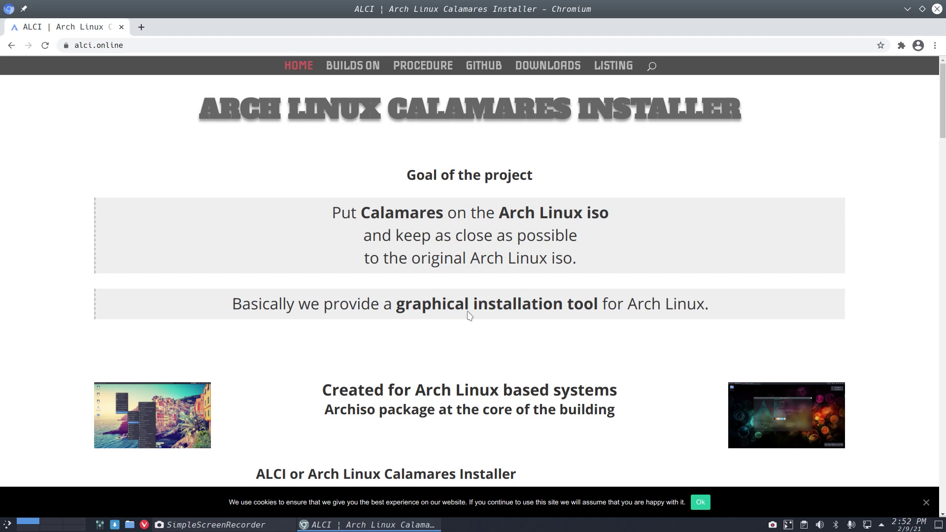
- Accept the cookie notice, then enlarge and close the left and right desktop screenshots in turn
{"action": "left_click", "coordinate": [700, 502]}
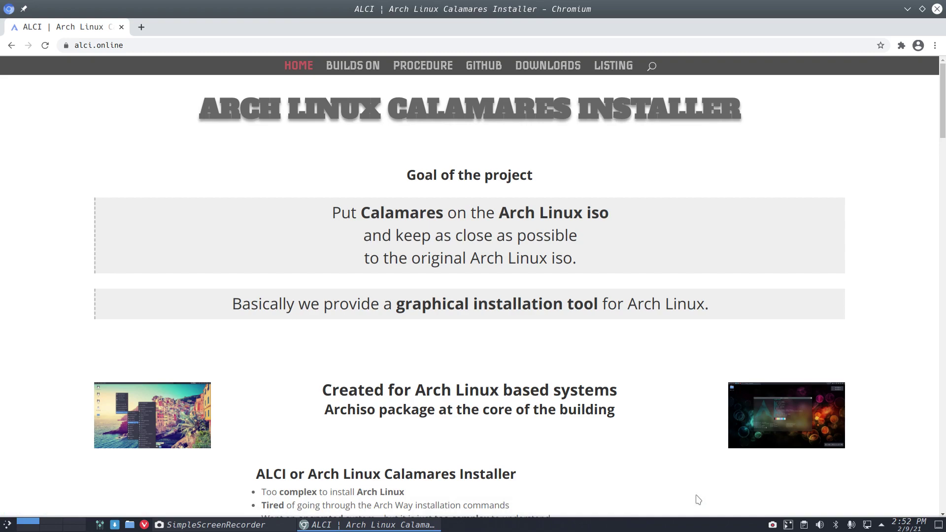
{"action": "left_click", "coordinate": [163, 421]}
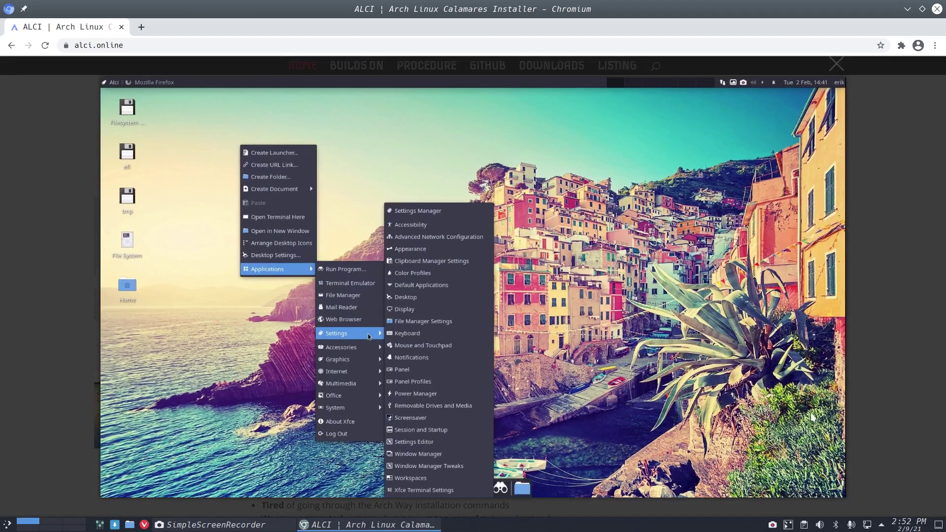
{"action": "left_click", "coordinate": [868, 412]}
{"action": "left_click", "coordinate": [782, 433]}
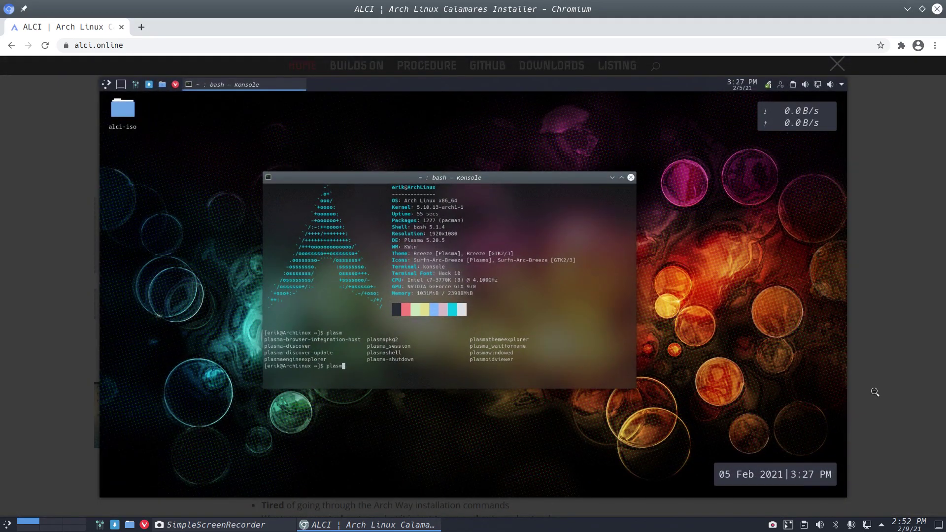
{"action": "left_click", "coordinate": [875, 392]}
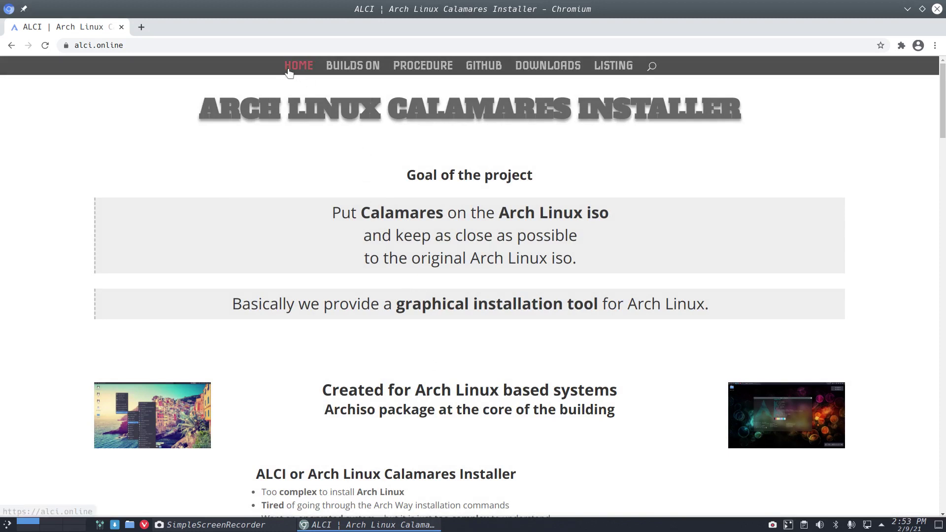
- Browse the Builds On page, then switch to the Procedure page
{"action": "left_click", "coordinate": [373, 65]}
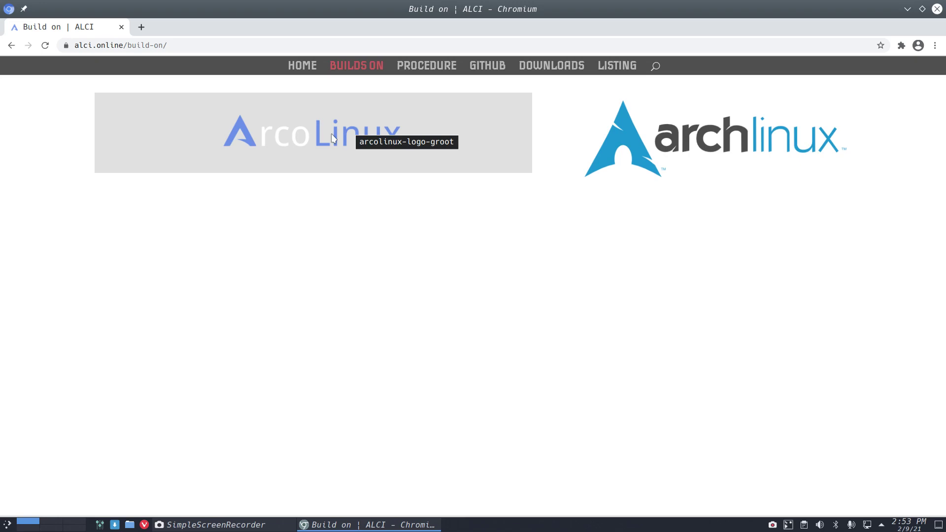
{"action": "left_click", "coordinate": [428, 65]}
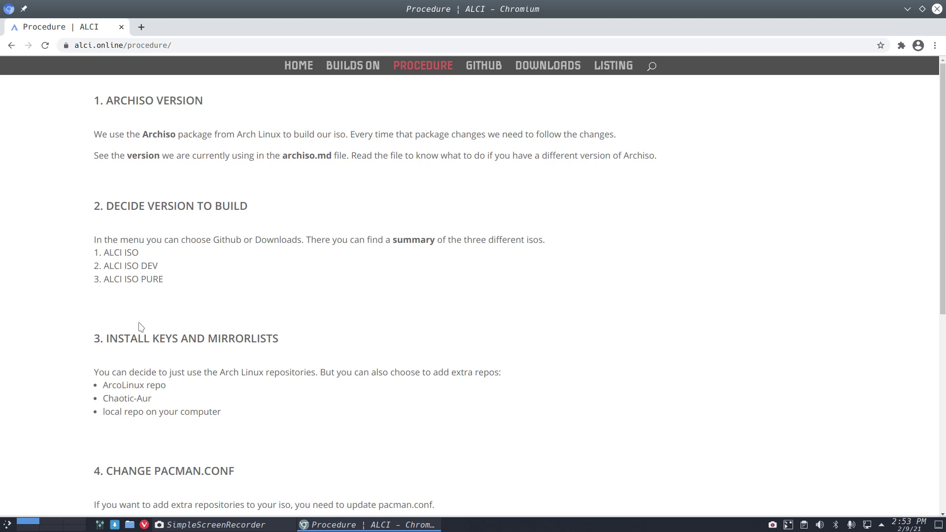
- Scroll through the Procedure steps, highlighting the local repo note, script 30, 'cache' and script 40 wording
{"action": "scroll", "coordinate": [141, 327], "scroll_direction": "down", "scroll_amount": 2}
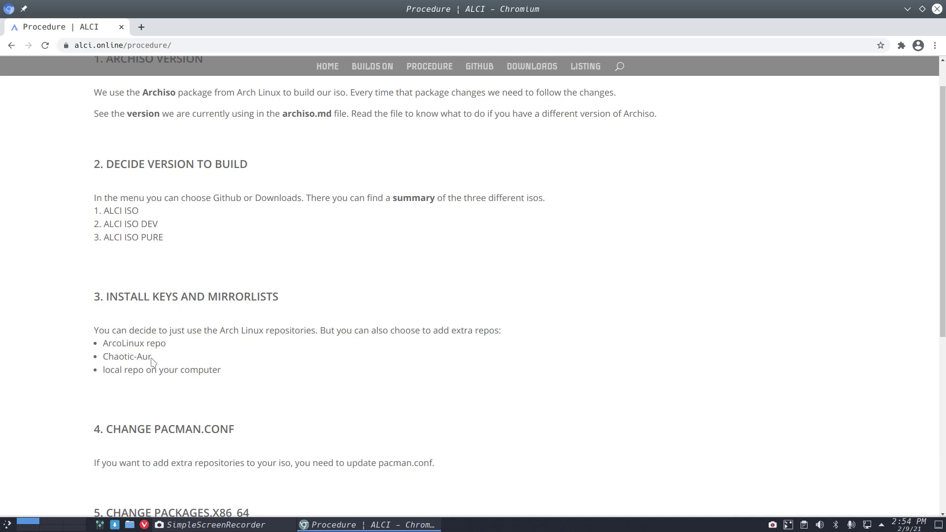
{"action": "left_click_drag", "start_coordinate": [115, 370], "coordinate": [156, 370]}
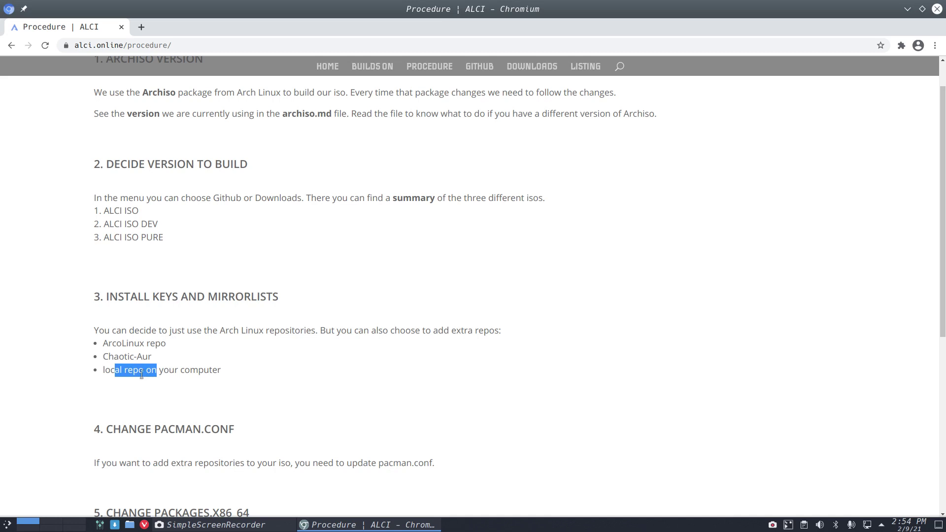
{"action": "scroll", "coordinate": [142, 374], "scroll_direction": "down", "scroll_amount": 3}
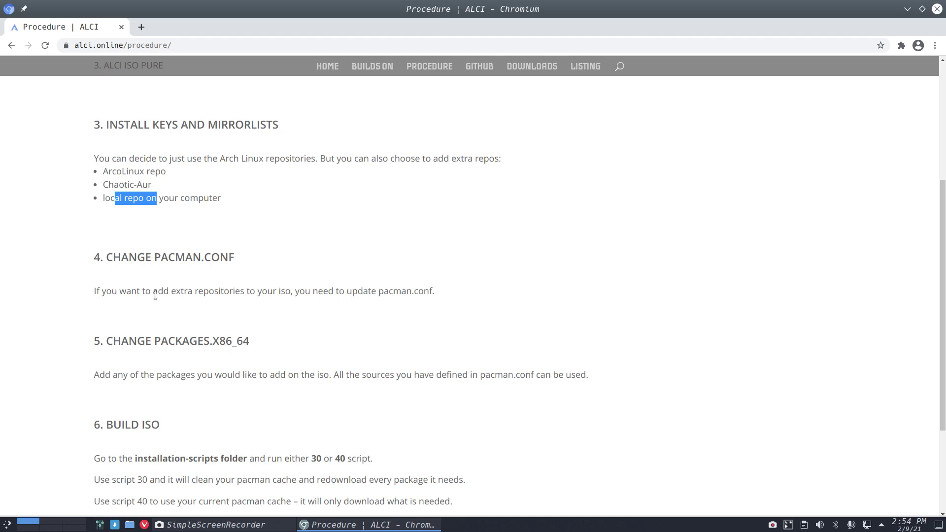
{"action": "scroll", "coordinate": [156, 295], "scroll_direction": "down", "scroll_amount": 3}
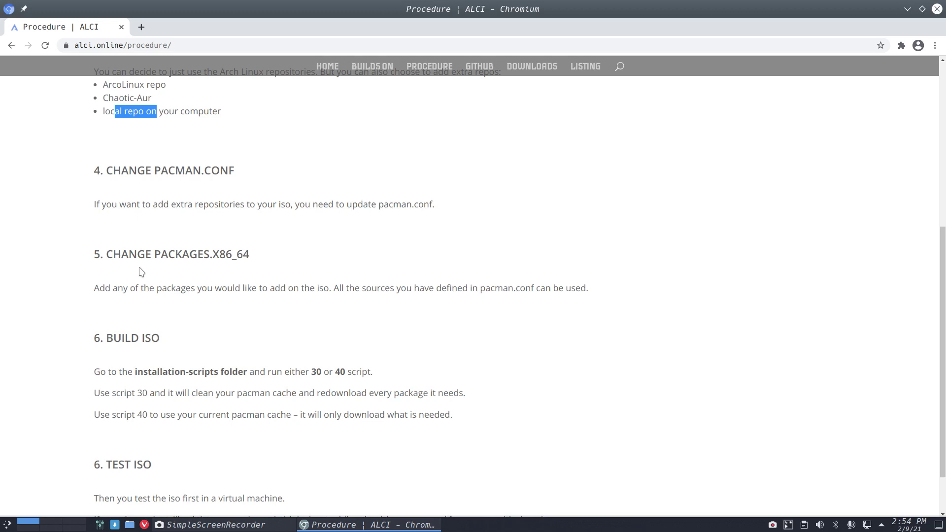
{"action": "scroll", "coordinate": [142, 271], "scroll_direction": "down", "scroll_amount": 2}
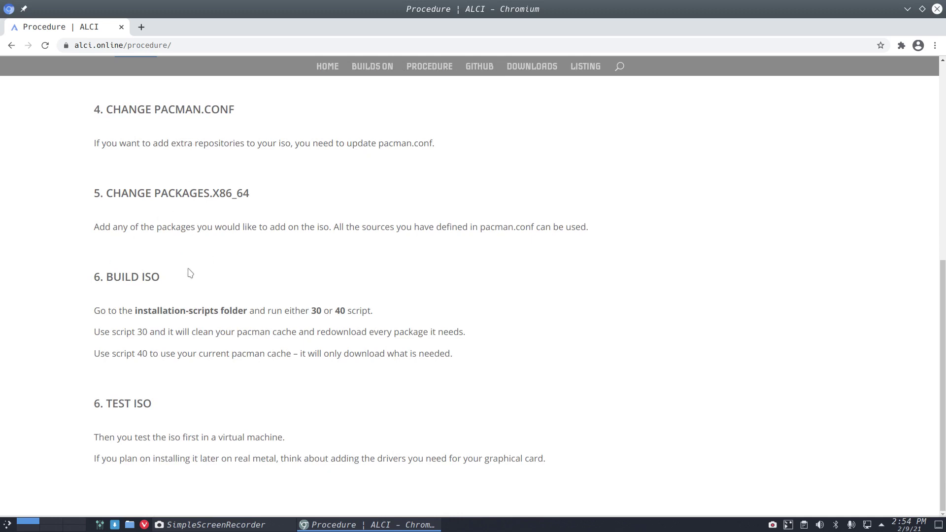
{"action": "left_click_drag", "start_coordinate": [306, 311], "coordinate": [323, 312]}
{"action": "double_click", "coordinate": [286, 333]}
{"action": "left_click_drag", "start_coordinate": [135, 354], "coordinate": [164, 355]}
- Clear the text highlight and go to the Github page from the navigation bar
{"action": "left_click", "coordinate": [227, 353]}
{"action": "left_click", "coordinate": [474, 66]}
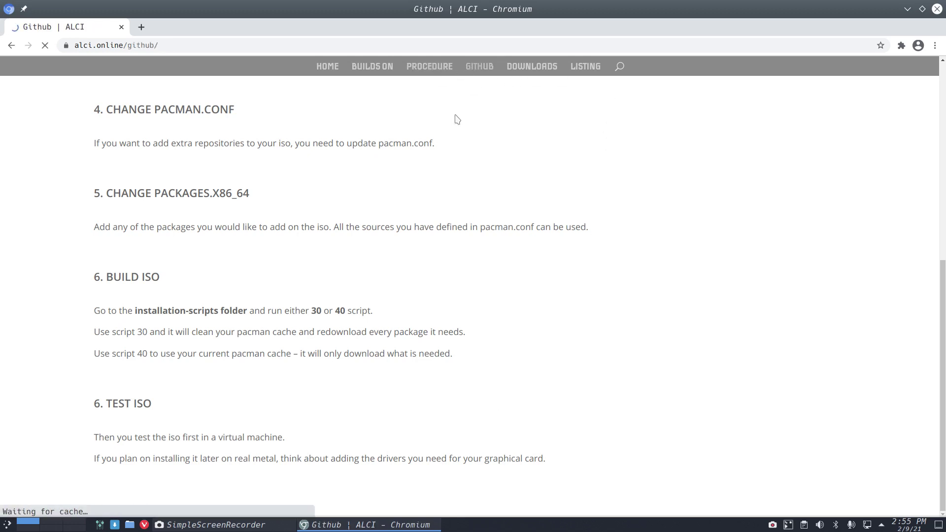
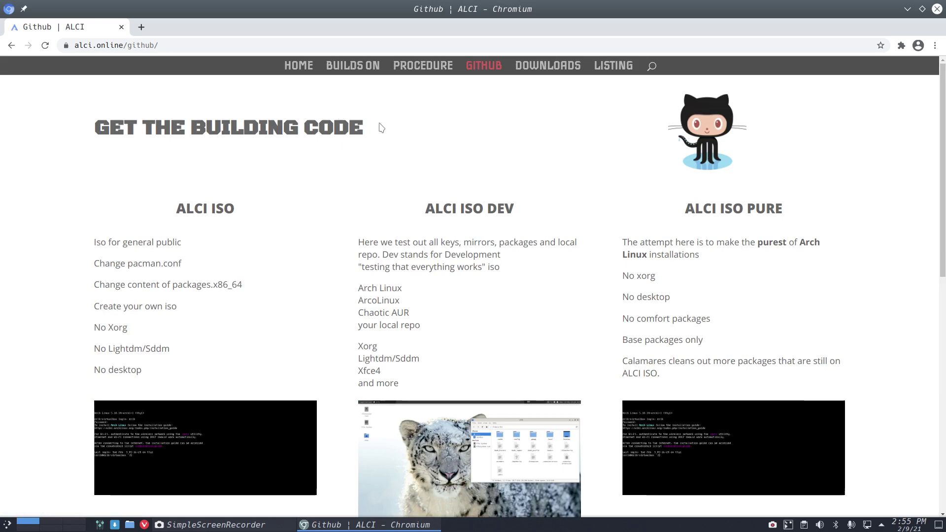
- Scroll the ALCI GitHub page and briefly enlarge the Dev ISO desktop screenshot
{"action": "scroll", "coordinate": [365, 187], "scroll_direction": "down", "scroll_amount": 5}
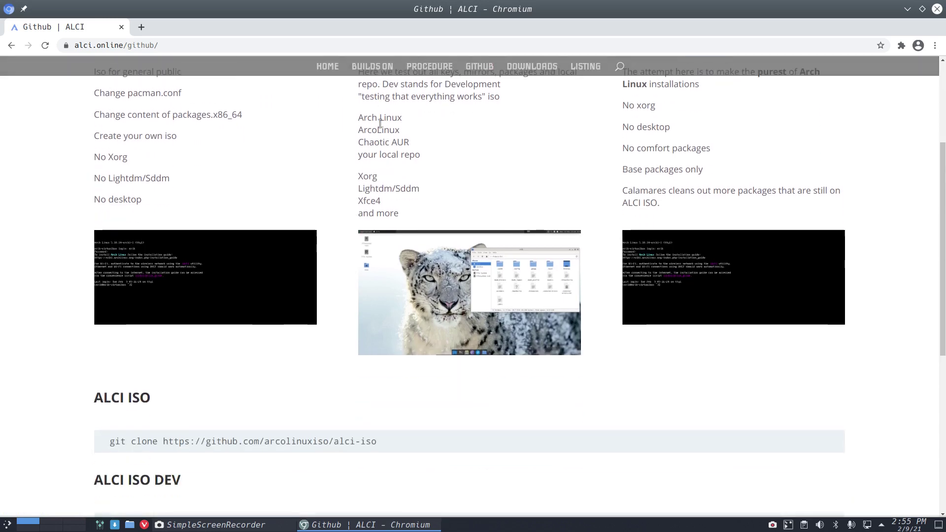
{"action": "scroll", "coordinate": [340, 245], "scroll_direction": "down", "scroll_amount": 4}
{"action": "scroll", "coordinate": [338, 247], "scroll_direction": "up", "scroll_amount": 5}
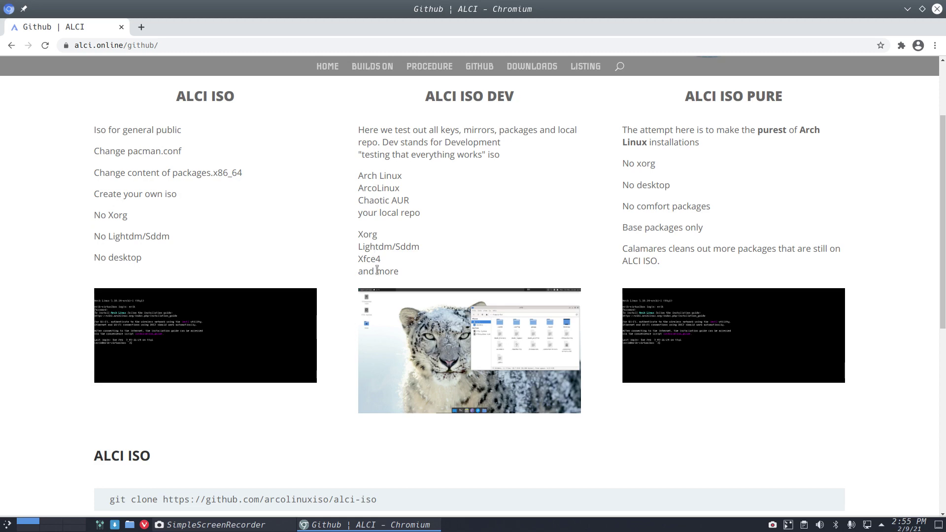
{"action": "left_click", "coordinate": [437, 356]}
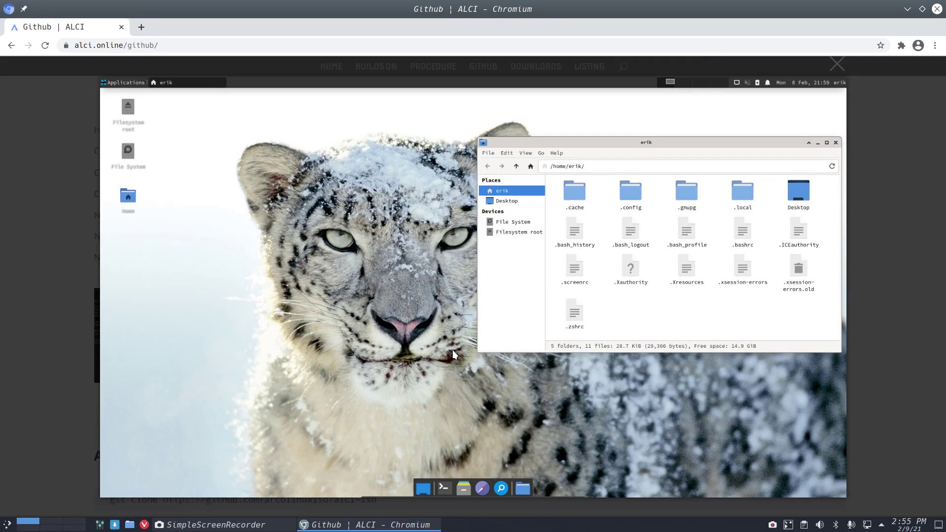
{"action": "left_click", "coordinate": [75, 352]}
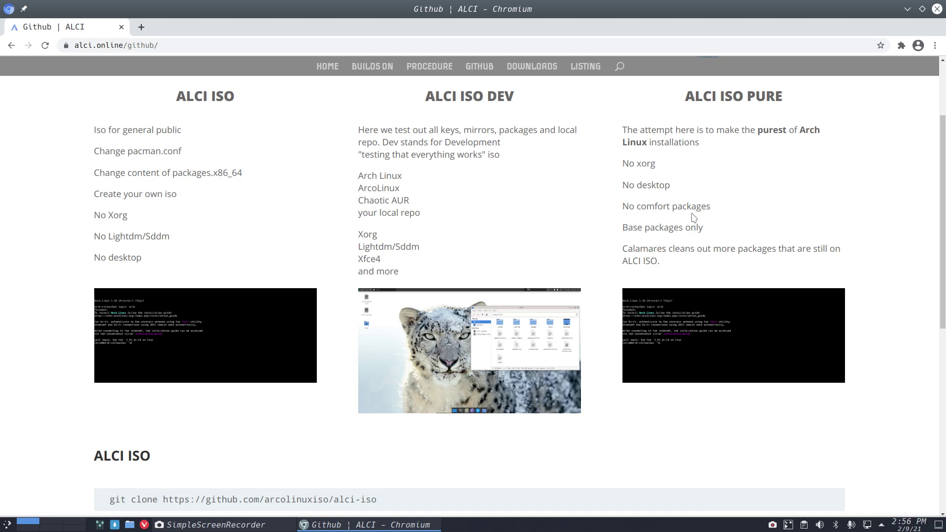
- Scroll down and try selecting the alci-iso git clone command
{"action": "scroll", "coordinate": [317, 202], "scroll_direction": "down", "scroll_amount": 3}
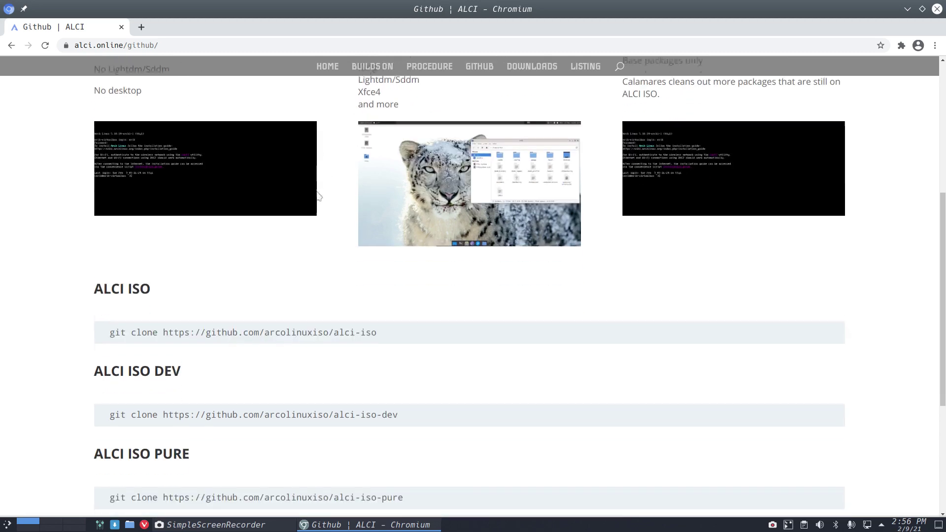
{"action": "scroll", "coordinate": [113, 315], "scroll_direction": "down", "scroll_amount": 1}
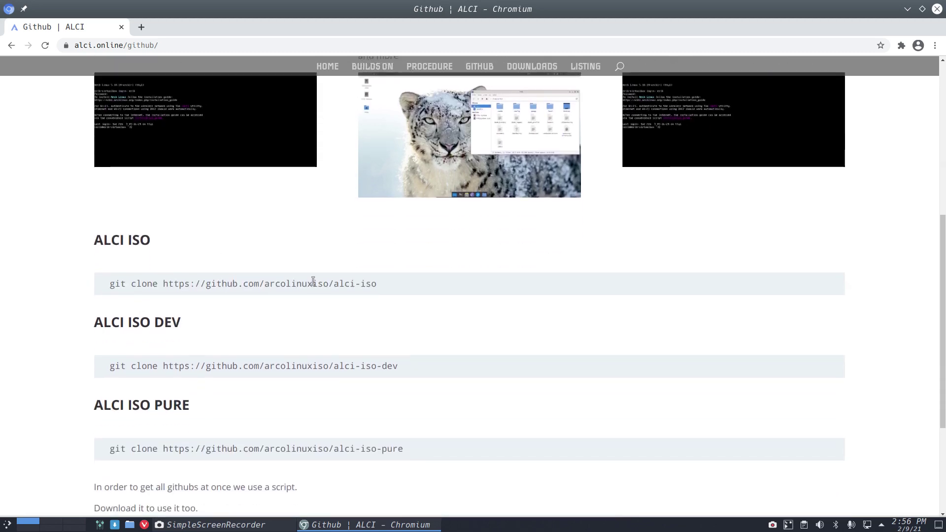
{"action": "left_click_drag", "start_coordinate": [286, 295], "coordinate": [105, 285]}
{"action": "scroll", "coordinate": [462, 156], "scroll_direction": "up", "scroll_amount": 4}
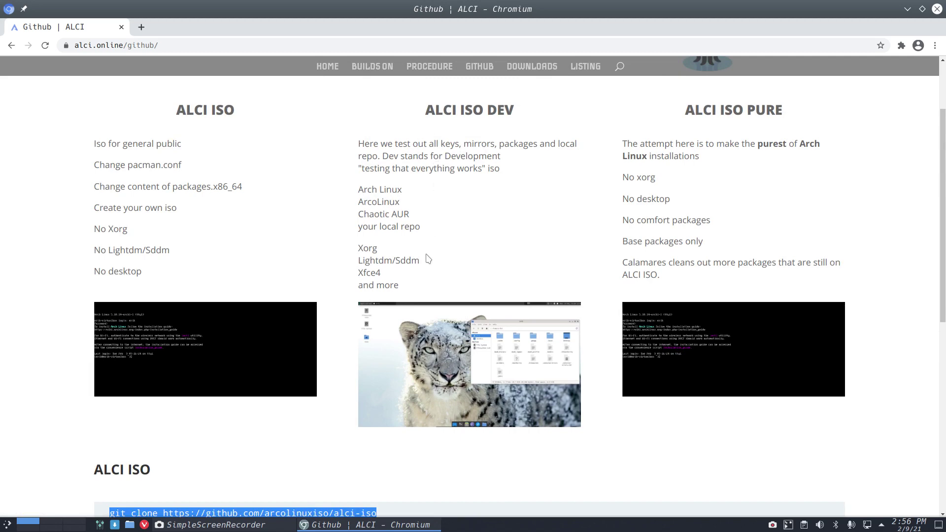
{"action": "scroll", "coordinate": [428, 259], "scroll_direction": "down", "scroll_amount": 4}
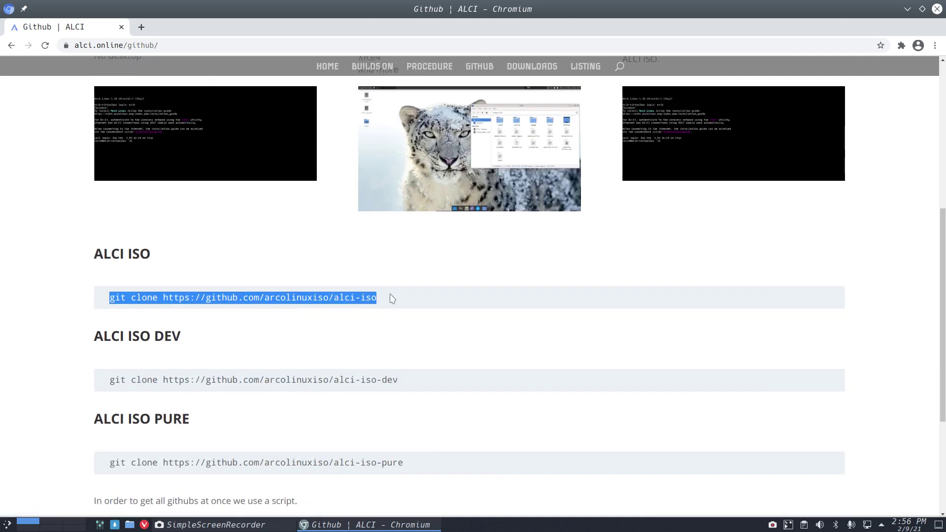
{"action": "left_click", "coordinate": [389, 299]}
{"action": "scroll", "coordinate": [387, 301], "scroll_direction": "down", "scroll_amount": 1}
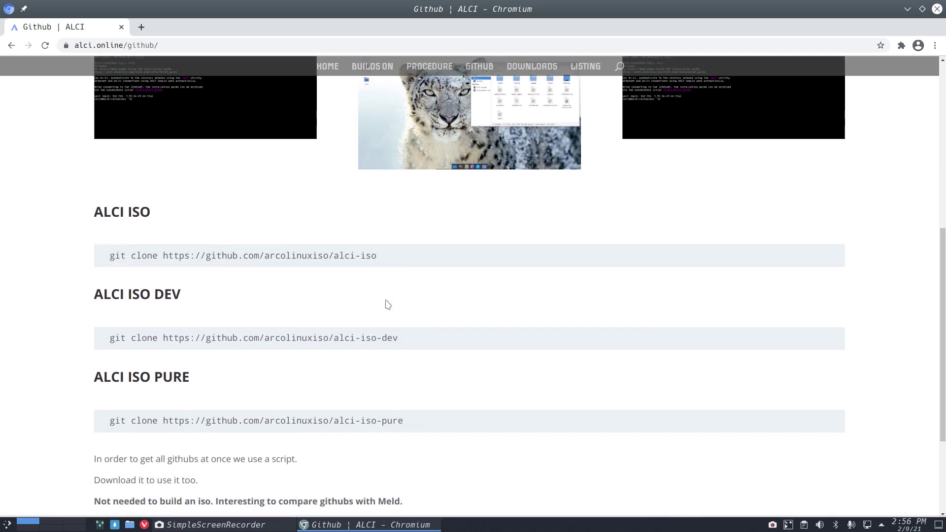
{"action": "left_click_drag", "start_coordinate": [384, 256], "coordinate": [102, 263]}
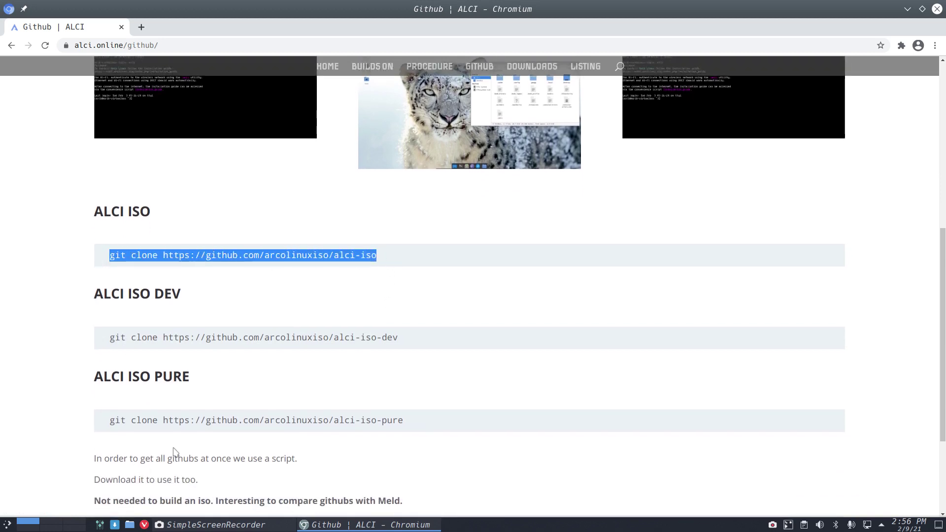
{"action": "scroll", "coordinate": [174, 451], "scroll_direction": "up", "scroll_amount": 2}
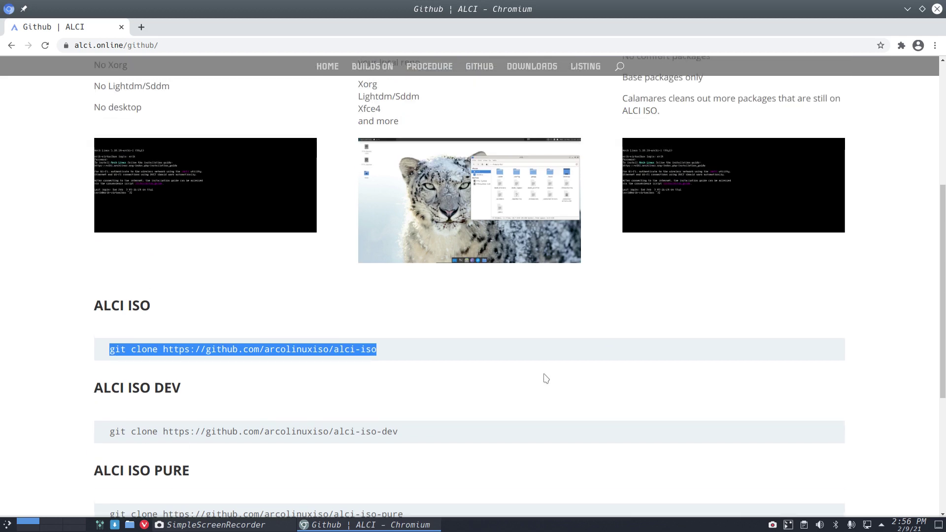
{"action": "scroll", "coordinate": [734, 343], "scroll_direction": "up", "scroll_amount": 3}
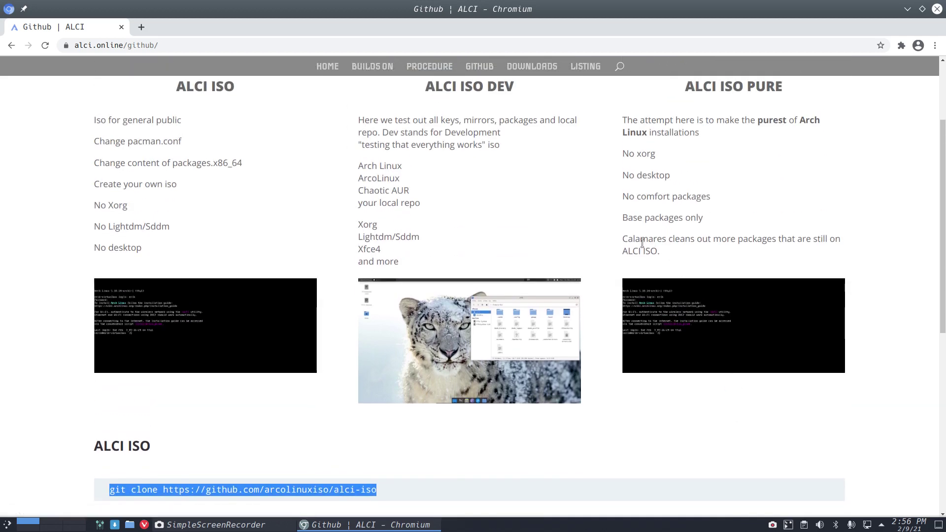
- Select and copy the whole alci-iso git clone line, then move Chromium aside
{"action": "left_click_drag", "start_coordinate": [633, 239], "coordinate": [660, 241]}
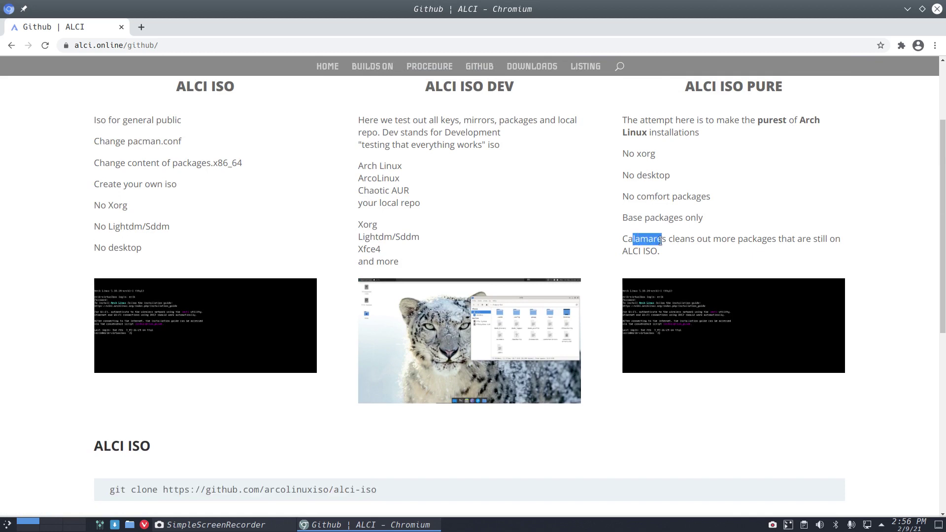
{"action": "scroll", "coordinate": [223, 414], "scroll_direction": "down", "scroll_amount": 2}
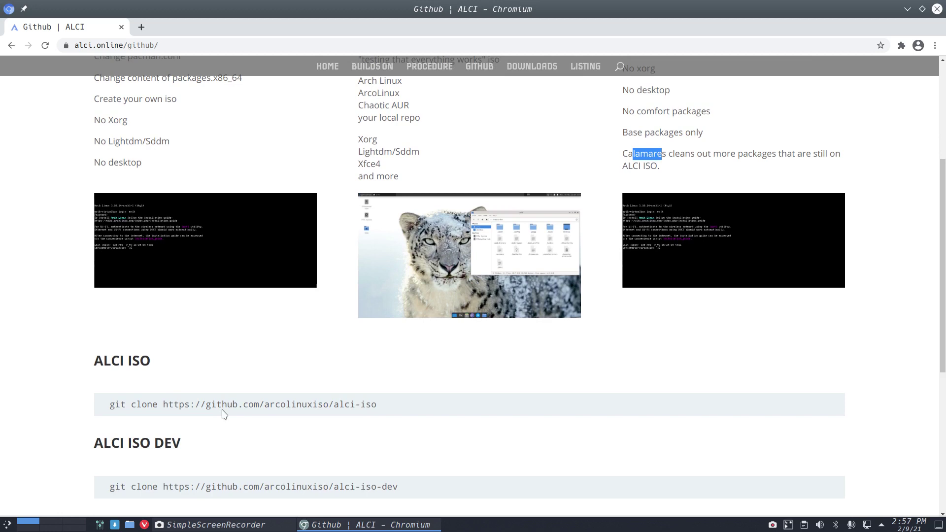
{"action": "scroll", "coordinate": [223, 414], "scroll_direction": "down", "scroll_amount": 3}
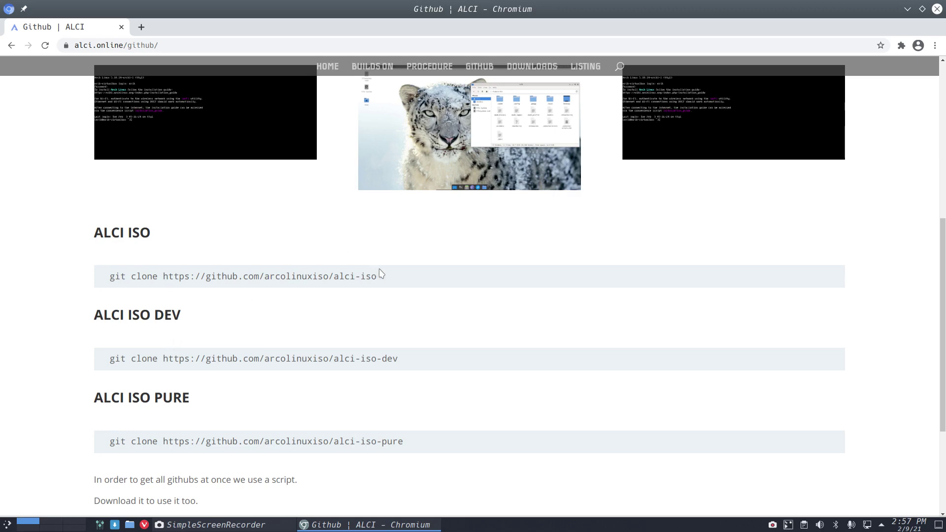
{"action": "left_click_drag", "start_coordinate": [109, 277], "coordinate": [243, 279]}
{"action": "triple_click", "coordinate": [434, 276]}
{"action": "key", "text": "ctrl+c"}
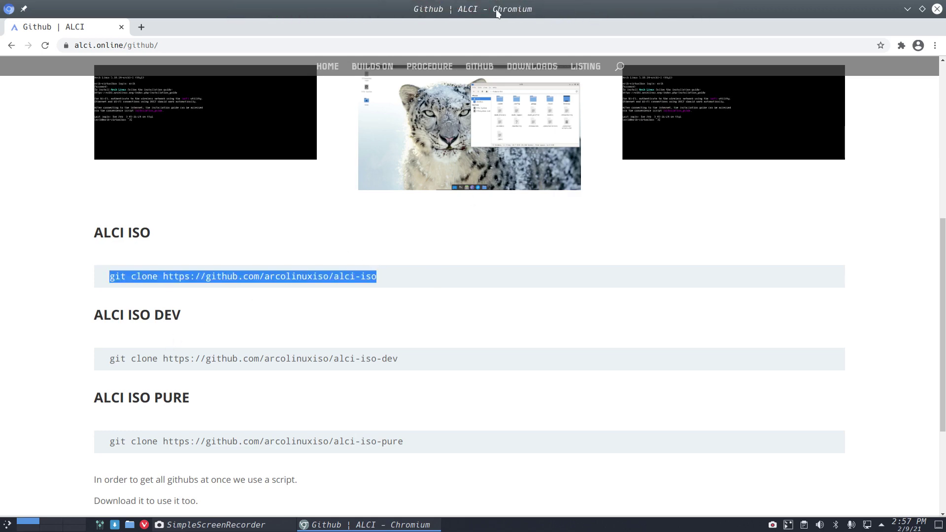
{"action": "left_click_drag", "start_coordinate": [488, 9], "coordinate": [944, 157]}
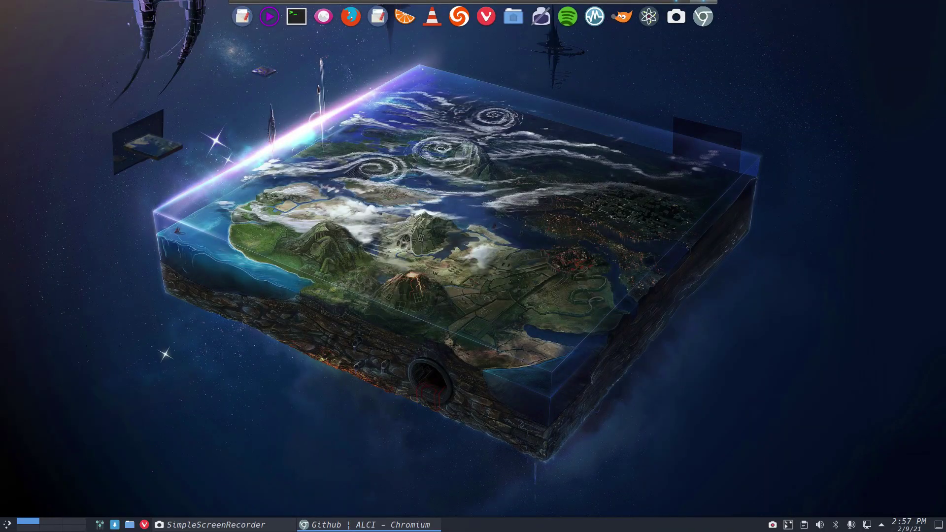
- Go to the Desktop folder under Places and open a Konsole terminal there
{"action": "right_click", "coordinate": [236, 193]}
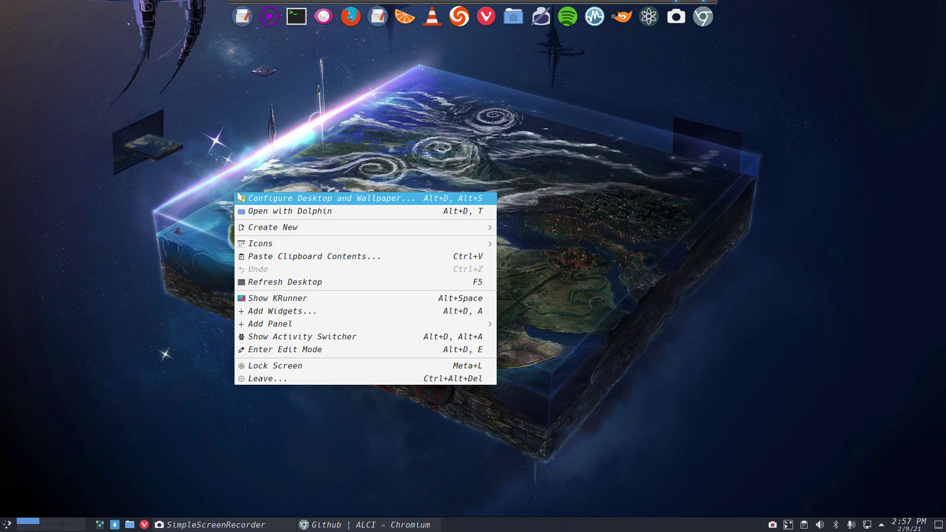
{"action": "left_click", "coordinate": [191, 197]}
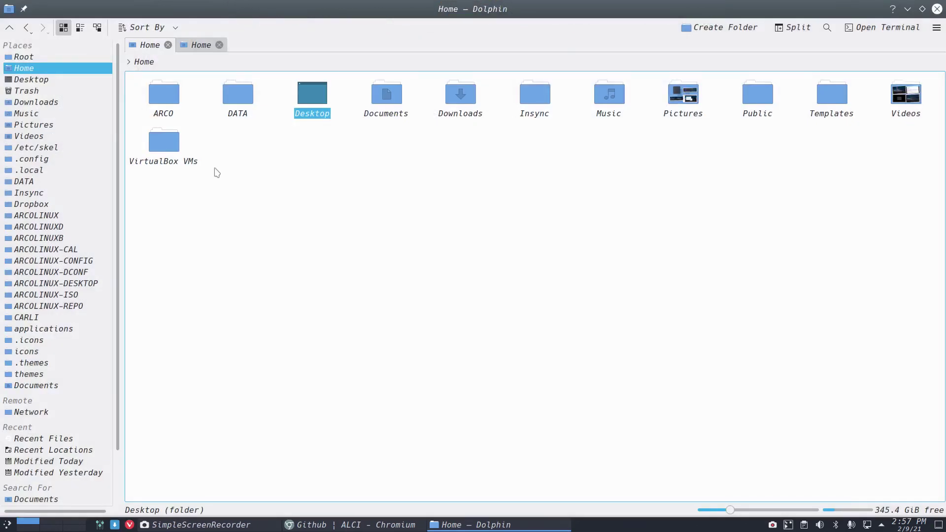
{"action": "left_click", "coordinate": [74, 80]}
{"action": "right_click", "coordinate": [213, 111]}
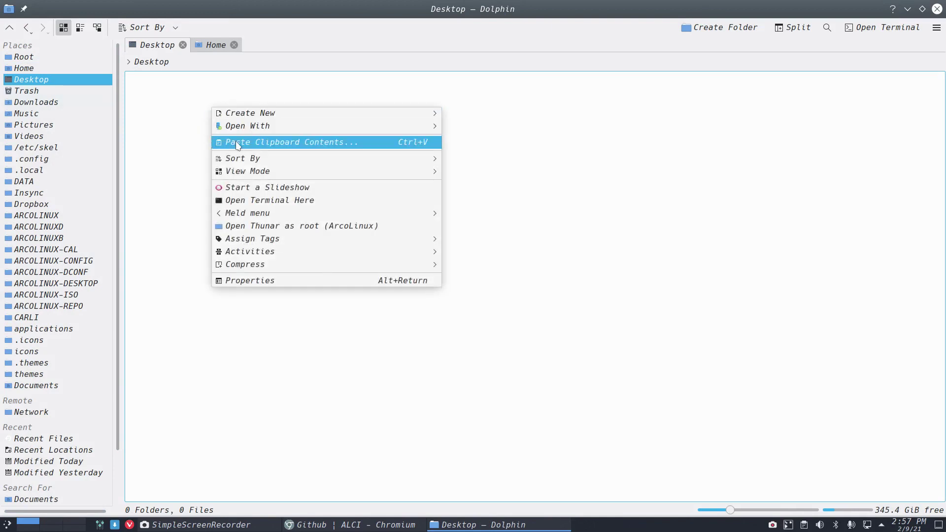
{"action": "left_click", "coordinate": [851, 45]}
{"action": "left_click", "coordinate": [857, 29]}
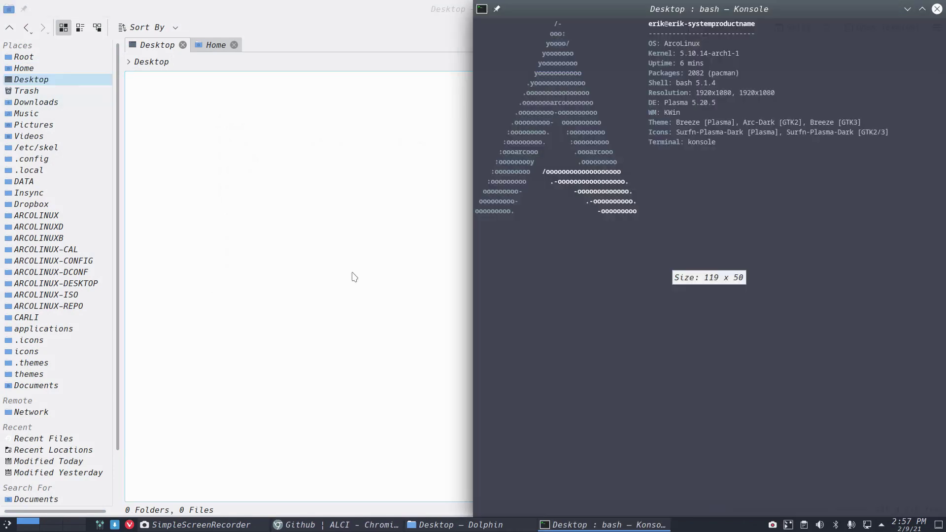
- Paste and run git clone for alci-iso and alci-iso-dev, then close Konsole
{"action": "type", "text": "git"}
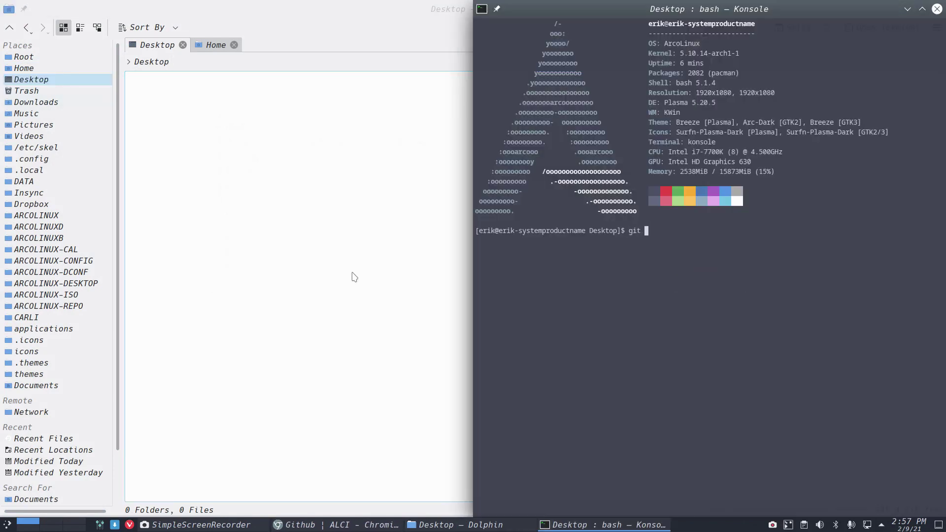
{"action": "key", "text": "BackSpace"}
{"action": "key", "text": "BackSpace"}
{"action": "key", "text": "BackSpace"}
{"action": "key", "text": "BackSpace"}
{"action": "key", "text": "ctrl+shift+v"}
{"action": "key", "text": "Return"}
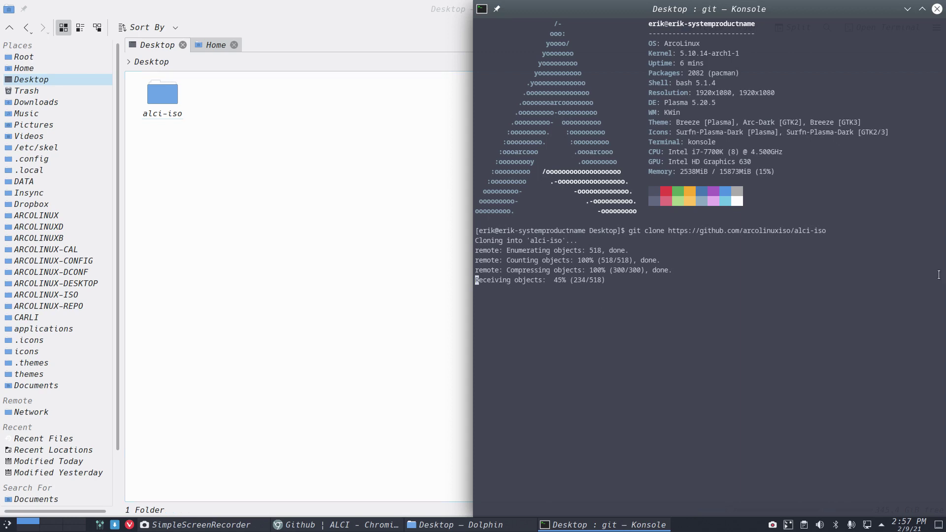
{"action": "mouse_move", "coordinate": [473, 3]}
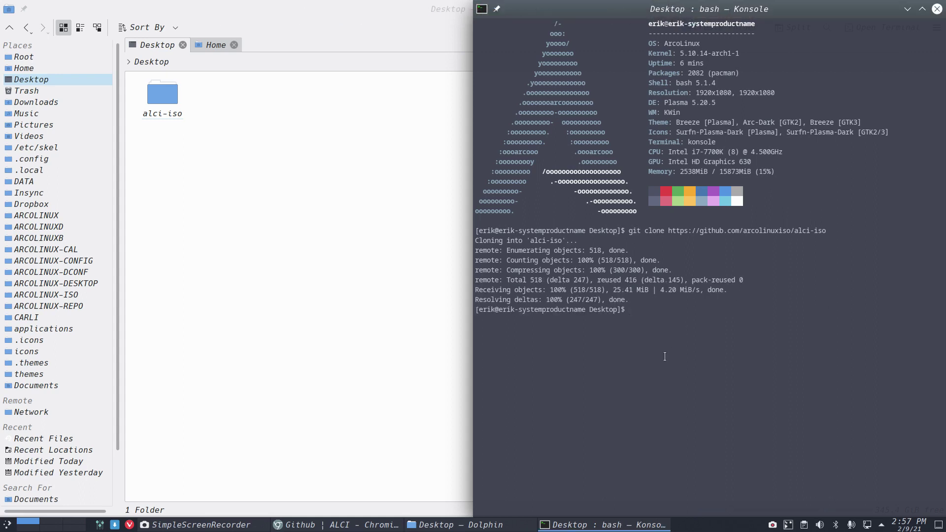
{"action": "type", "text": "git clone https://github.com/arcolinuxiso/alci-iso-dev"}
{"action": "key", "text": "Return"}
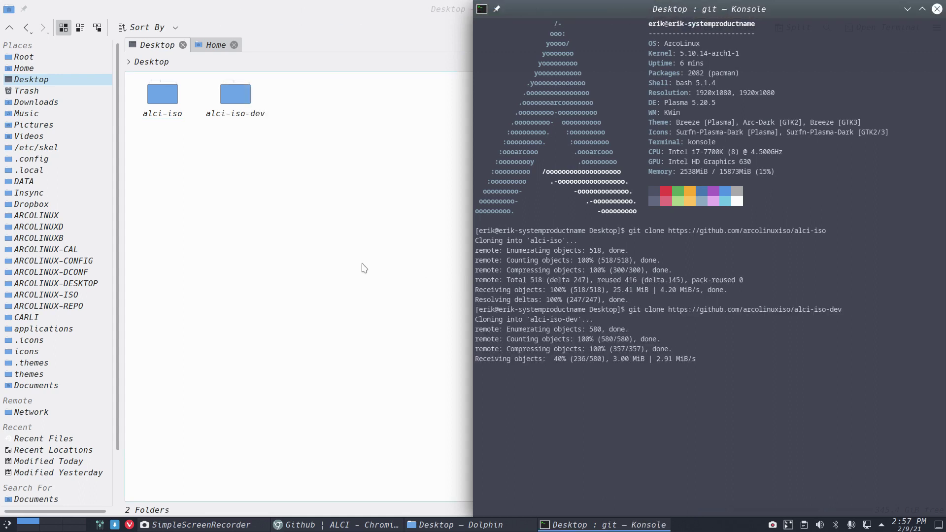
{"action": "left_click", "coordinate": [937, 9]}
- Select the alci-iso and alci-iso-dev folders and compare them with Meld
{"action": "left_click_drag", "start_coordinate": [148, 154], "coordinate": [244, 97]}
{"action": "right_click", "coordinate": [244, 97]}
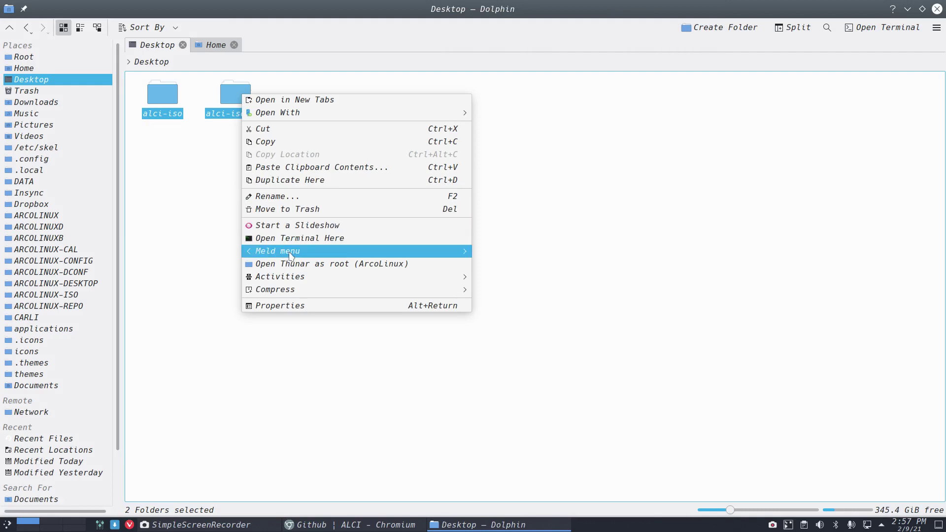
{"action": "mouse_move", "coordinate": [312, 256]}
{"action": "left_click", "coordinate": [512, 280]}
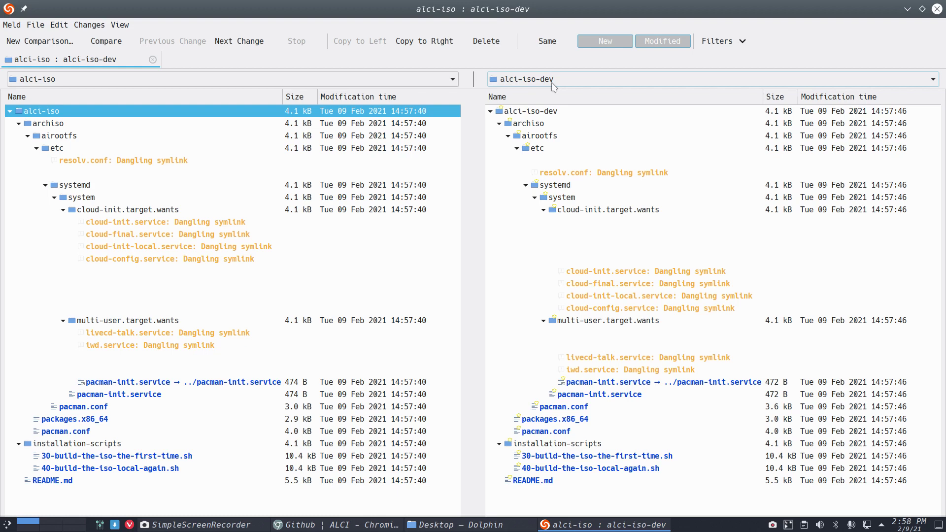
- Open the pacman-init.service diff and highlight the commented populate arcolinux and chaotic lines
{"action": "double_click", "coordinate": [143, 394]}
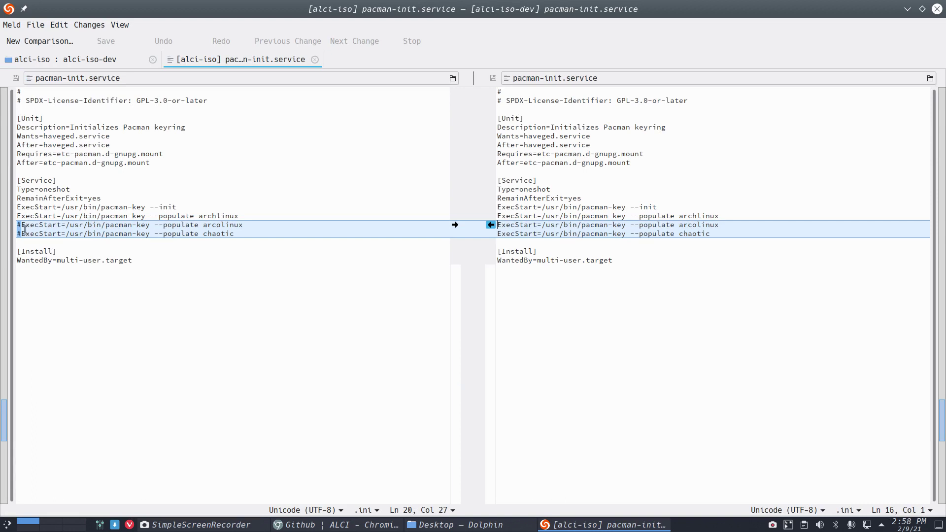
{"action": "left_click_drag", "start_coordinate": [244, 225], "coordinate": [93, 226]}
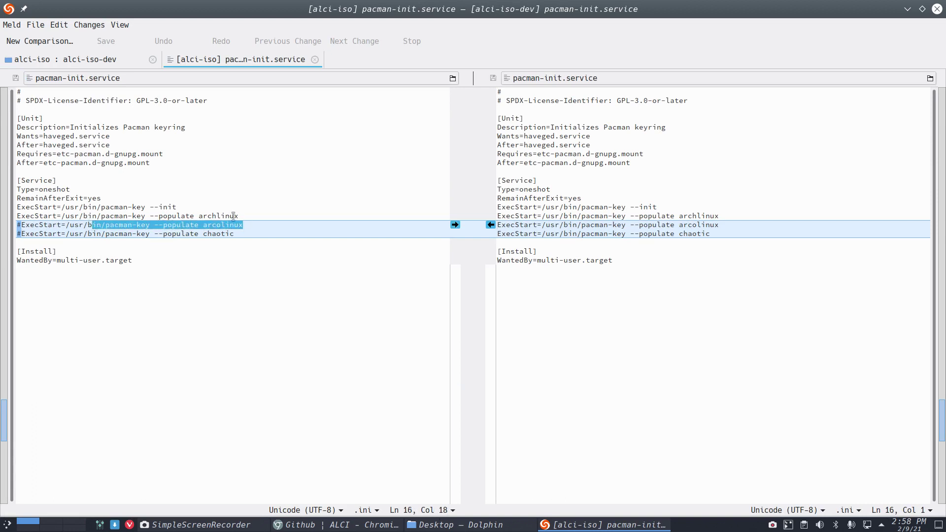
{"action": "left_click_drag", "start_coordinate": [238, 235], "coordinate": [139, 235]}
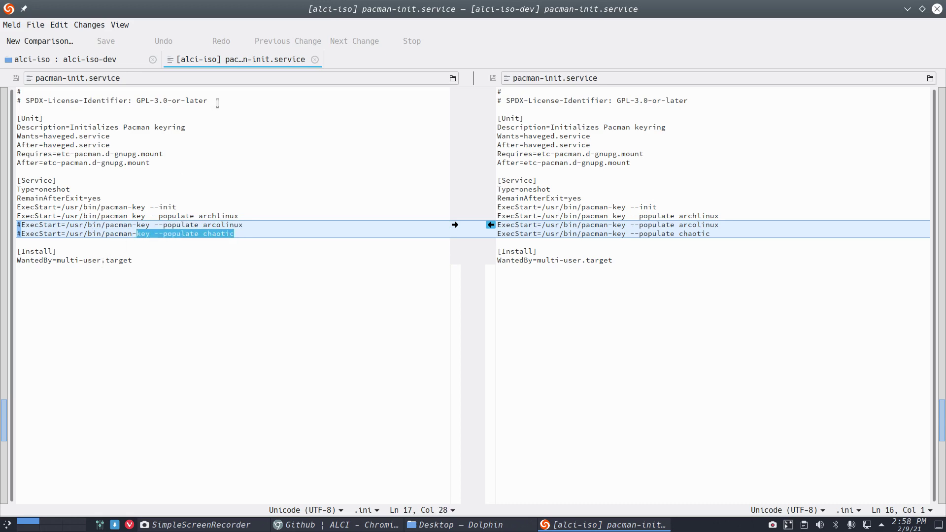
{"action": "left_click", "coordinate": [315, 59]}
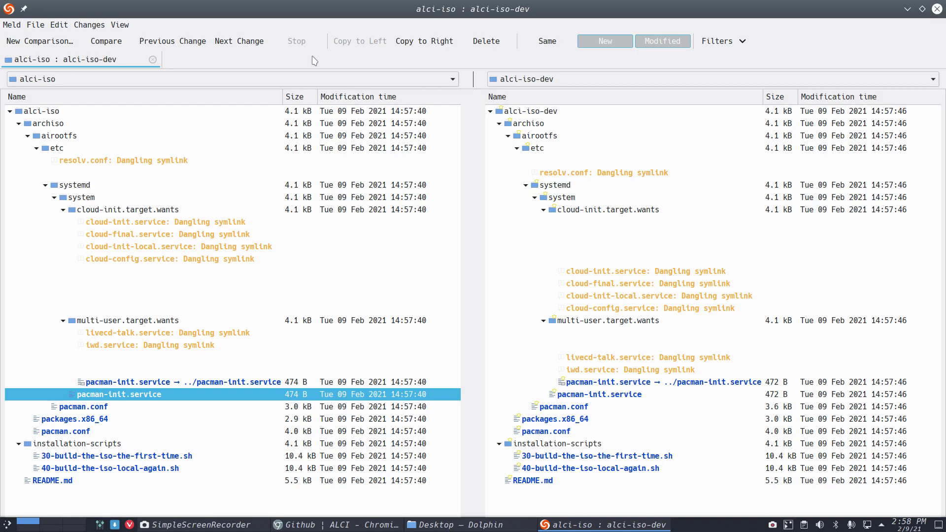
{"action": "double_click", "coordinate": [162, 397]}
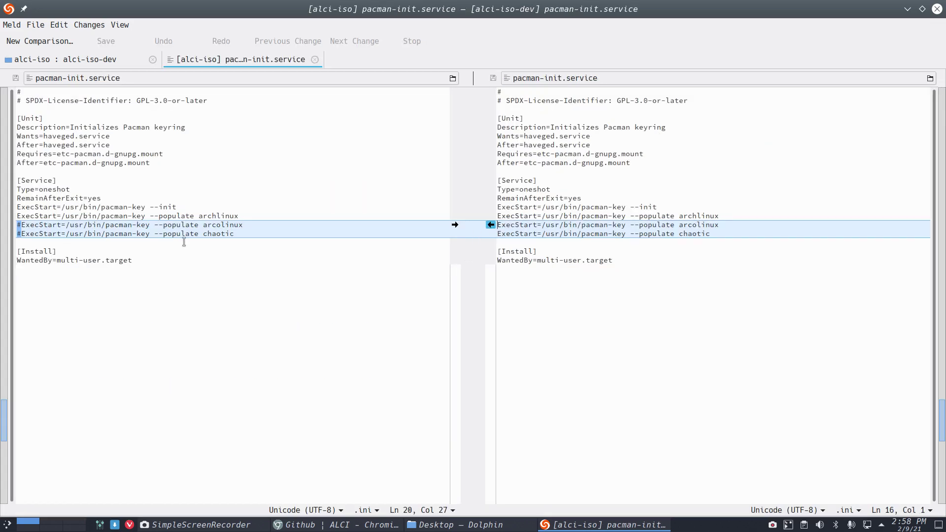
- Open the airootfs pacman.conf diff, scroll through it, and close it
{"action": "left_click", "coordinate": [316, 60]}
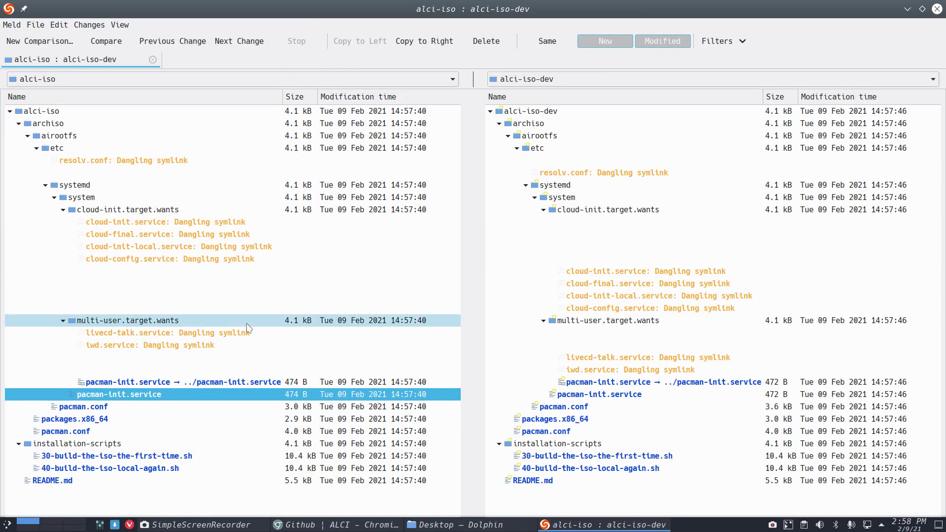
{"action": "left_click", "coordinate": [128, 410]}
{"action": "double_click", "coordinate": [127, 411]}
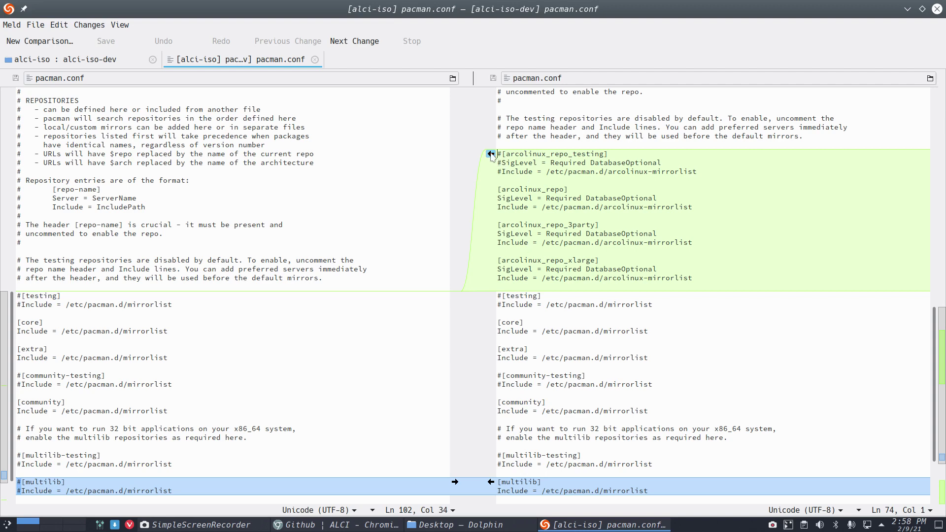
{"action": "scroll", "coordinate": [584, 379], "scroll_direction": "down", "scroll_amount": 3}
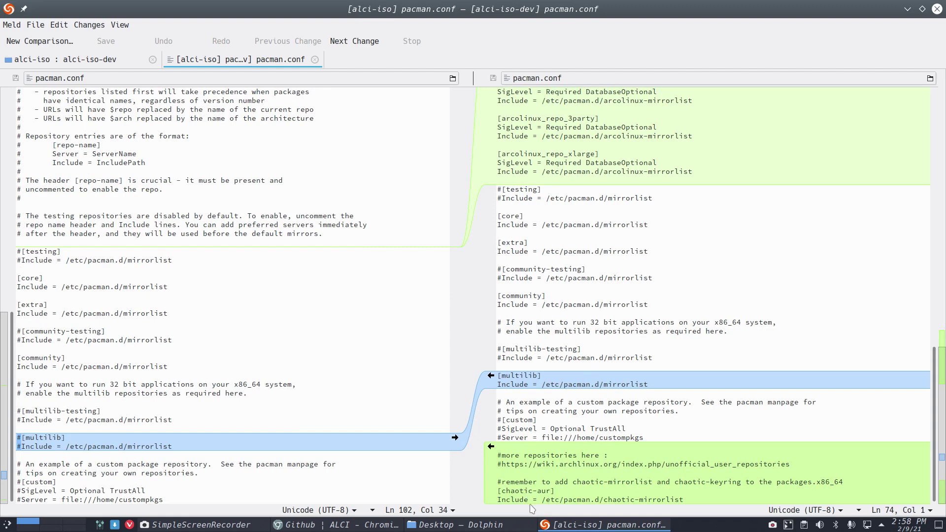
{"action": "left_click", "coordinate": [315, 60]}
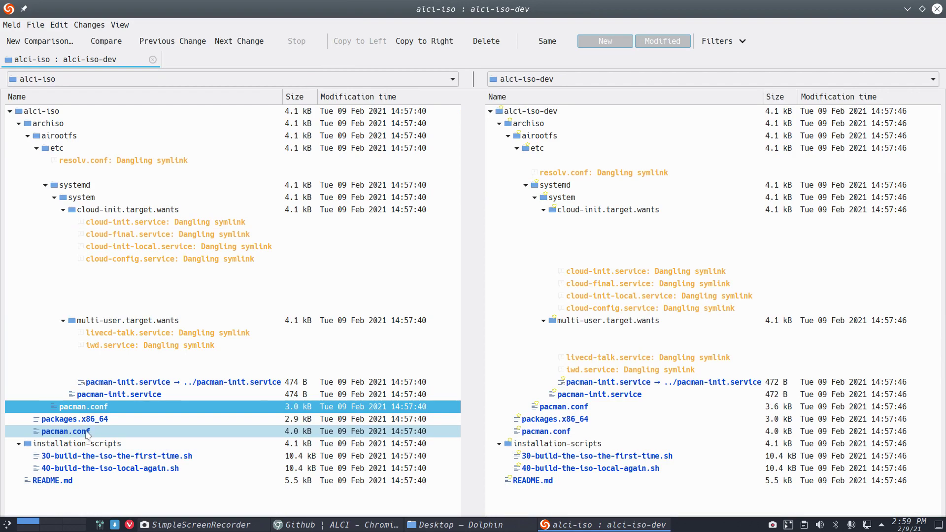
{"action": "double_click", "coordinate": [66, 431]}
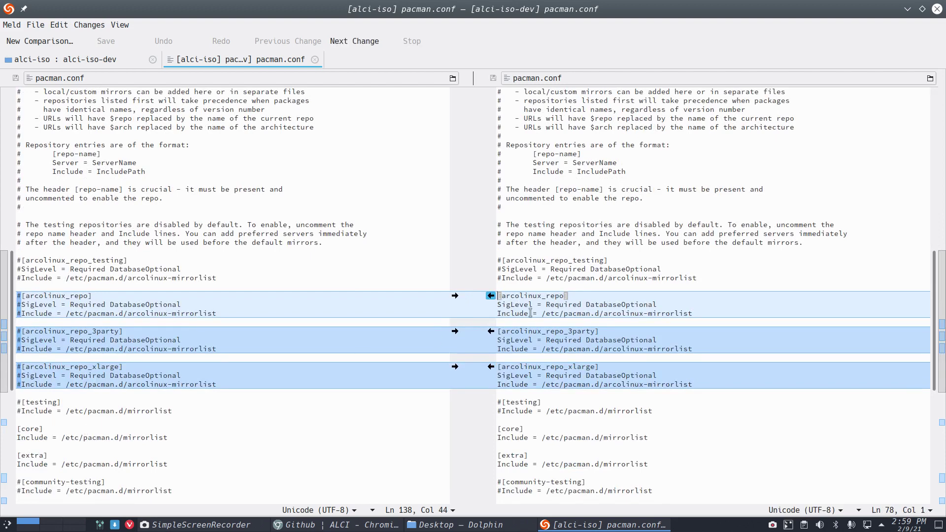
{"action": "scroll", "coordinate": [530, 313], "scroll_direction": "down", "scroll_amount": 3}
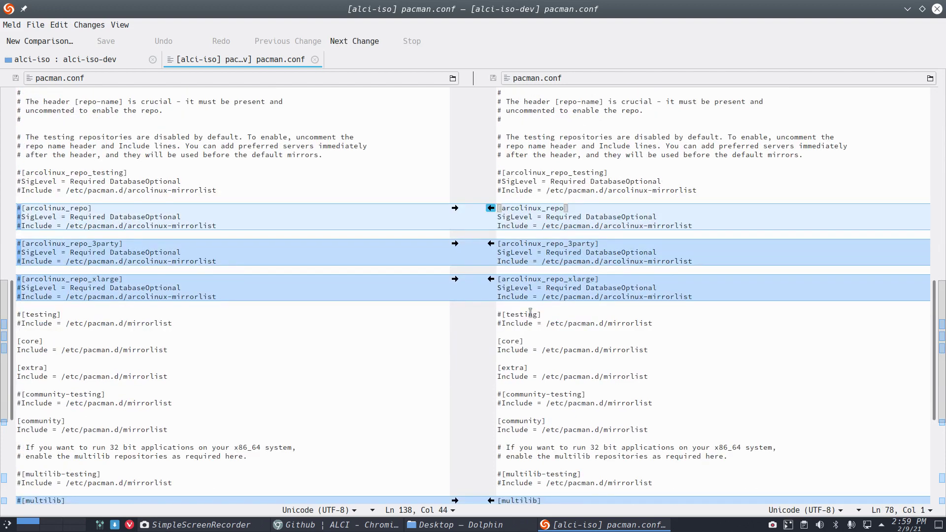
{"action": "scroll", "coordinate": [530, 313], "scroll_direction": "down", "scroll_amount": 5}
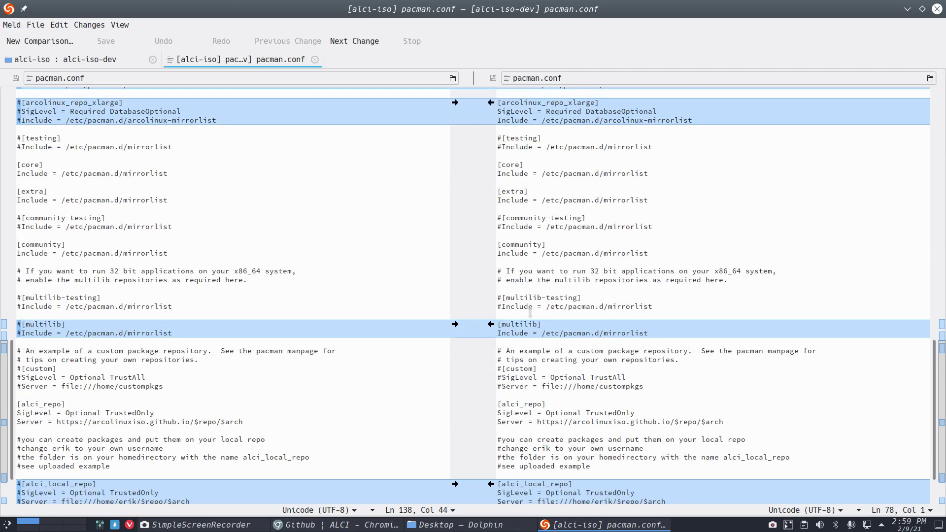
{"action": "scroll", "coordinate": [530, 313], "scroll_direction": "down", "scroll_amount": 2}
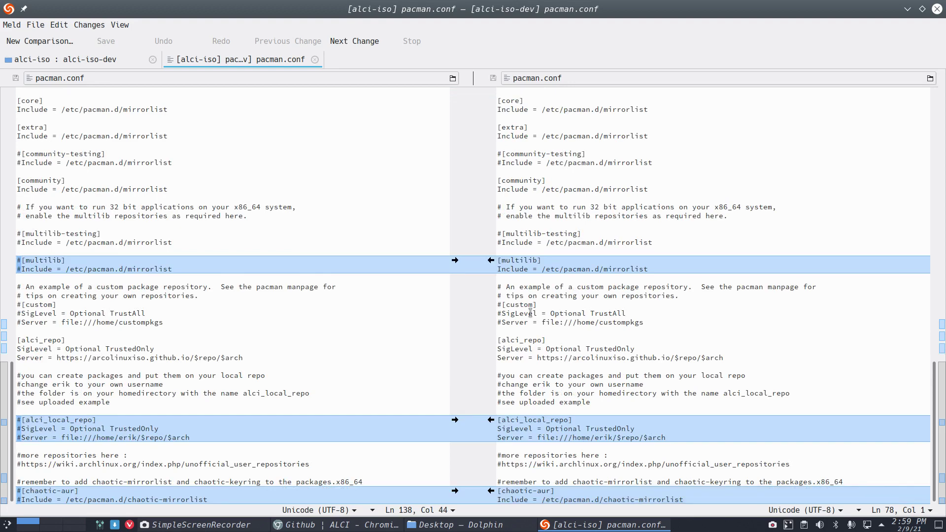
{"action": "left_click", "coordinate": [314, 59]}
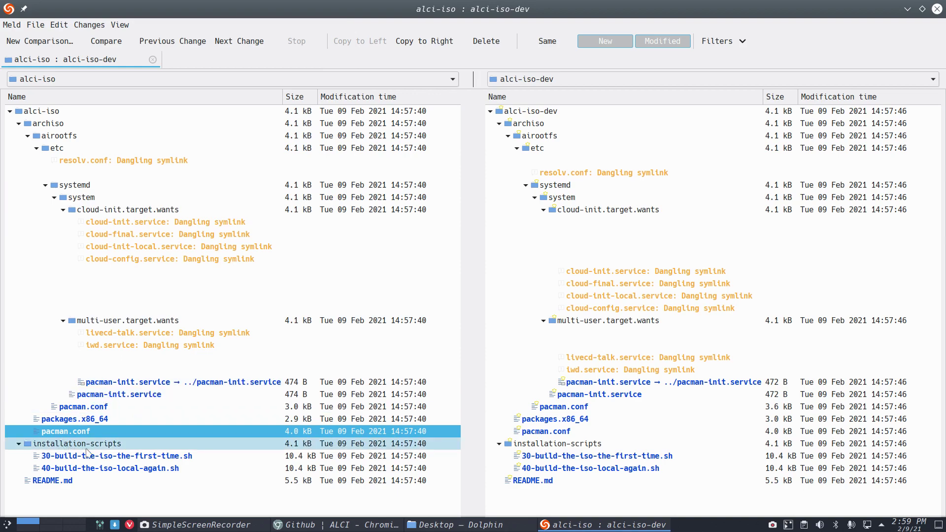
- Open the packages.x86_64 diff and mark alci-dwm-nemesis, alci-calamares-dev and alci-calamares-config-dev
{"action": "double_click", "coordinate": [91, 419]}
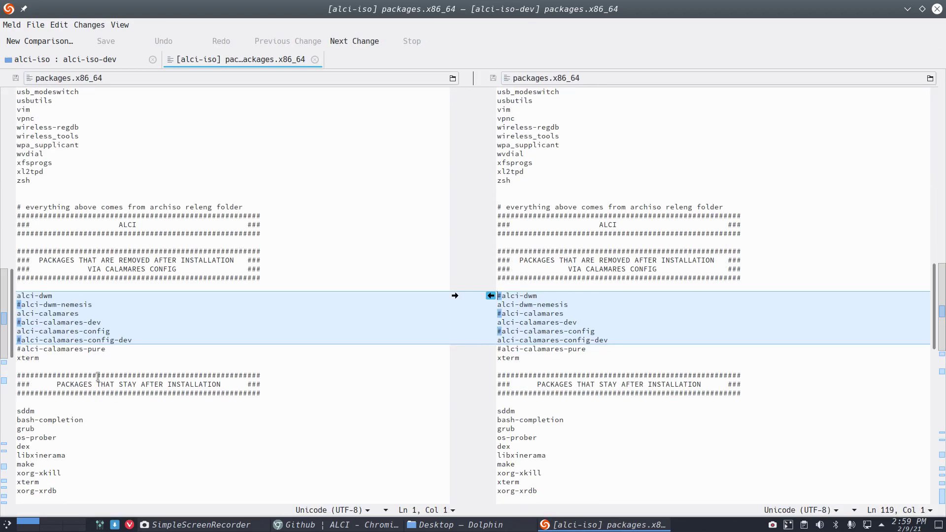
{"action": "left_click", "coordinate": [60, 294]}
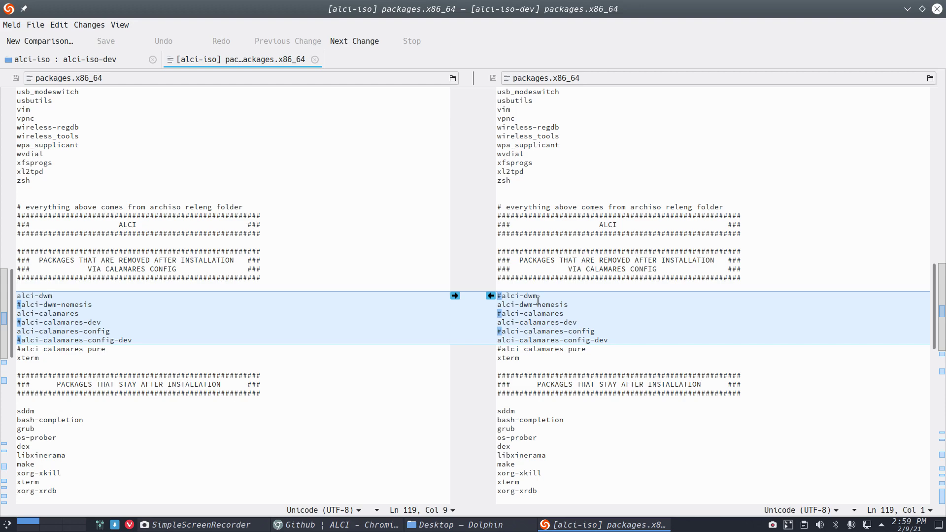
{"action": "left_click_drag", "start_coordinate": [53, 296], "coordinate": [15, 294]}
{"action": "left_click_drag", "start_coordinate": [97, 306], "coordinate": [45, 307]}
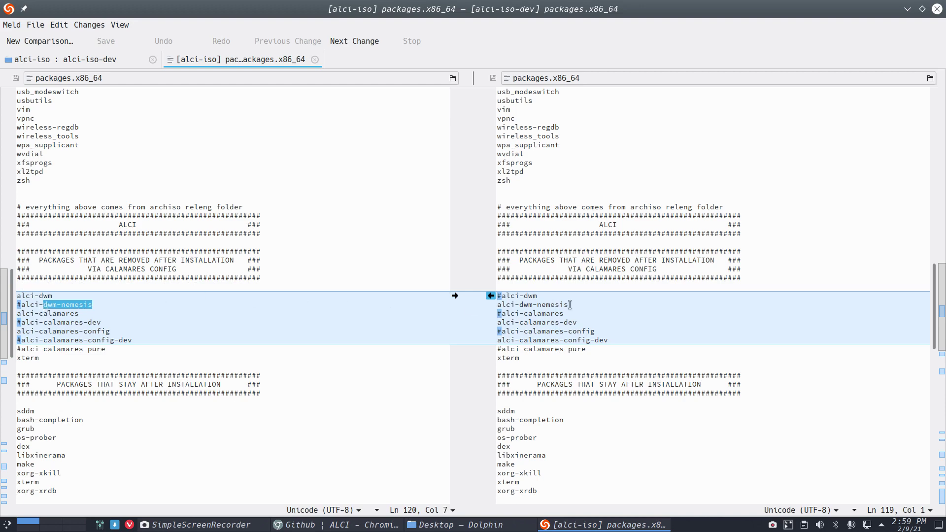
{"action": "left_click_drag", "start_coordinate": [570, 305], "coordinate": [537, 305]}
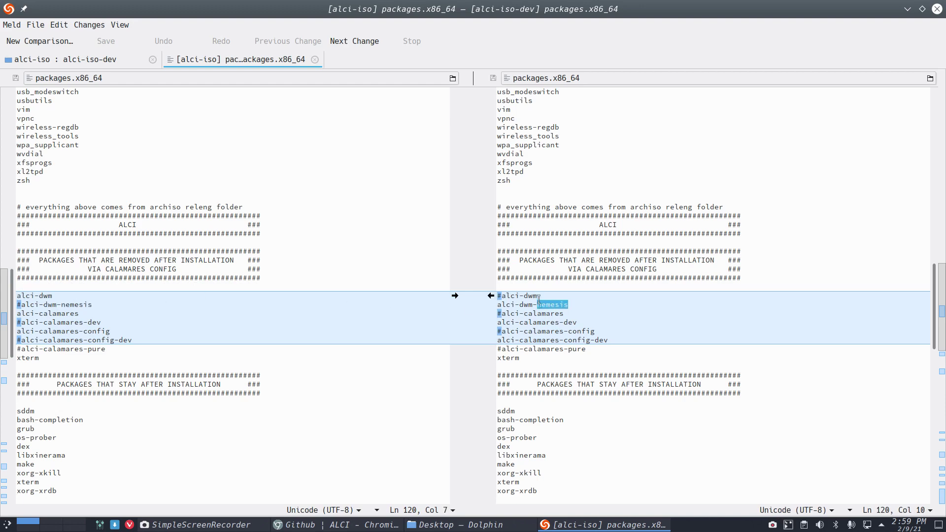
{"action": "left_click", "coordinate": [528, 295]}
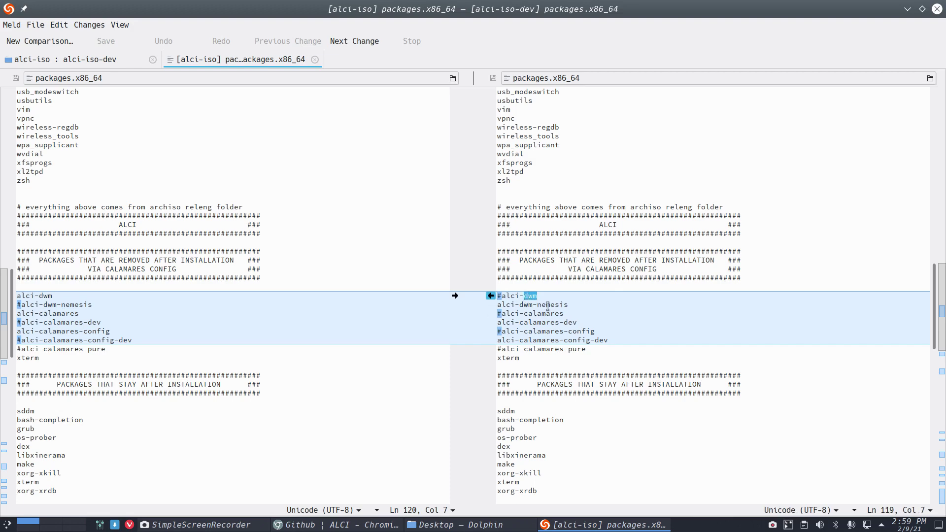
{"action": "double_click", "coordinate": [548, 306]}
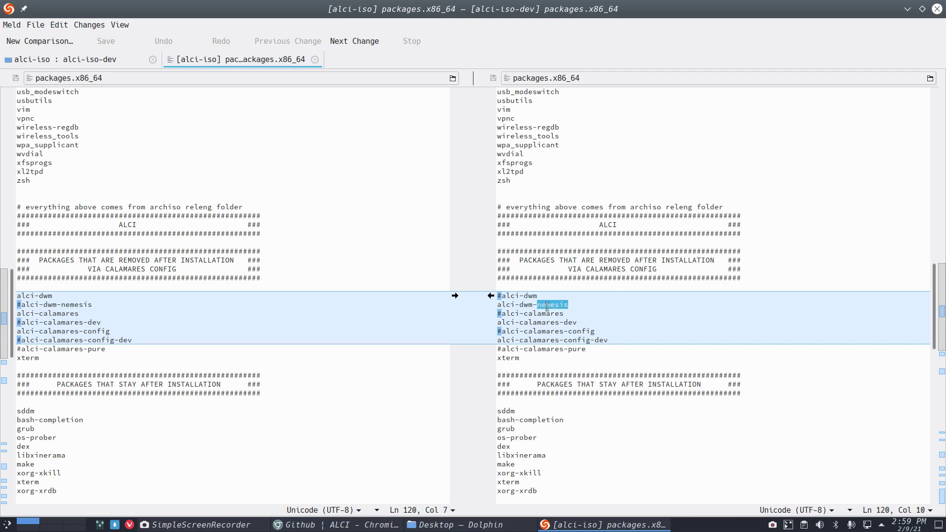
{"action": "double_click", "coordinate": [569, 322]}
{"action": "double_click", "coordinate": [602, 340]}
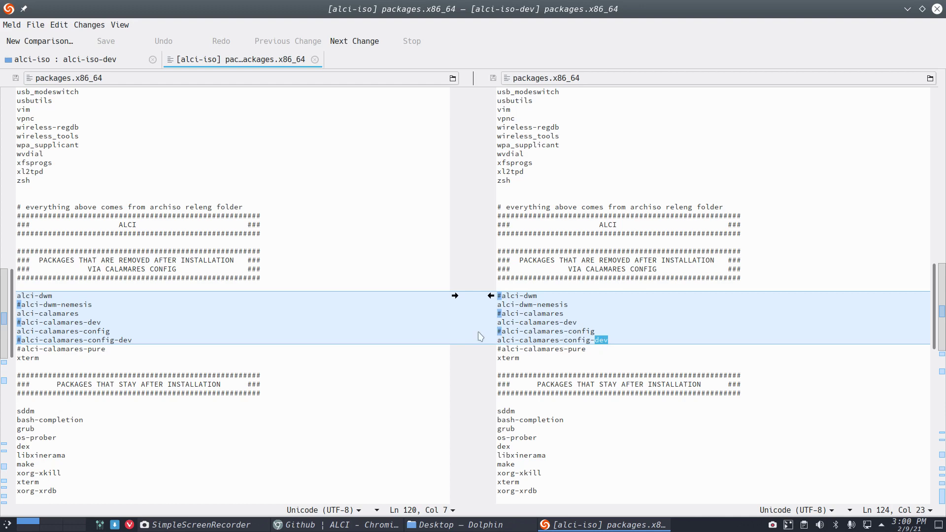
{"action": "left_click", "coordinate": [101, 331]}
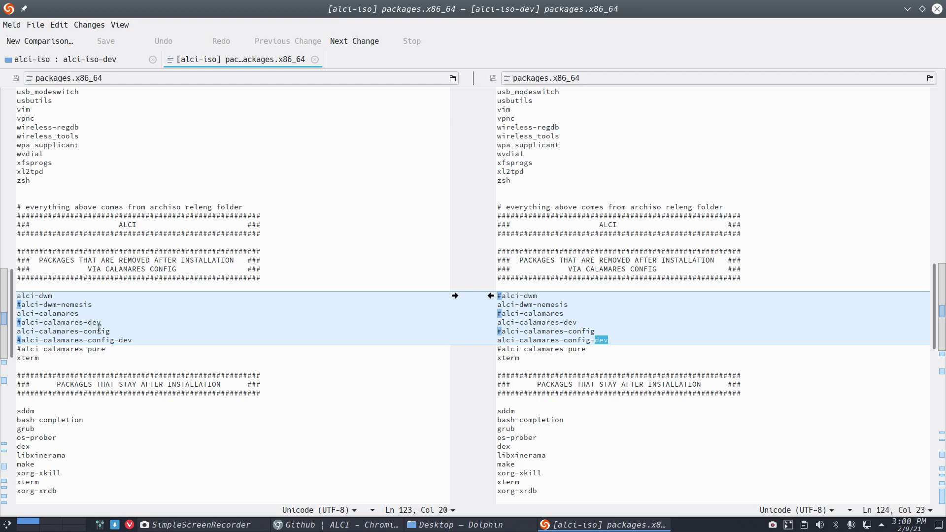
- Review the networkmanager, xorg-server, xorg-apps and neofetch differences, then close Meld
{"action": "scroll", "coordinate": [100, 329], "scroll_direction": "down", "scroll_amount": 5}
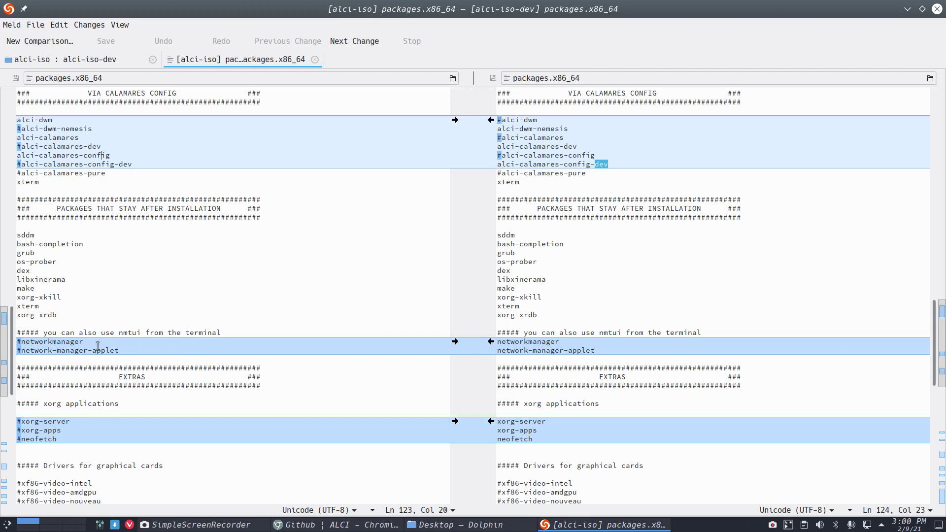
{"action": "scroll", "coordinate": [99, 346], "scroll_direction": "down", "scroll_amount": 5}
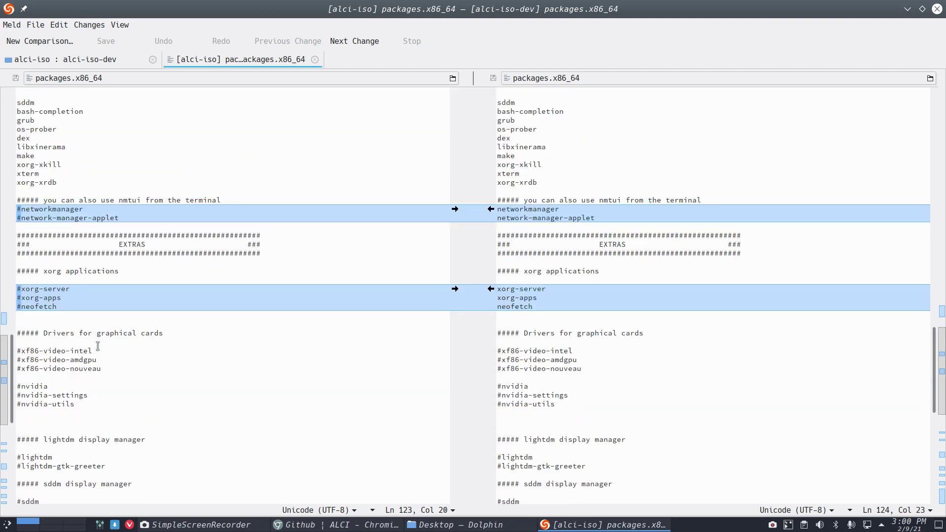
{"action": "left_click", "coordinate": [510, 209]}
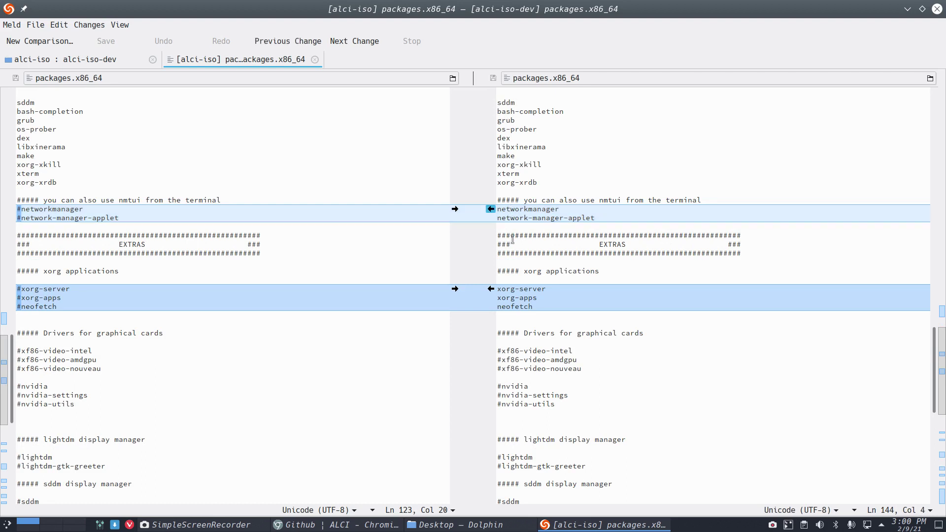
{"action": "left_click", "coordinate": [511, 290]}
{"action": "left_click", "coordinate": [512, 298]}
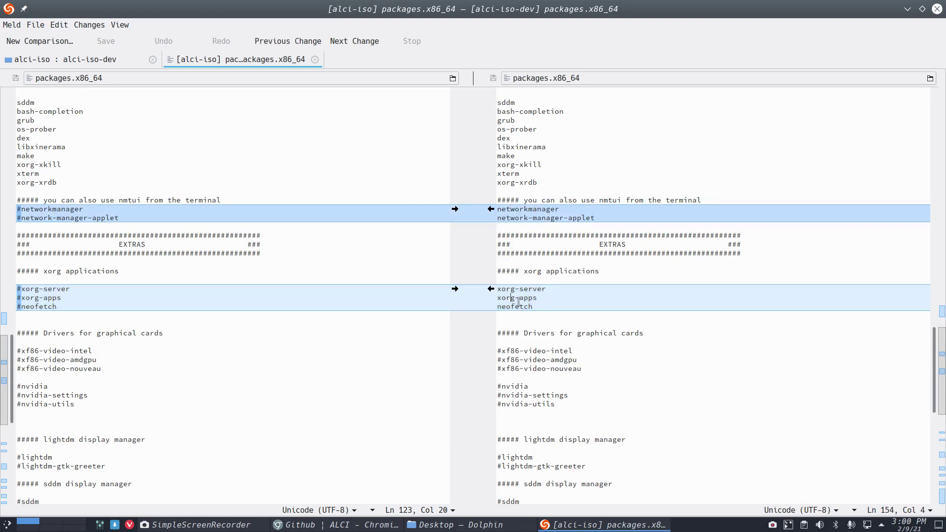
{"action": "left_click", "coordinate": [515, 307]}
{"action": "scroll", "coordinate": [521, 334], "scroll_direction": "down", "scroll_amount": 5}
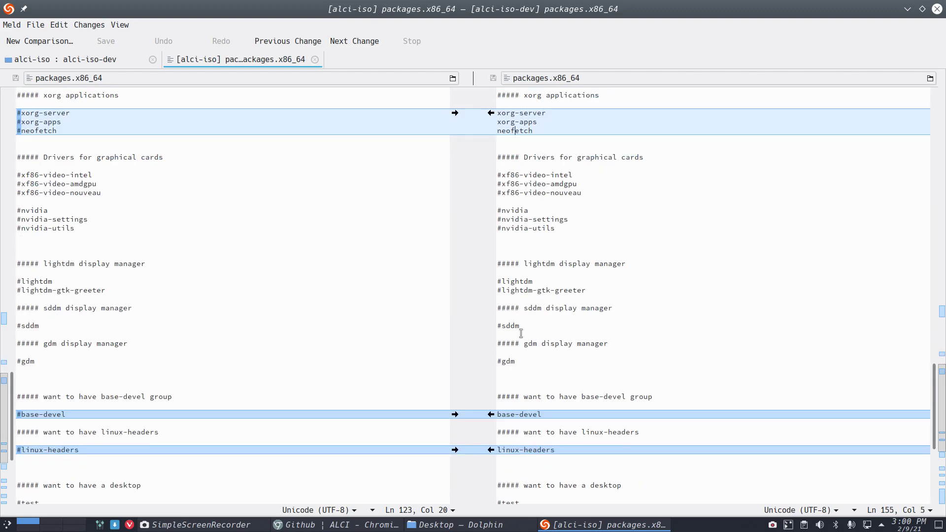
{"action": "scroll", "coordinate": [521, 334], "scroll_direction": "down", "scroll_amount": 3}
{"action": "scroll", "coordinate": [537, 389], "scroll_direction": "down", "scroll_amount": 3}
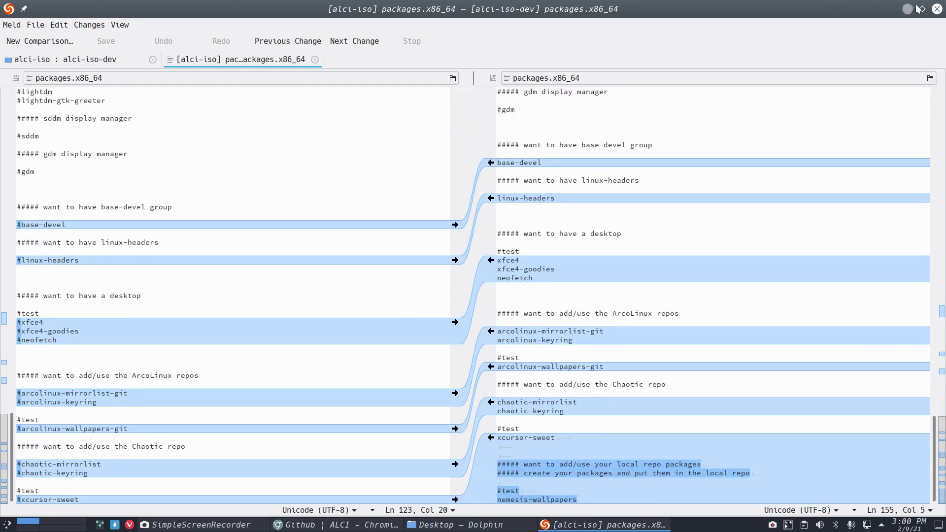
{"action": "left_click", "coordinate": [937, 9]}
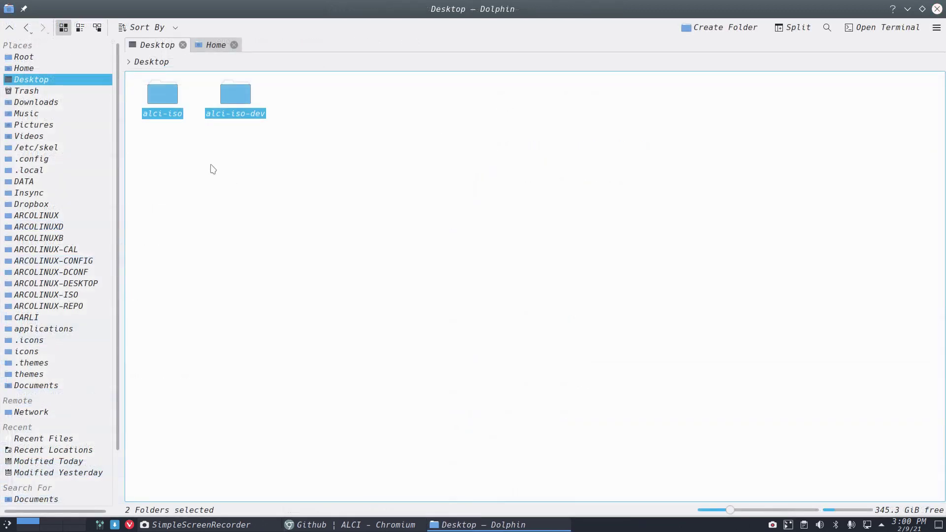
- Deselect the folders, enter alci-iso, and open its README.md
{"action": "left_click", "coordinate": [213, 169]}
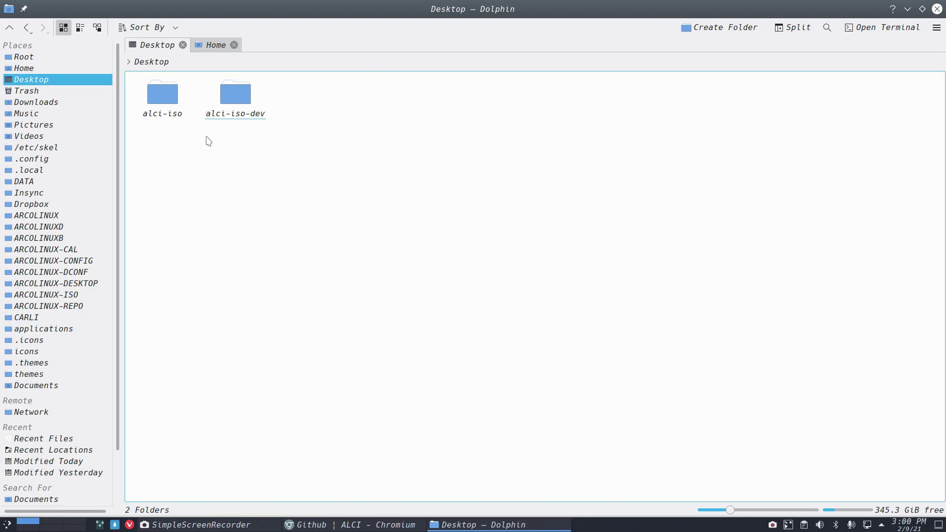
{"action": "left_click", "coordinate": [168, 101]}
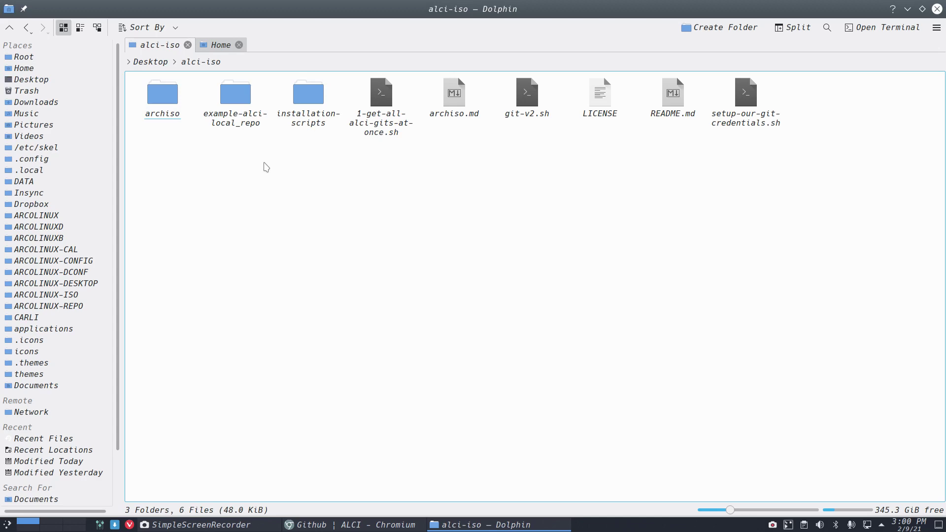
{"action": "left_click", "coordinate": [649, 116]}
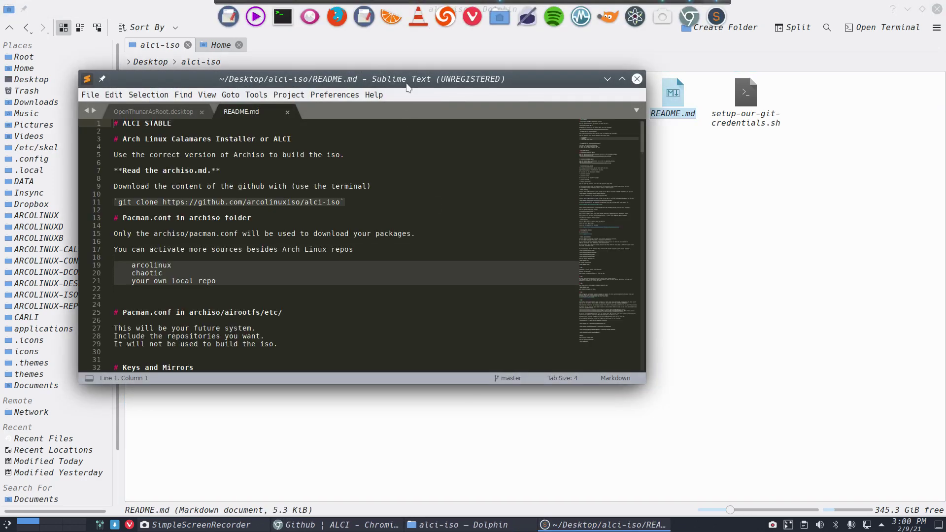
- Open README.md in Sublime Text and scroll through it
{"action": "double_click", "coordinate": [408, 78]}
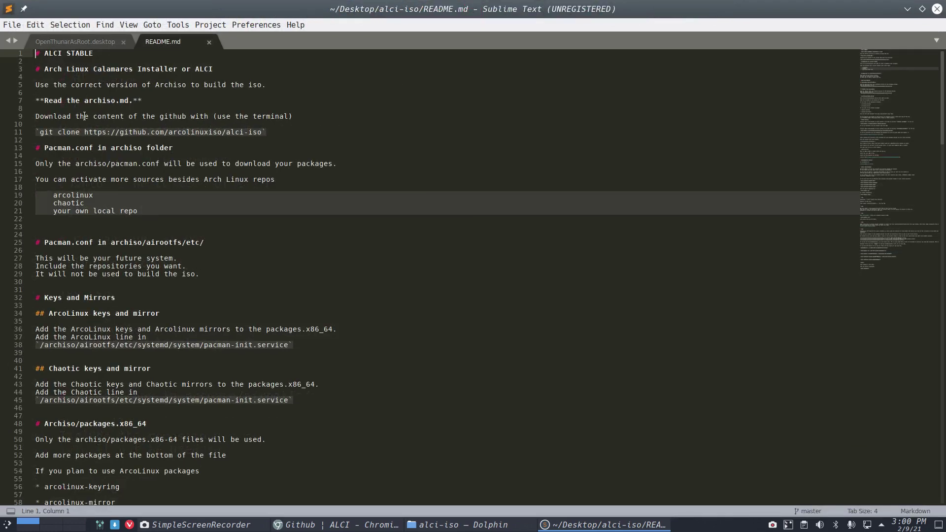
{"action": "scroll", "coordinate": [84, 118], "scroll_direction": "down", "scroll_amount": 4}
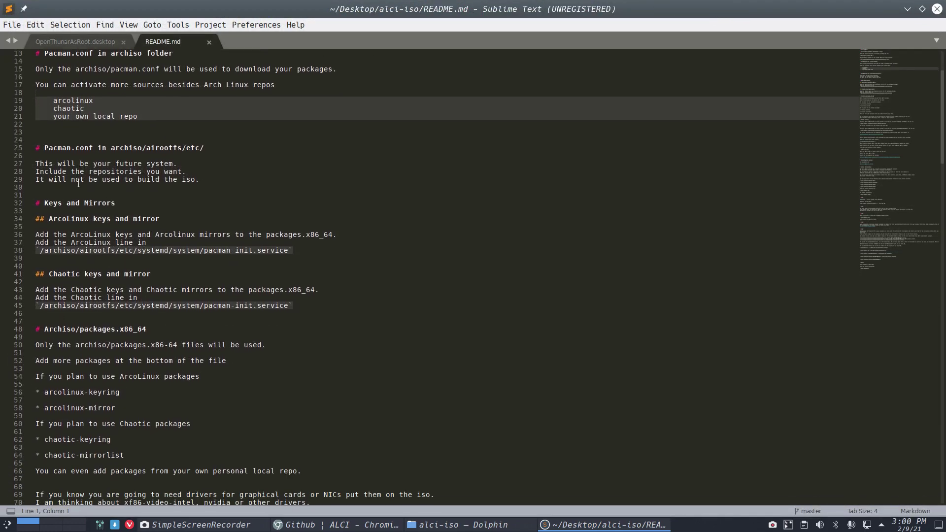
{"action": "scroll", "coordinate": [79, 197], "scroll_direction": "down", "scroll_amount": 7}
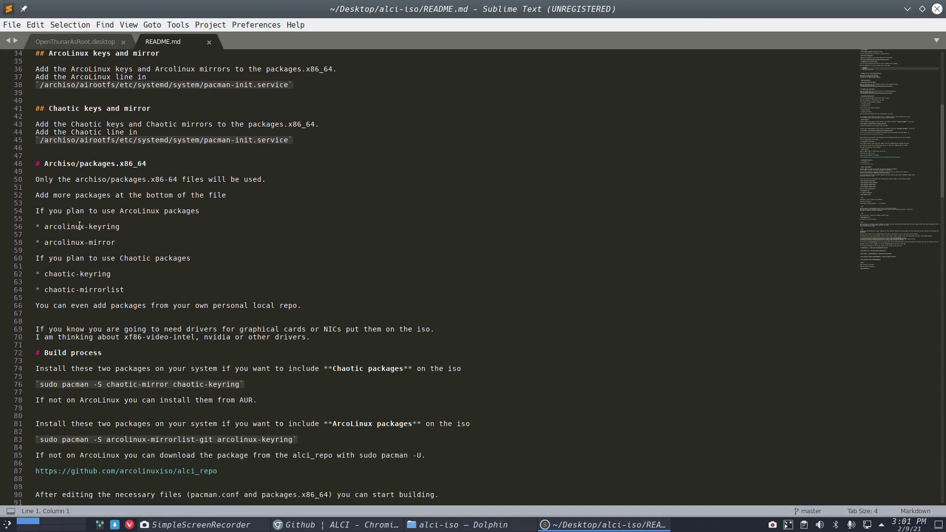
{"action": "scroll", "coordinate": [80, 226], "scroll_direction": "down", "scroll_amount": 10}
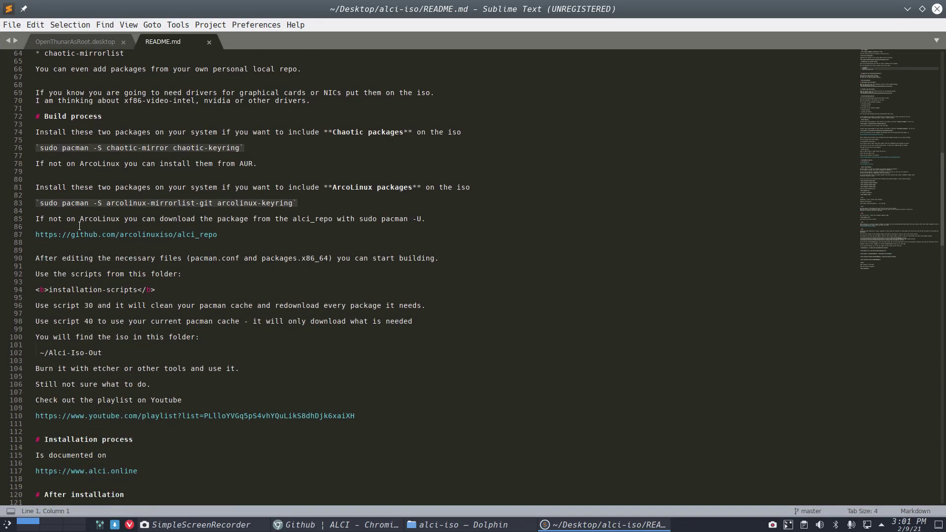
{"action": "scroll", "coordinate": [79, 227], "scroll_direction": "down", "scroll_amount": 8}
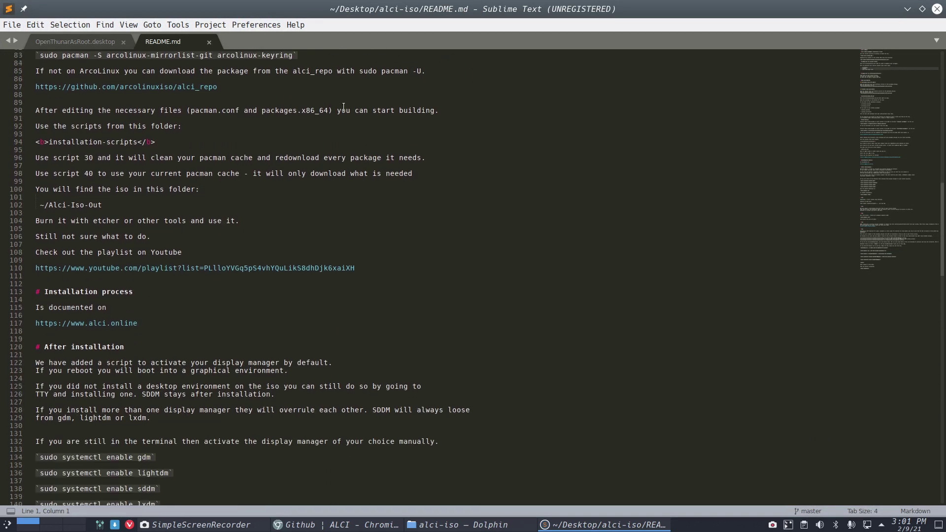
- Open archiso.md, highlight the required archiso version 51-1, and open a terminal
{"action": "left_click", "coordinate": [908, 9]}
{"action": "double_click", "coordinate": [454, 96]}
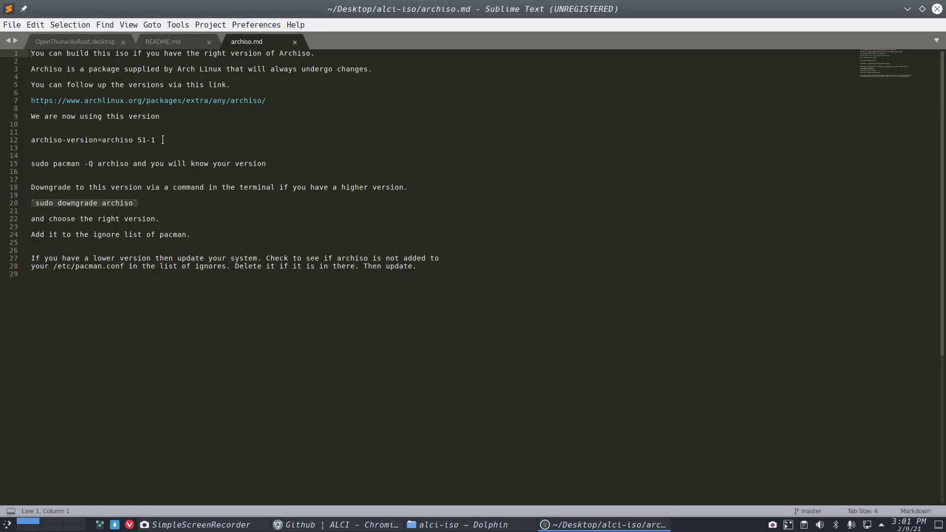
{"action": "left_click_drag", "start_coordinate": [163, 140], "coordinate": [138, 140]}
{"action": "key", "text": "ctrl+alt+Return"}
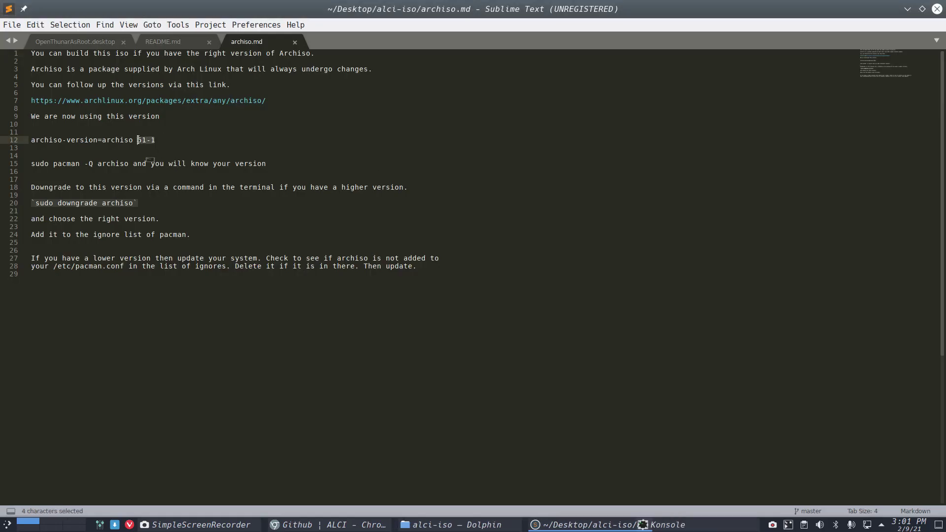
- Run sudo pacman -S archiso and enter the sudo password to reach the archiso 51-1 reinstall prompt
{"action": "type", "text": "sdudo pac"}
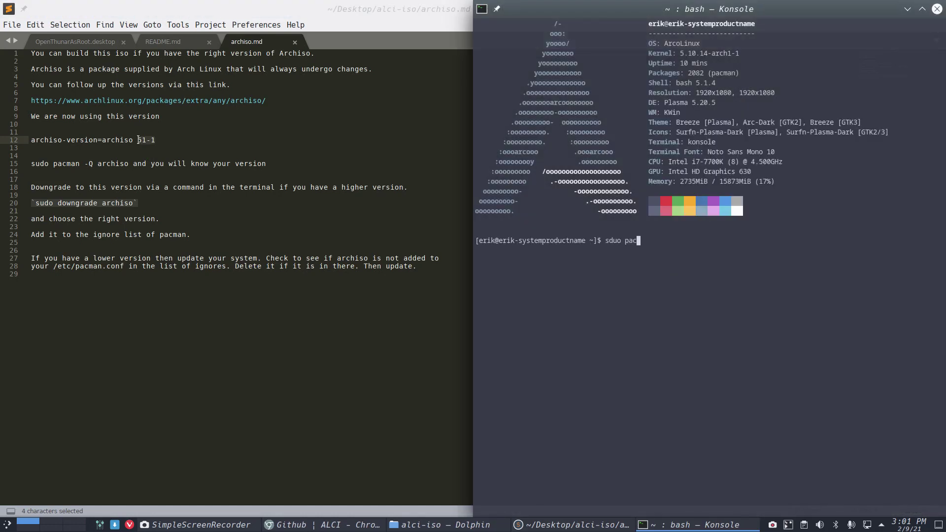
{"action": "key", "text": "BackSpace"}
{"action": "key", "text": "BackSpace"}
{"action": "key", "text": "BackSpace"}
{"action": "key", "text": "BackSpace"}
{"action": "key", "text": "BackSpace"}
{"action": "key", "text": "BackSpace"}
{"action": "type", "text": "udo pacman -S archiso"}
{"action": "key", "text": "Return"}
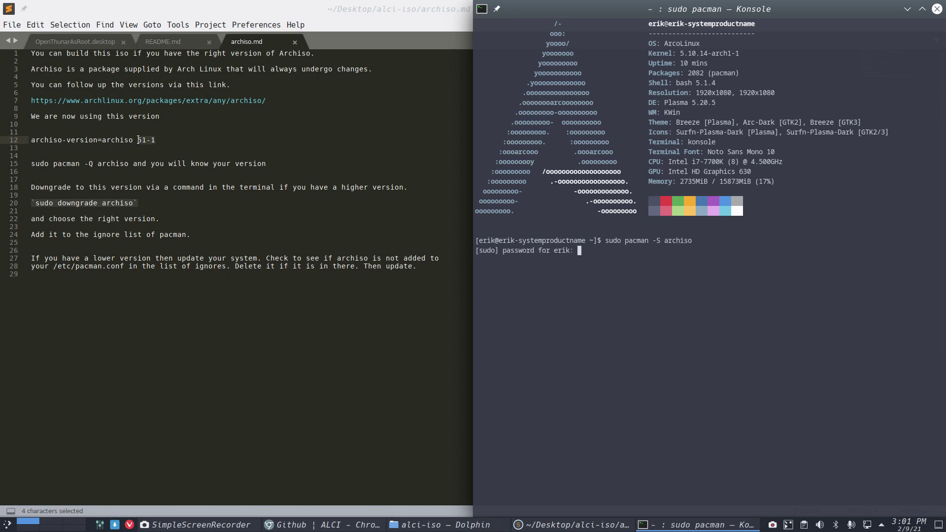
{"action": "key", "text": "Return"}
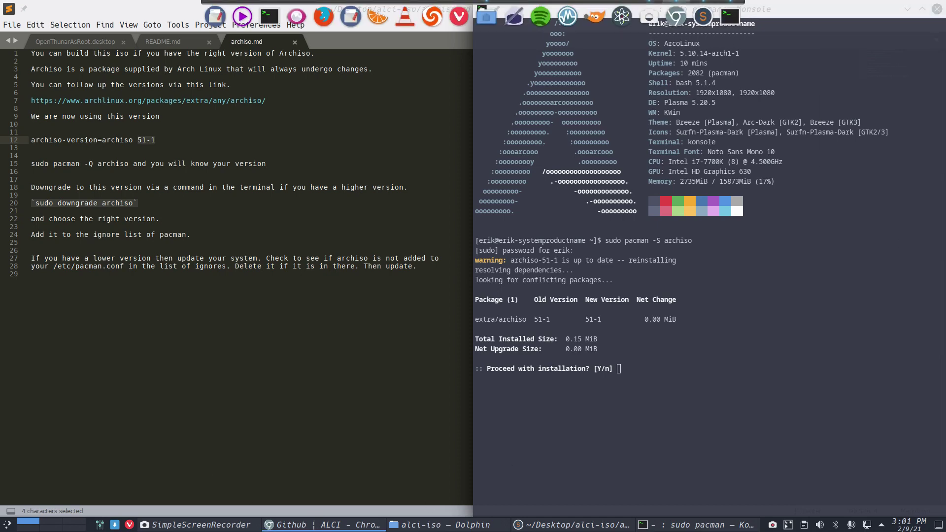
- Return to Chromium and go to the alci.online Procedure page
{"action": "left_click", "coordinate": [676, 16]}
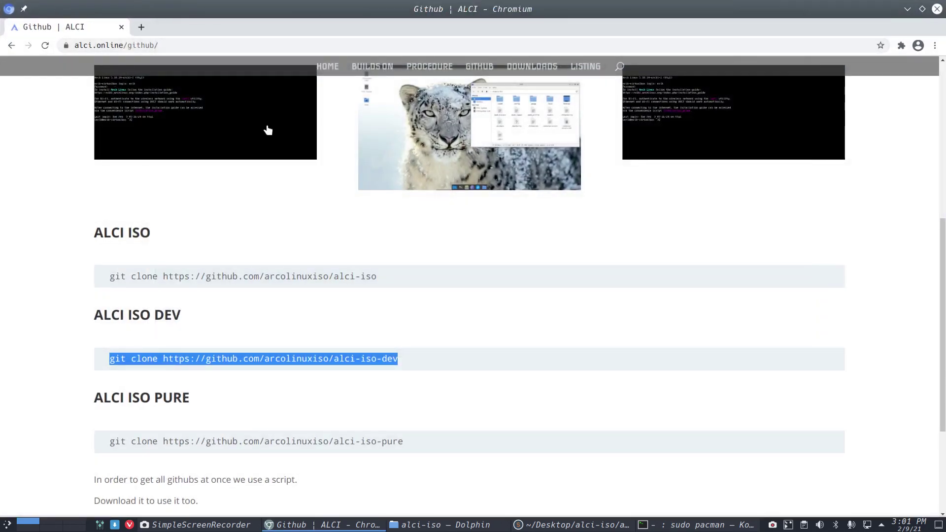
{"action": "scroll", "coordinate": [440, 106], "scroll_direction": "up", "scroll_amount": 7}
{"action": "left_click", "coordinate": [427, 66]}
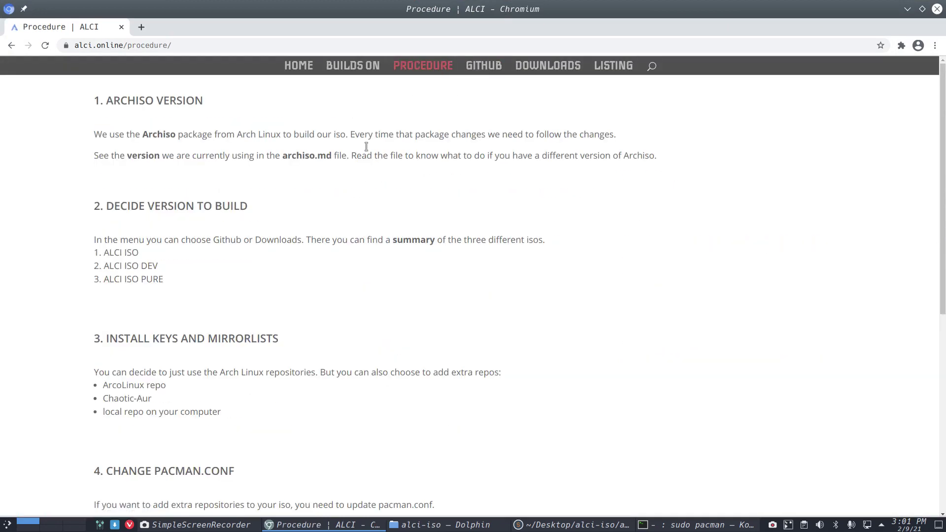
- Highlight the ARCHISO VERSION and DECIDE VERSION TO BUILD headings and the ALCI ISO and ALCI ISO DEV options
{"action": "left_click_drag", "start_coordinate": [103, 102], "coordinate": [195, 104]}
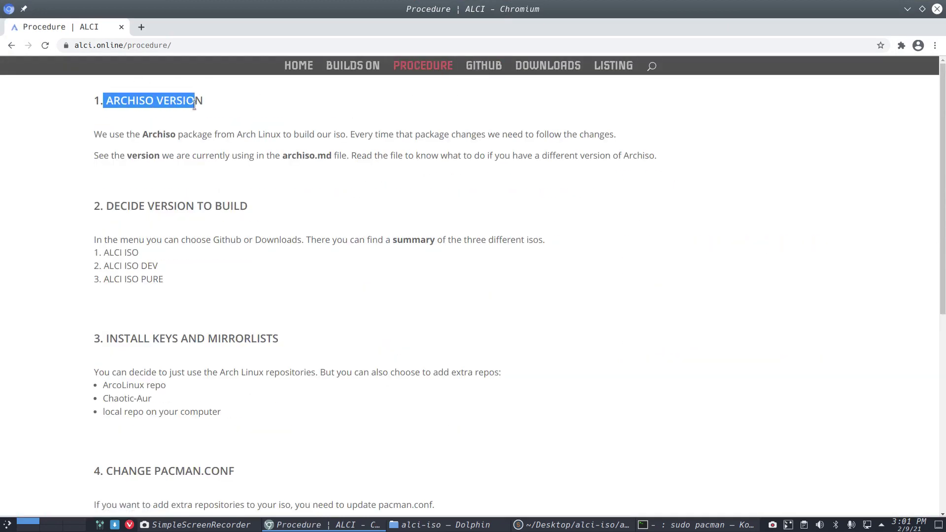
{"action": "left_click_drag", "start_coordinate": [126, 211], "coordinate": [235, 204]}
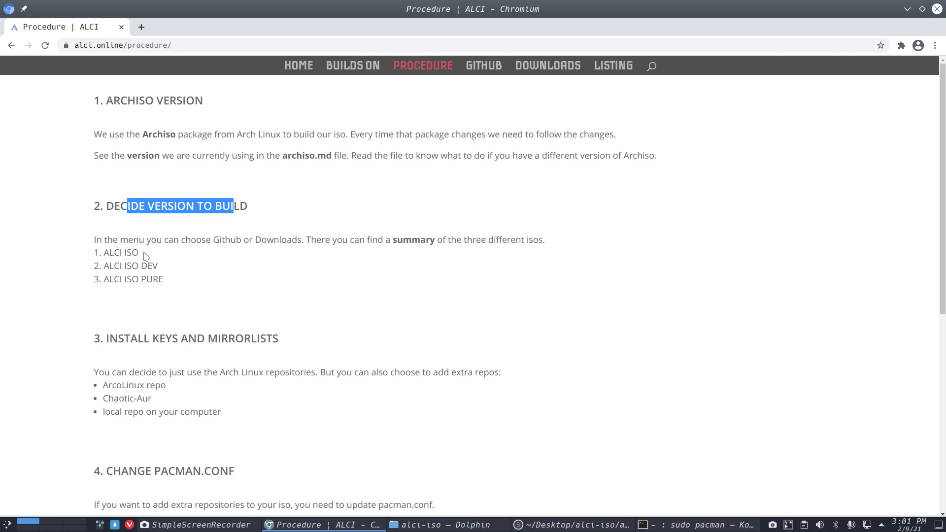
{"action": "left_click_drag", "start_coordinate": [103, 253], "coordinate": [140, 257]}
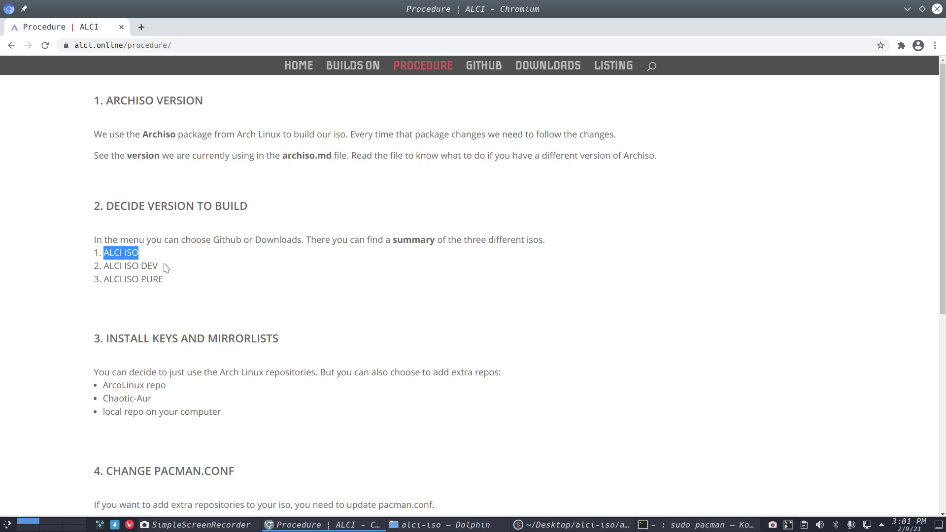
{"action": "left_click_drag", "start_coordinate": [164, 267], "coordinate": [106, 264]}
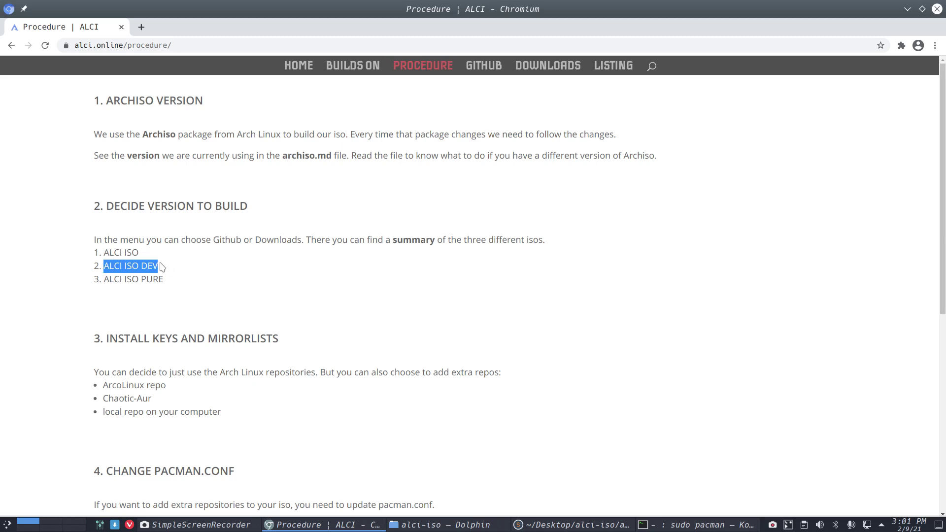
{"action": "scroll", "coordinate": [174, 274], "scroll_direction": "down", "scroll_amount": 3}
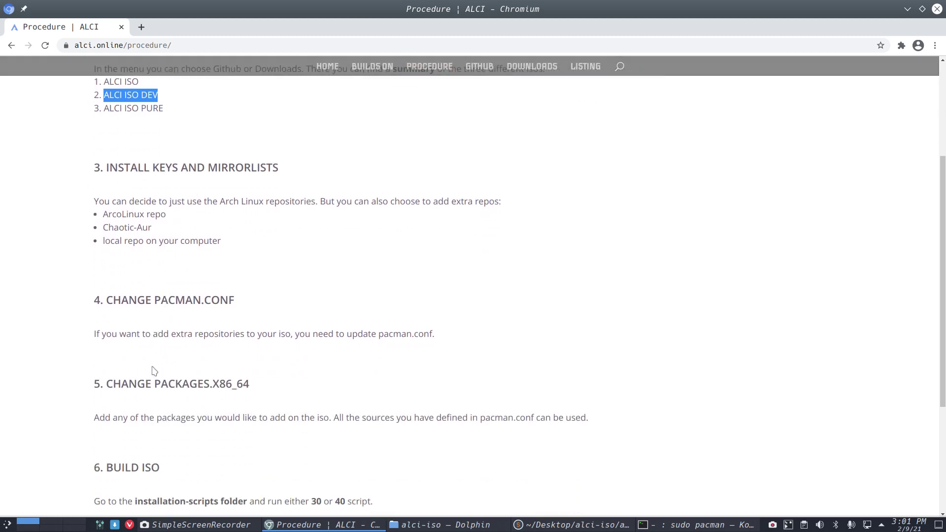
- Minimize the browser and close the archiso.md notes editor
{"action": "left_click", "coordinate": [908, 9]}
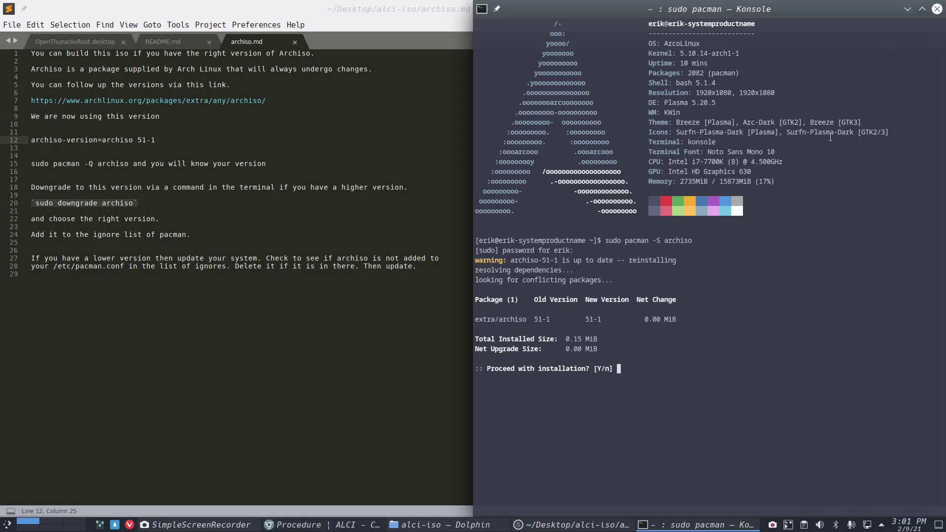
{"action": "left_click", "coordinate": [299, 289]}
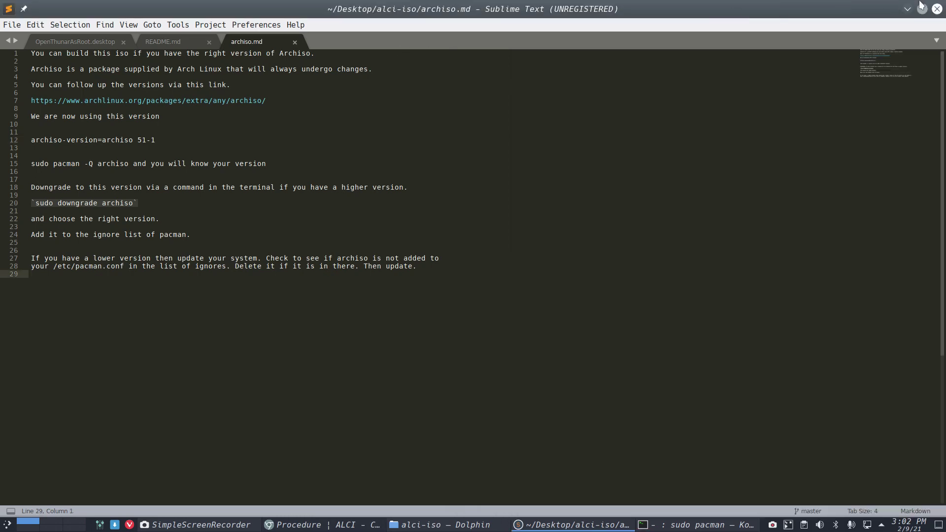
{"action": "left_click", "coordinate": [937, 9]}
- Open the archiso folder inside alci-iso and open pacman.conf in Atom
{"action": "left_click", "coordinate": [286, 167]}
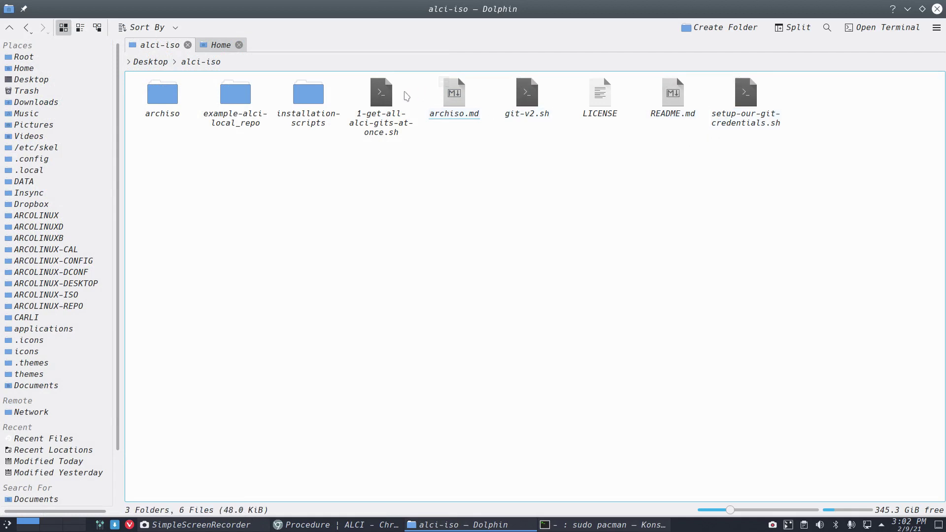
{"action": "left_click", "coordinate": [369, 126]}
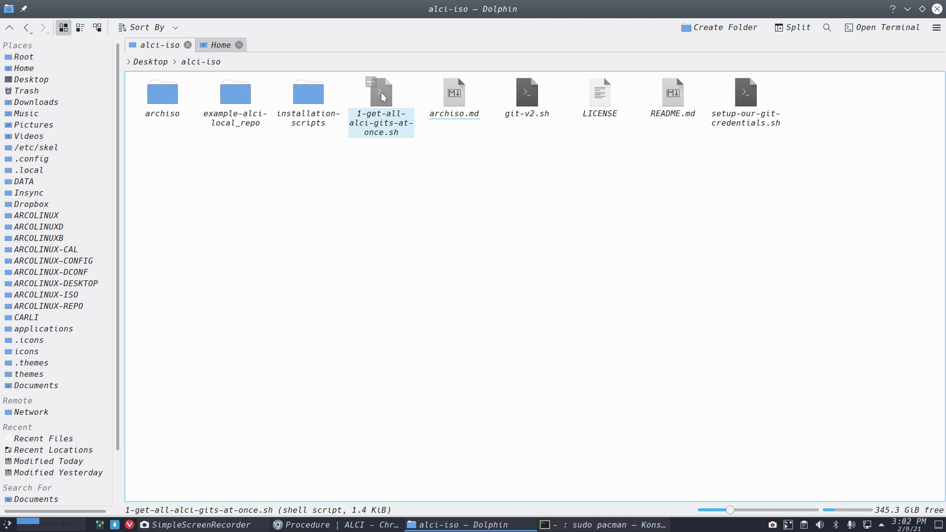
{"action": "double_click", "coordinate": [171, 96]}
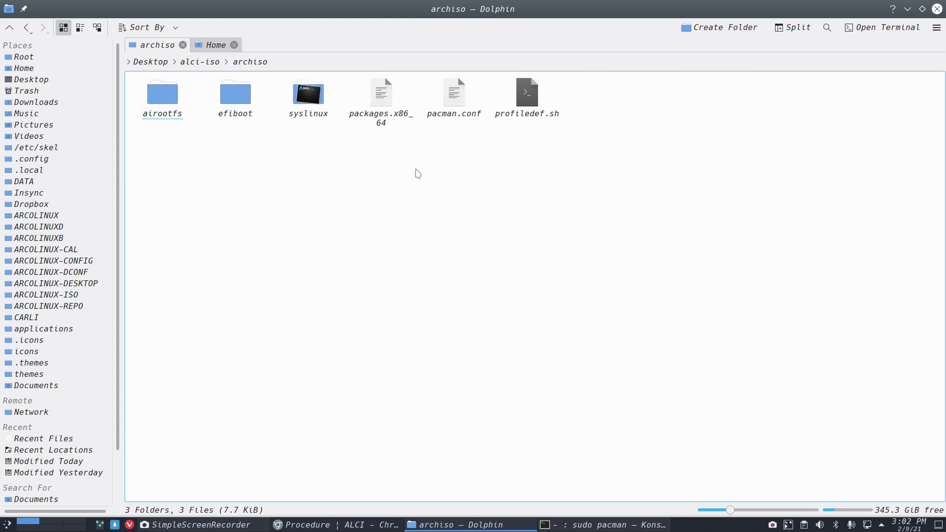
{"action": "double_click", "coordinate": [455, 96]}
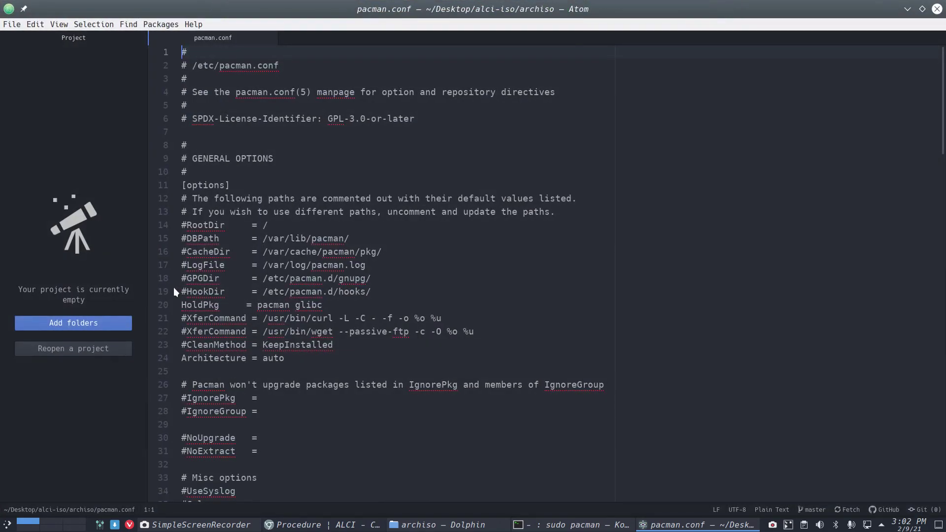
- Collapse Atom's empty Project panel and bring up the language-mode chooser for pacman.conf
{"action": "left_click", "coordinate": [150, 266]}
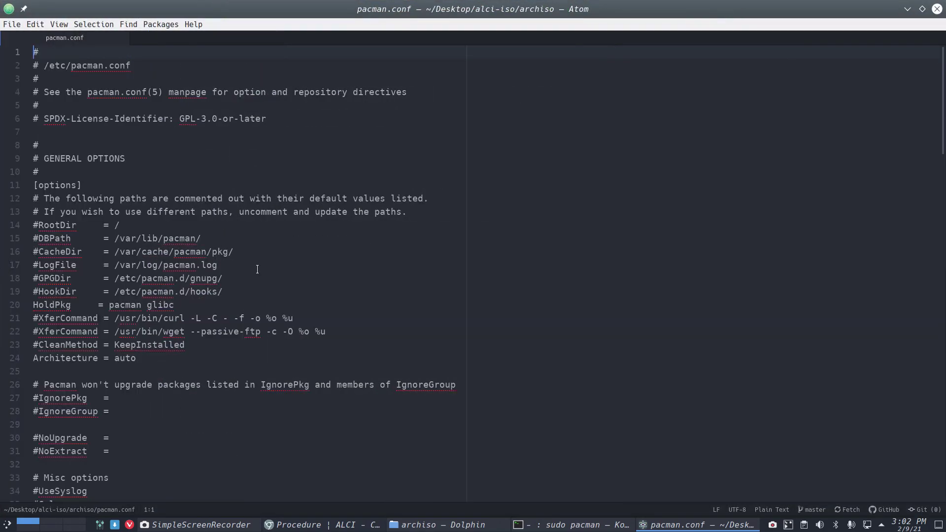
{"action": "scroll", "coordinate": [258, 269], "scroll_direction": "down", "scroll_amount": 6}
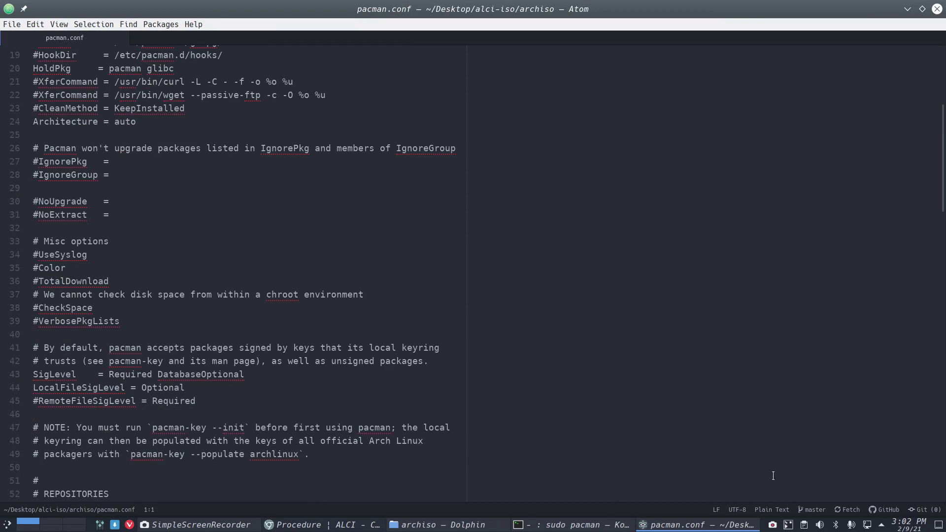
{"action": "left_click", "coordinate": [772, 510]}
- Set pacman.conf's syntax to Perl, enlarge the font, and scroll to the chaotic-aur entry at line 138
{"action": "type", "text": "perl"}
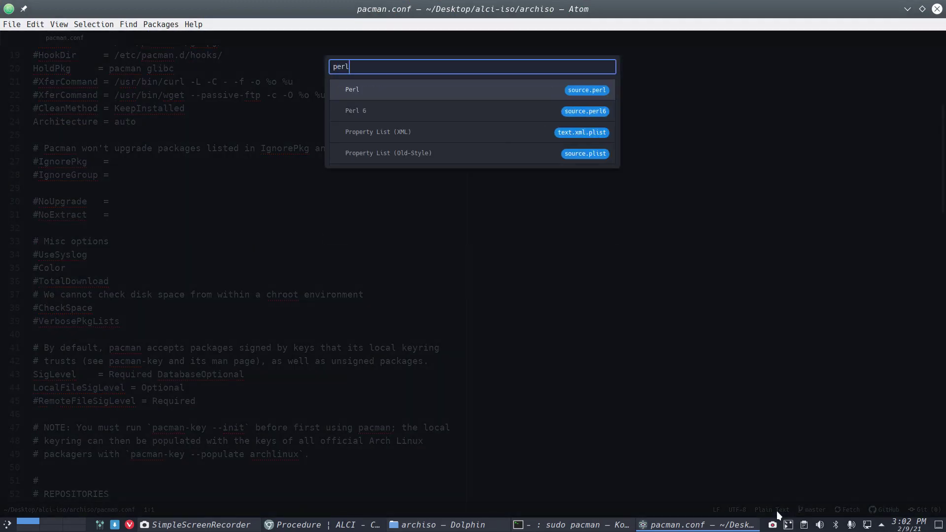
{"action": "key", "text": "Return"}
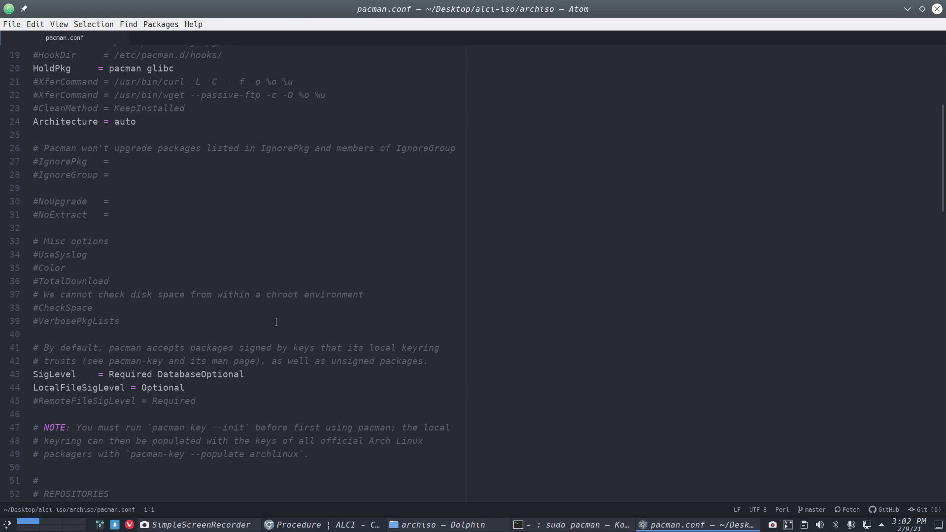
{"action": "scroll", "coordinate": [276, 322], "scroll_direction": "up", "scroll_amount": 6}
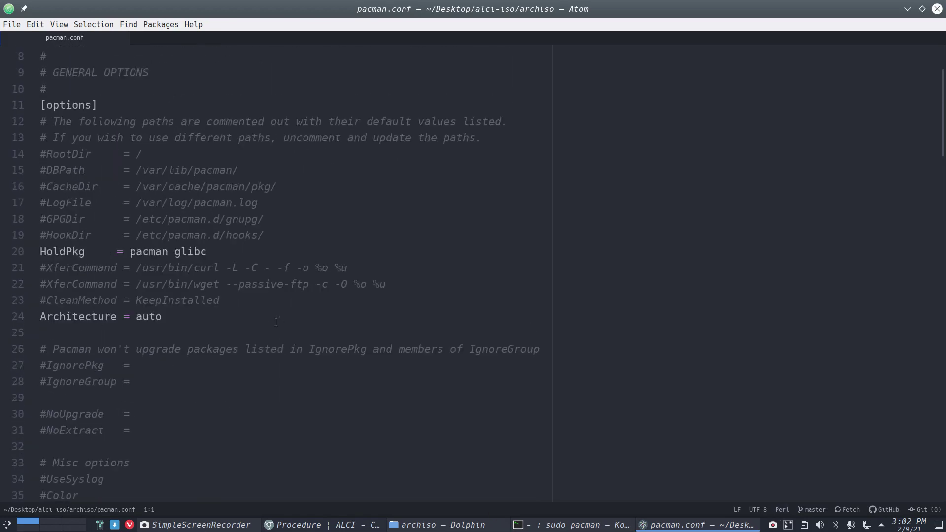
{"action": "key", "text": "ctrl+equal"}
{"action": "key", "text": "ctrl+equal"}
{"action": "key", "text": "ctrl+equal"}
{"action": "scroll", "coordinate": [276, 322], "scroll_direction": "down", "scroll_amount": 12}
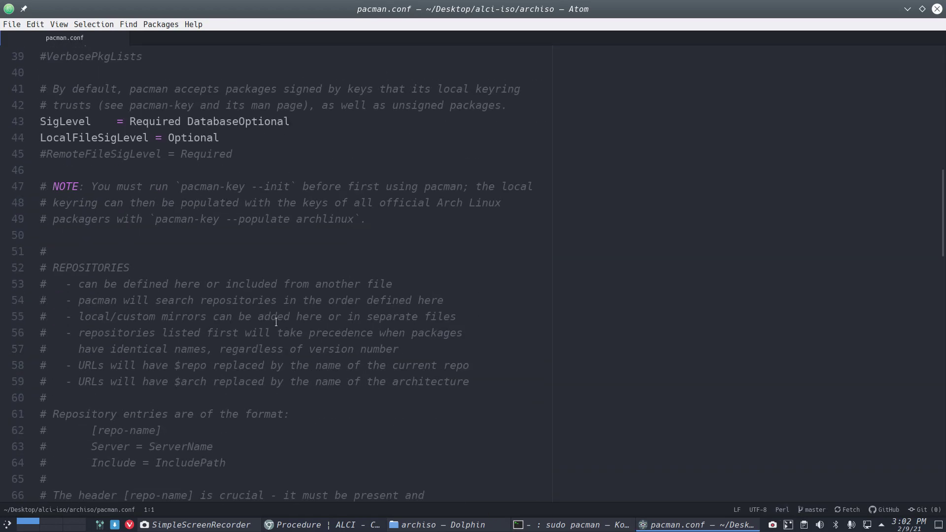
{"action": "scroll", "coordinate": [276, 322], "scroll_direction": "down", "scroll_amount": 15}
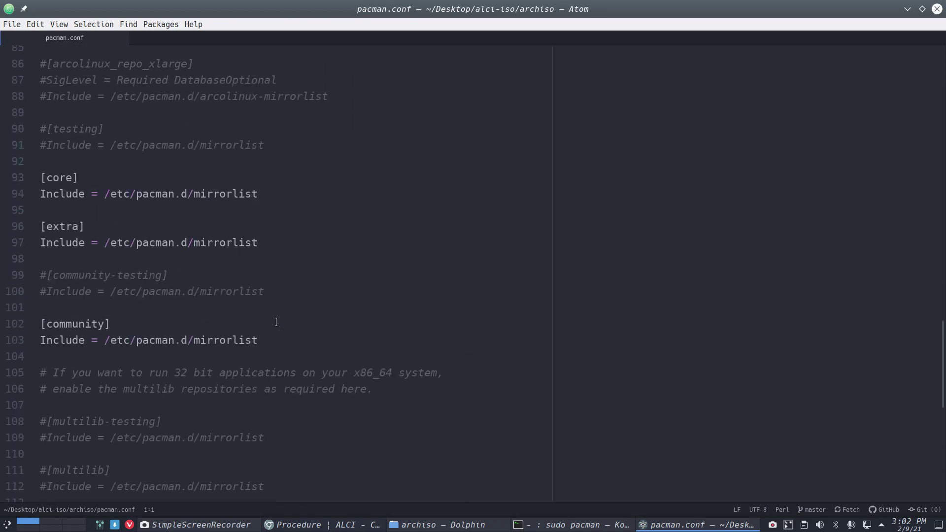
{"action": "scroll", "coordinate": [276, 322], "scroll_direction": "down", "scroll_amount": 6}
{"action": "scroll", "coordinate": [277, 322], "scroll_direction": "down", "scroll_amount": 2}
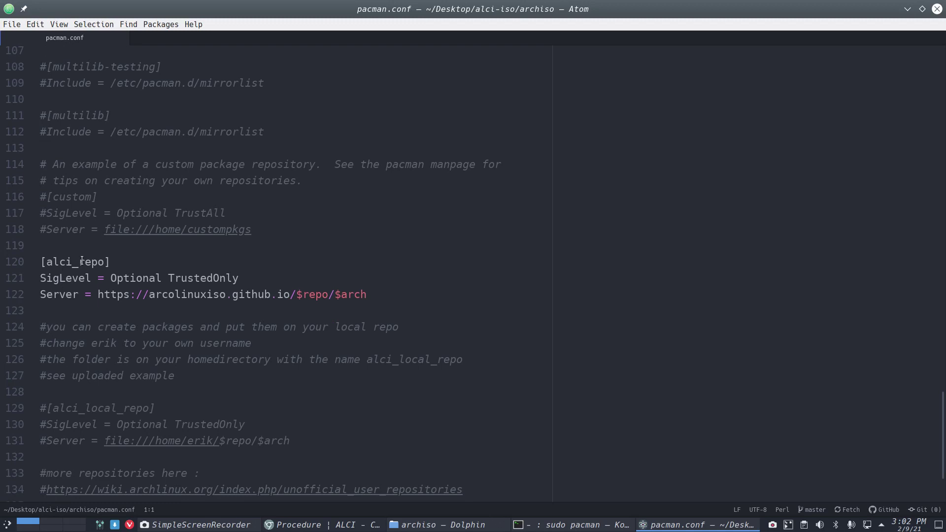
{"action": "scroll", "coordinate": [82, 261], "scroll_direction": "down", "scroll_amount": 2}
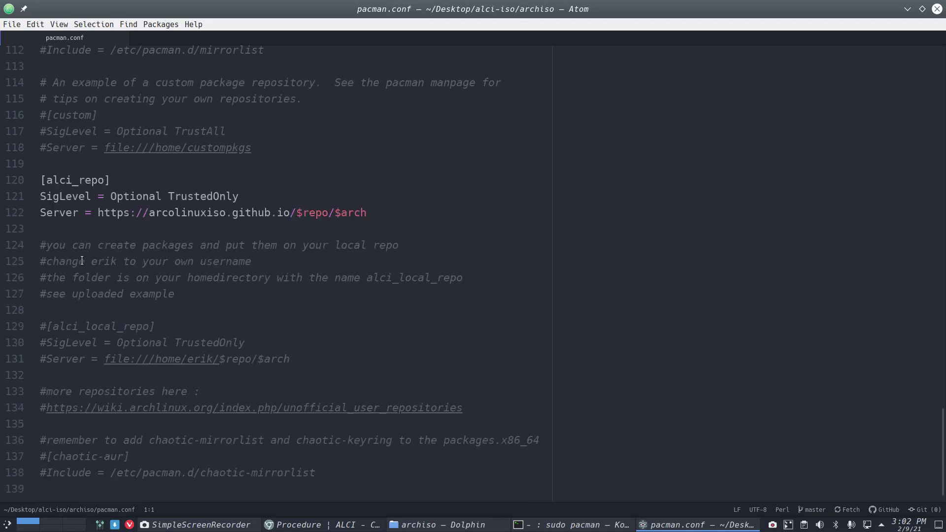
- Remove and restore the # on the alci_local_repo header at line 129
{"action": "left_click_drag", "start_coordinate": [155, 327], "coordinate": [59, 328]}
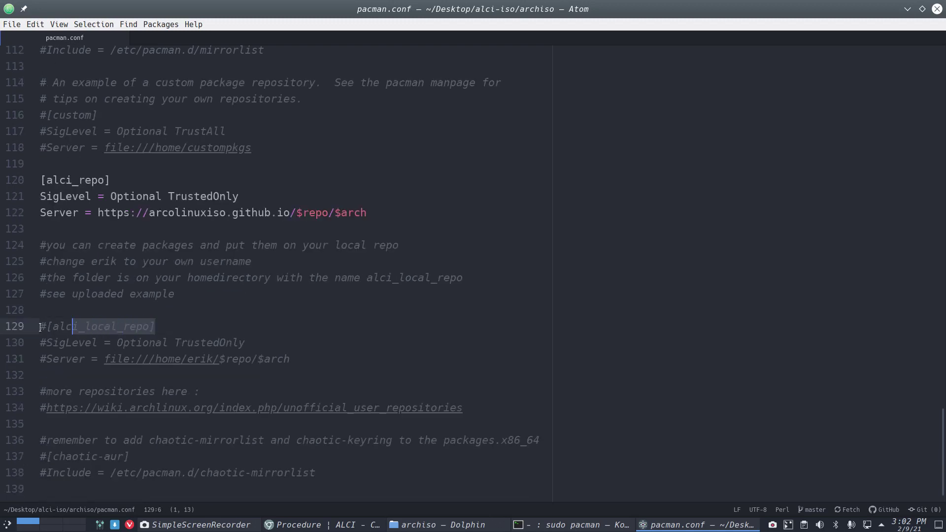
{"action": "left_click", "coordinate": [43, 331]}
{"action": "key", "text": "Delete"}
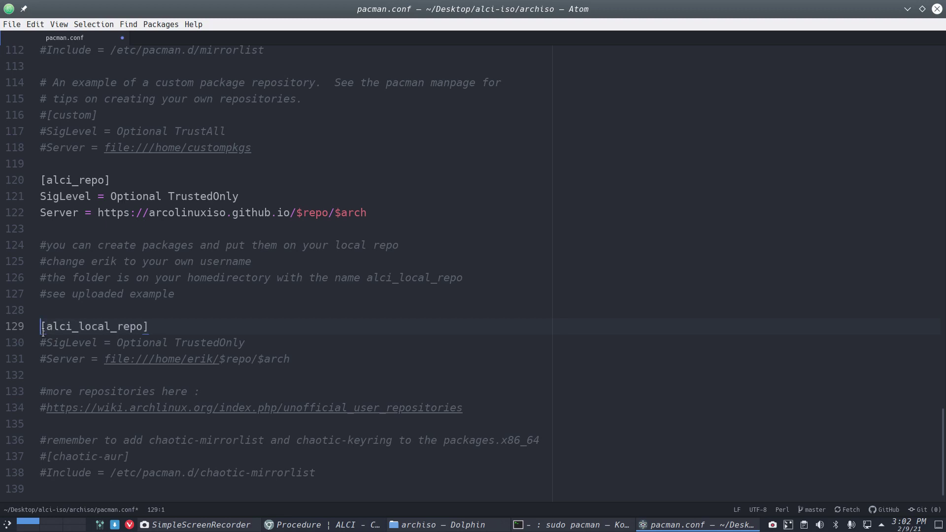
{"action": "type", "text": "#"}
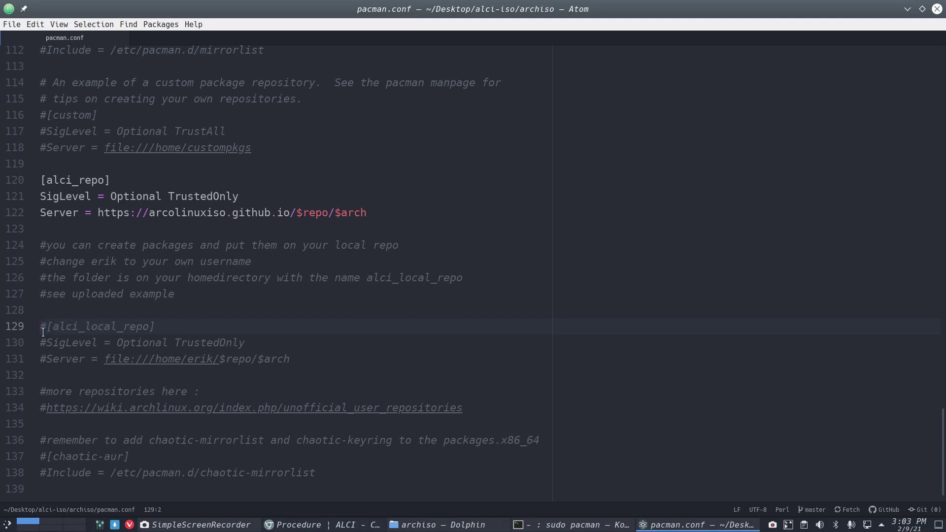
- Uncomment the chaotic-aur header on line 137, then undo so it stays commented out
{"action": "scroll", "coordinate": [43, 332], "scroll_direction": "up", "scroll_amount": 6}
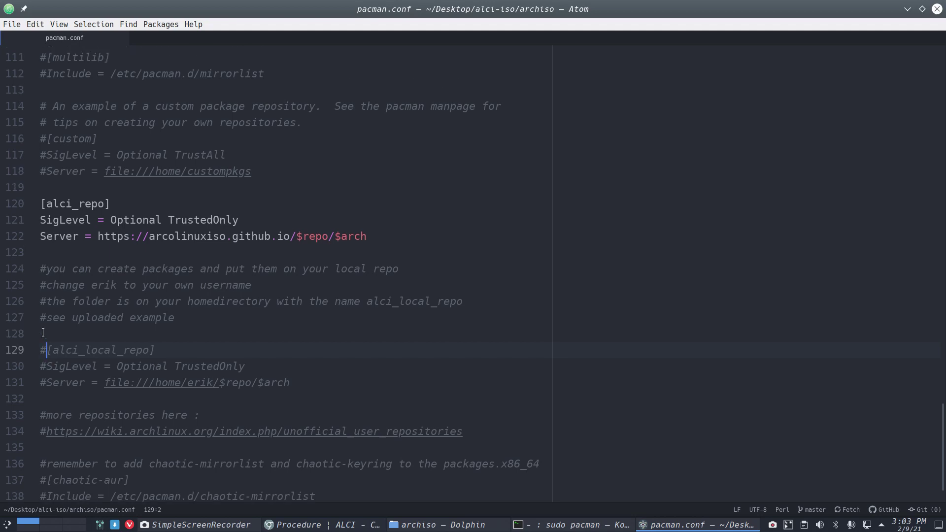
{"action": "scroll", "coordinate": [43, 332], "scroll_direction": "up", "scroll_amount": 5}
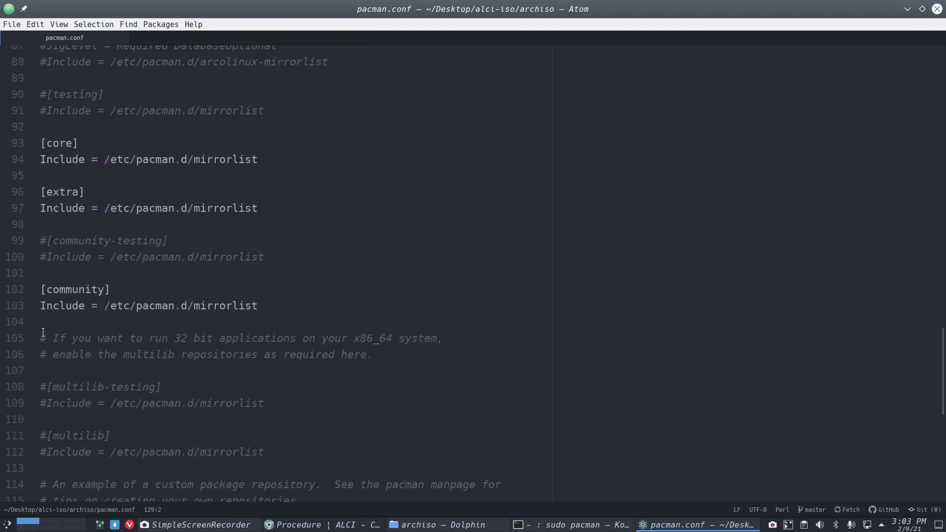
{"action": "scroll", "coordinate": [43, 332], "scroll_direction": "down", "scroll_amount": 3}
{"action": "scroll", "coordinate": [43, 332], "scroll_direction": "down", "scroll_amount": 5}
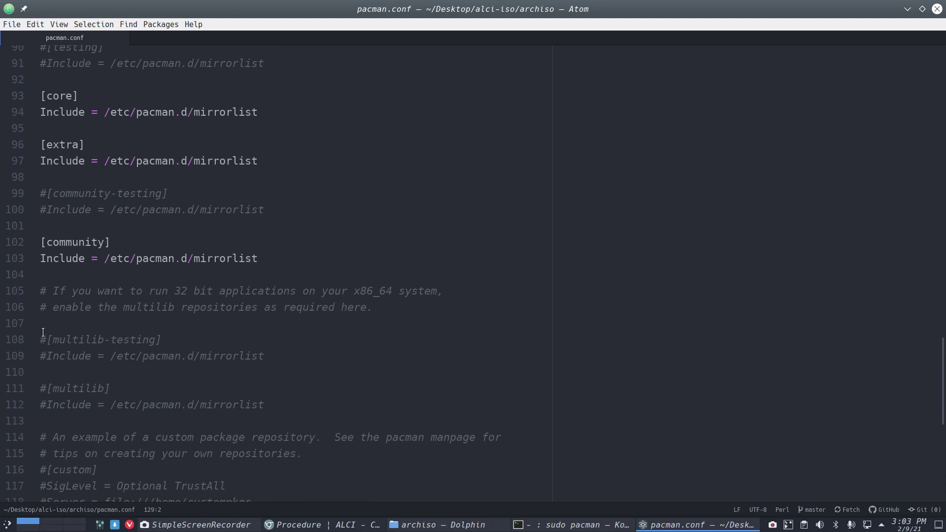
{"action": "scroll", "coordinate": [43, 332], "scroll_direction": "down", "scroll_amount": 2}
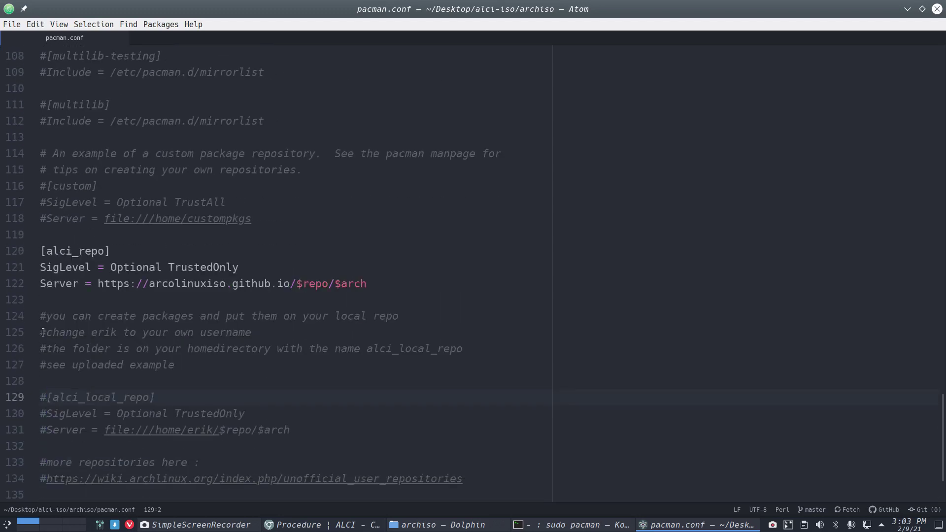
{"action": "scroll", "coordinate": [43, 332], "scroll_direction": "down", "scroll_amount": 2}
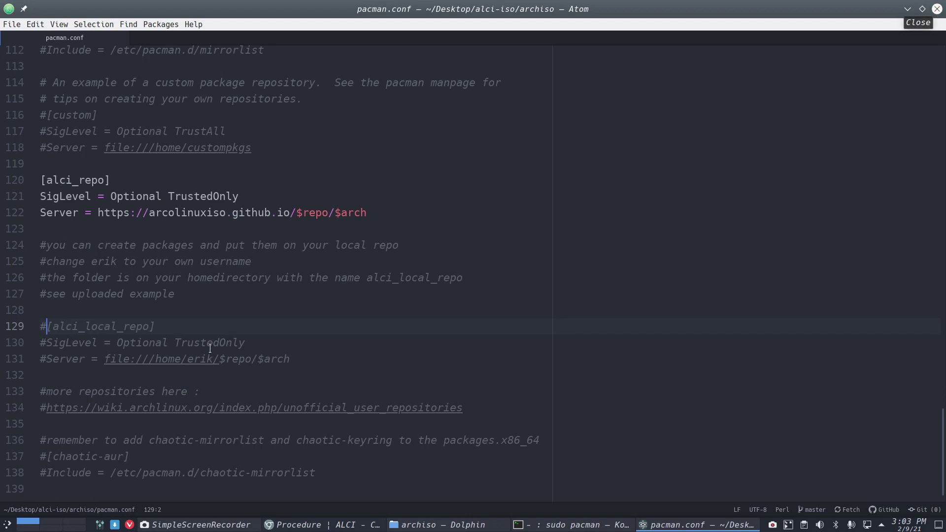
{"action": "left_click", "coordinate": [45, 458]}
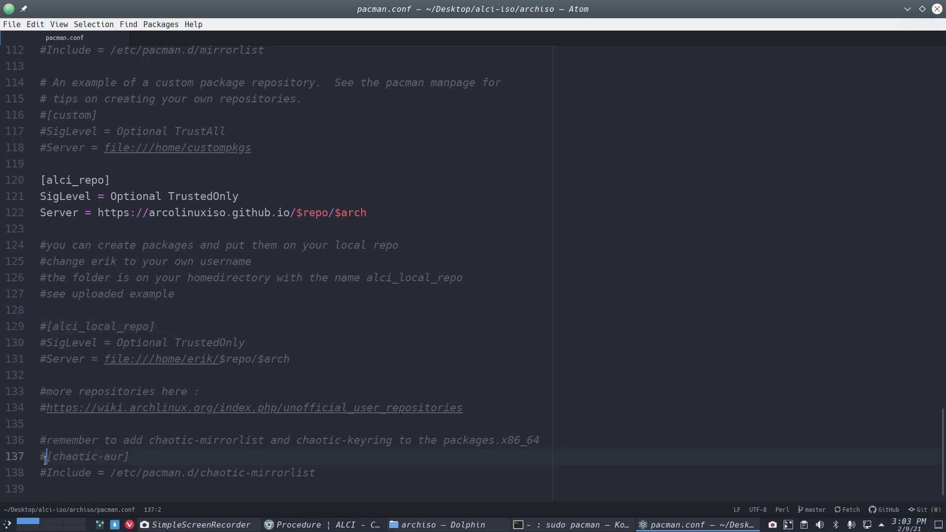
{"action": "key", "text": "BackSpace"}
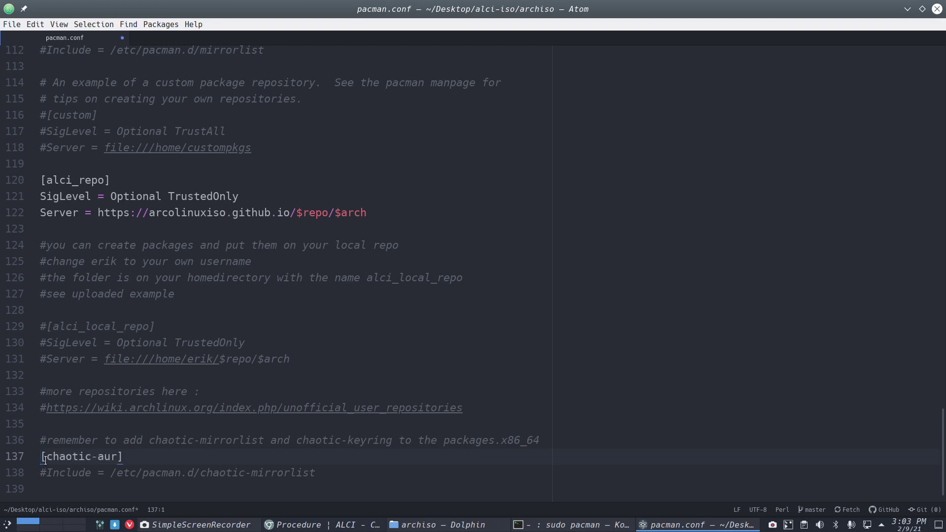
{"action": "key", "text": "ctrl+z"}
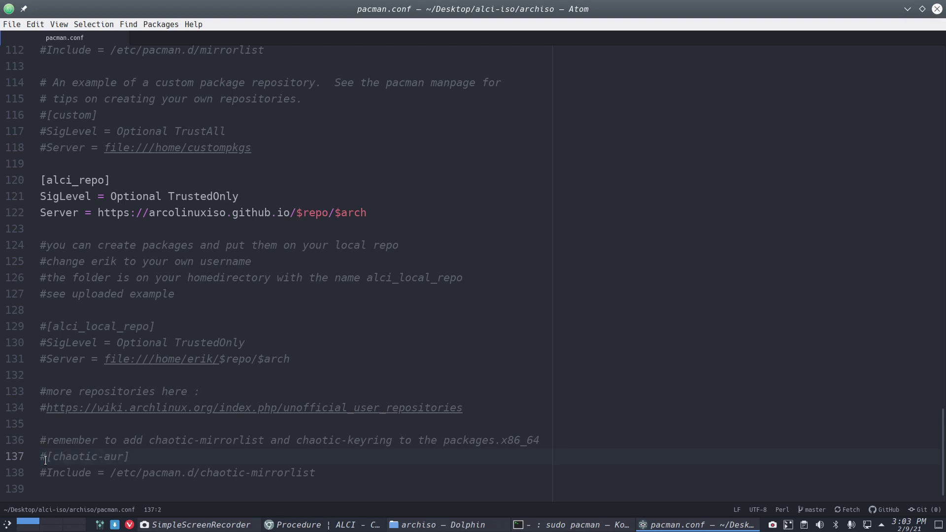
- Close pacman.conf and open packages.x86_64 from the archiso folder in Atom
{"action": "left_click", "coordinate": [937, 8]}
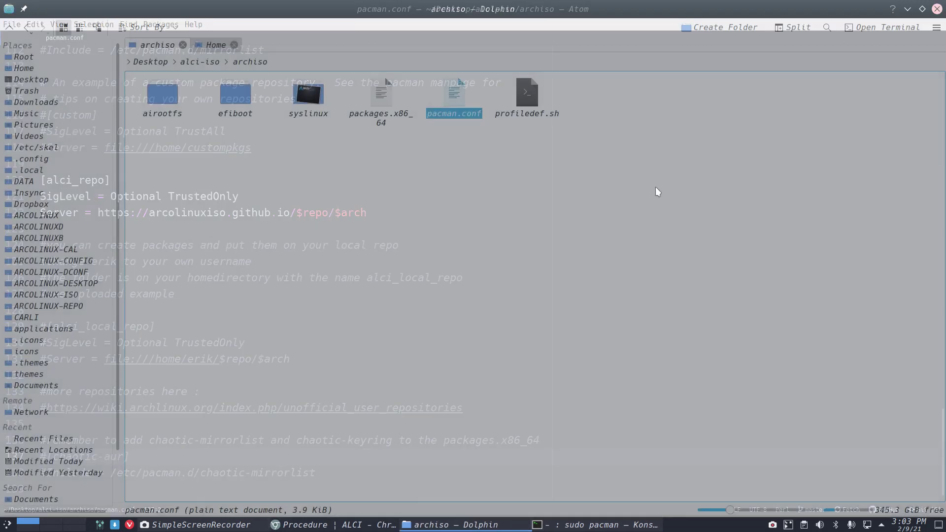
{"action": "left_click", "coordinate": [381, 98]}
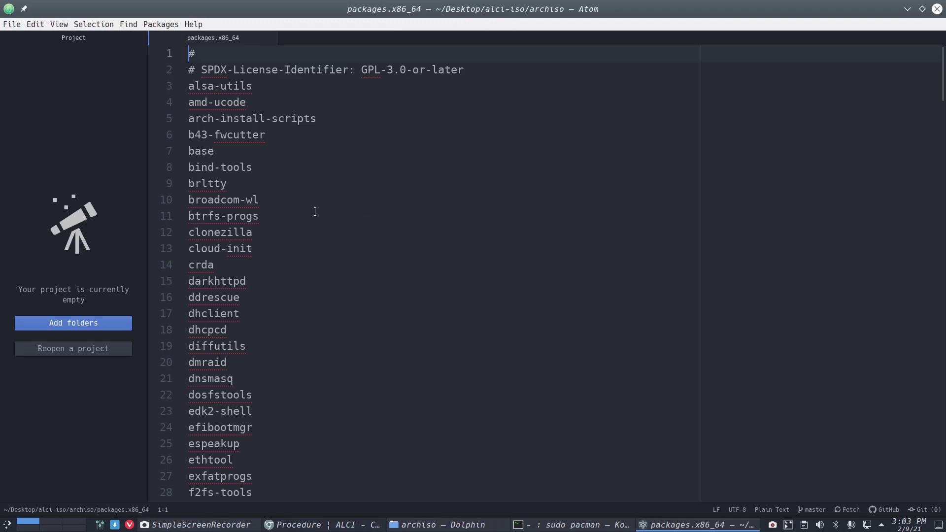
{"action": "scroll", "coordinate": [315, 212], "scroll_direction": "down", "scroll_amount": 20}
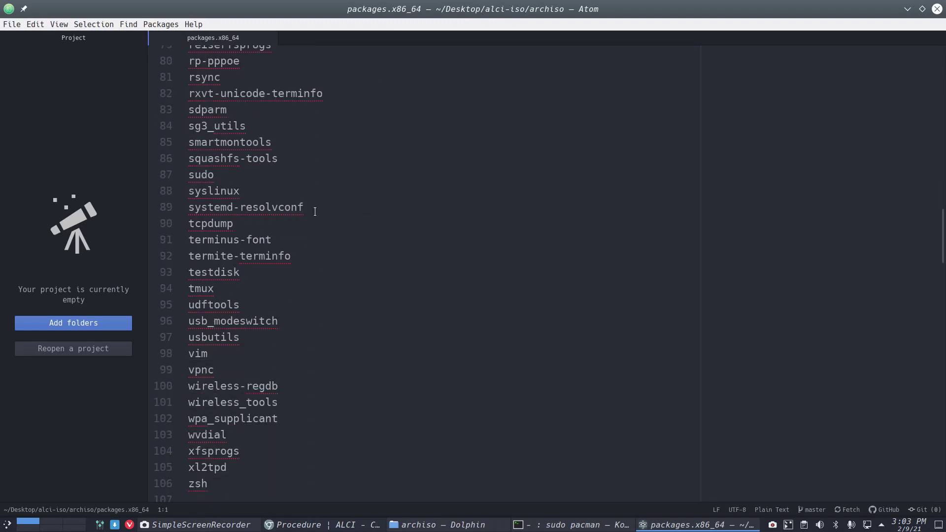
{"action": "scroll", "coordinate": [315, 212], "scroll_direction": "down", "scroll_amount": 3}
{"action": "scroll", "coordinate": [315, 212], "scroll_direction": "down", "scroll_amount": 3}
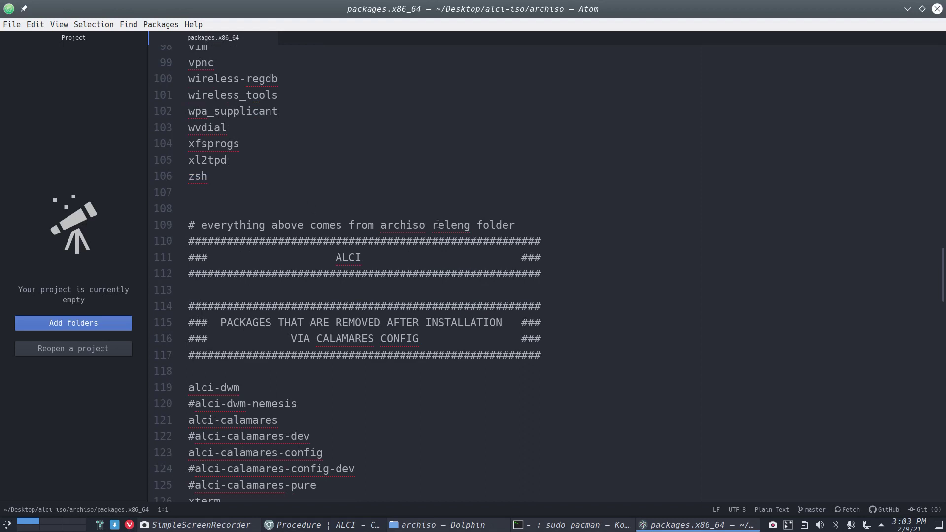
{"action": "scroll", "coordinate": [276, 257], "scroll_direction": "down", "scroll_amount": 2}
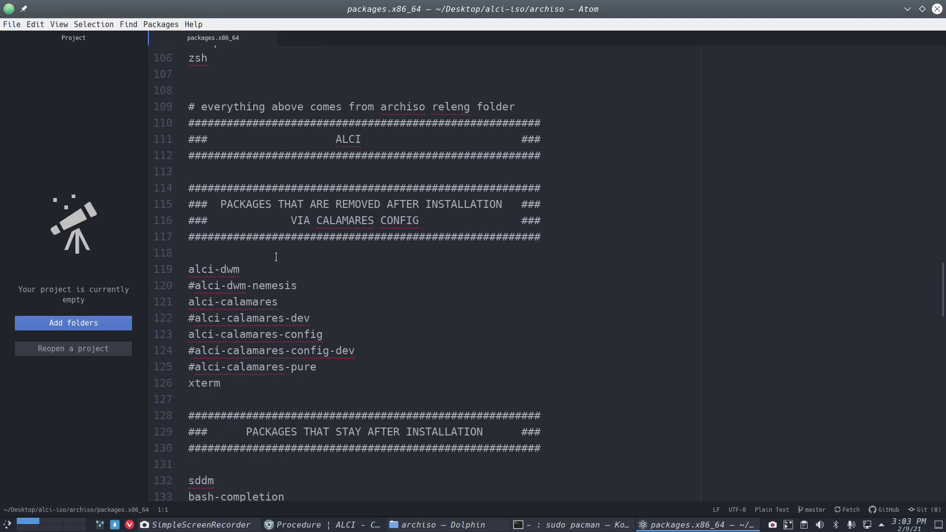
- Go through the ALCI package sections, selecting the alci, xterm, sddm and bash entries
{"action": "double_click", "coordinate": [205, 271]}
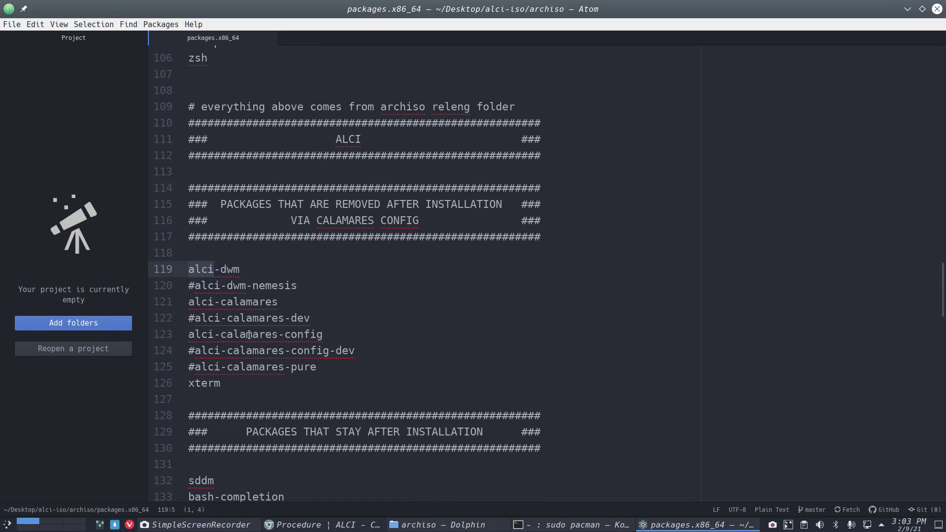
{"action": "scroll", "coordinate": [215, 360], "scroll_direction": "down", "scroll_amount": 1}
{"action": "left_click", "coordinate": [215, 360]}
{"action": "scroll", "coordinate": [266, 360], "scroll_direction": "down", "scroll_amount": 4}
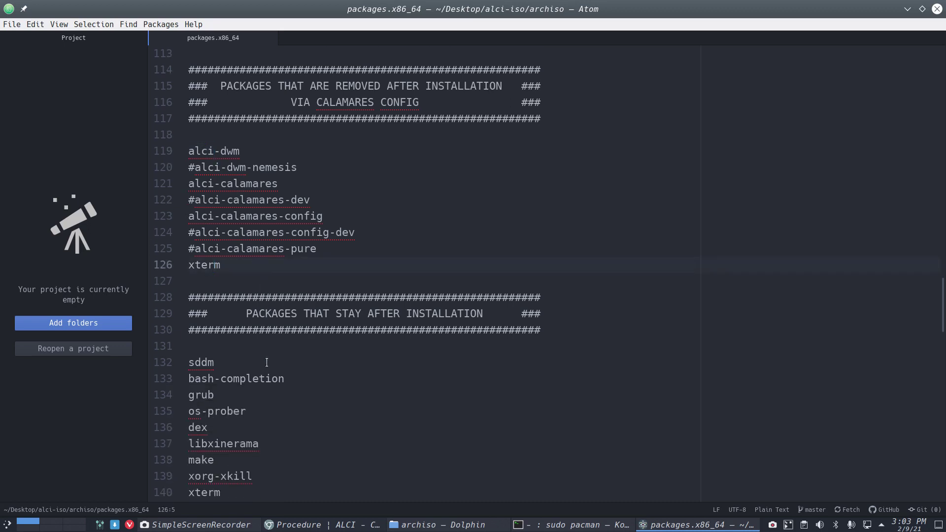
{"action": "scroll", "coordinate": [267, 363], "scroll_direction": "down", "scroll_amount": 3}
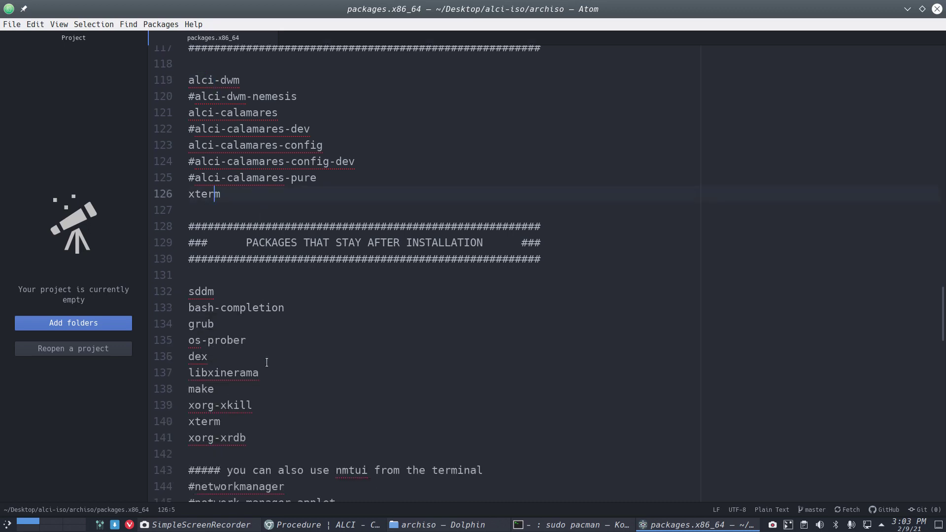
{"action": "double_click", "coordinate": [201, 291]}
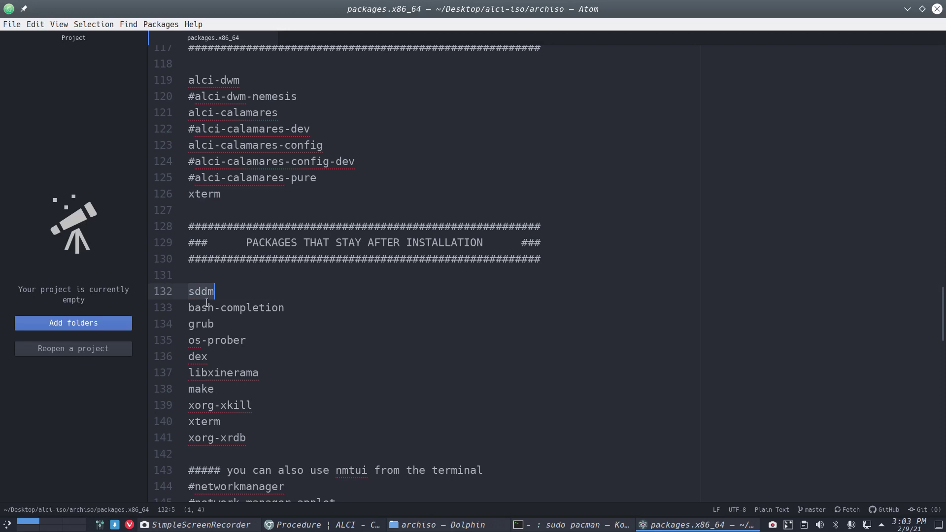
{"action": "double_click", "coordinate": [204, 308]}
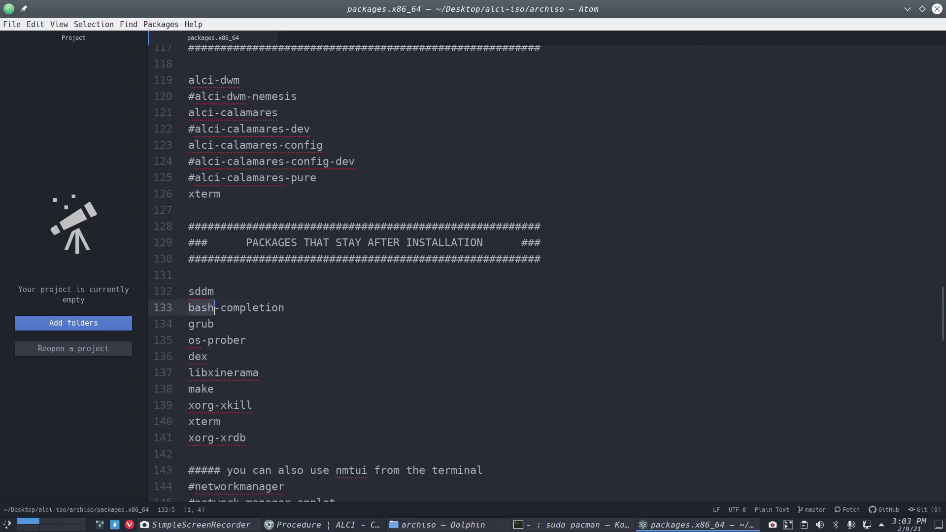
{"action": "left_click", "coordinate": [215, 326]}
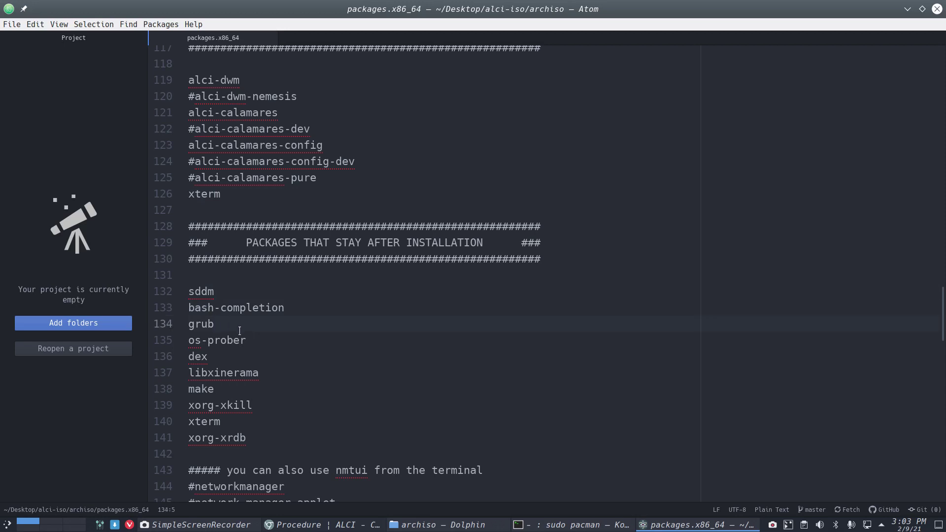
{"action": "left_click", "coordinate": [246, 336]}
{"action": "left_click", "coordinate": [251, 354]}
{"action": "left_click", "coordinate": [267, 372]}
{"action": "left_click", "coordinate": [251, 386]}
{"action": "left_click", "coordinate": [261, 405]}
{"action": "left_click", "coordinate": [229, 198]}
{"action": "left_click", "coordinate": [169, 425]}
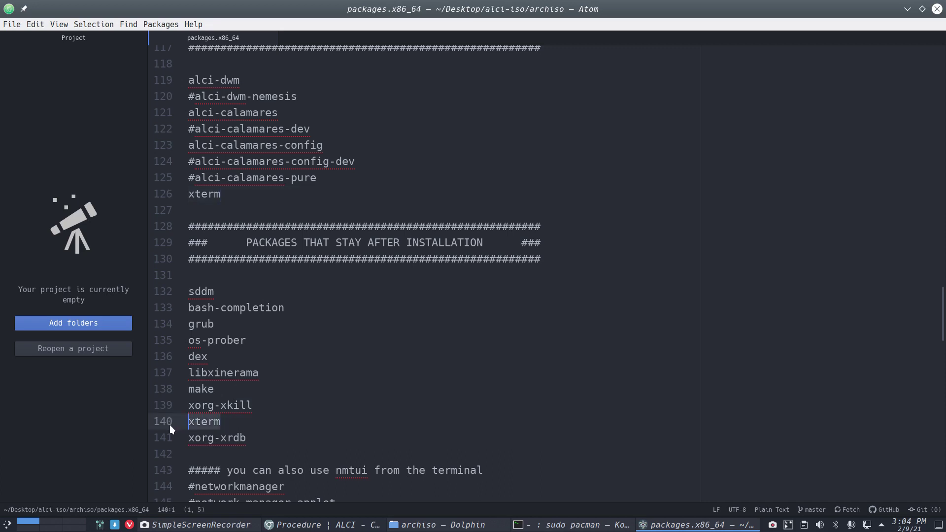
- Delete the duplicate xterm line and uncomment networkmanager and network-manager-applet
{"action": "key", "text": "BackSpace"}
{"action": "key", "text": "BackSpace"}
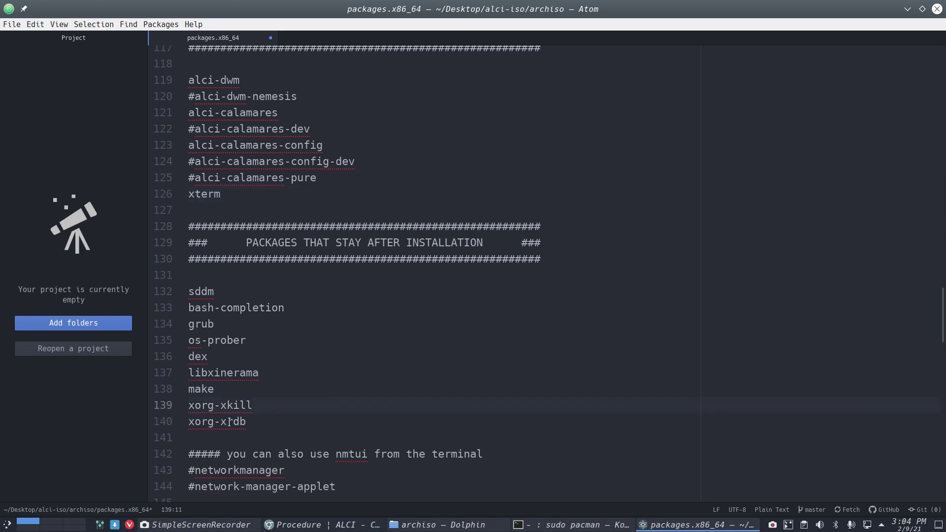
{"action": "scroll", "coordinate": [253, 422], "scroll_direction": "down", "scroll_amount": 2}
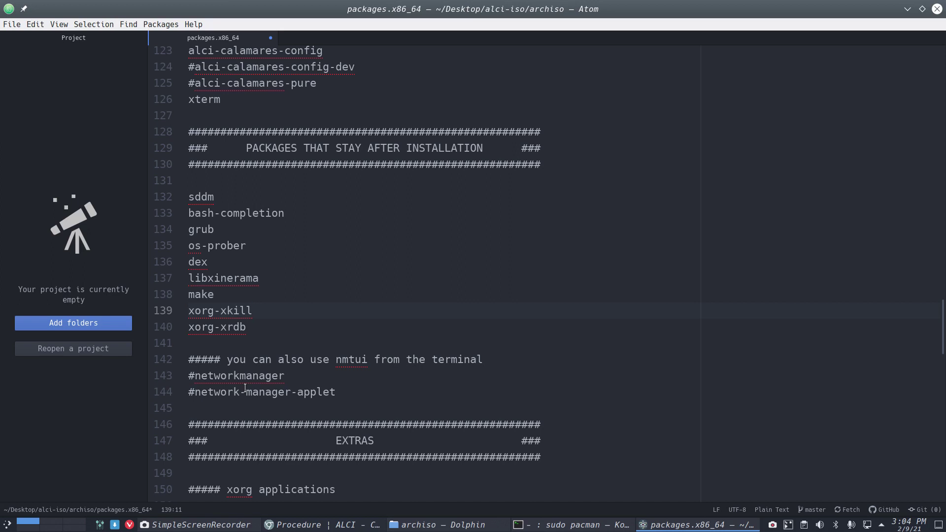
{"action": "left_click", "coordinate": [199, 374]}
{"action": "key", "text": "BackSpace"}
{"action": "key", "text": "Down"}
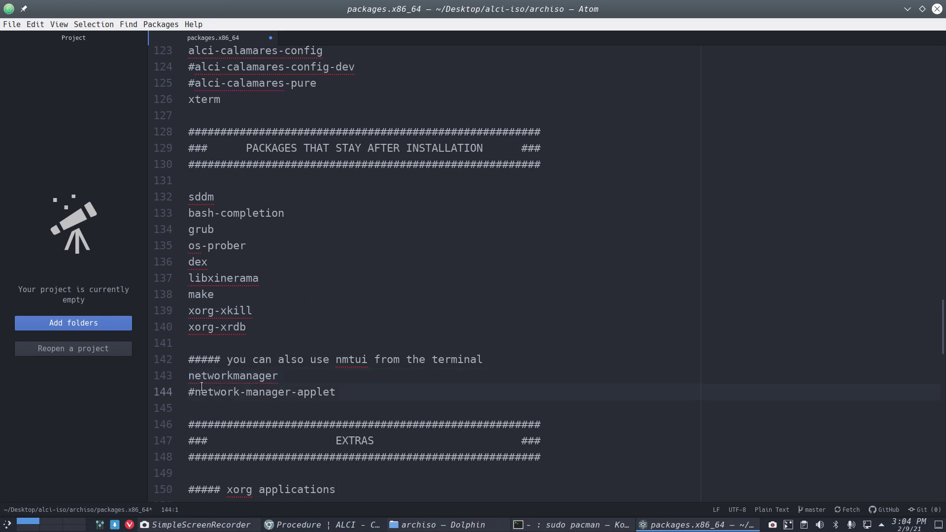
{"action": "key", "text": "Delete"}
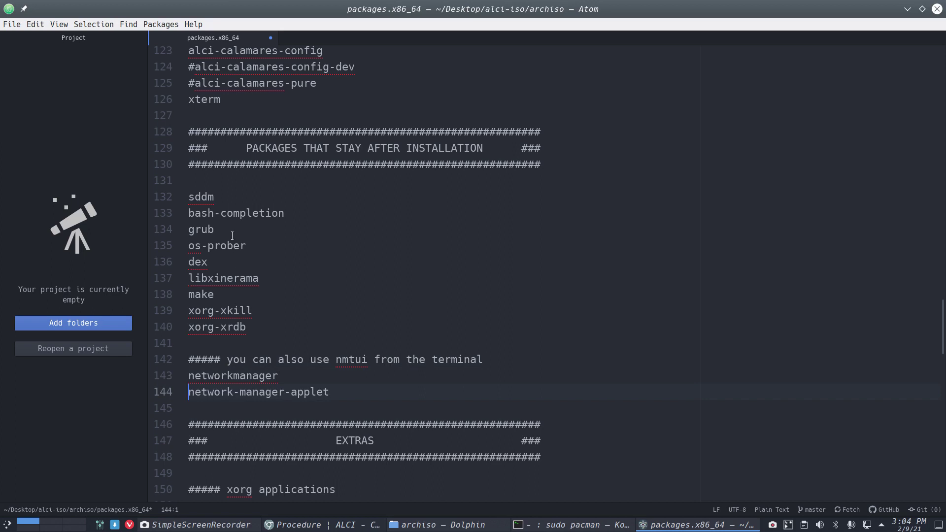
- Uncomment xorg-server, xorg-apps and neofetch on lines 152-154
{"action": "left_click_drag", "start_coordinate": [222, 197], "coordinate": [173, 197]}
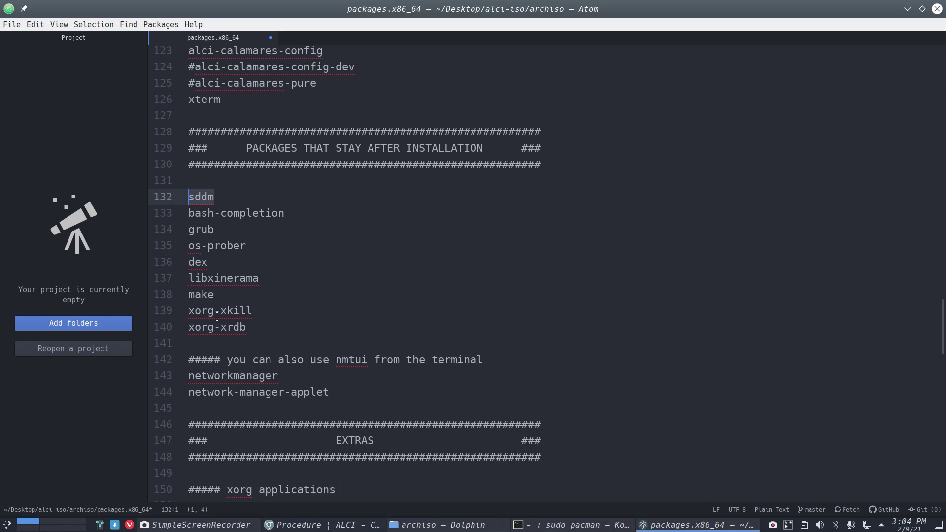
{"action": "left_click", "coordinate": [208, 386]}
{"action": "scroll", "coordinate": [198, 359], "scroll_direction": "down", "scroll_amount": 4}
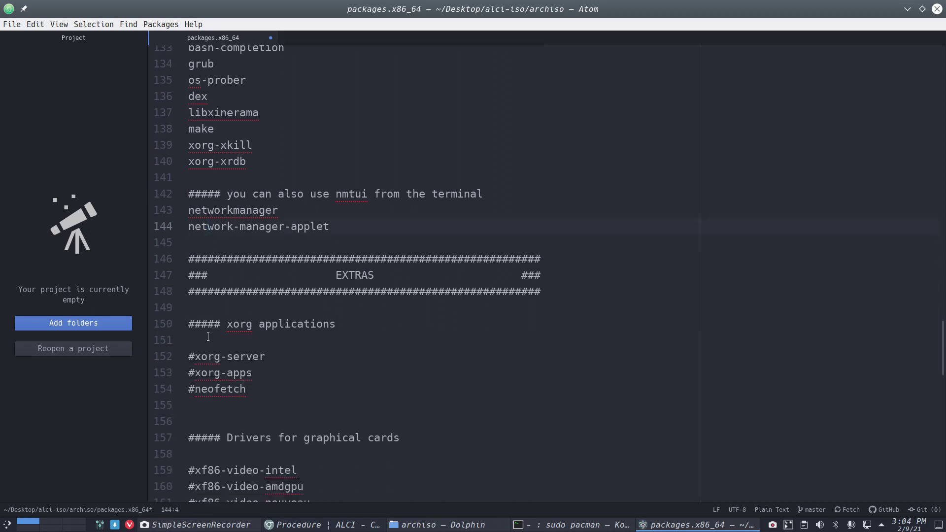
{"action": "left_click", "coordinate": [191, 337]}
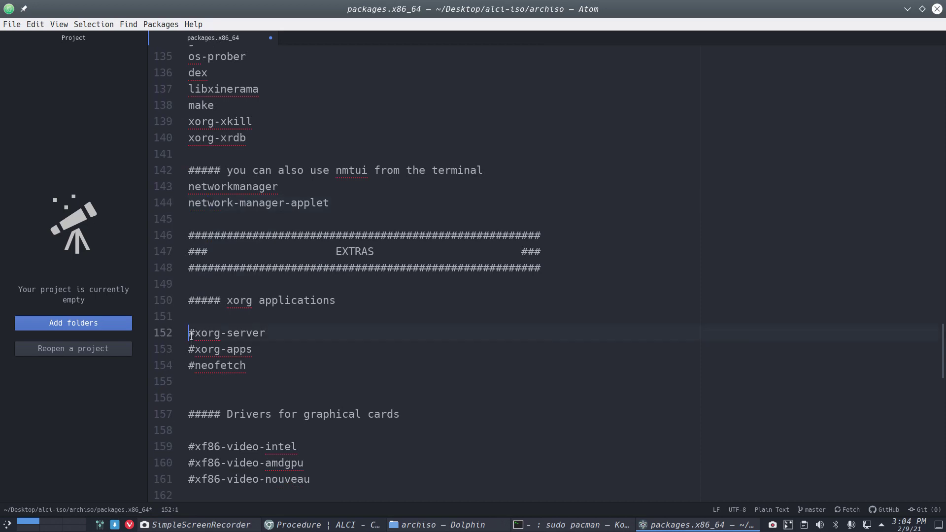
{"action": "key", "text": "Delete"}
{"action": "key", "text": "Down"}
{"action": "key", "text": "Delete"}
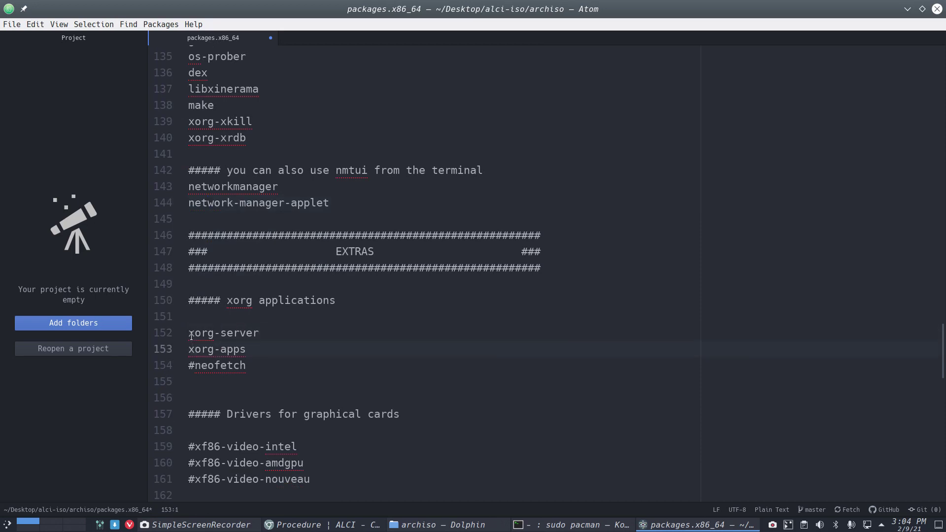
{"action": "key", "text": "Down"}
{"action": "key", "text": "Delete"}
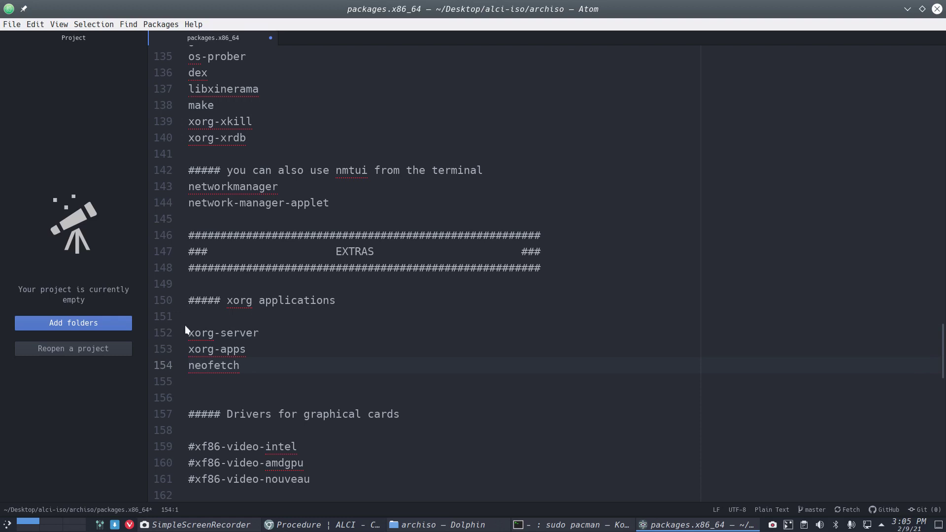
- Scroll past the lightdm and lightdm-gtk-greeter entries toward base-devel, leaving them commented out
{"action": "scroll", "coordinate": [197, 340], "scroll_direction": "down", "scroll_amount": 3}
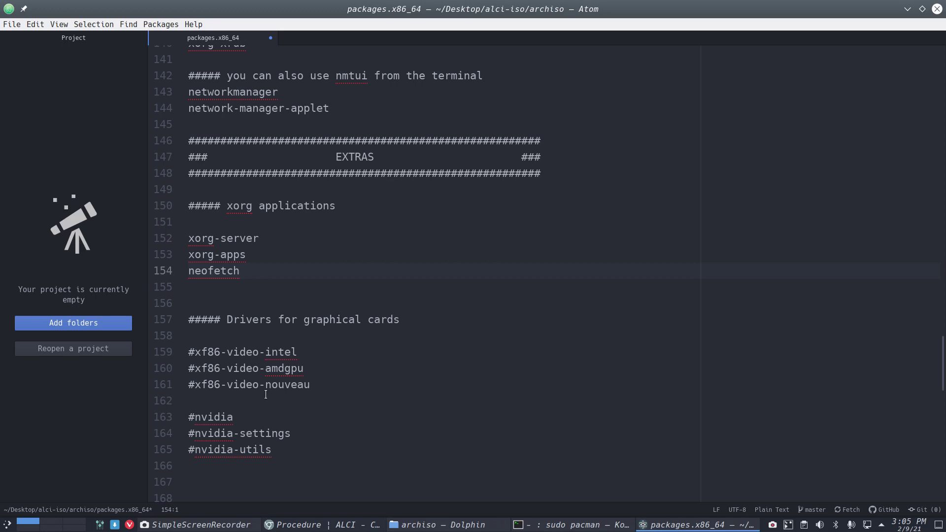
{"action": "scroll", "coordinate": [228, 408], "scroll_direction": "down", "scroll_amount": 2}
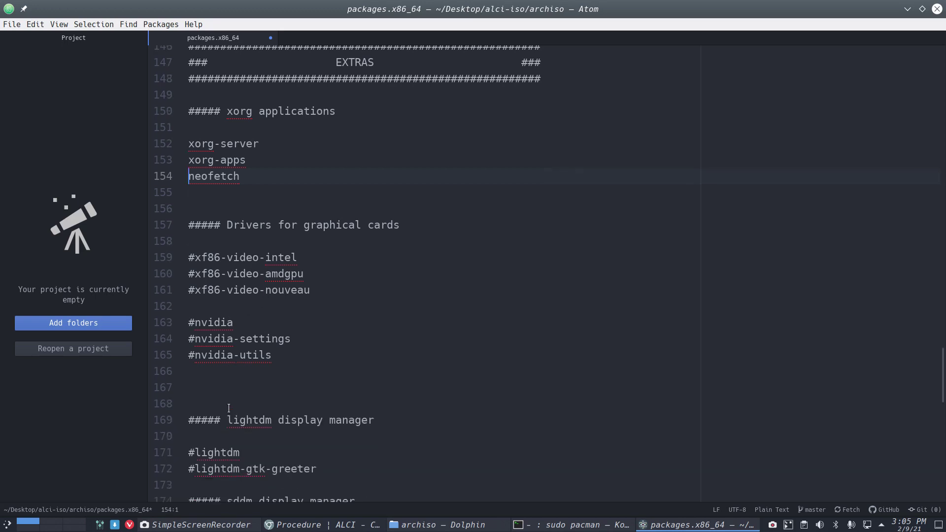
{"action": "scroll", "coordinate": [230, 376], "scroll_direction": "down", "scroll_amount": 2}
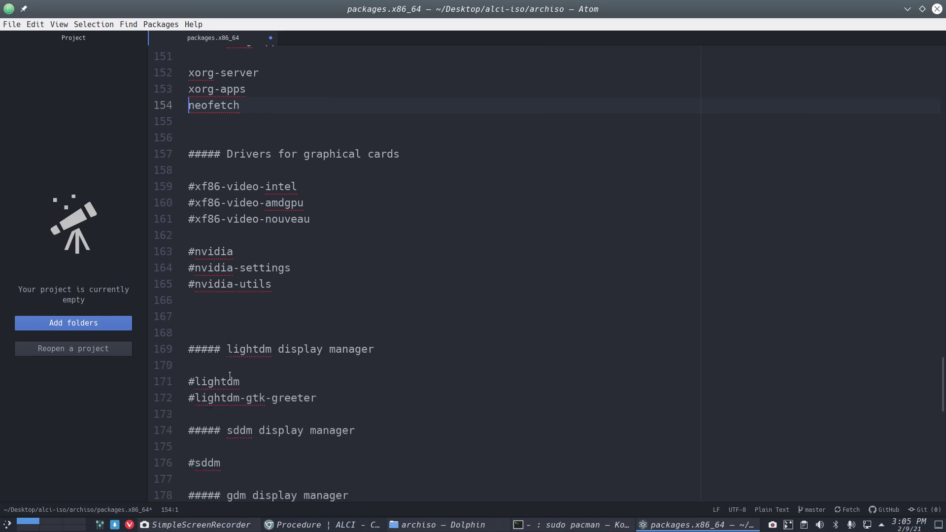
{"action": "left_click", "coordinate": [193, 357]}
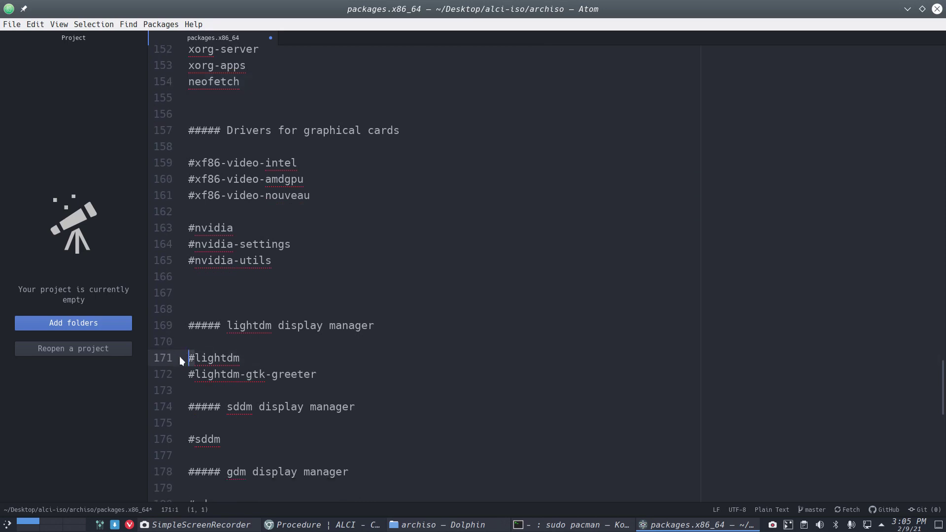
{"action": "left_click", "coordinate": [221, 357]}
{"action": "left_click", "coordinate": [219, 374]}
{"action": "scroll", "coordinate": [227, 428], "scroll_direction": "down", "scroll_amount": 1}
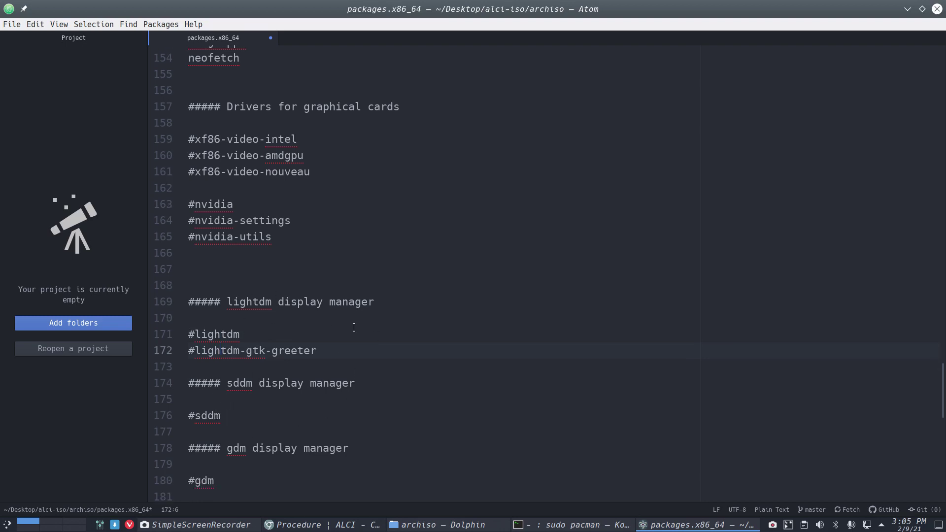
{"action": "scroll", "coordinate": [315, 483], "scroll_direction": "down", "scroll_amount": 8}
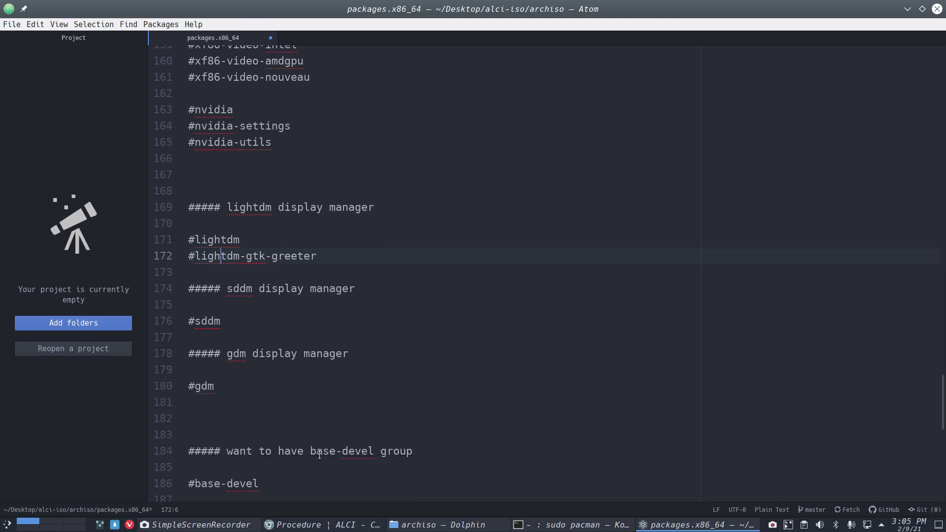
- Remove the # from base-devel on line 186 and linux-headers on line 190
{"action": "left_click", "coordinate": [194, 388]}
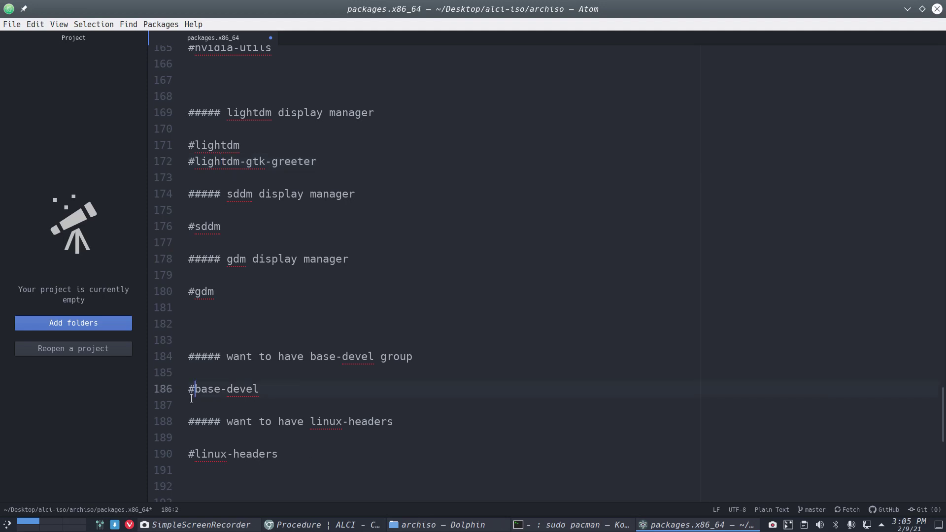
{"action": "key", "text": "BackSpace"}
{"action": "key", "text": "Down"}
{"action": "key", "text": "Down"}
{"action": "key", "text": "Down"}
{"action": "key", "text": "Down"}
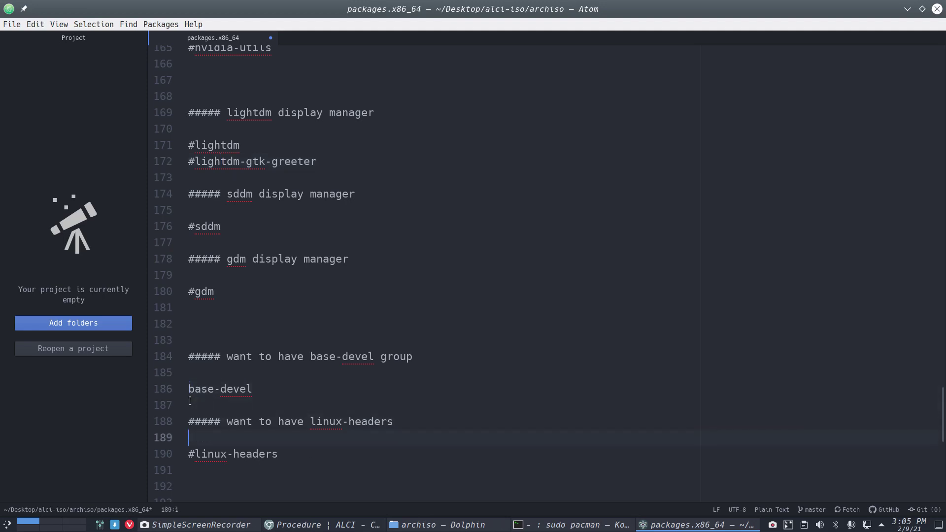
{"action": "scroll", "coordinate": [190, 401], "scroll_direction": "down", "scroll_amount": 1}
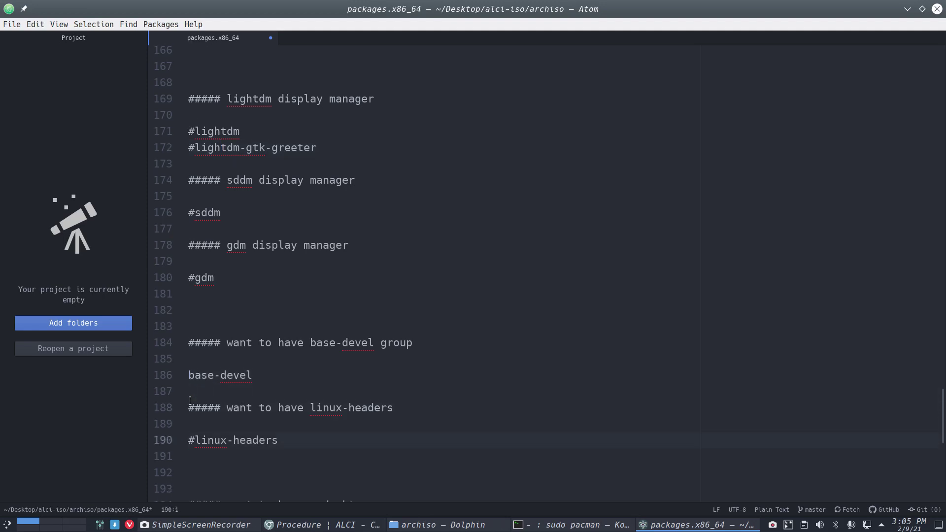
{"action": "scroll", "coordinate": [190, 402], "scroll_direction": "down", "scroll_amount": 2}
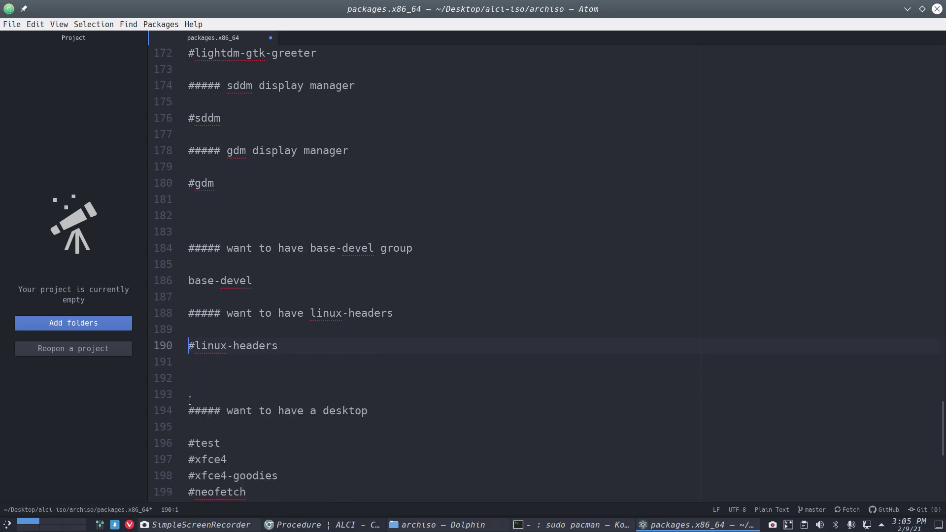
{"action": "key", "text": "Delete"}
{"action": "scroll", "coordinate": [190, 401], "scroll_direction": "down", "scroll_amount": 2}
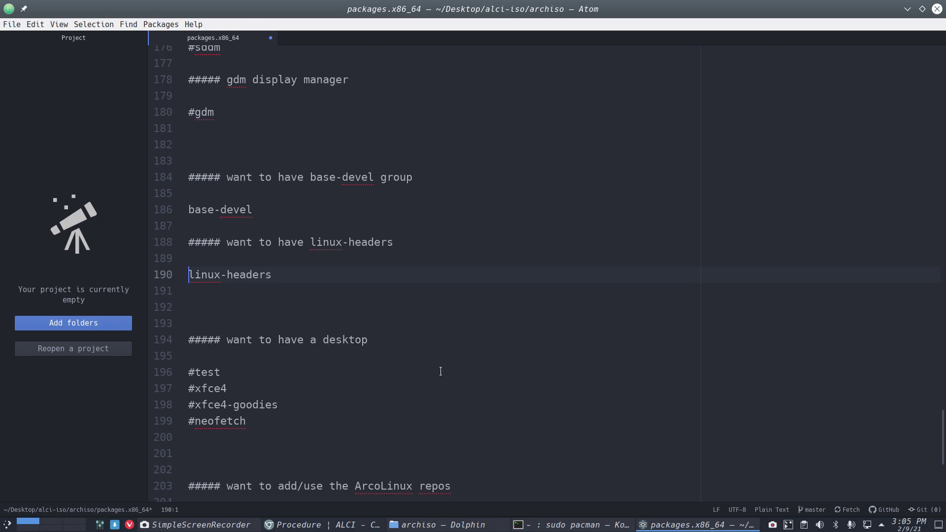
- In a new Chromium tab, search Google for 'youtube alci' and accept the cookie notice
{"action": "left_click", "coordinate": [334, 530]}
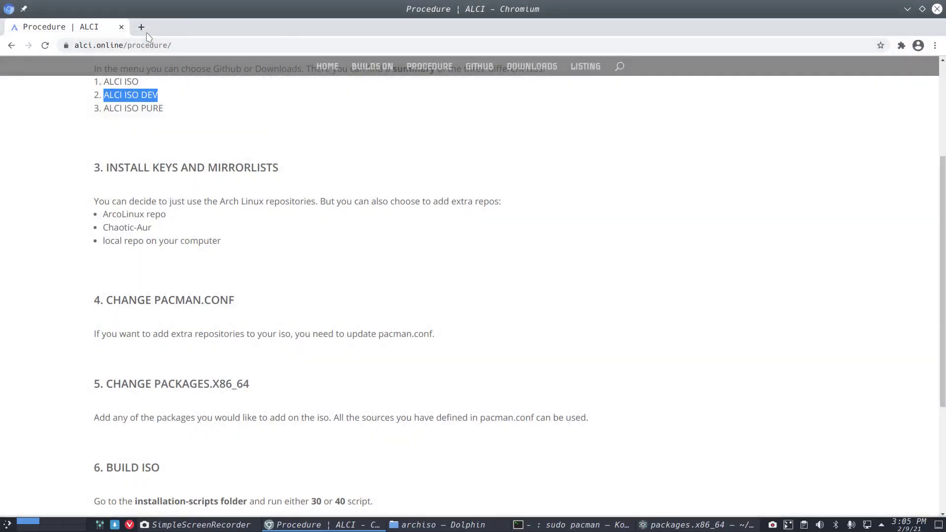
{"action": "left_click", "coordinate": [141, 27]}
{"action": "type", "text": "you"}
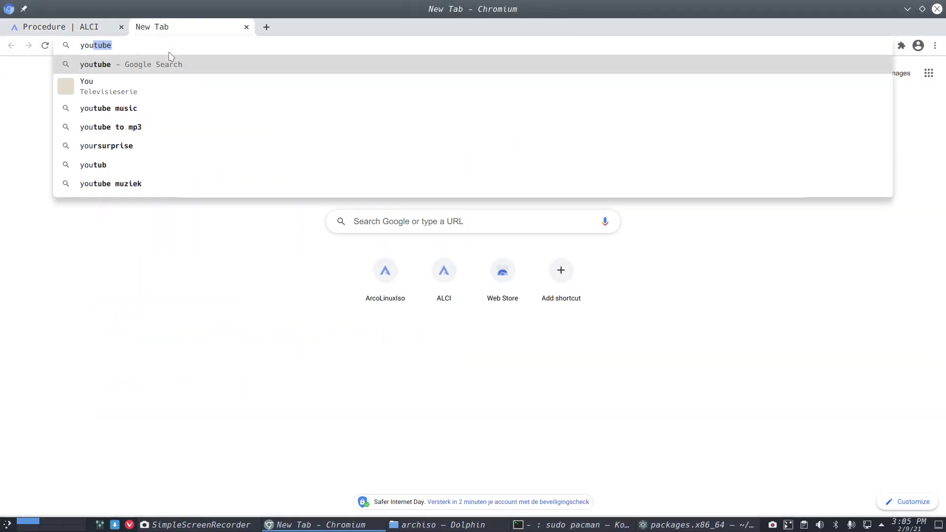
{"action": "key", "text": "Delete"}
{"action": "type", "text": "tube alci"}
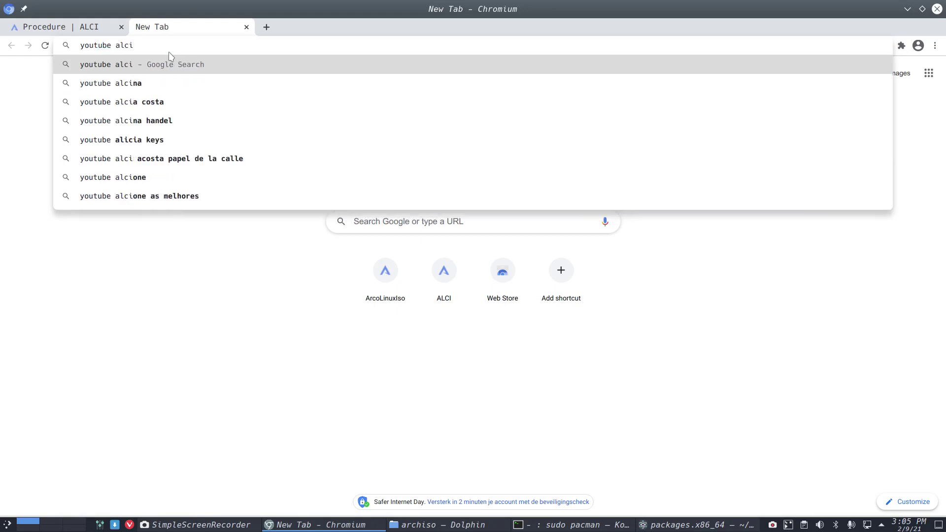
{"action": "key", "text": "Return"}
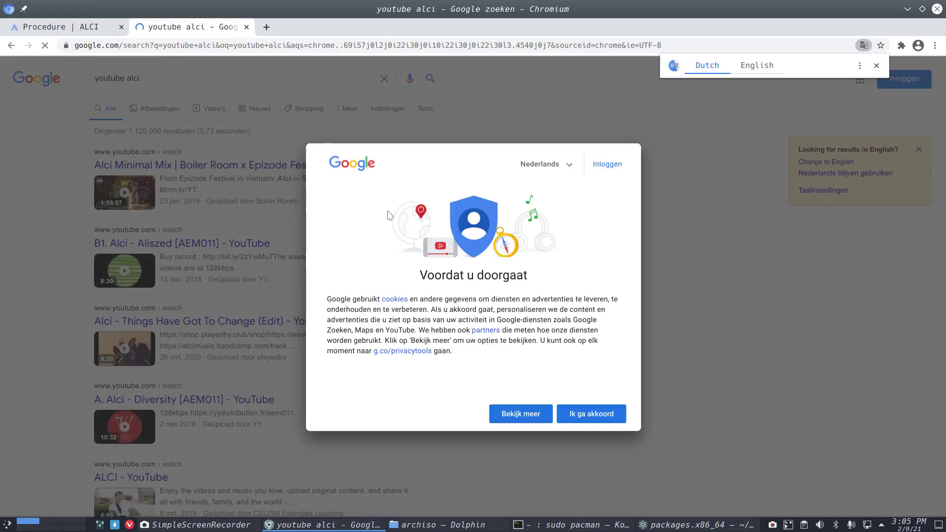
{"action": "left_click", "coordinate": [572, 414]}
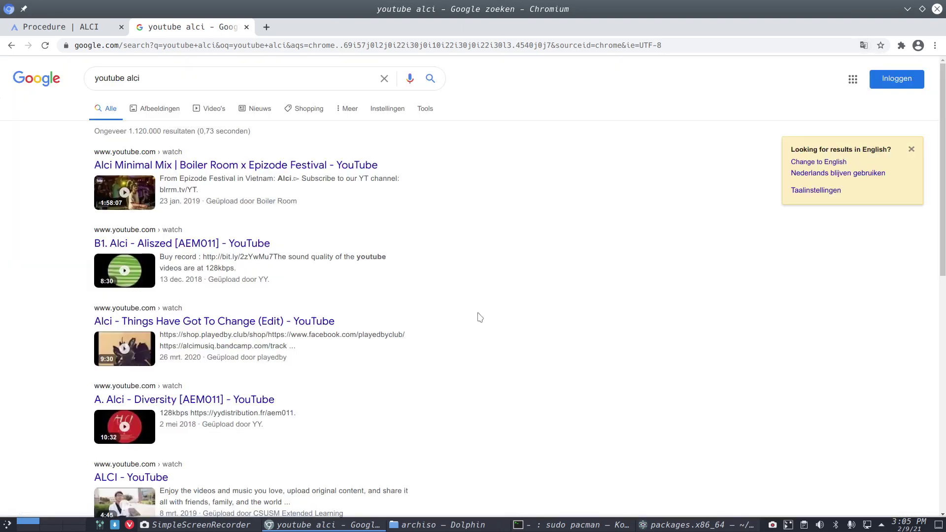
- Refine the search to 'youtube alci arcolinux'
{"action": "scroll", "coordinate": [333, 350], "scroll_direction": "down", "scroll_amount": 3}
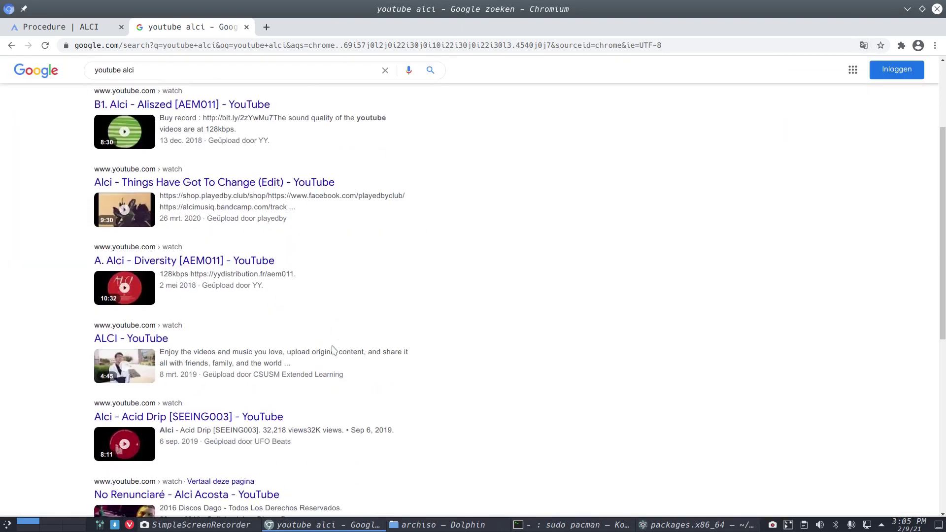
{"action": "scroll", "coordinate": [333, 350], "scroll_direction": "down", "scroll_amount": 3}
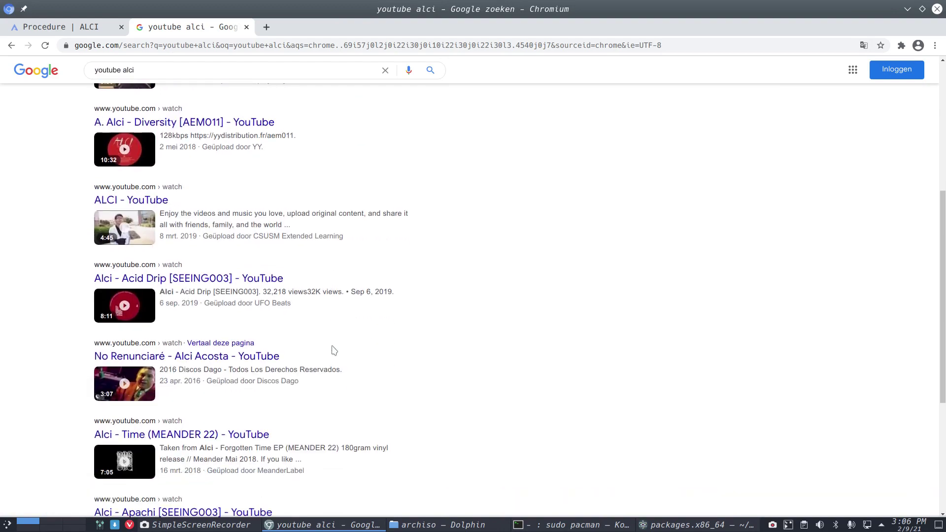
{"action": "scroll", "coordinate": [334, 350], "scroll_direction": "down", "scroll_amount": 5}
{"action": "scroll", "coordinate": [328, 349], "scroll_direction": "up", "scroll_amount": 10}
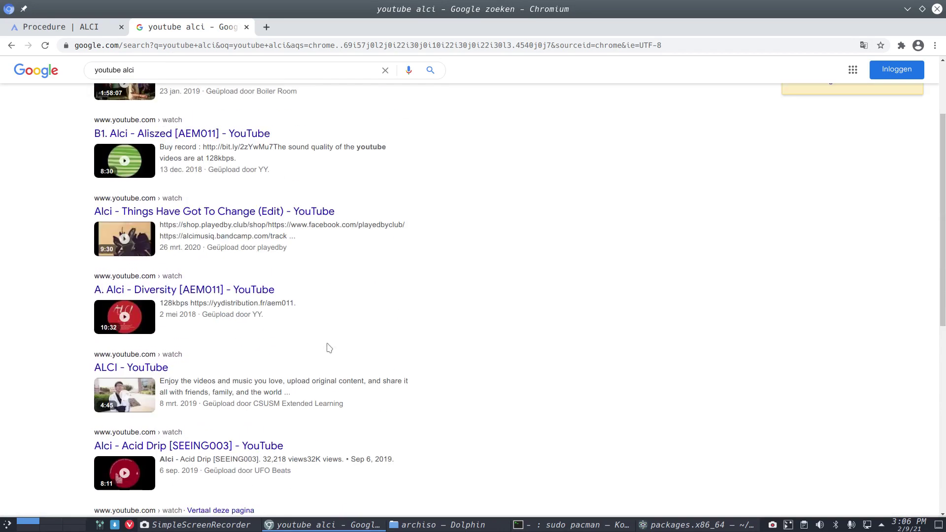
{"action": "left_click", "coordinate": [174, 73]}
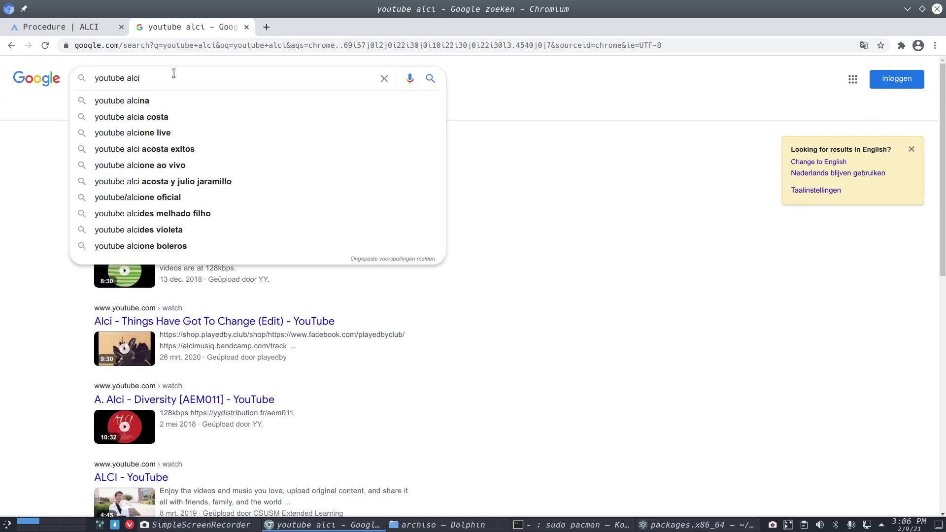
{"action": "type", "text": "arcolinux"}
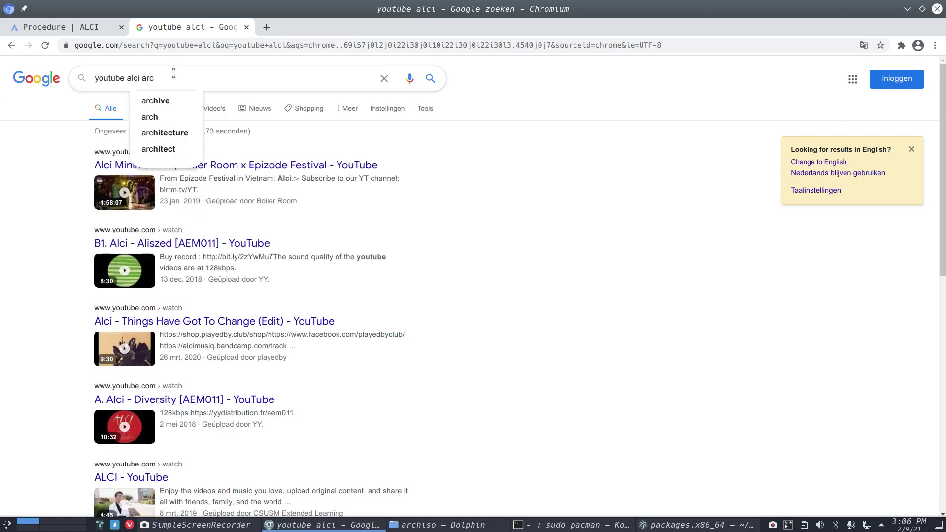
{"action": "key", "text": "Return"}
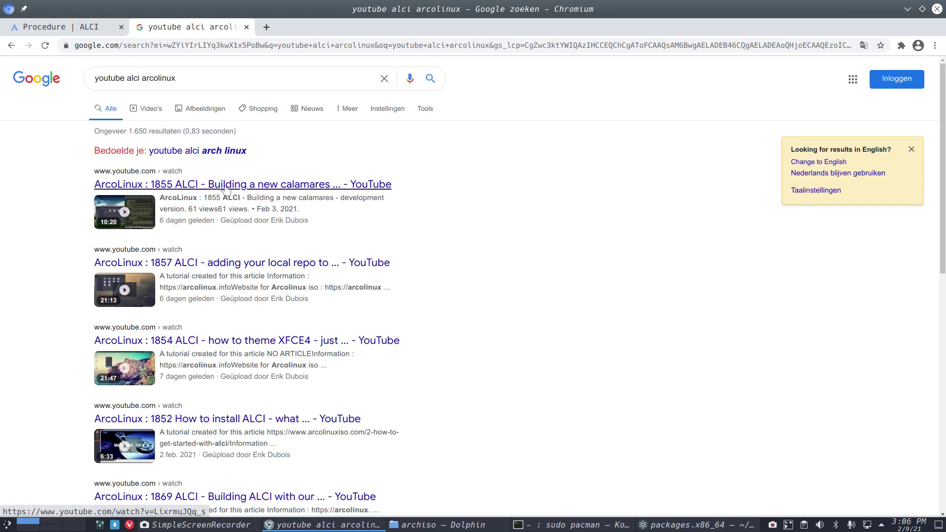
{"action": "left_click", "coordinate": [225, 185]}
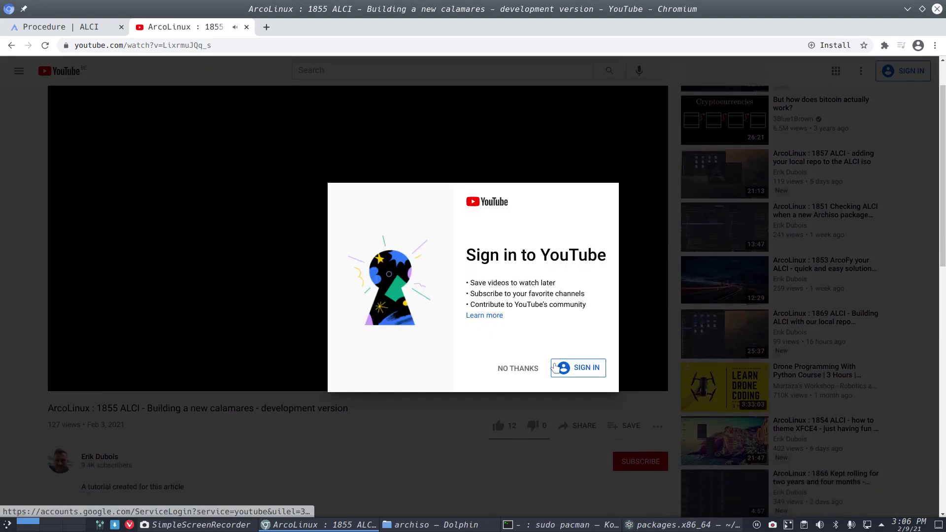
{"action": "left_click", "coordinate": [518, 369]}
{"action": "scroll", "coordinate": [181, 422], "scroll_direction": "down", "scroll_amount": 2}
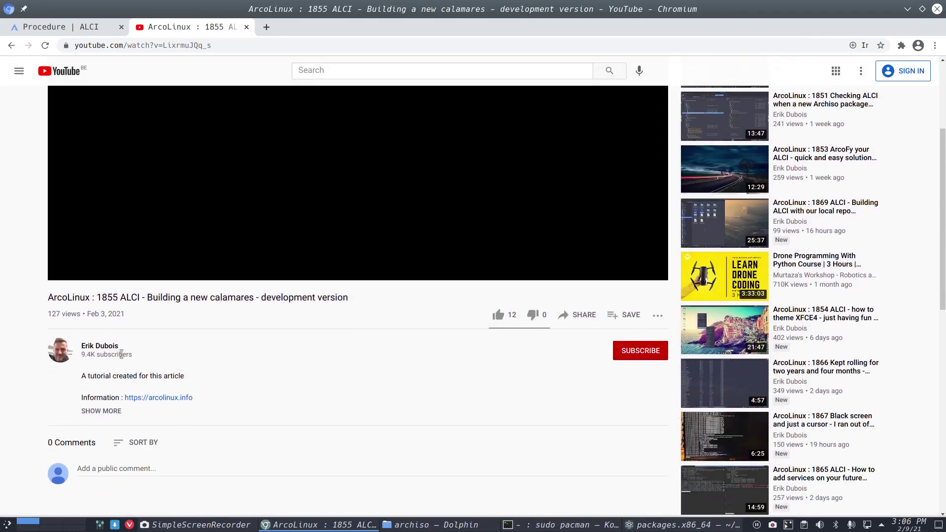
{"action": "left_click", "coordinate": [97, 349]}
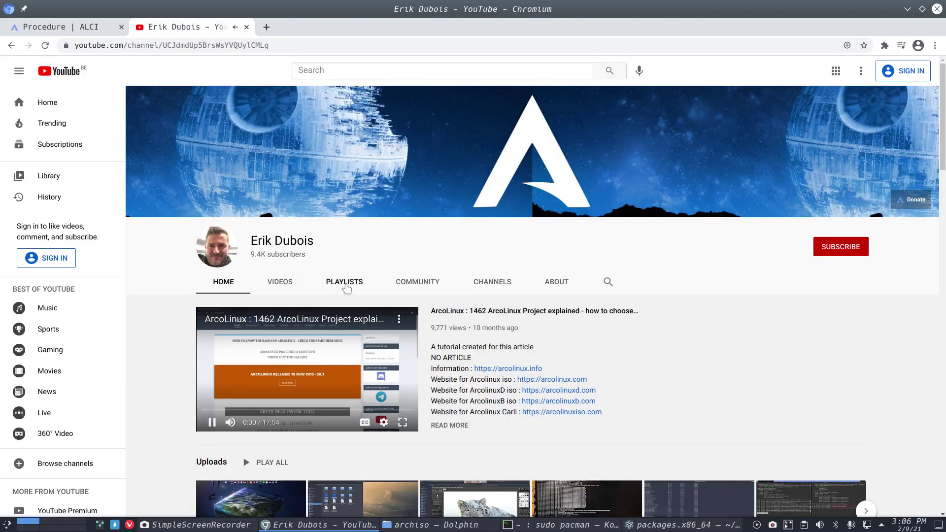
{"action": "left_click", "coordinate": [345, 285]}
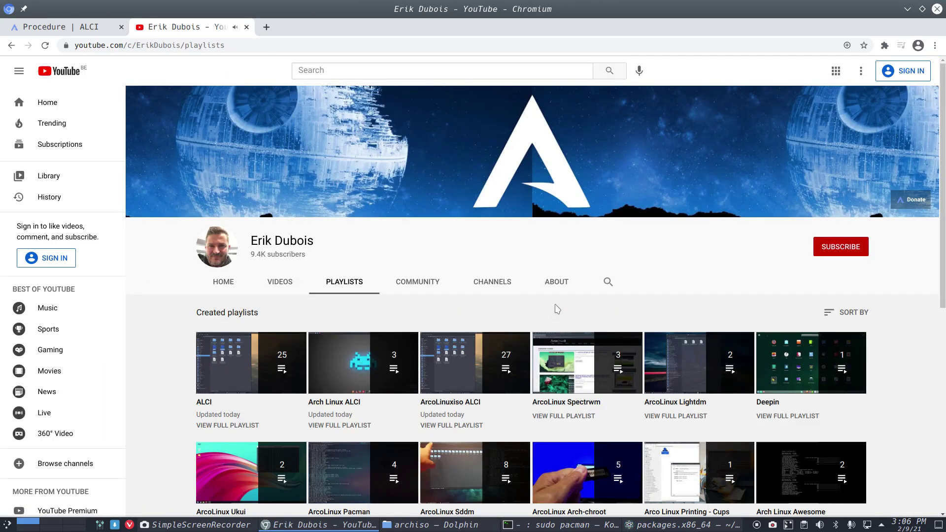
{"action": "left_click", "coordinate": [608, 283]}
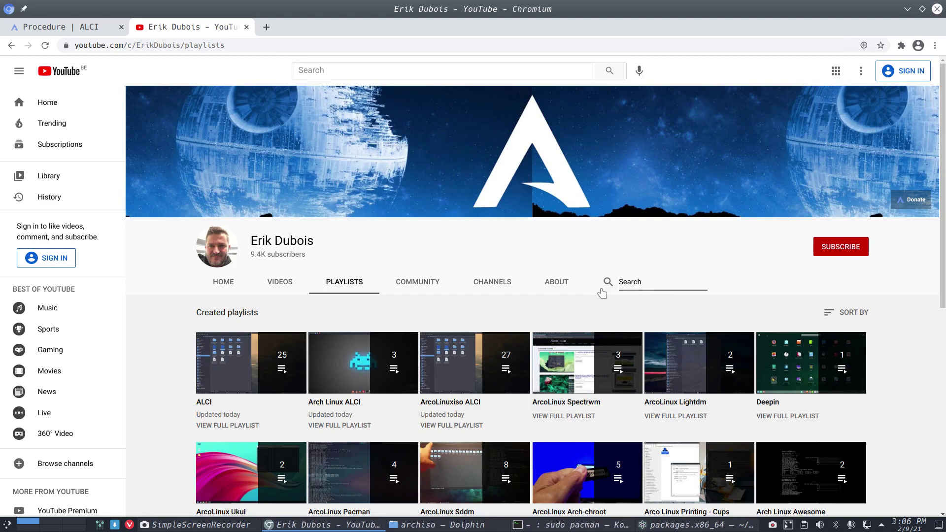
{"action": "left_click", "coordinate": [215, 369]}
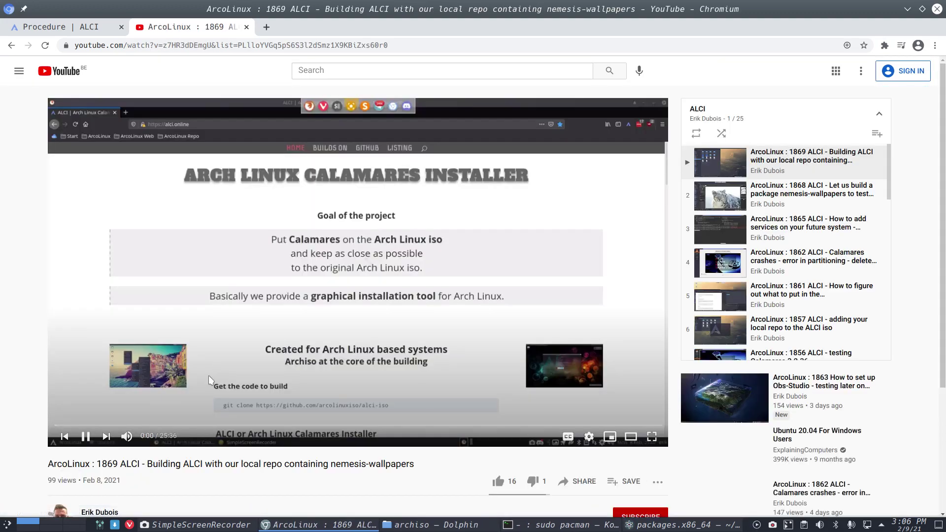
{"action": "left_click", "coordinate": [85, 436]}
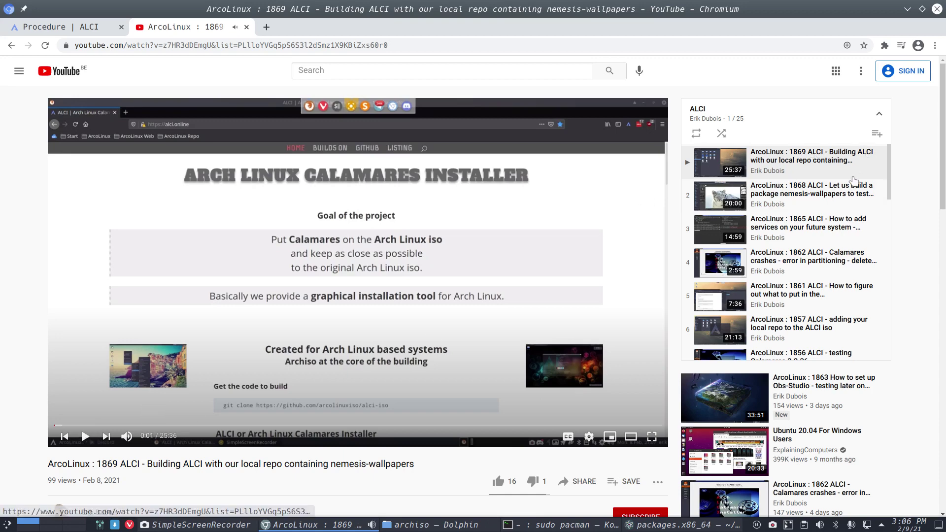
{"action": "scroll", "coordinate": [847, 229], "scroll_direction": "down", "scroll_amount": 8}
{"action": "scroll", "coordinate": [847, 229], "scroll_direction": "down", "scroll_amount": 4}
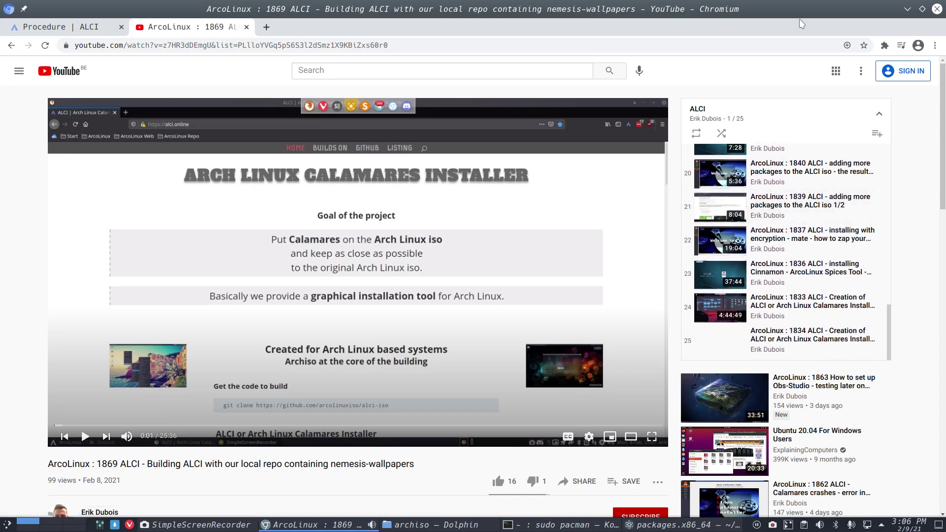
{"action": "left_click_drag", "start_coordinate": [791, 11], "coordinate": [712, 4]}
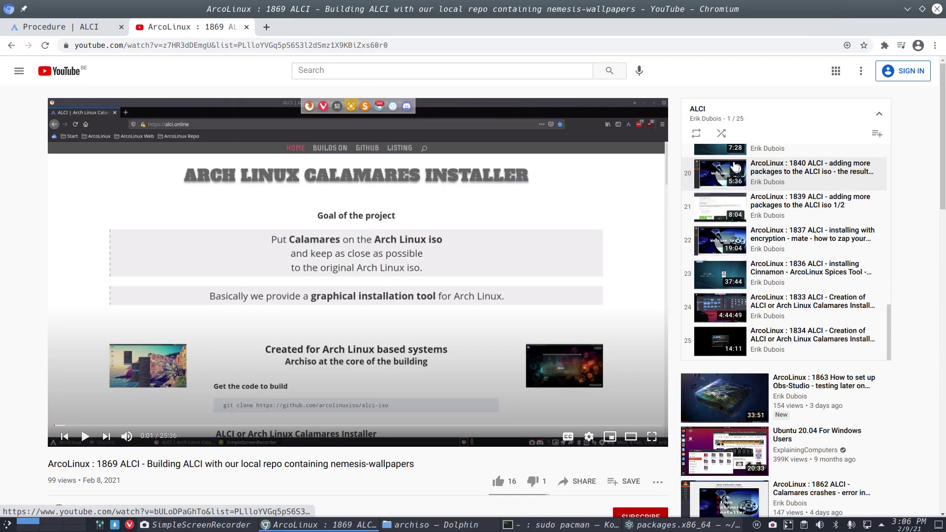
{"action": "scroll", "coordinate": [827, 257], "scroll_direction": "down", "scroll_amount": 1}
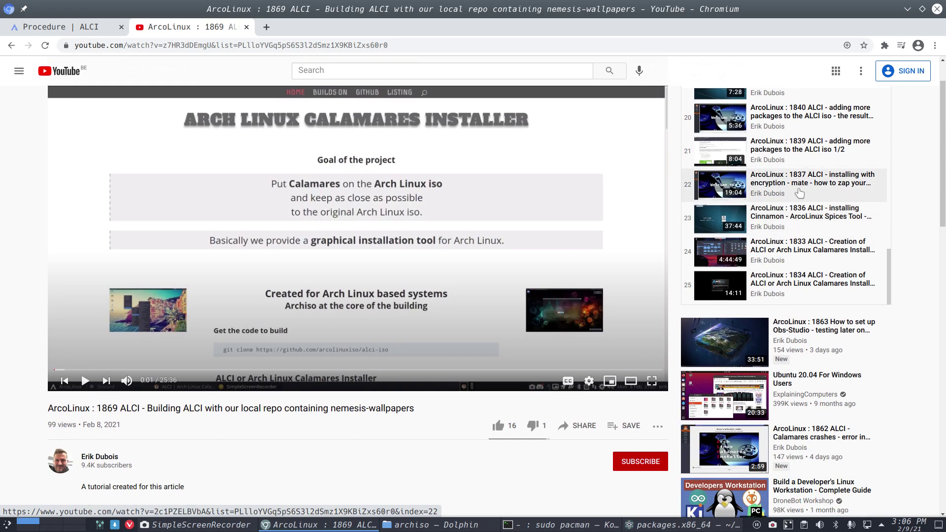
{"action": "scroll", "coordinate": [809, 195], "scroll_direction": "up", "scroll_amount": 3}
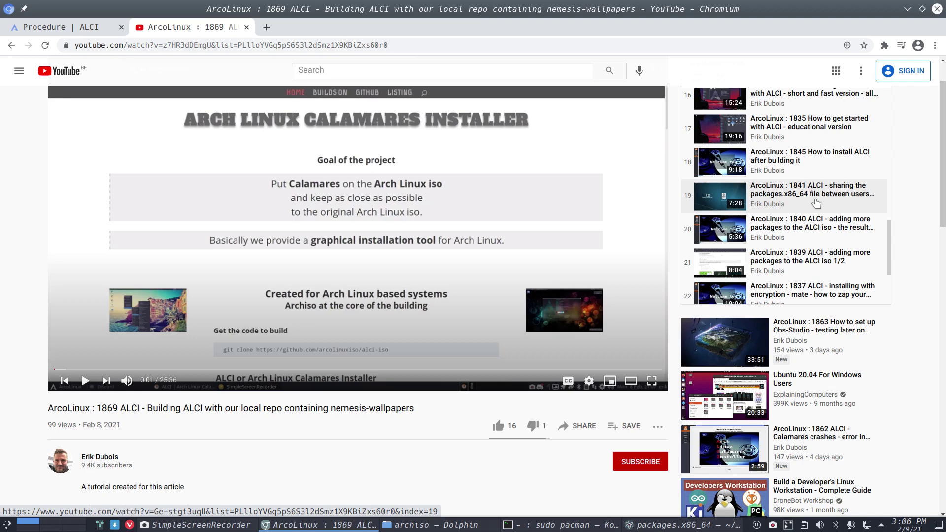
{"action": "scroll", "coordinate": [815, 202], "scroll_direction": "up", "scroll_amount": 2}
{"action": "scroll", "coordinate": [816, 202], "scroll_direction": "up", "scroll_amount": 3}
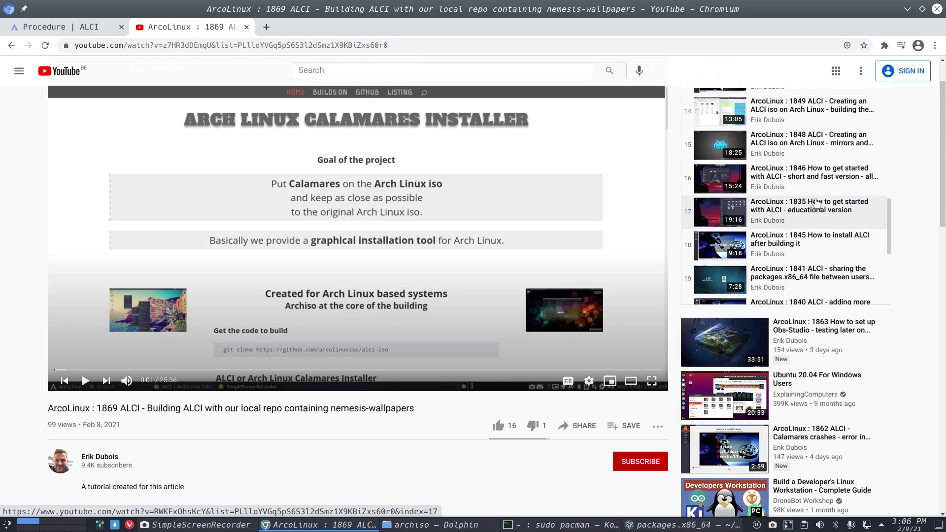
{"action": "scroll", "coordinate": [815, 202], "scroll_direction": "up", "scroll_amount": 1}
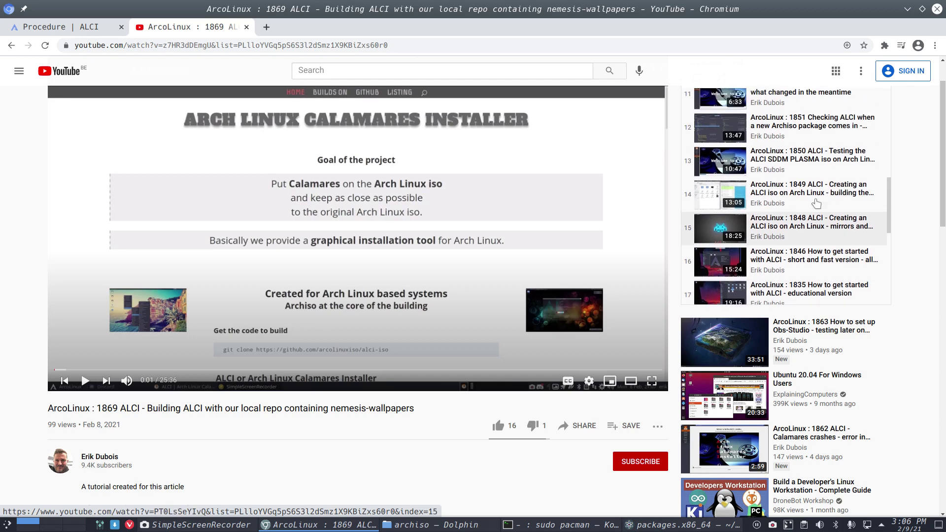
{"action": "scroll", "coordinate": [815, 202], "scroll_direction": "up", "scroll_amount": 3}
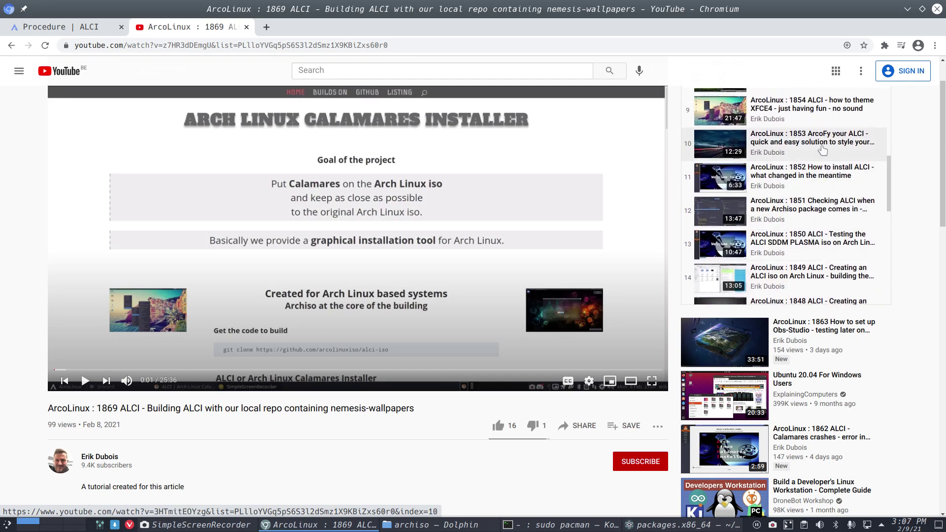
{"action": "scroll", "coordinate": [818, 163], "scroll_direction": "up", "scroll_amount": 2}
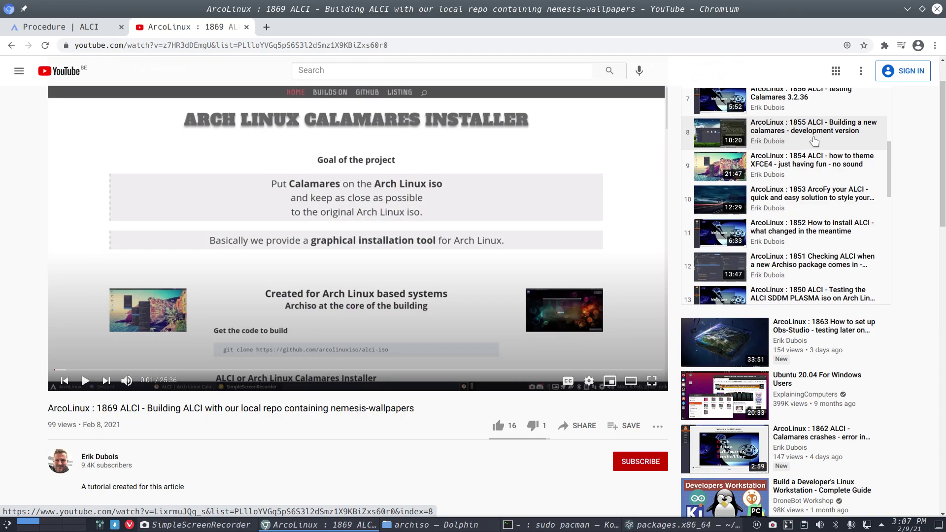
- Return to packages.x86_64 in Atom and scroll down to the ArcoLinux repos section around line 205
{"action": "left_click", "coordinate": [907, 9]}
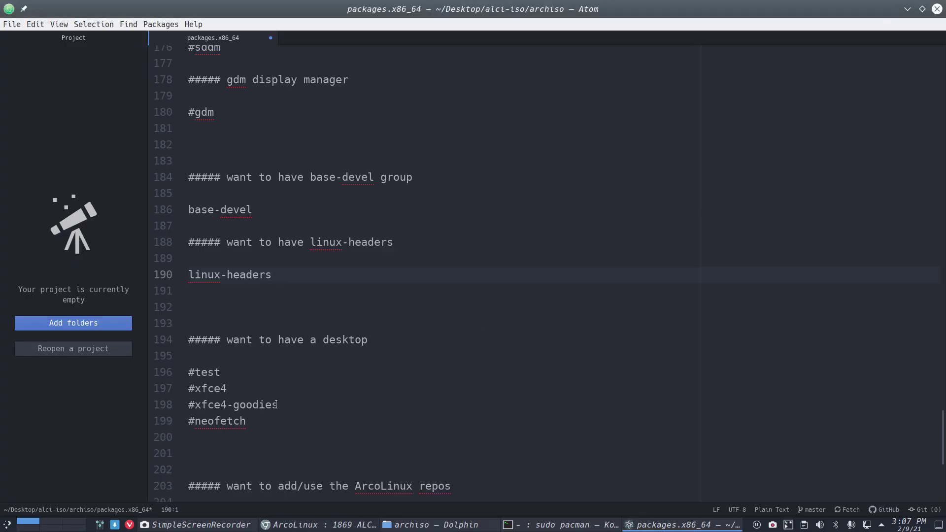
{"action": "scroll", "coordinate": [276, 405], "scroll_direction": "down", "scroll_amount": 1}
{"action": "scroll", "coordinate": [276, 404], "scroll_direction": "down", "scroll_amount": 2}
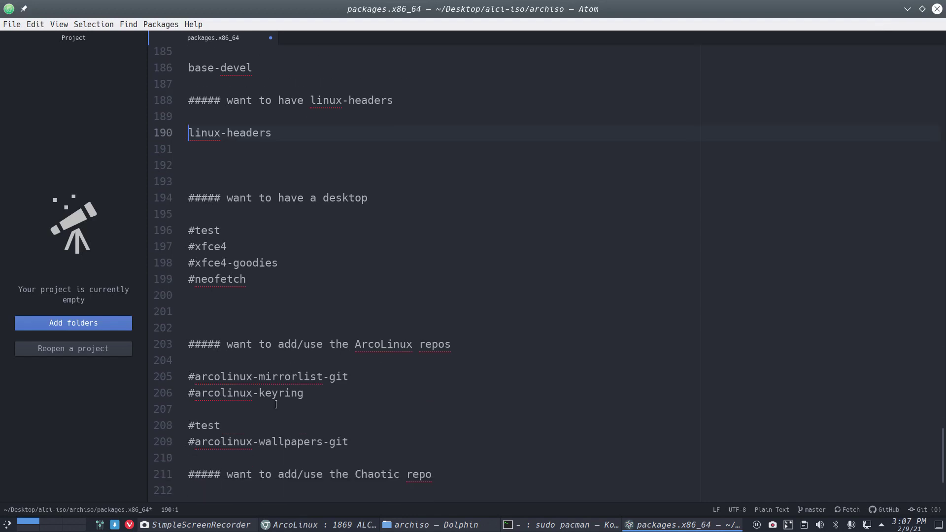
{"action": "left_click", "coordinate": [193, 379]}
{"action": "scroll", "coordinate": [350, 376], "scroll_direction": "down", "scroll_amount": 2}
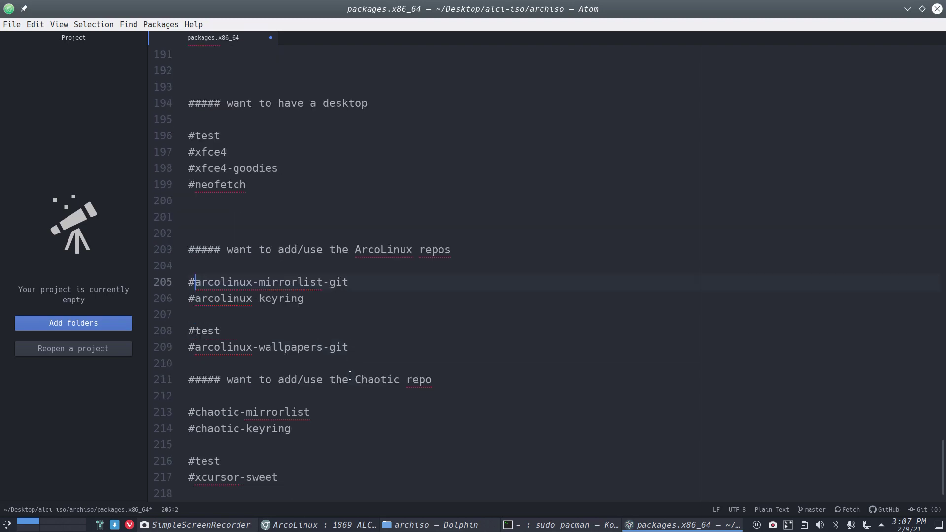
- Add a 'budgie' line below #neofetch in packages.x86_64, then go back to the YouTube video
{"action": "scroll", "coordinate": [290, 410], "scroll_direction": "down", "scroll_amount": 1}
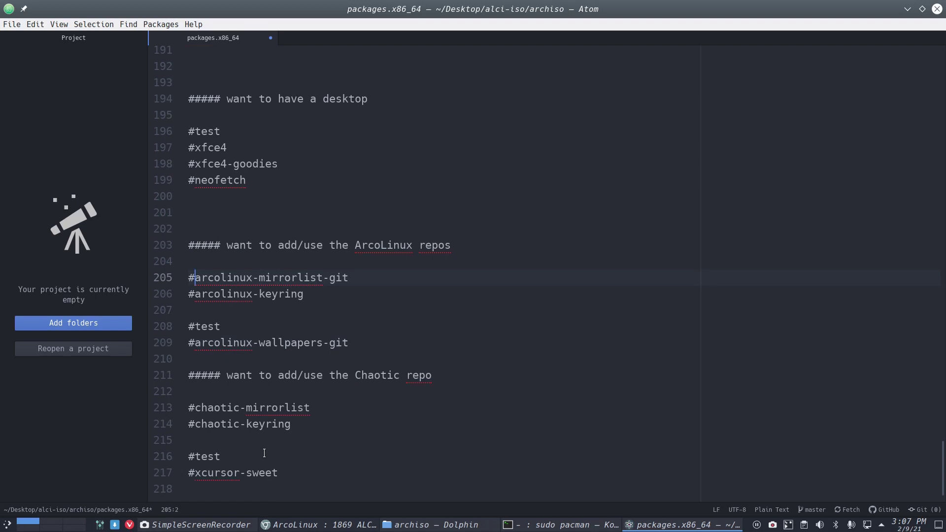
{"action": "scroll", "coordinate": [265, 453], "scroll_direction": "up", "scroll_amount": 2}
{"action": "left_click", "coordinate": [211, 316]}
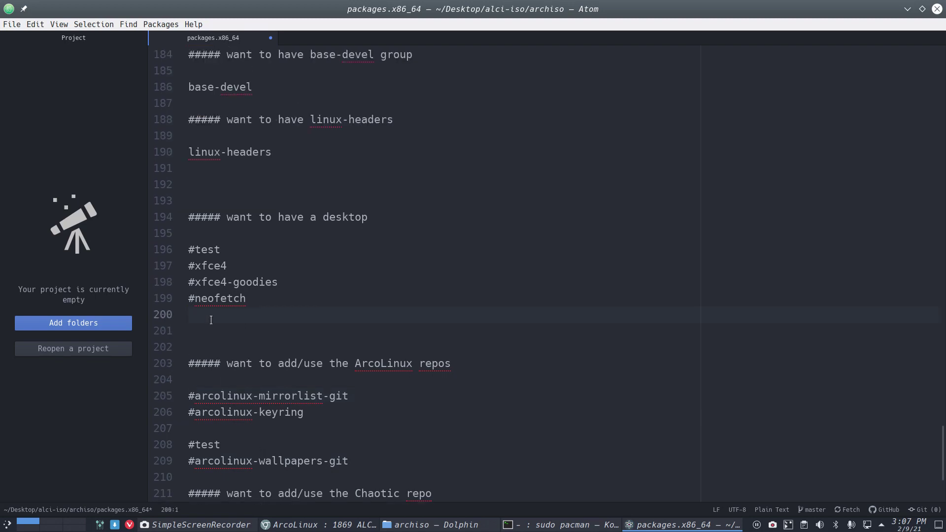
{"action": "key", "text": "Return"}
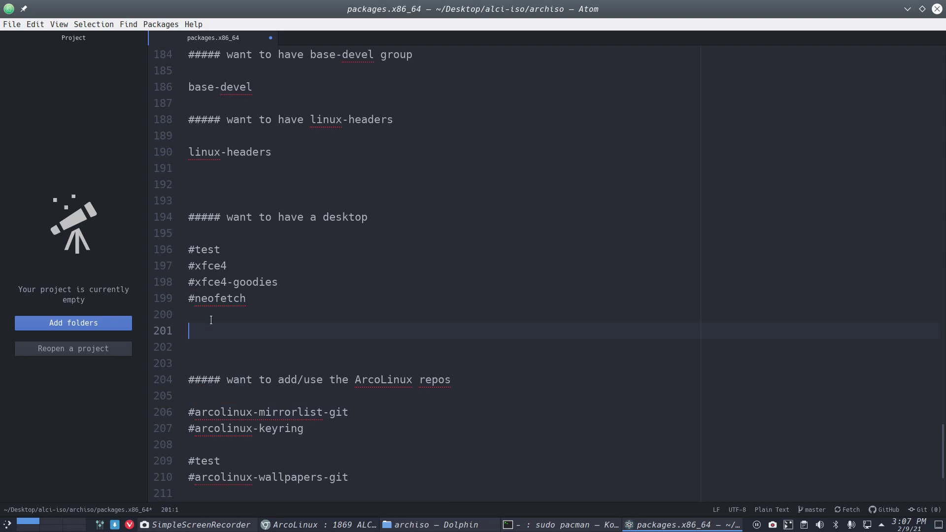
{"action": "type", "text": "budgie"}
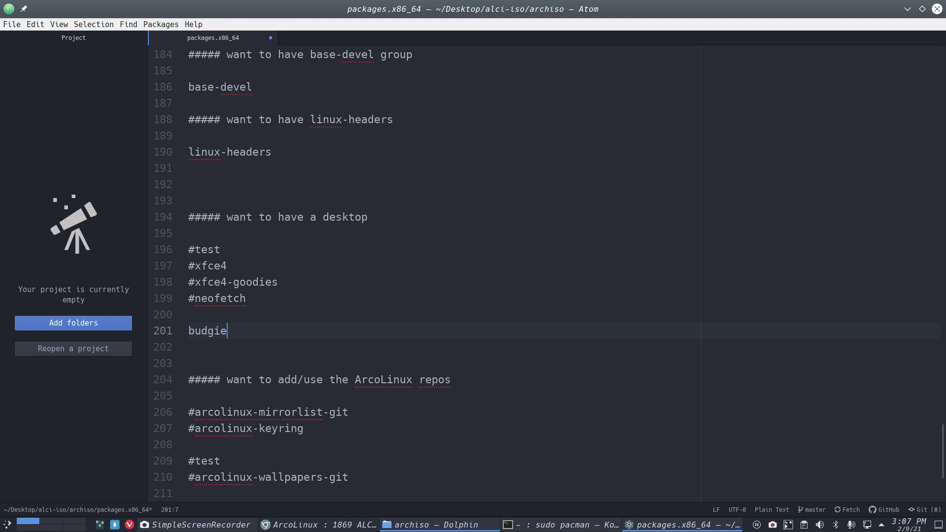
{"action": "left_click", "coordinate": [362, 525]}
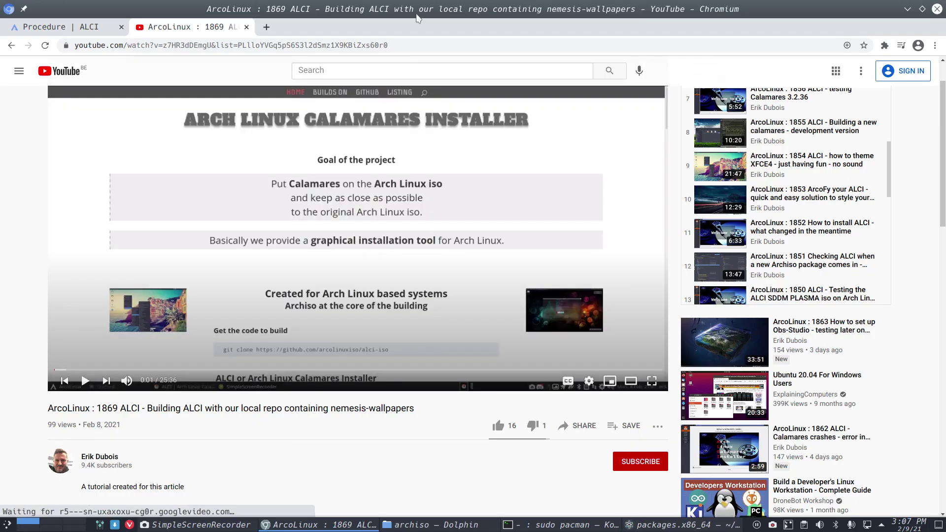
- Search 'archi wiki budgie' in a new tab and open the Budgie - ArchWiki page
{"action": "left_click", "coordinate": [266, 26]}
{"action": "type", "text": "archi wi"}
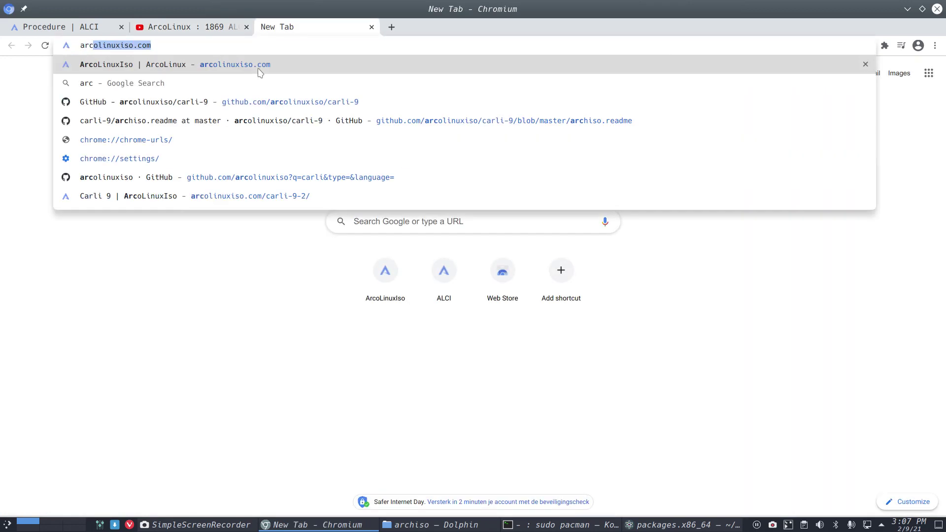
{"action": "key", "text": "BackSpace"}
{"action": "key", "text": "BackSpace"}
{"action": "key", "text": "BackSpace"}
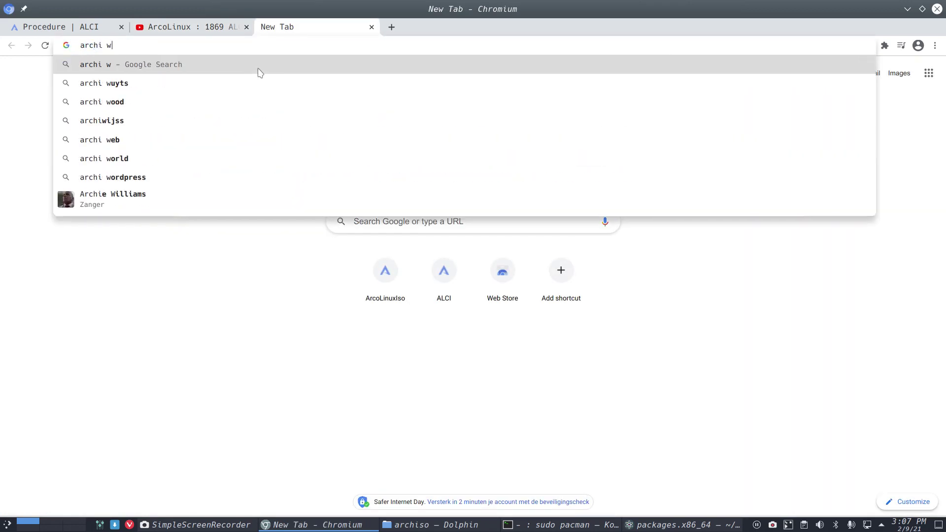
{"action": "type", "text": "wiki budgie"}
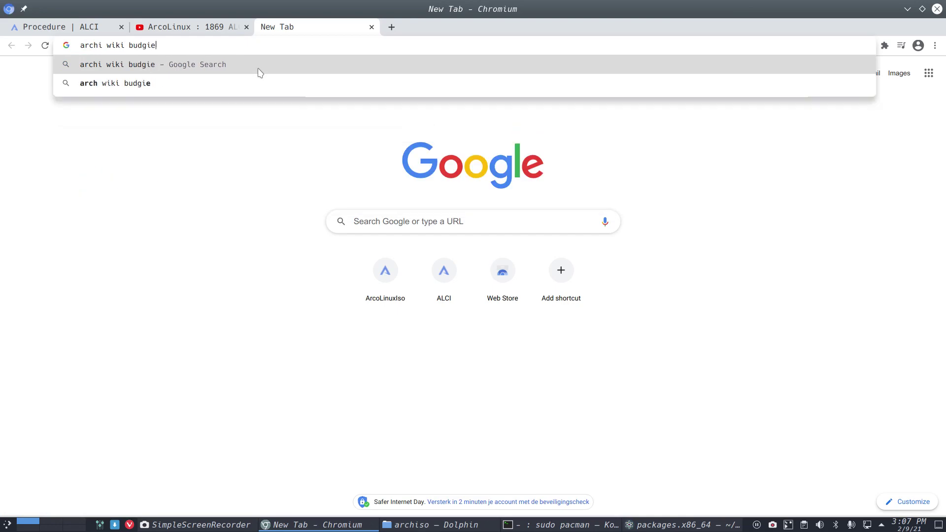
{"action": "key", "text": "Return"}
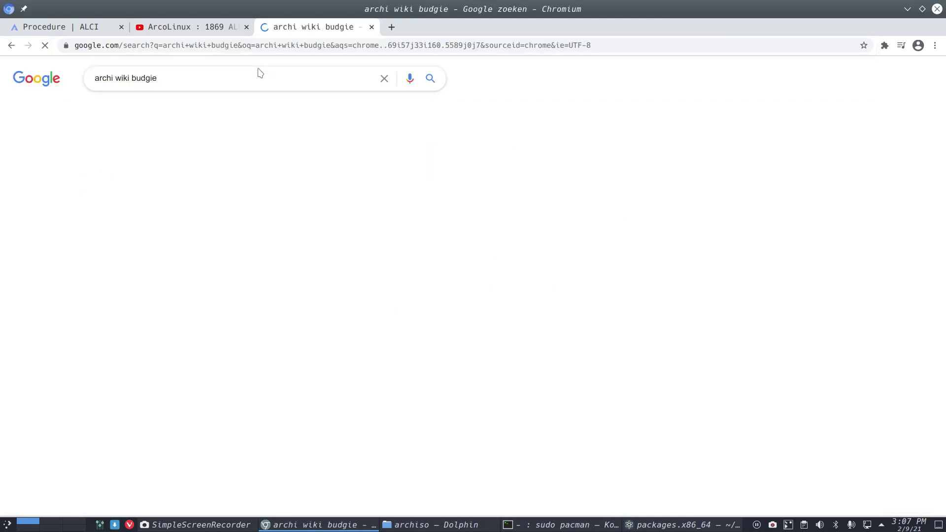
{"action": "left_click", "coordinate": [178, 165]}
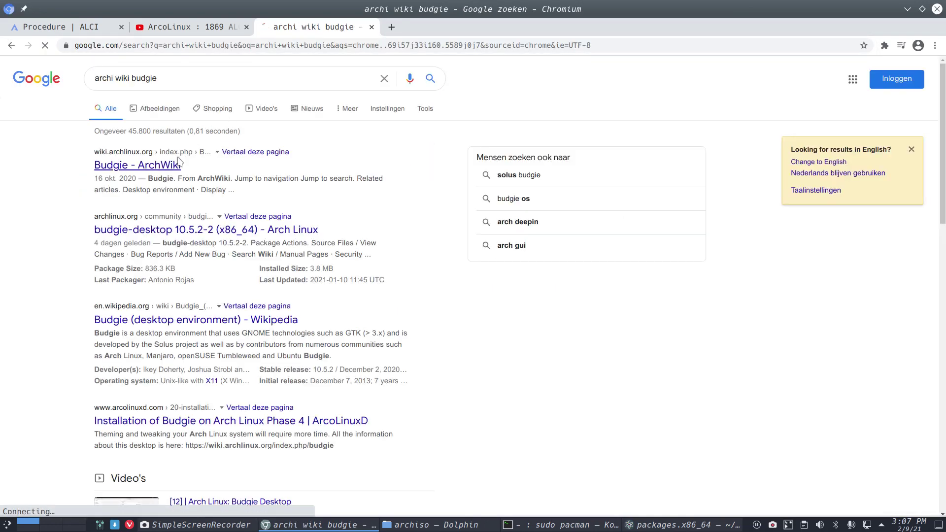
{"action": "scroll", "coordinate": [367, 223], "scroll_direction": "down", "scroll_amount": 2}
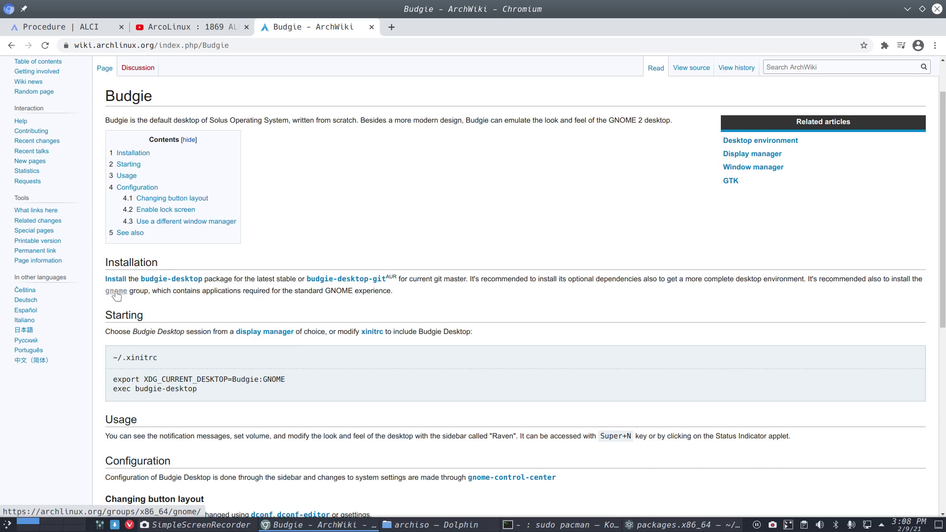
- Complete the entry as budgie-desktop, add gnome on the next line, and save packages.x86_64
{"action": "left_click", "coordinate": [908, 10]}
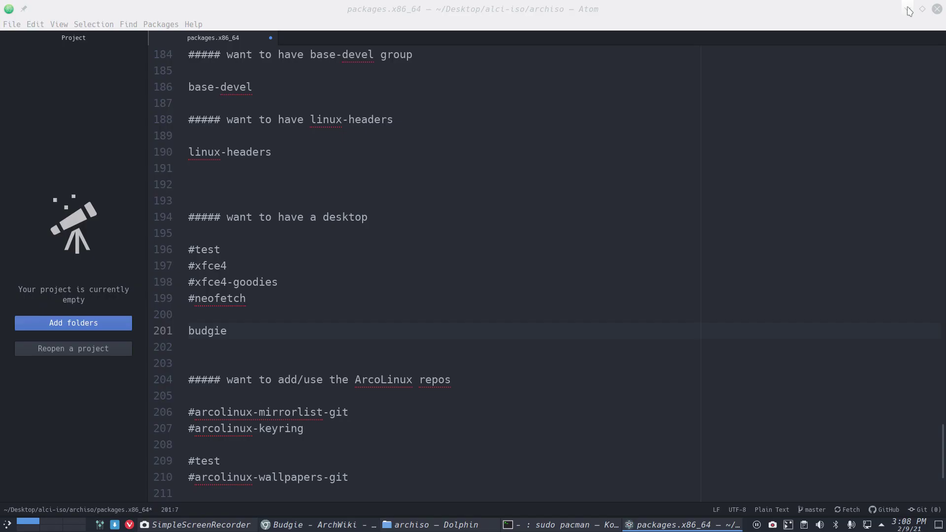
{"action": "type", "text": "-desktop"}
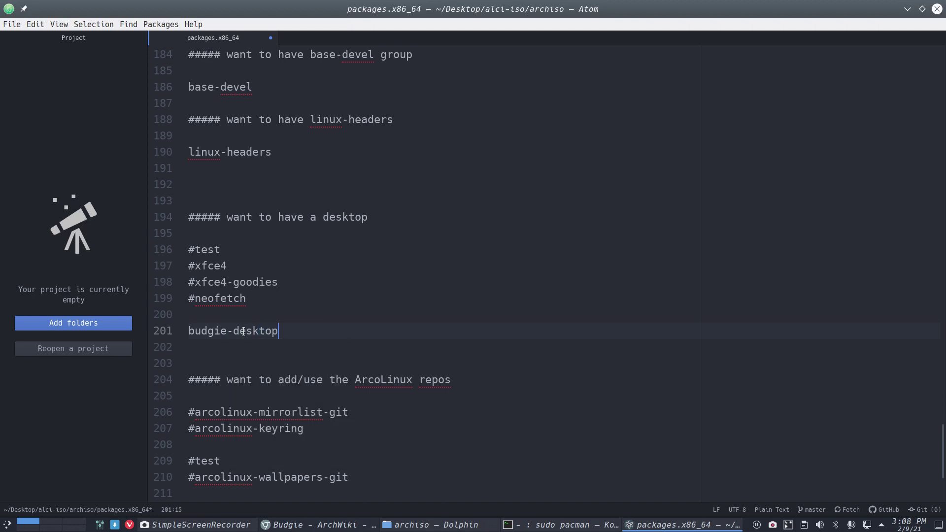
{"action": "key", "text": "Return"}
{"action": "type", "text": "gnome"}
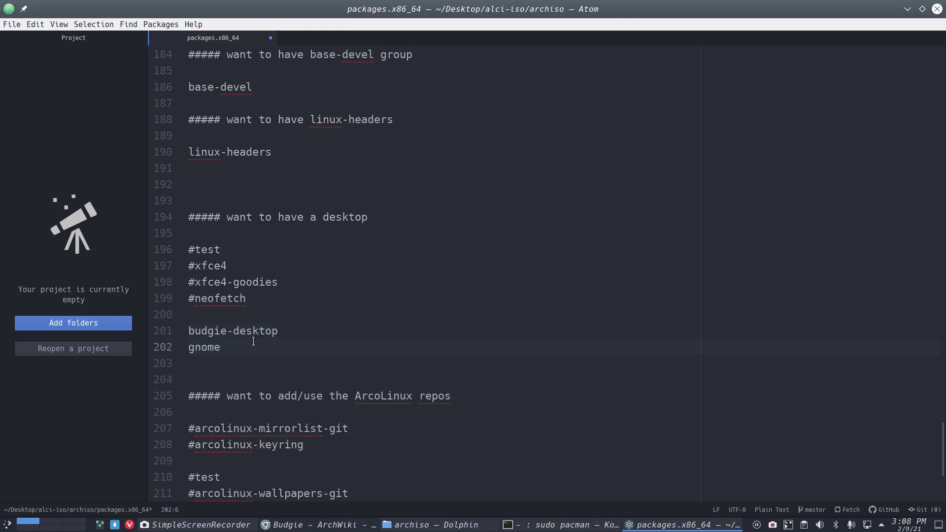
{"action": "key", "text": "ctrl+s"}
{"action": "left_click", "coordinate": [343, 524]}
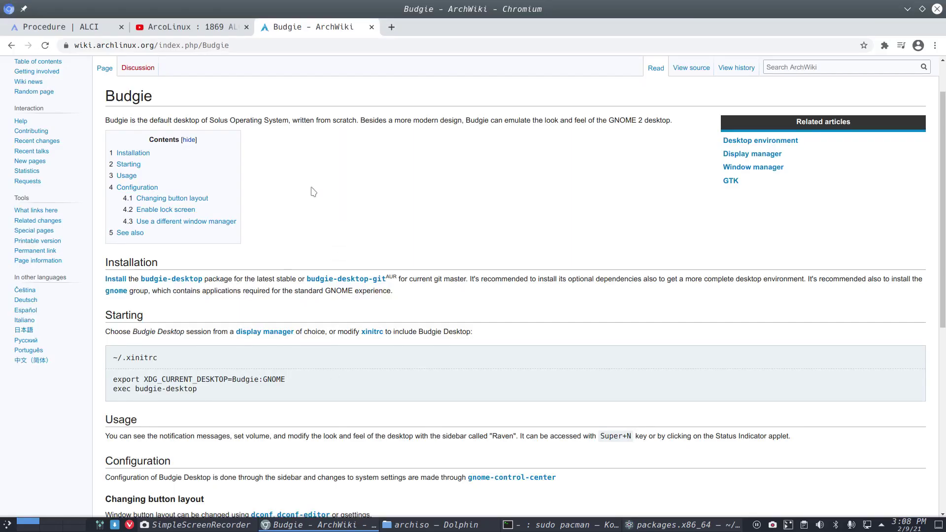
- Go to arcolinux.info in a new tab and open its downloads and cheatsheet pages
{"action": "left_click", "coordinate": [391, 27]}
{"action": "type", "text": "ar"}
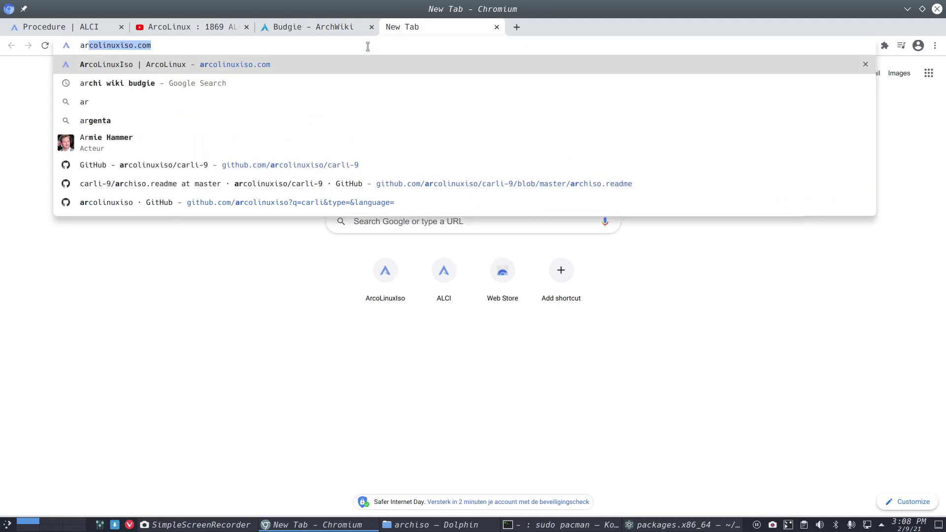
{"action": "type", "text": "colinu"}
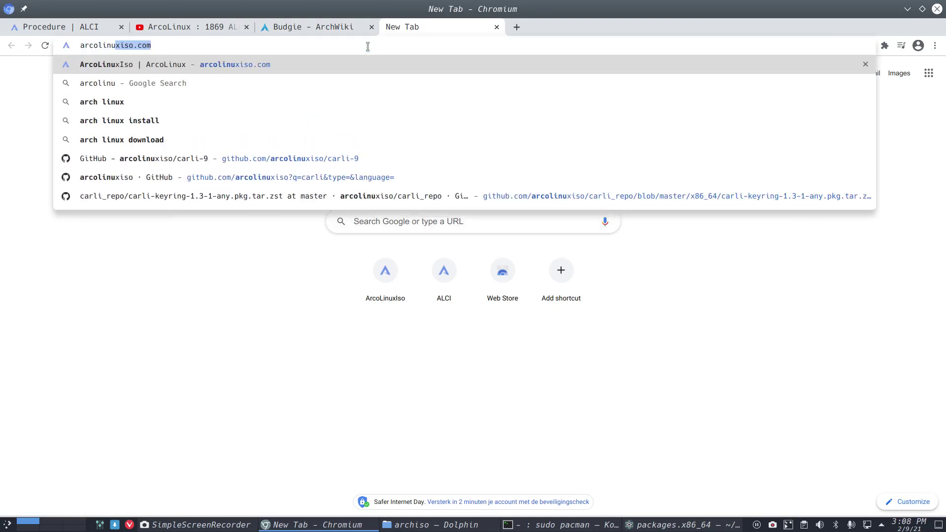
{"action": "type", "text": "x."}
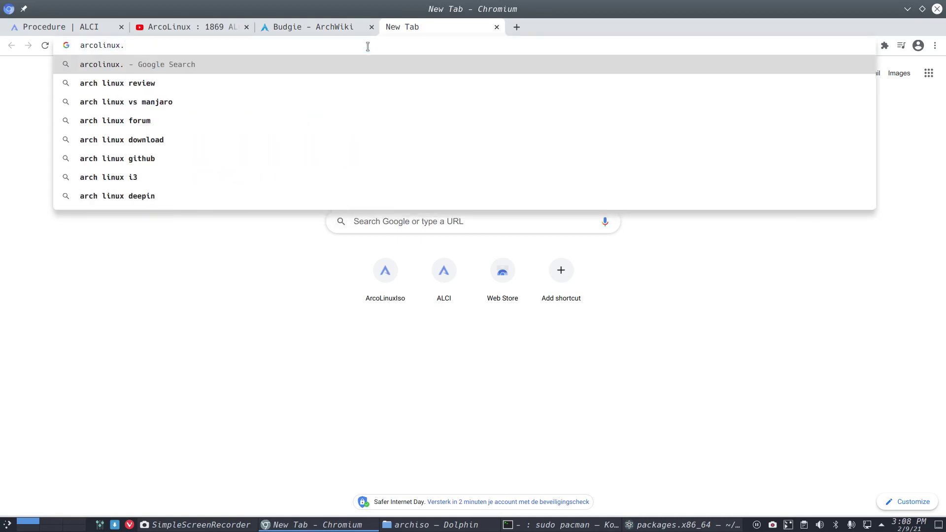
{"action": "type", "text": "info"}
{"action": "key", "text": "Return"}
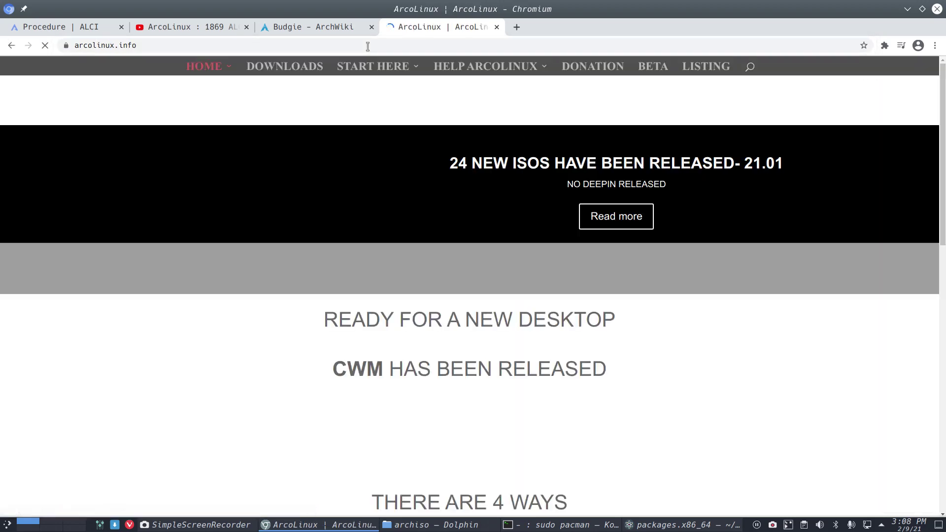
{"action": "mouse_move", "coordinate": [412, 72]}
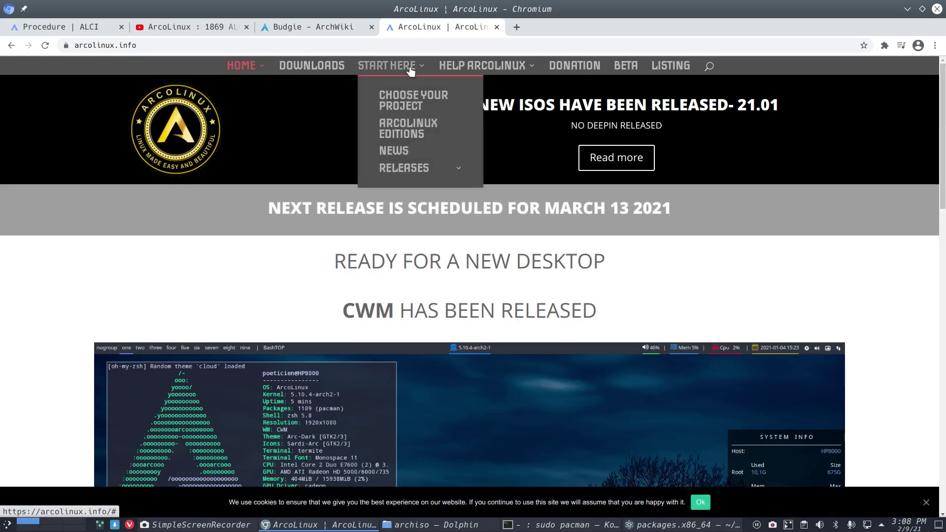
{"action": "left_click", "coordinate": [329, 73]}
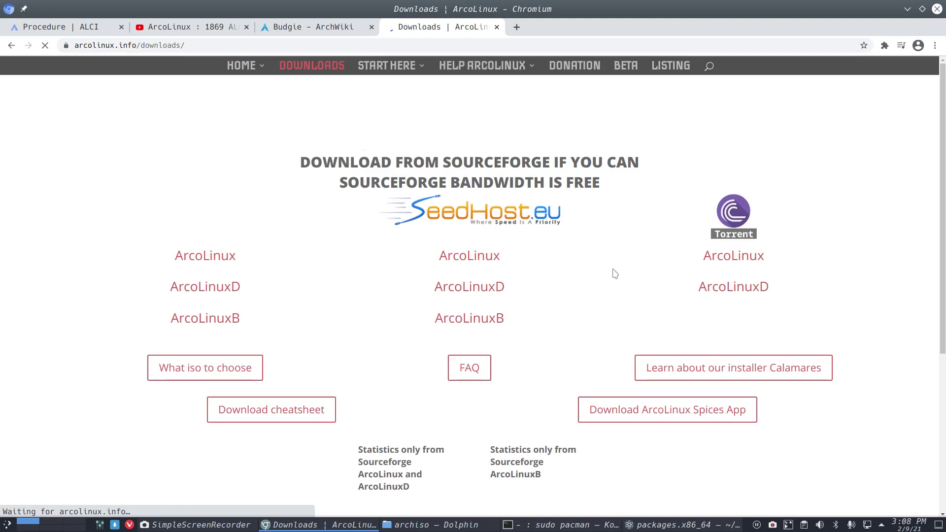
{"action": "left_click", "coordinate": [306, 417]}
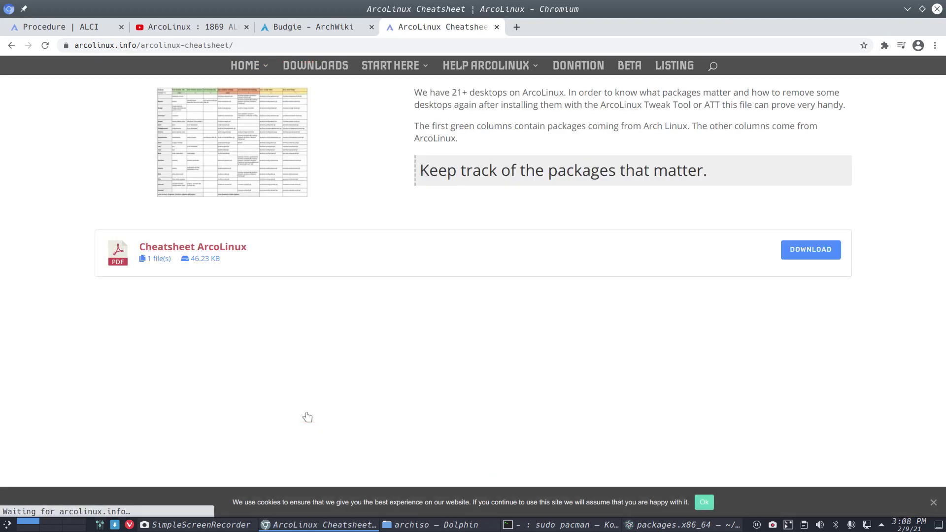
- Download the Cheatsheet ArcoLinux PDF and open arcolinux-cheatsheet-v2.7.pdf
{"action": "left_click", "coordinate": [207, 249]}
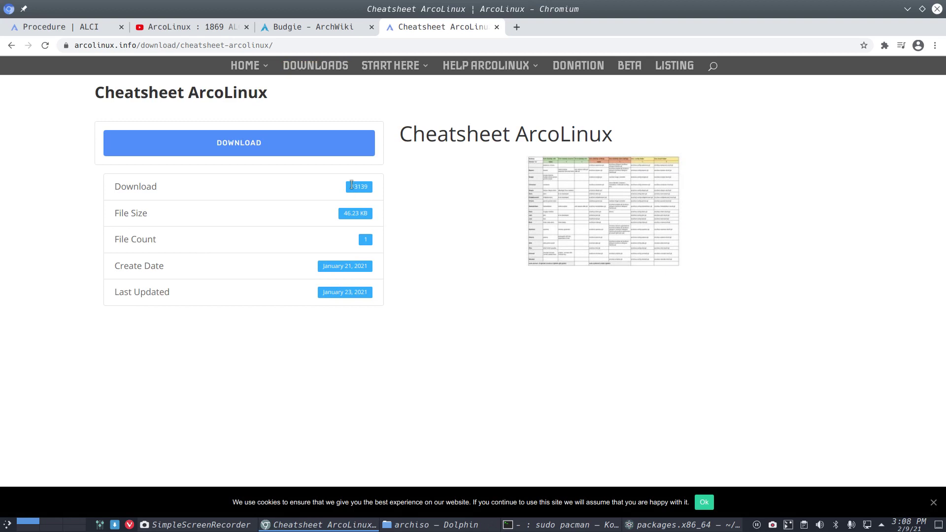
{"action": "double_click", "coordinate": [351, 185]}
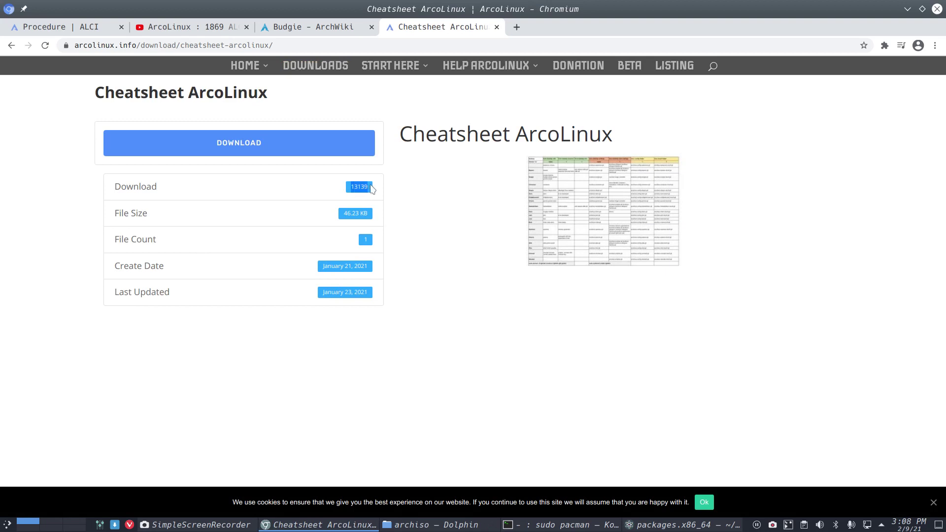
{"action": "left_click", "coordinate": [244, 154]}
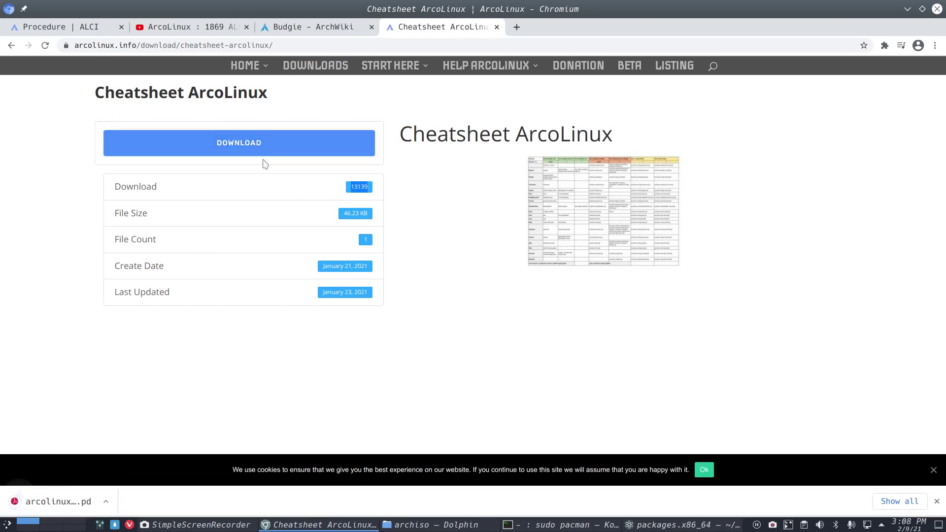
{"action": "left_click", "coordinate": [74, 501]}
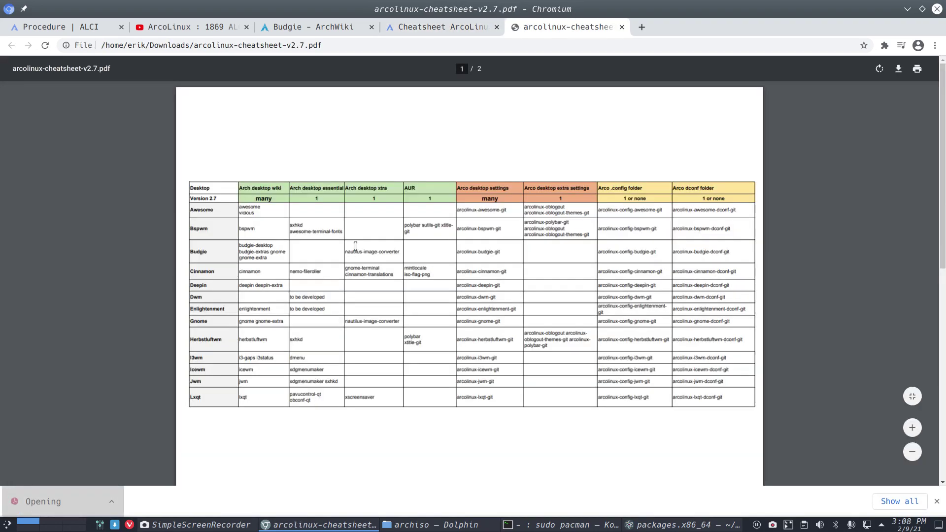
- Scroll the cheatsheet PDF to check the packages in its Budgie row
{"action": "scroll", "coordinate": [326, 266], "scroll_direction": "up", "scroll_amount": 3}
{"action": "scroll", "coordinate": [212, 267], "scroll_direction": "down", "scroll_amount": 2}
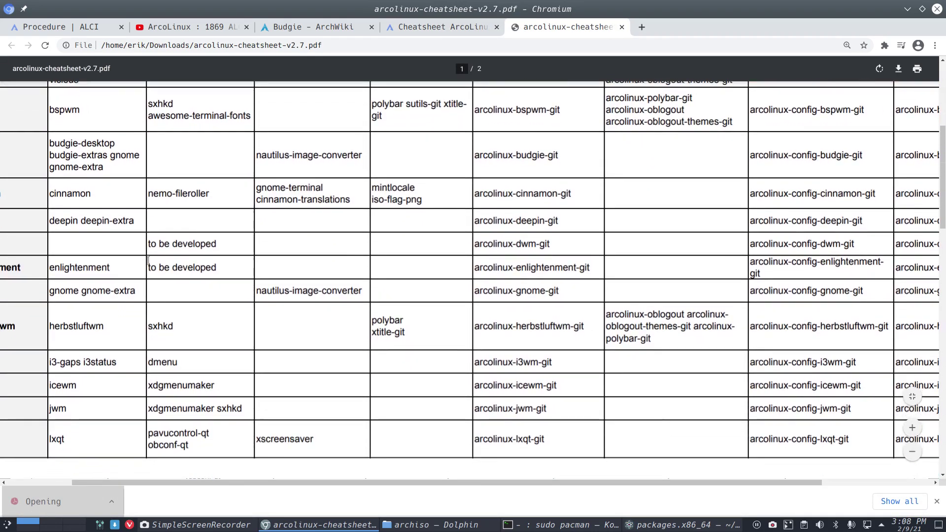
{"action": "scroll", "coordinate": [198, 261], "scroll_direction": "down", "scroll_amount": 3}
{"action": "scroll", "coordinate": [148, 241], "scroll_direction": "up", "scroll_amount": 2}
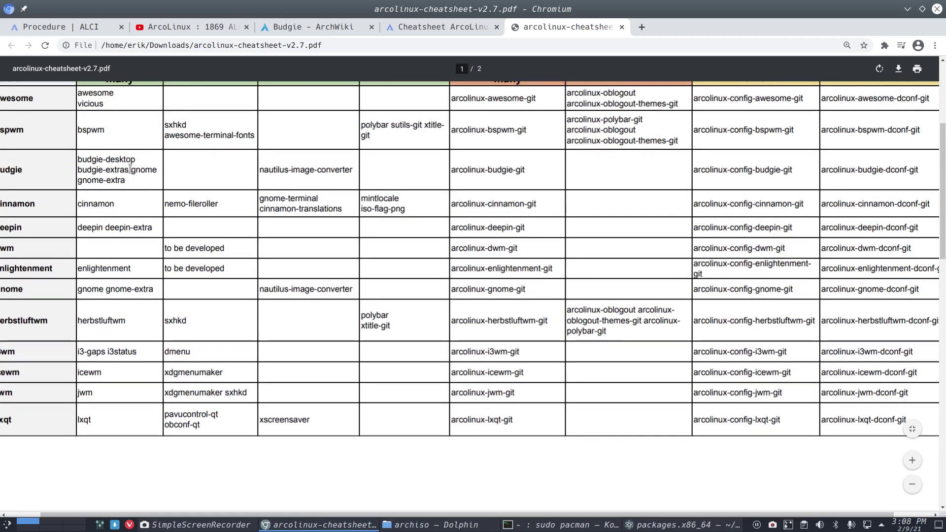
- Search the Budgie - ArchWiki page for 'budgie-ex'
{"action": "left_click", "coordinate": [320, 30]}
{"action": "scroll", "coordinate": [292, 221], "scroll_direction": "down", "scroll_amount": 3}
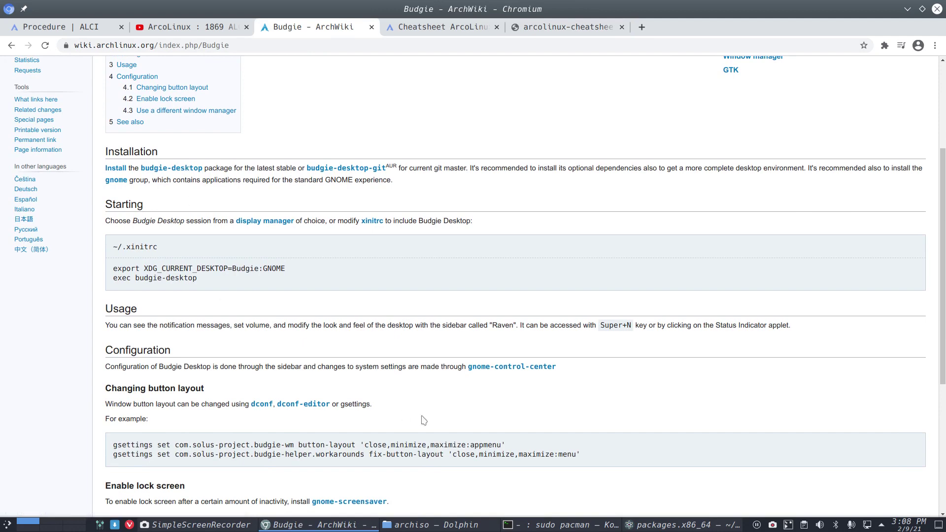
{"action": "scroll", "coordinate": [423, 420], "scroll_direction": "down", "scroll_amount": 5}
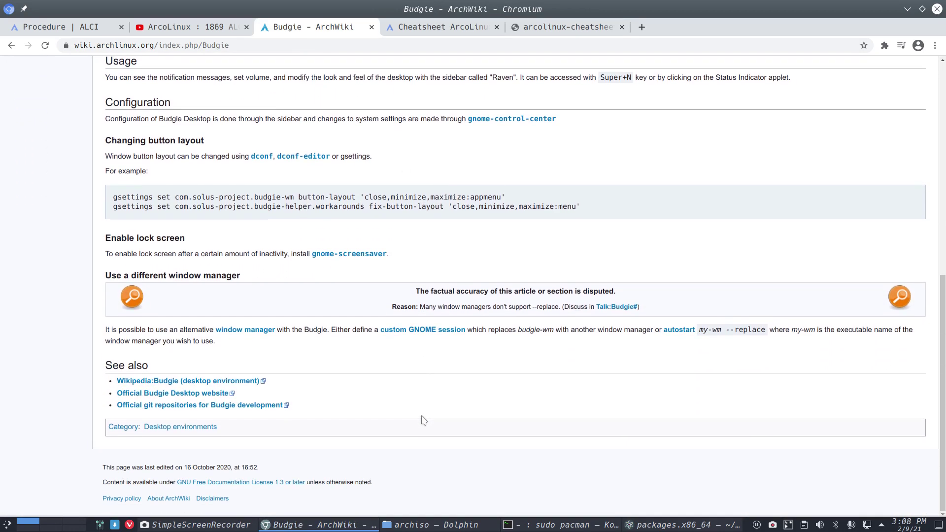
{"action": "scroll", "coordinate": [424, 421], "scroll_direction": "up", "scroll_amount": 10}
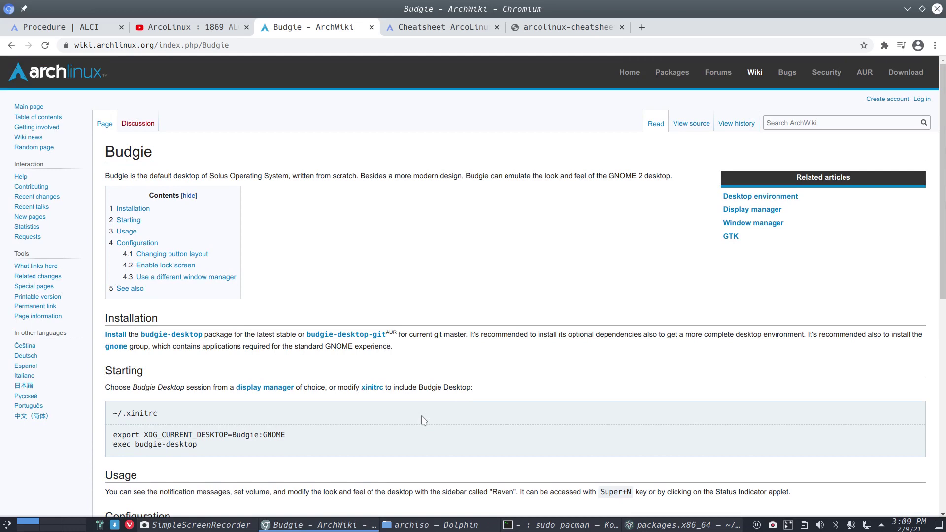
{"action": "key", "text": "ctrl+f"}
{"action": "type", "text": "bu"}
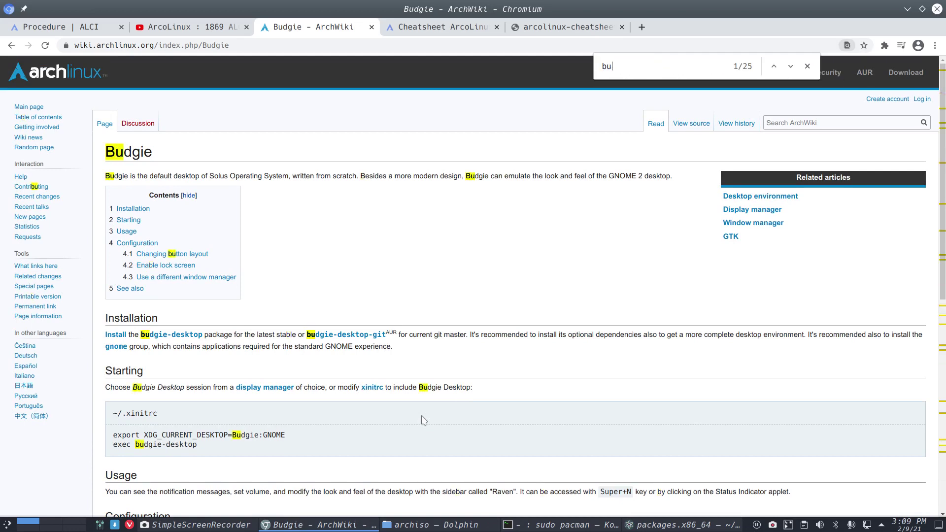
{"action": "type", "text": "dgie"}
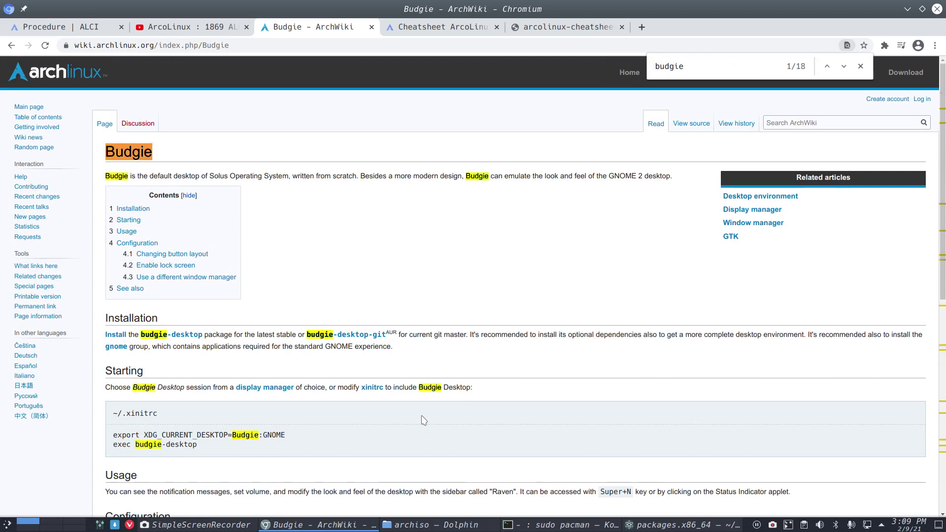
{"action": "type", "text": "-ext"}
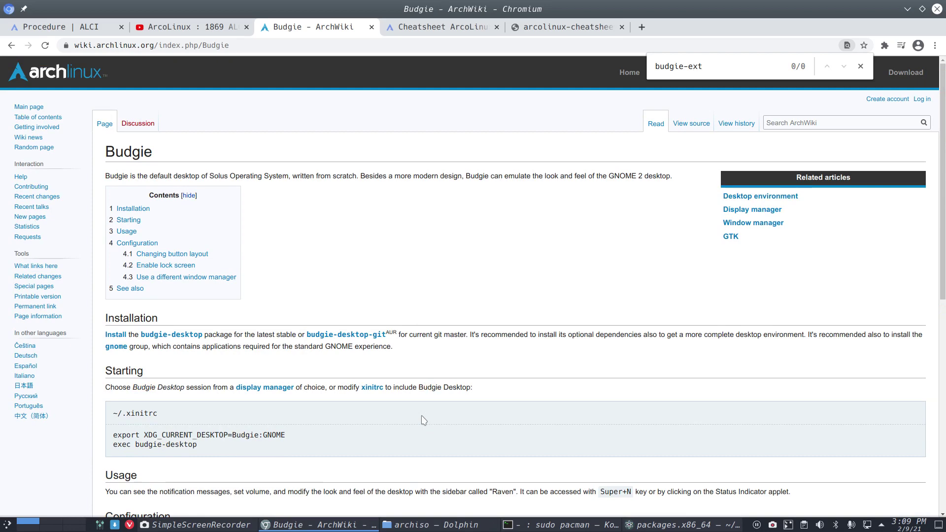
{"action": "key", "text": "ctrl+alt+t"}
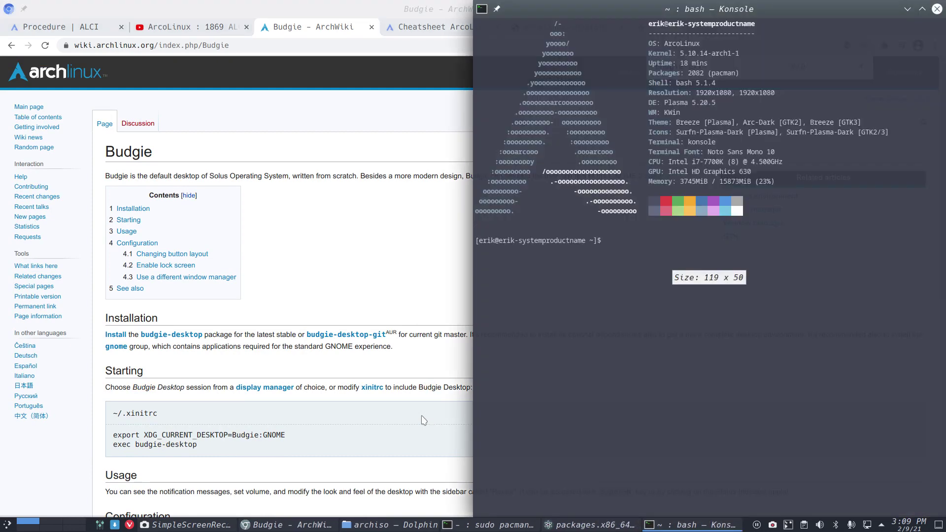
- Run sudo pacman -S budgie-extra, then accept the pending archiso reinstall in the other Konsole and close it
{"action": "type", "text": "sudo pacman -S "}
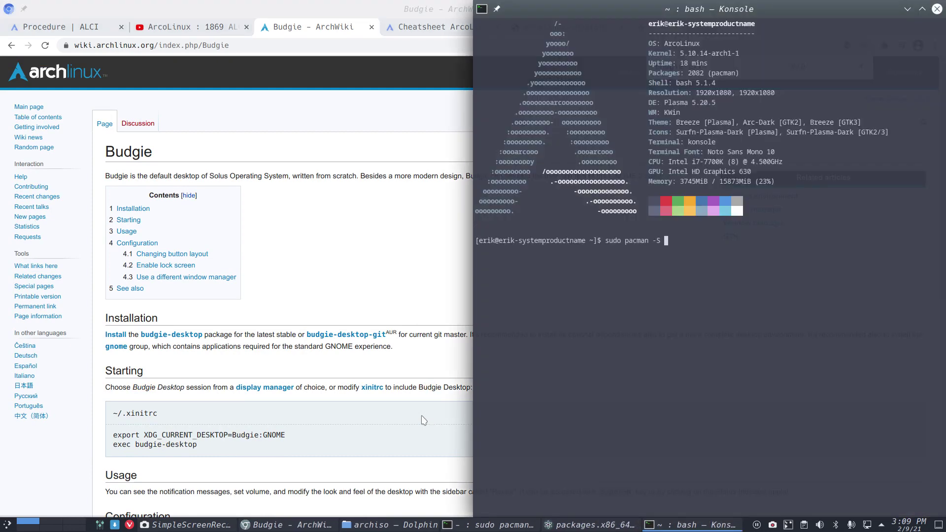
{"action": "type", "text": "budgie-extra"}
{"action": "key", "text": "Return"}
{"action": "key", "text": "Return"}
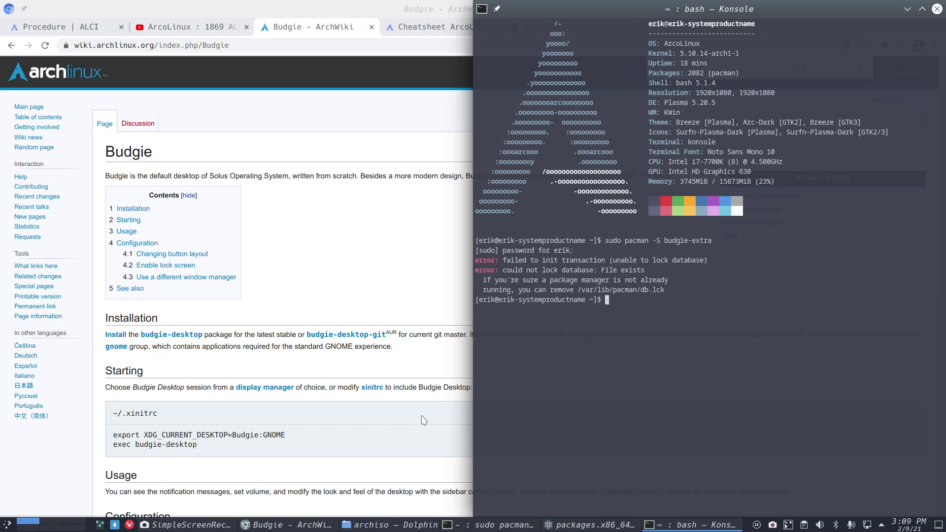
{"action": "key", "text": "F12"}
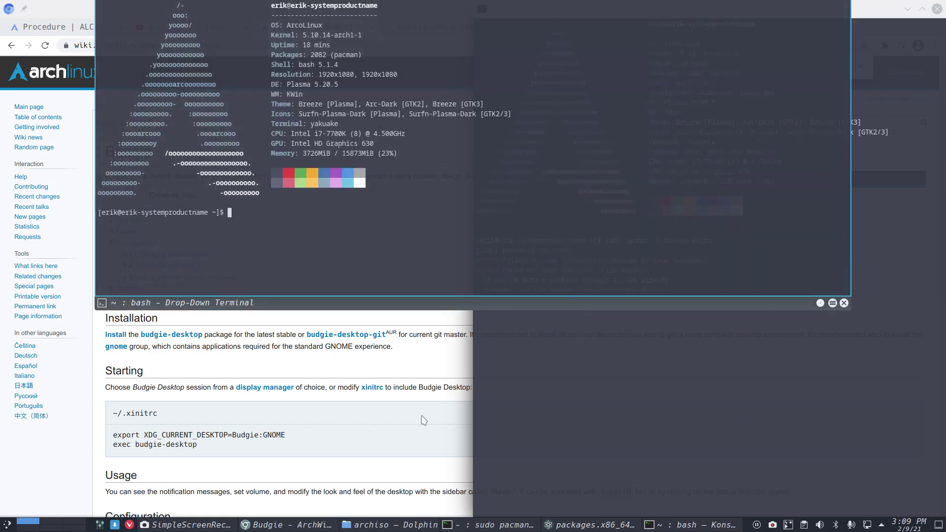
{"action": "key", "text": "F12"}
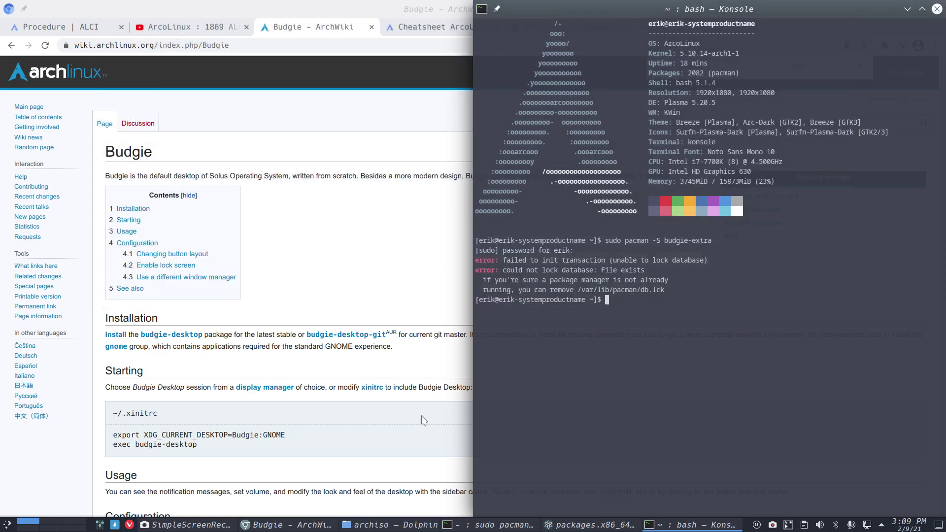
{"action": "key", "text": "Up"}
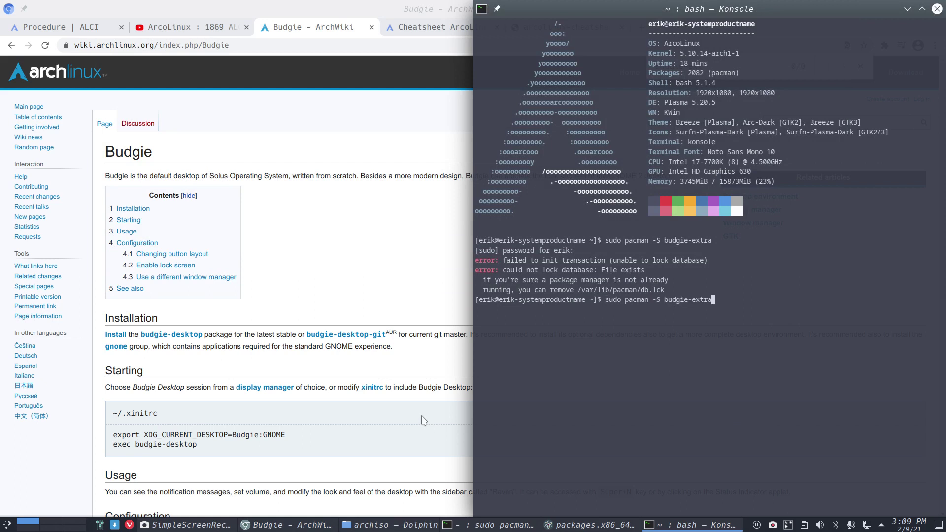
{"action": "key", "text": "Return"}
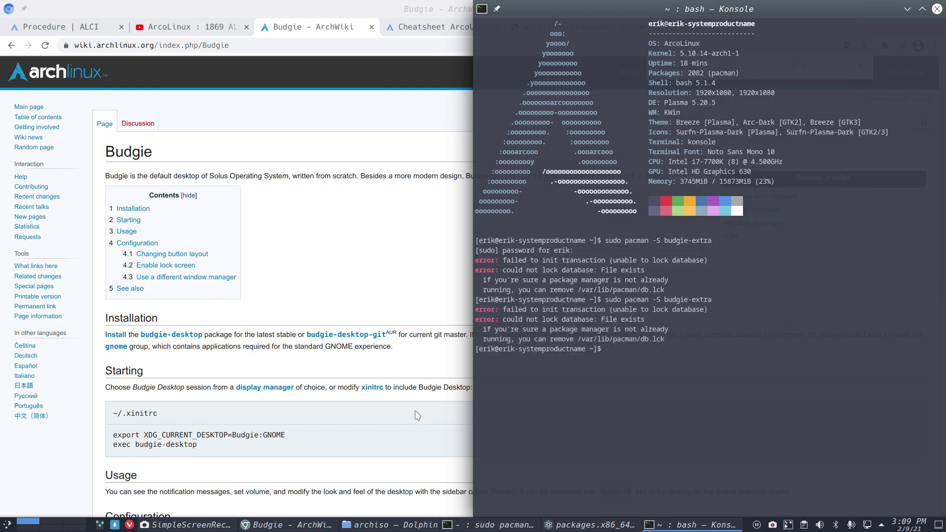
{"action": "left_click", "coordinate": [457, 525]}
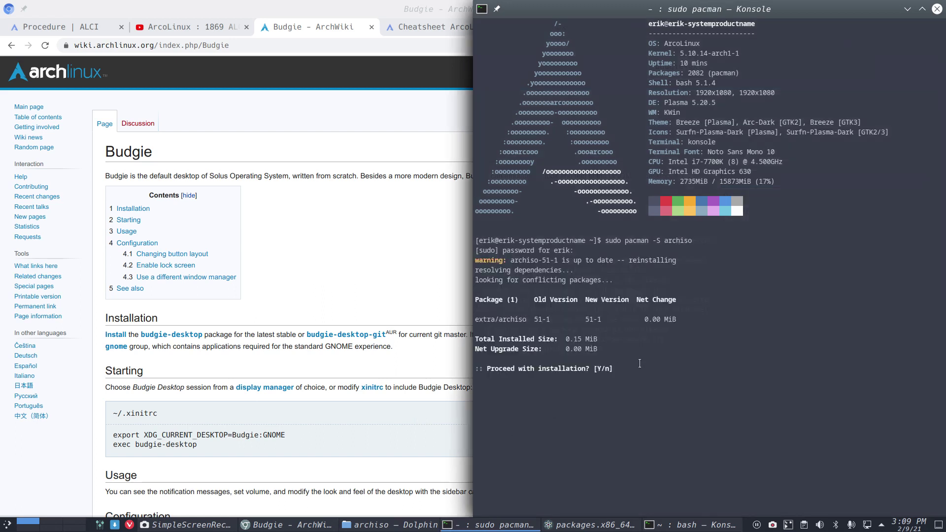
{"action": "key", "text": "Return"}
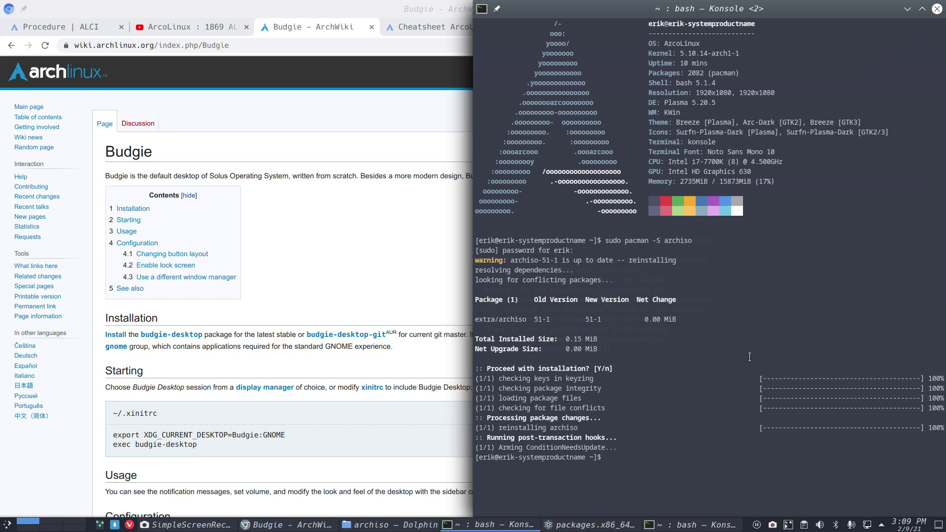
{"action": "left_click", "coordinate": [937, 9]}
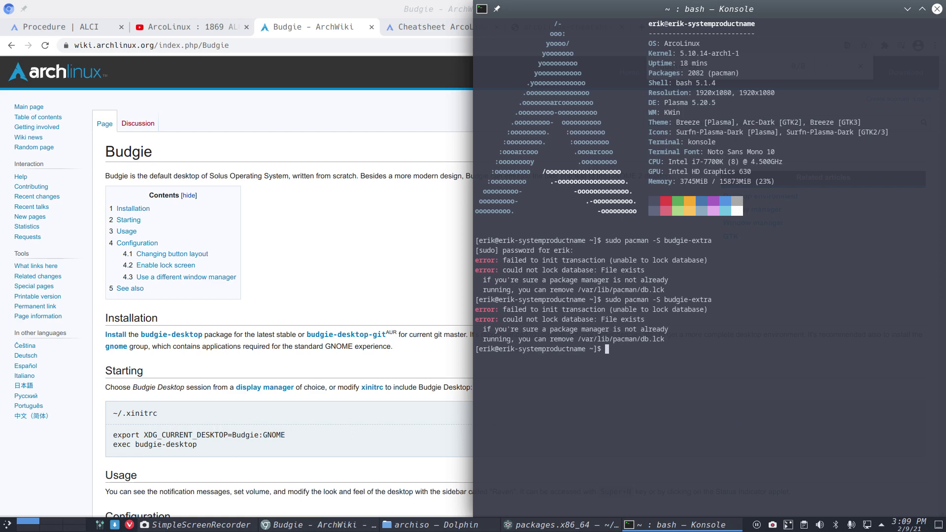
- Retry as sudo pacman -S budgie-extras, confirm 20 packages resolve, and decline with n
{"action": "key", "text": "F12"}
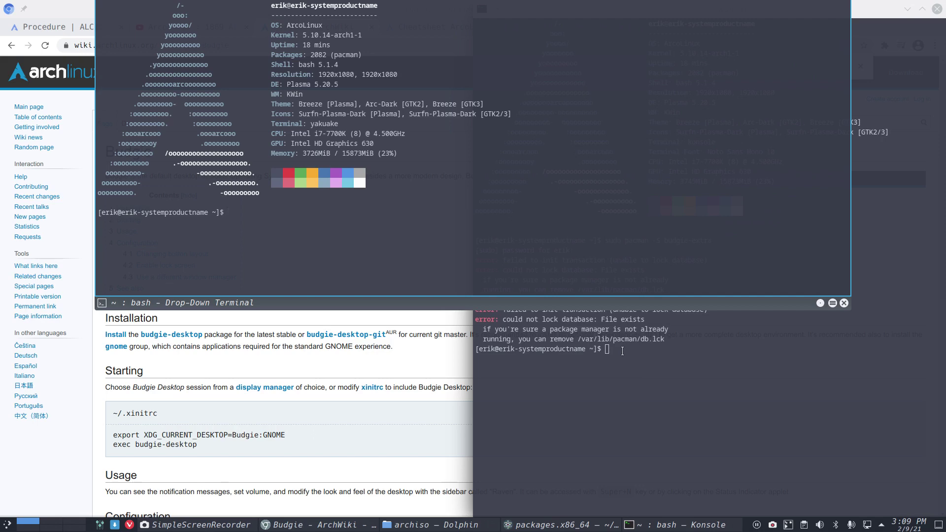
{"action": "key", "text": "F12"}
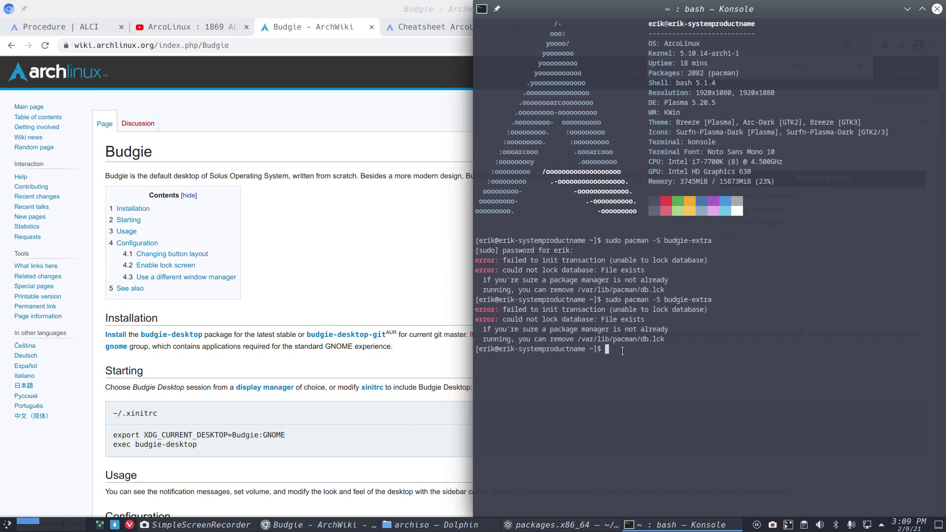
{"action": "key", "text": "F12"}
{"action": "key", "text": "F12"}
{"action": "key", "text": "Up"}
{"action": "key", "text": "Return"}
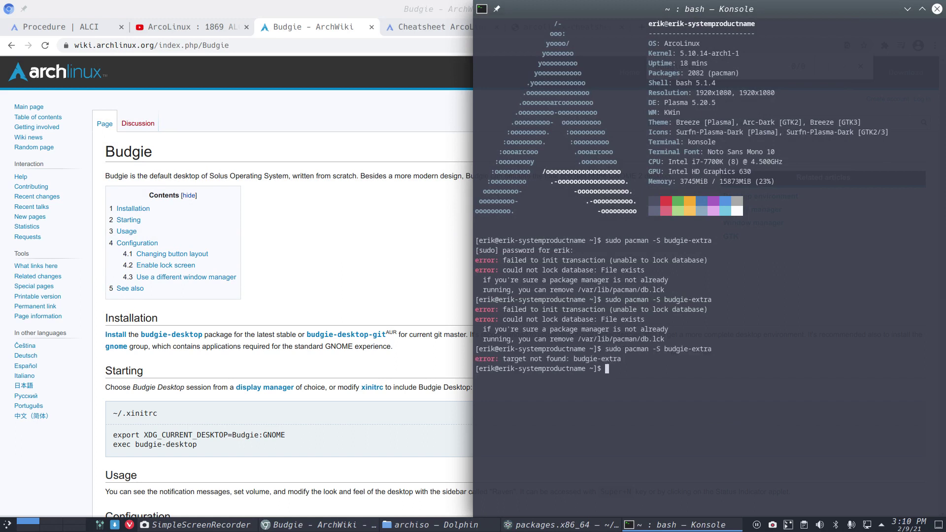
{"action": "key", "text": "Up"}
{"action": "type", "text": "s"}
{"action": "key", "text": "Return"}
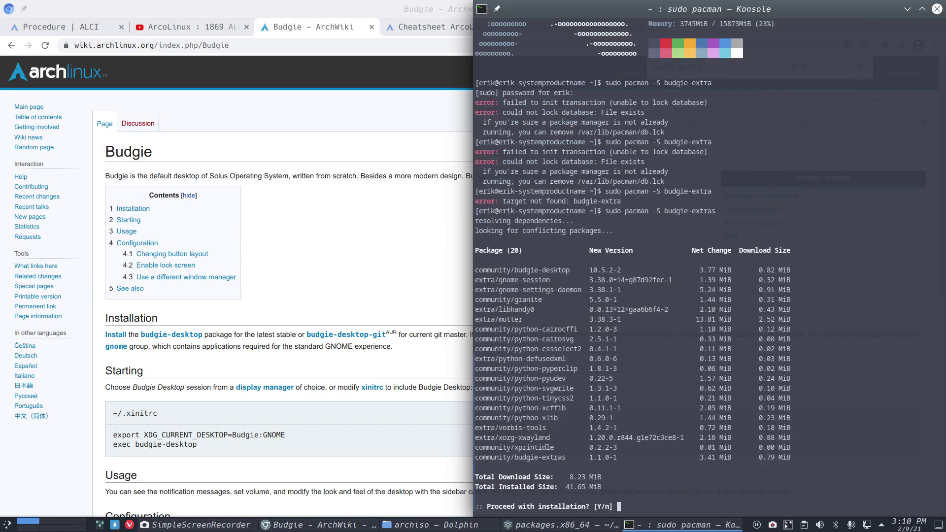
{"action": "type", "text": "n"}
{"action": "key", "text": "Return"}
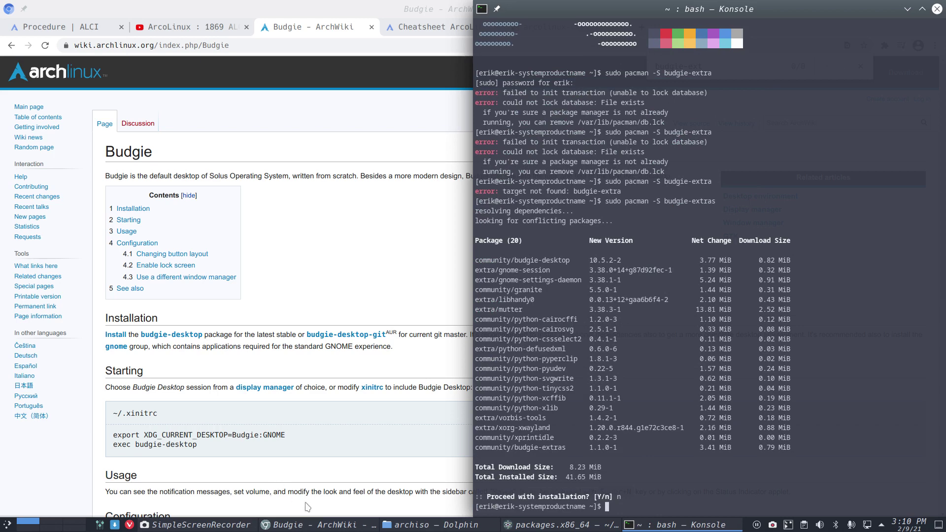
- Minimise Atom, the terminal and the browser, and open the Downloads folder in Dolphin
{"action": "left_click", "coordinate": [532, 529]}
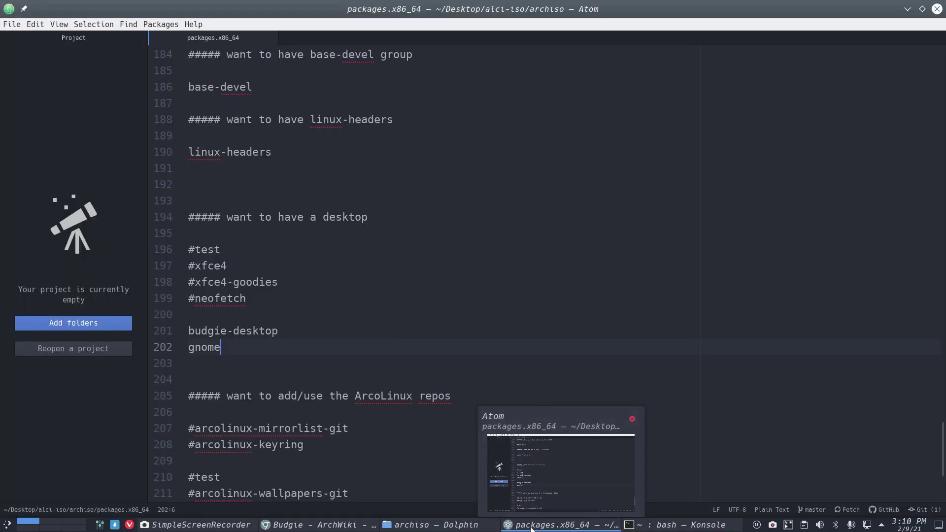
{"action": "left_click", "coordinate": [908, 10]}
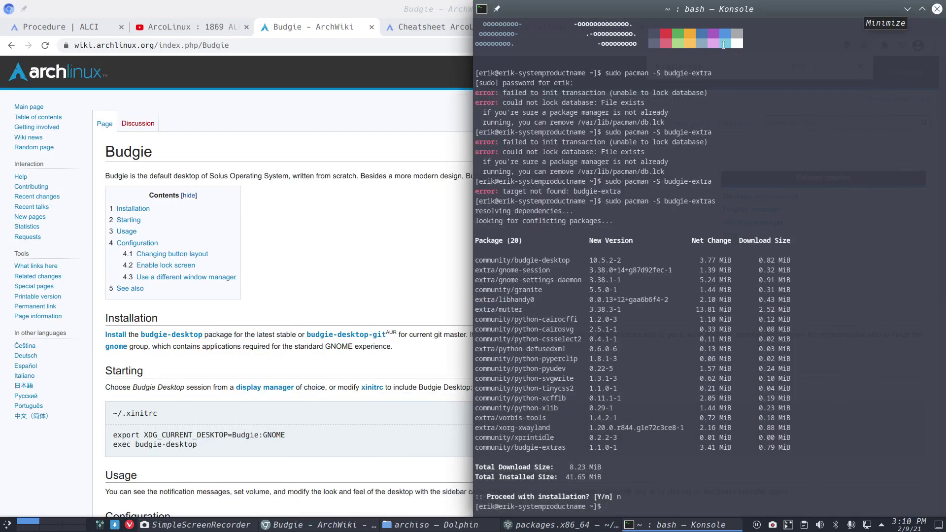
{"action": "left_click", "coordinate": [907, 9]}
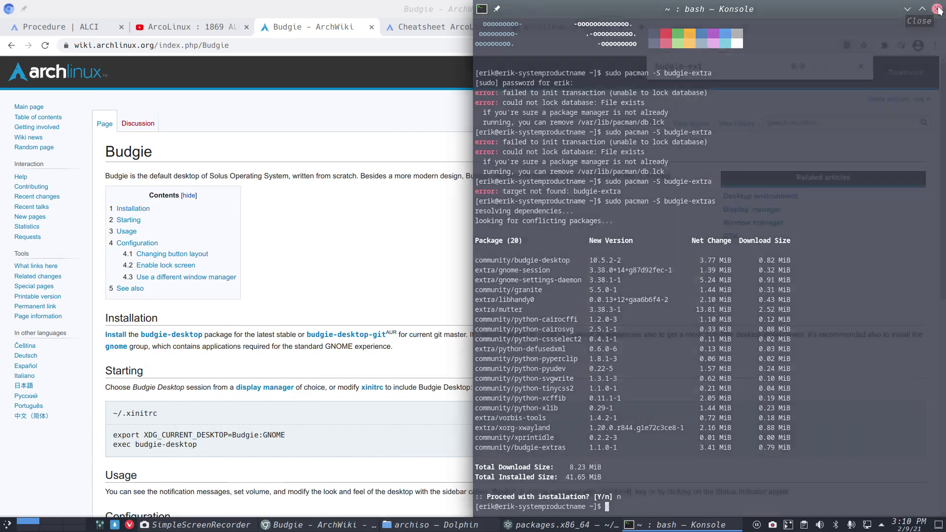
{"action": "left_click", "coordinate": [906, 10]}
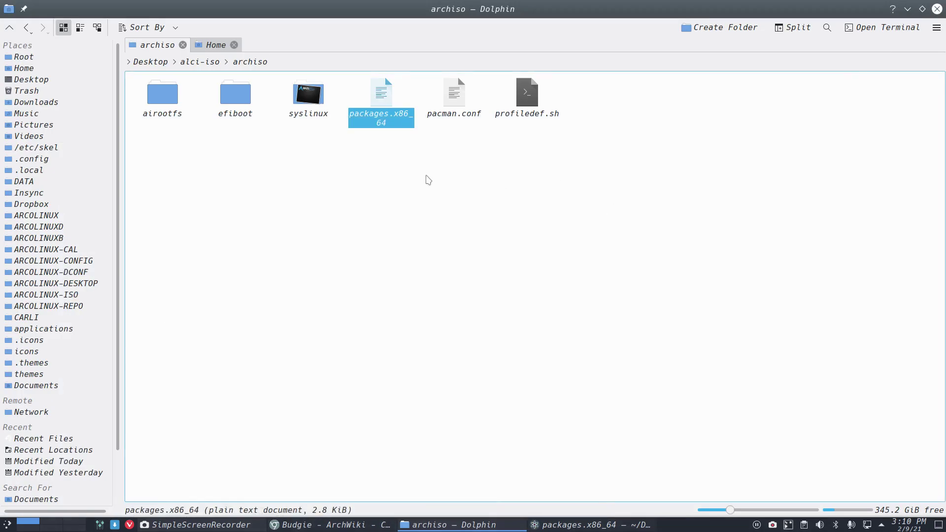
{"action": "left_click", "coordinate": [82, 104]}
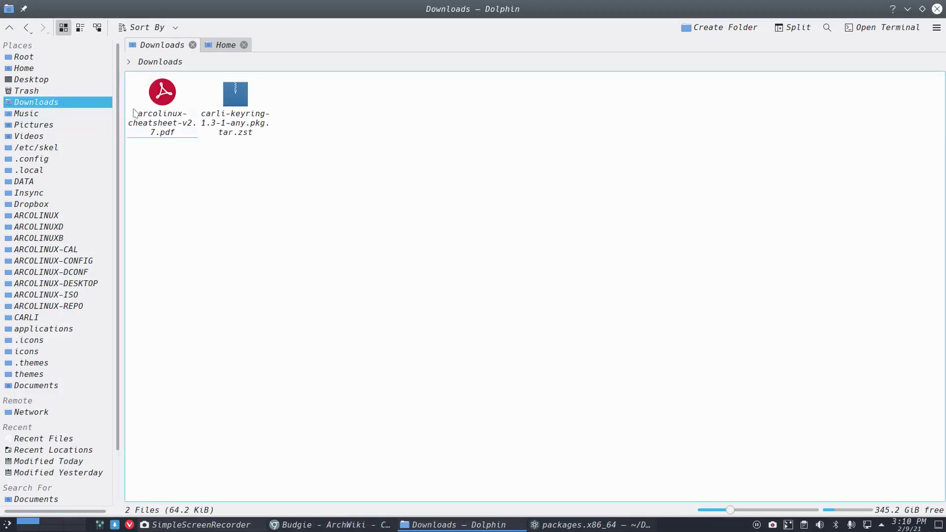
- Open arcolinux-cheatsheet-v2.7.pdf in Okular maximised, check the Budgie row, and close it
{"action": "double_click", "coordinate": [159, 94]}
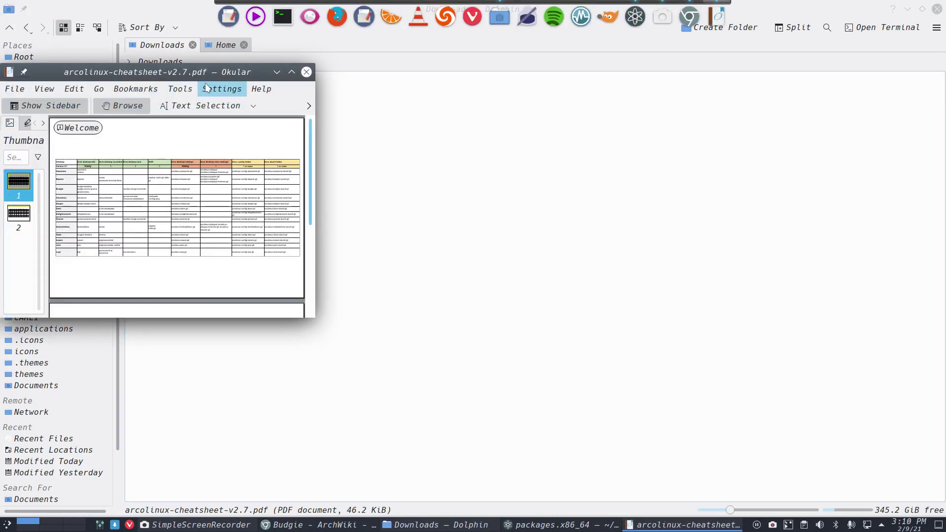
{"action": "double_click", "coordinate": [212, 71]}
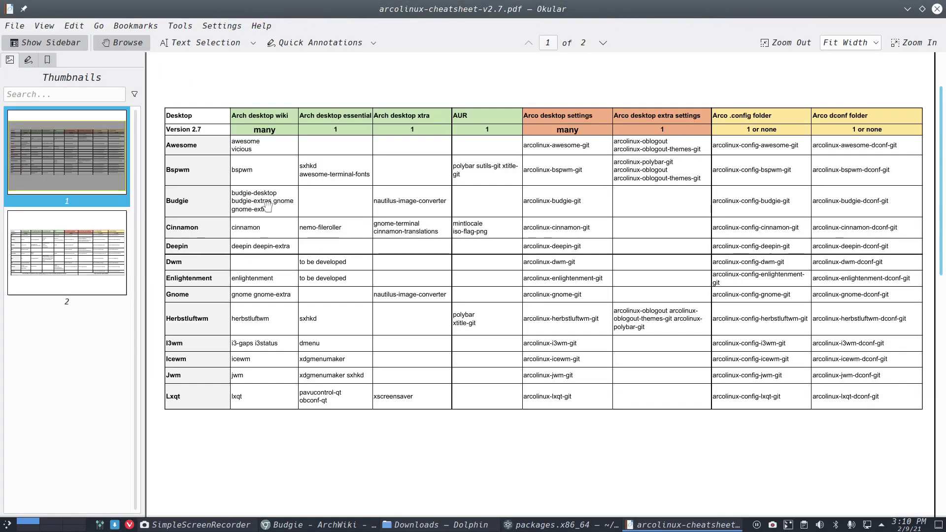
{"action": "left_click", "coordinate": [937, 9]}
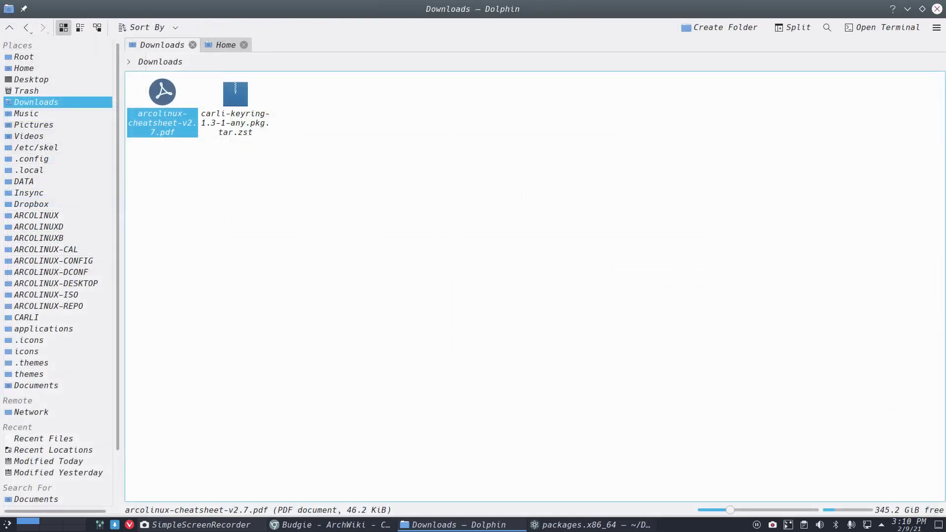
- Close Dolphin and open a terminal in alci-iso's installation-scripts folder
{"action": "left_click", "coordinate": [937, 8]}
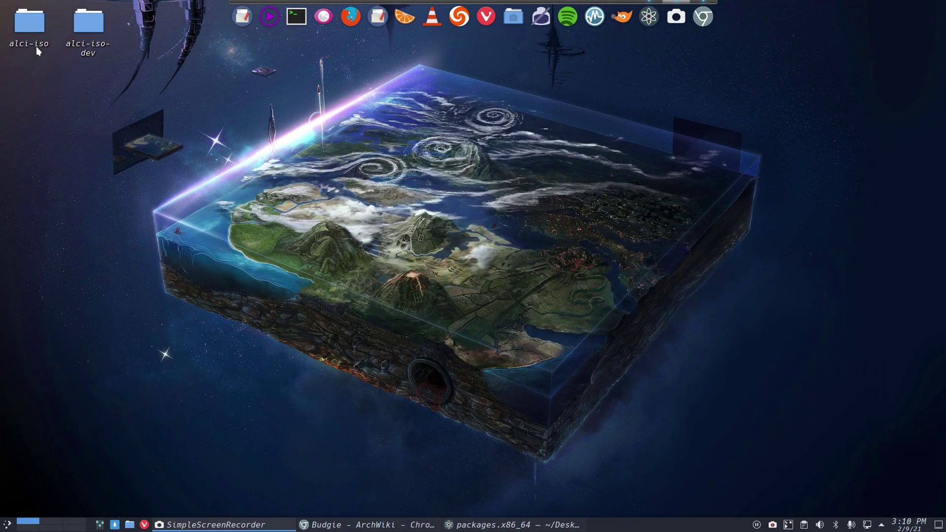
{"action": "double_click", "coordinate": [33, 26]}
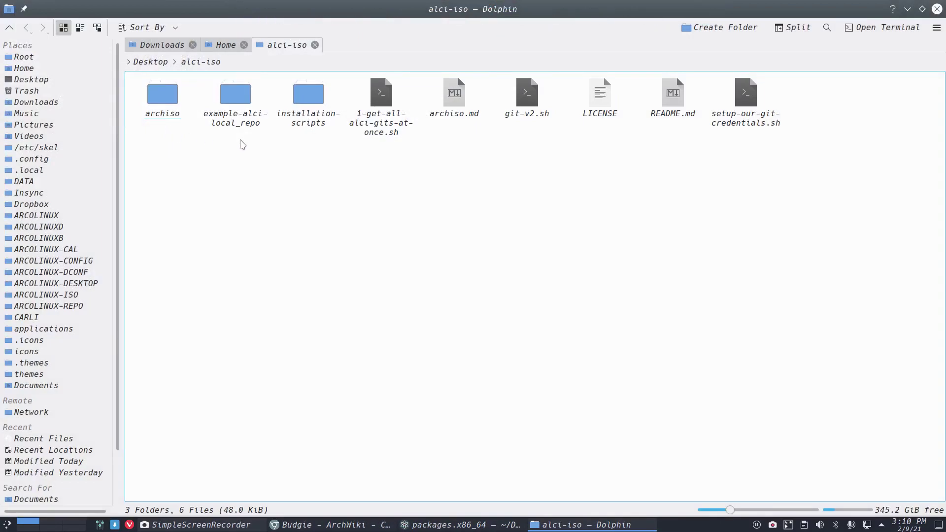
{"action": "double_click", "coordinate": [303, 95]}
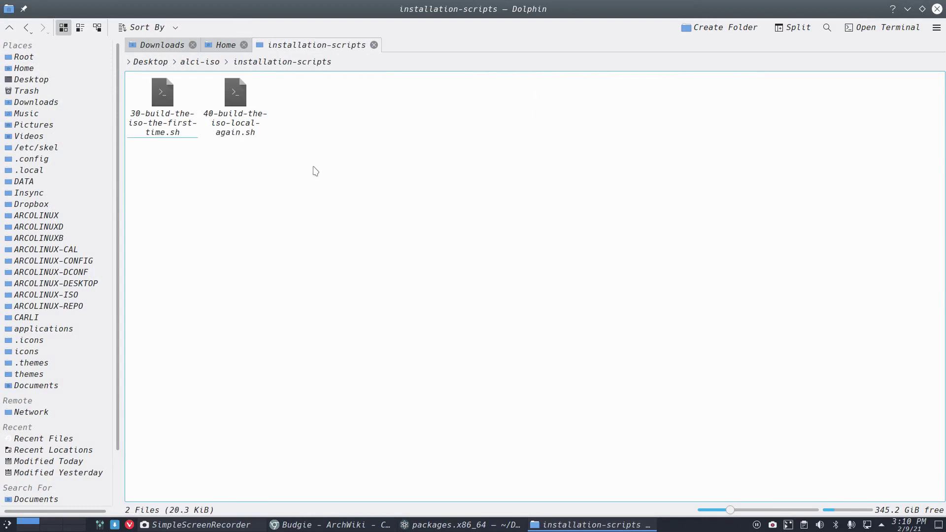
{"action": "left_click", "coordinate": [861, 28]}
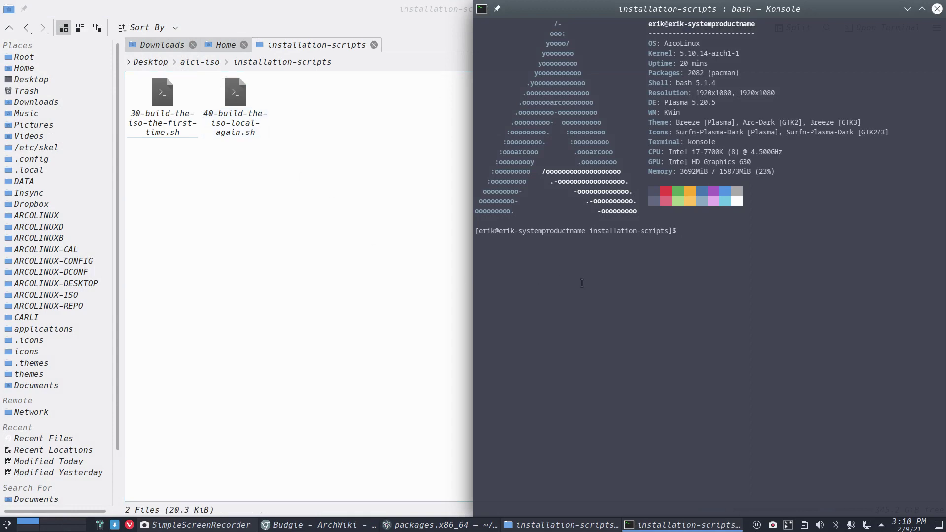
- Run ./40-build-the-iso-local-again.sh and enter the sudo password
{"action": "type", "text": "./40"}
{"action": "key", "text": "Tab"}
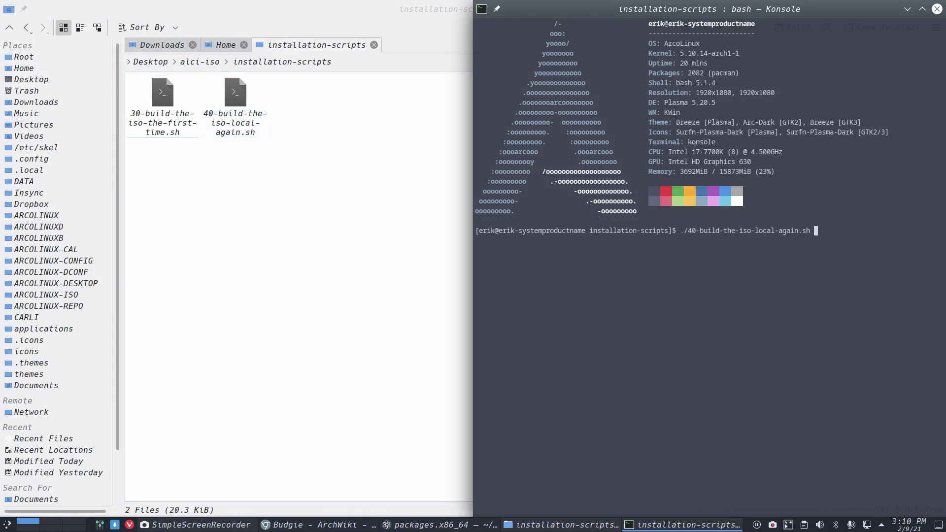
{"action": "key", "text": "Return"}
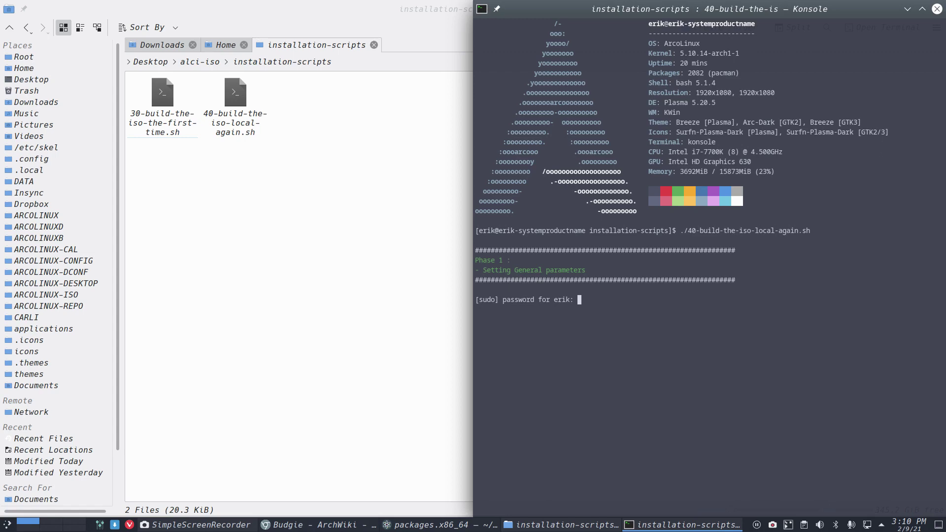
{"action": "key", "text": "Return"}
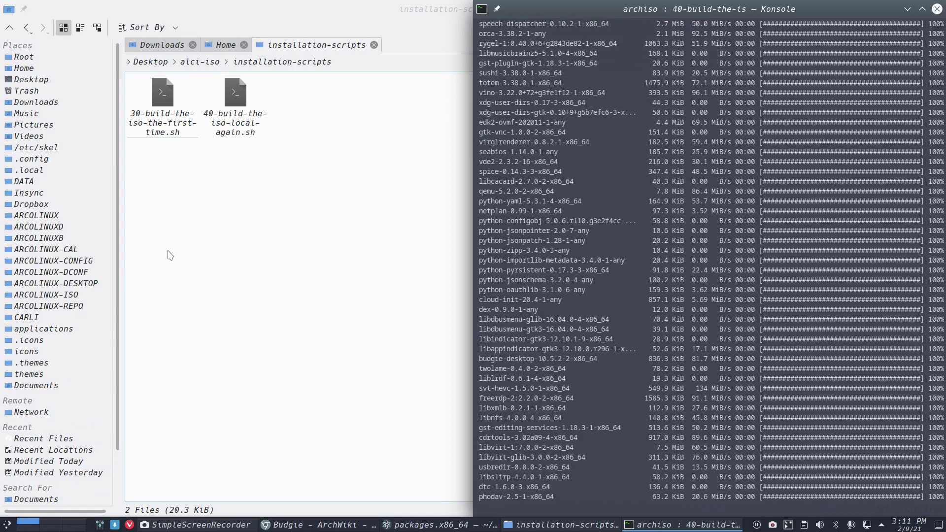
- Browse Dolphin to /var/cache/pacman/pkg and shrink it to sit beside the build terminal
{"action": "left_click", "coordinate": [57, 58]}
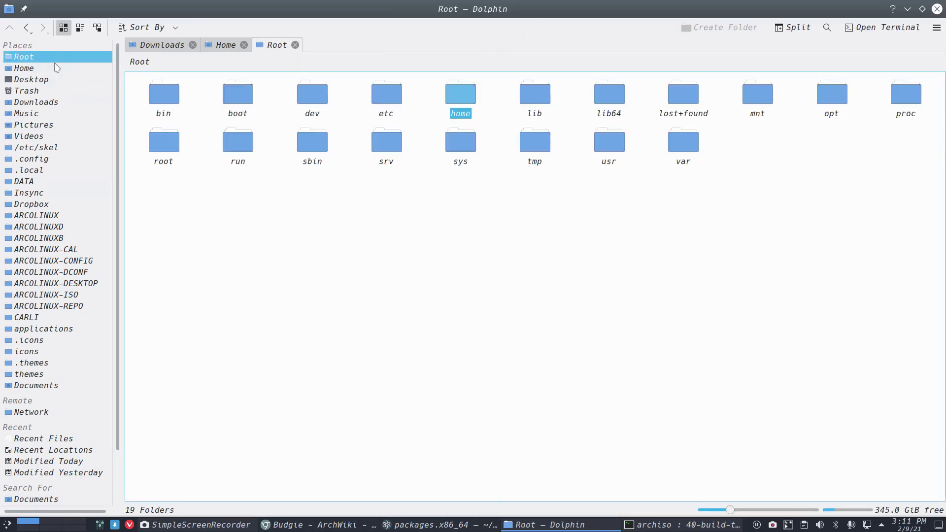
{"action": "left_click", "coordinate": [683, 143]}
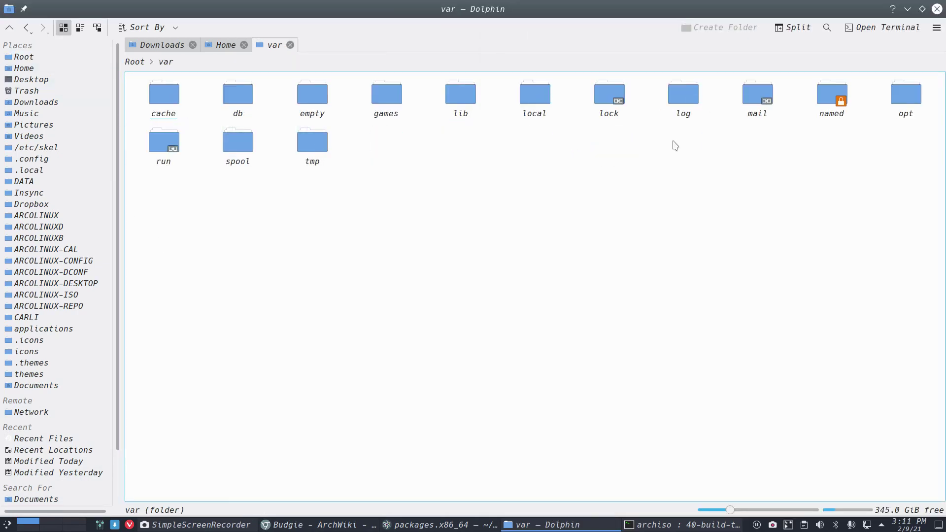
{"action": "left_click", "coordinate": [179, 98]}
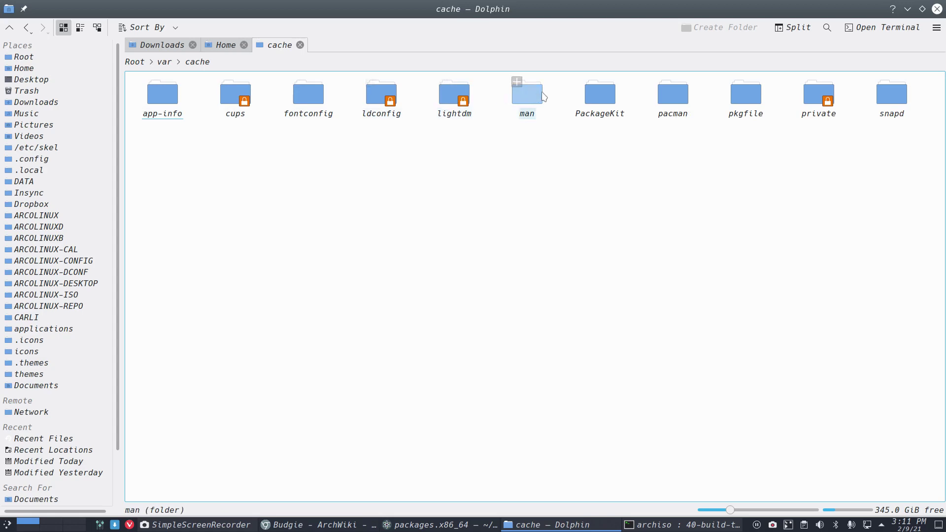
{"action": "left_click", "coordinate": [663, 97]}
{"action": "left_click", "coordinate": [168, 96]}
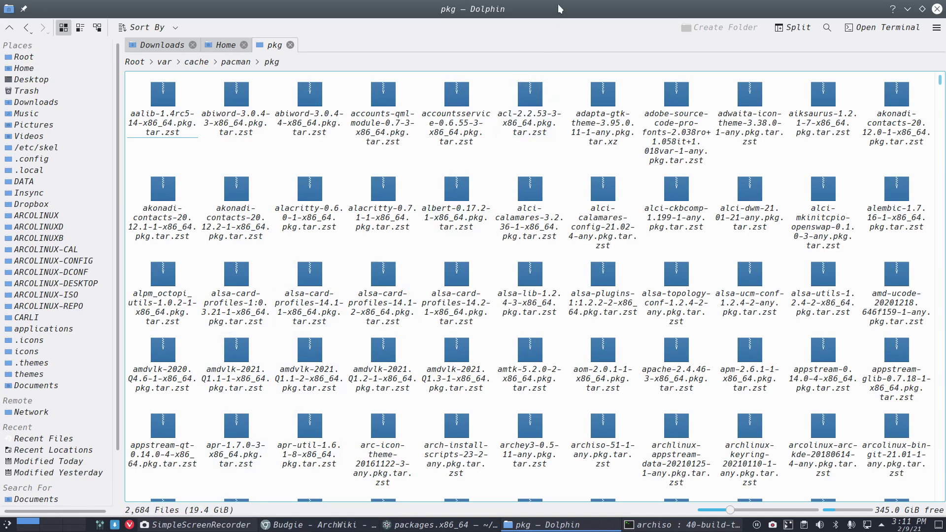
{"action": "left_click_drag", "start_coordinate": [559, 9], "coordinate": [270, 95]}
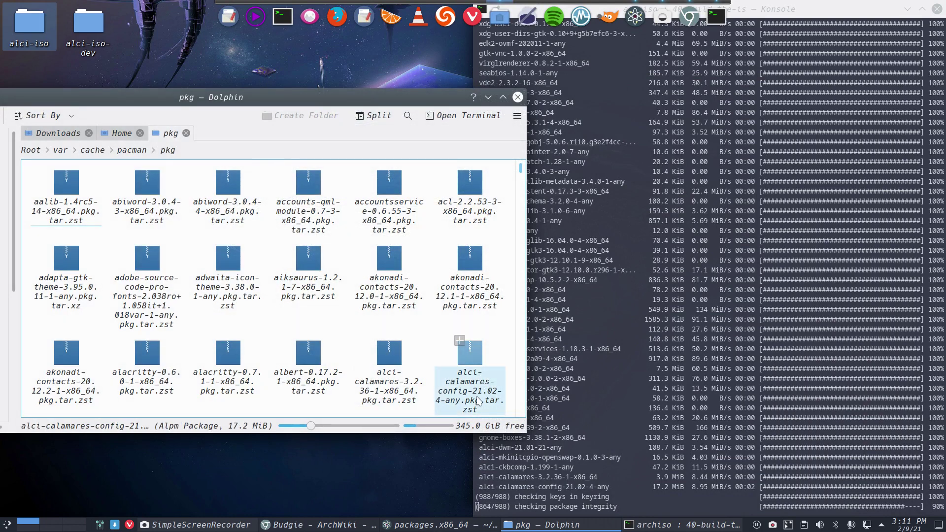
{"action": "left_click", "coordinate": [631, 387]}
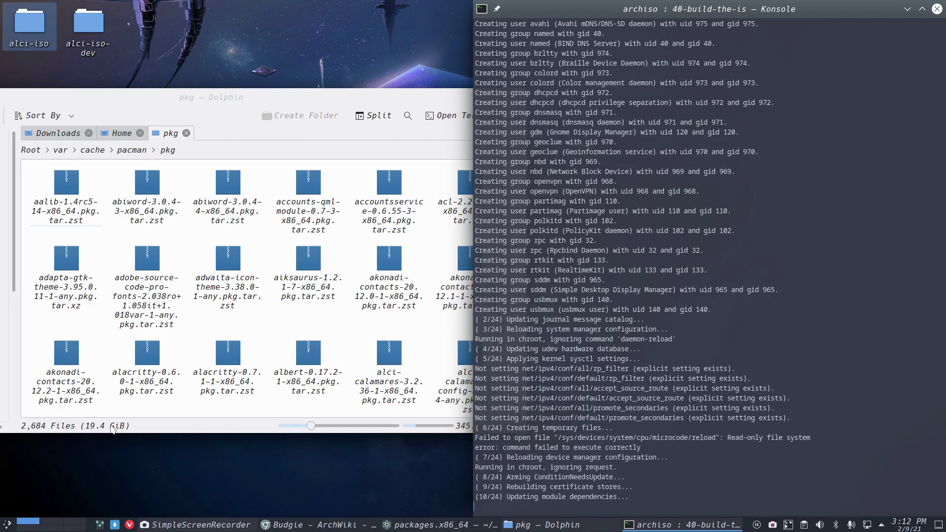
- Close Dolphin's pkg and Home tabs and the file manager, leaving the ISO build running in Konsole
{"action": "left_click", "coordinate": [338, 99]}
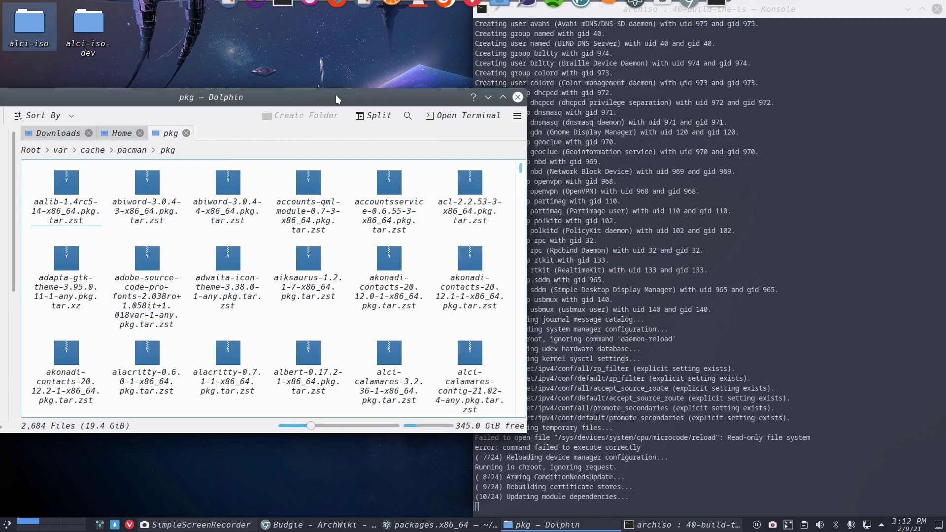
{"action": "left_click", "coordinate": [187, 133]}
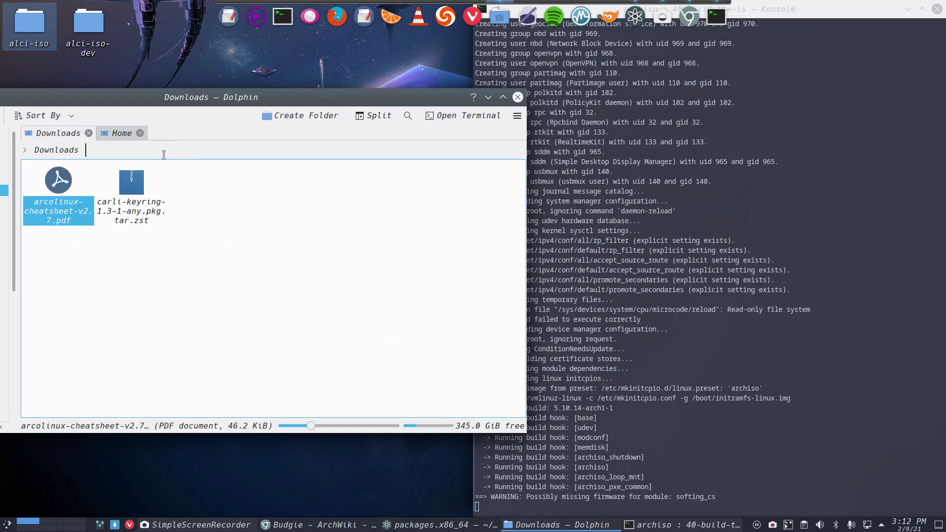
{"action": "left_click", "coordinate": [140, 133]}
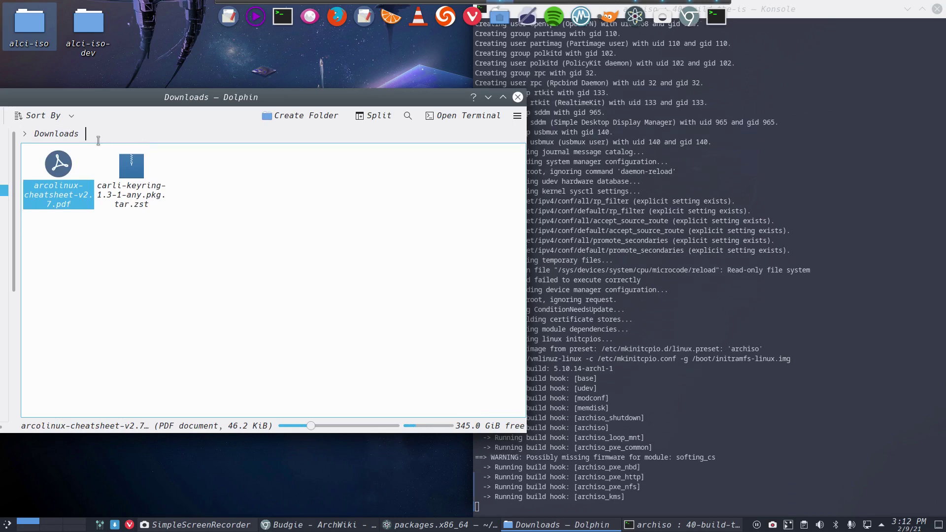
{"action": "left_click", "coordinate": [518, 97]}
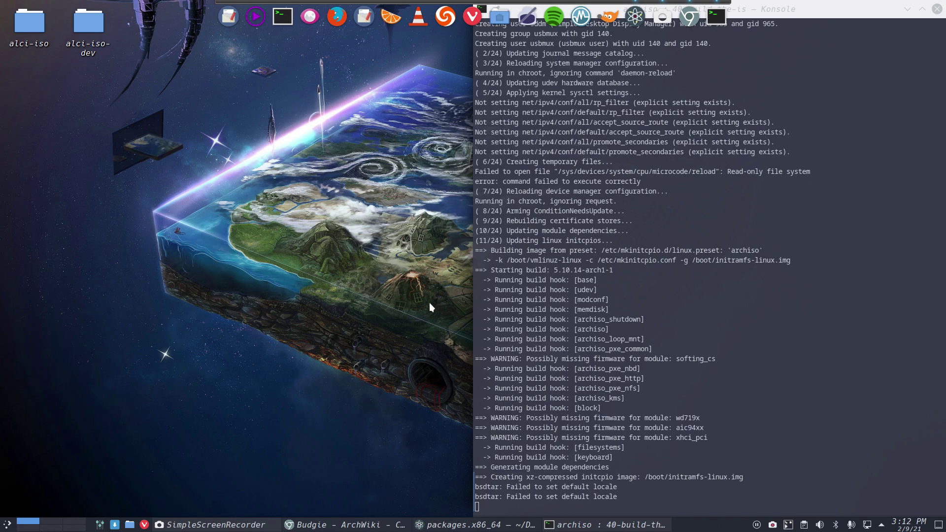
- In Chromium, browse the Procedure | ALCI page, then go to the ALCI DOWNLOADS page
{"action": "left_click", "coordinate": [315, 525]}
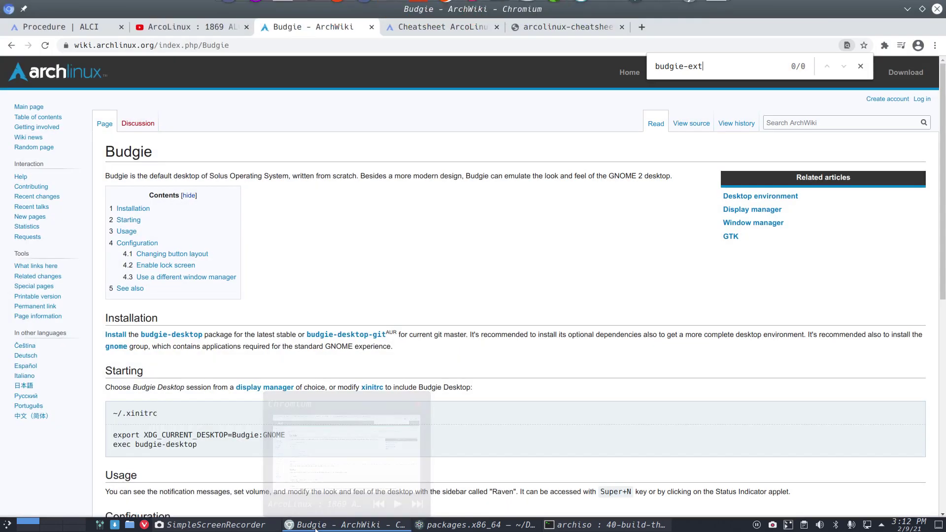
{"action": "left_click", "coordinate": [83, 29]}
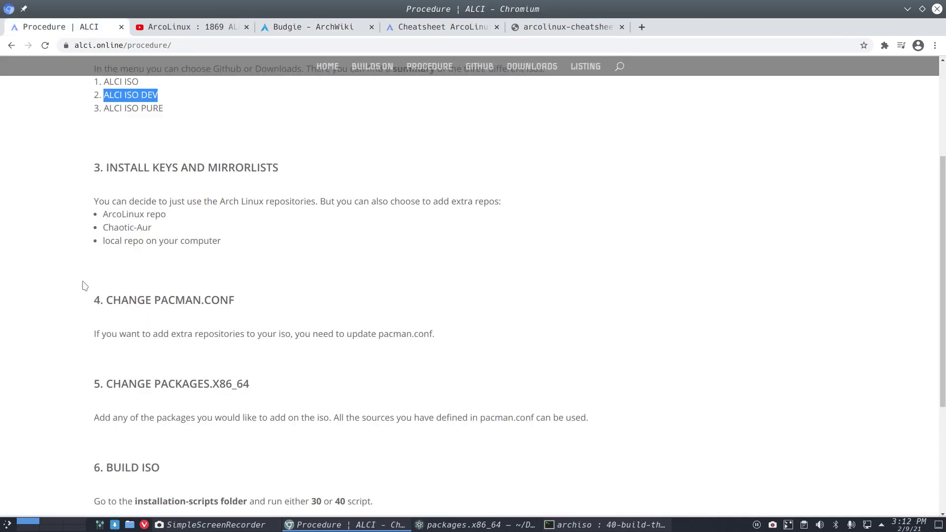
{"action": "scroll", "coordinate": [85, 286], "scroll_direction": "down", "scroll_amount": 3}
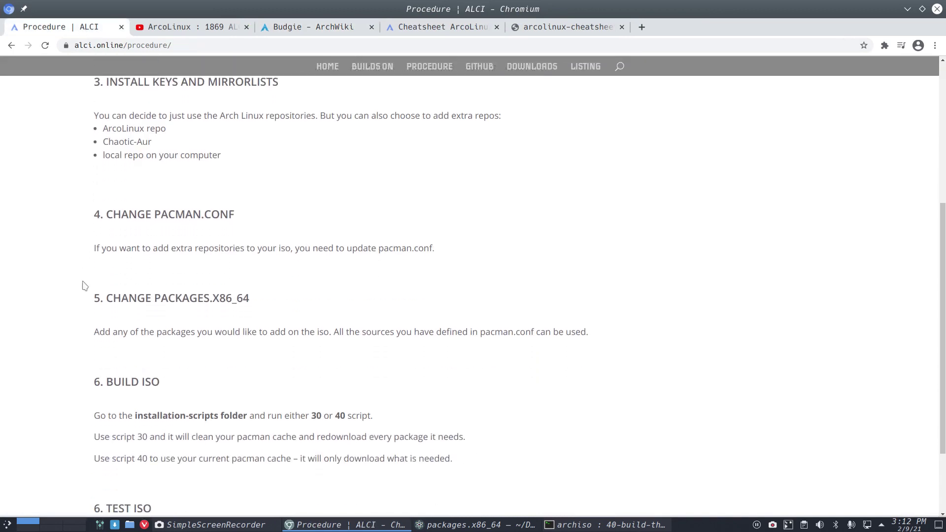
{"action": "scroll", "coordinate": [85, 286], "scroll_direction": "down", "scroll_amount": 4}
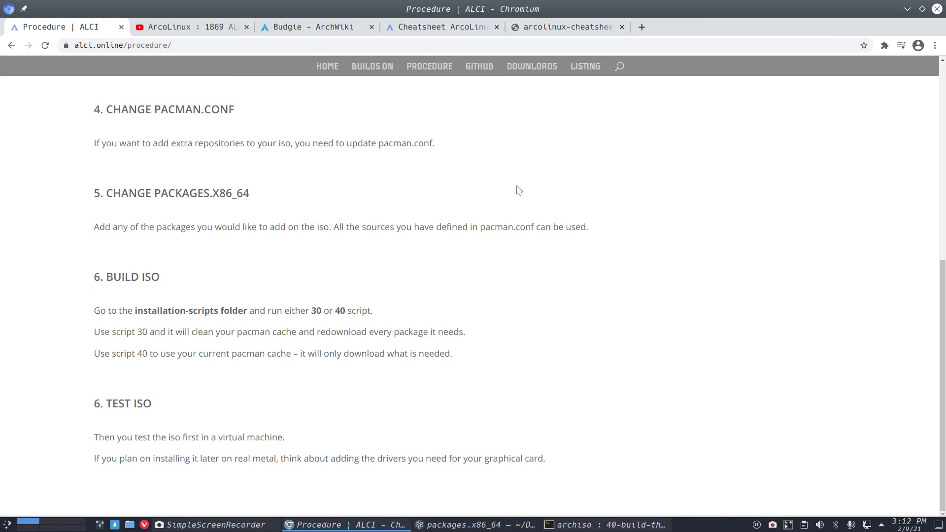
{"action": "scroll", "coordinate": [519, 190], "scroll_direction": "up", "scroll_amount": 10}
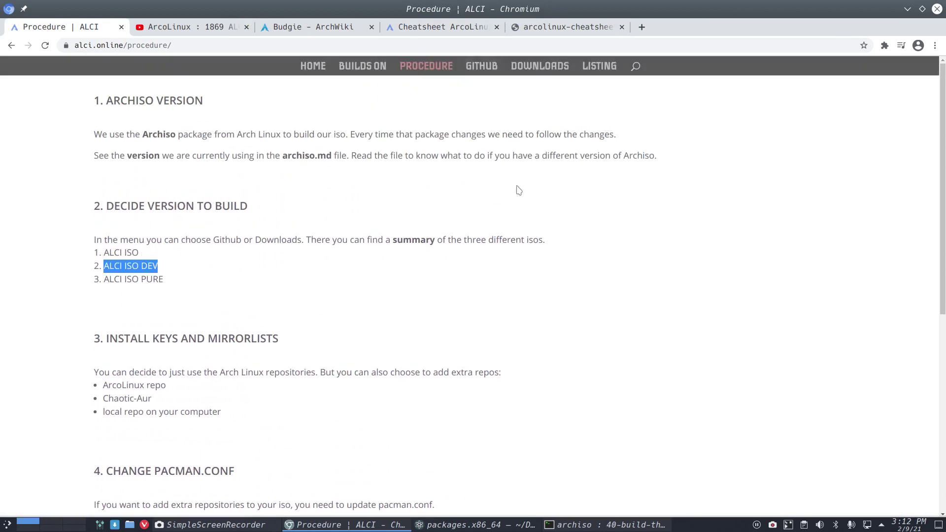
{"action": "left_click", "coordinate": [547, 67]}
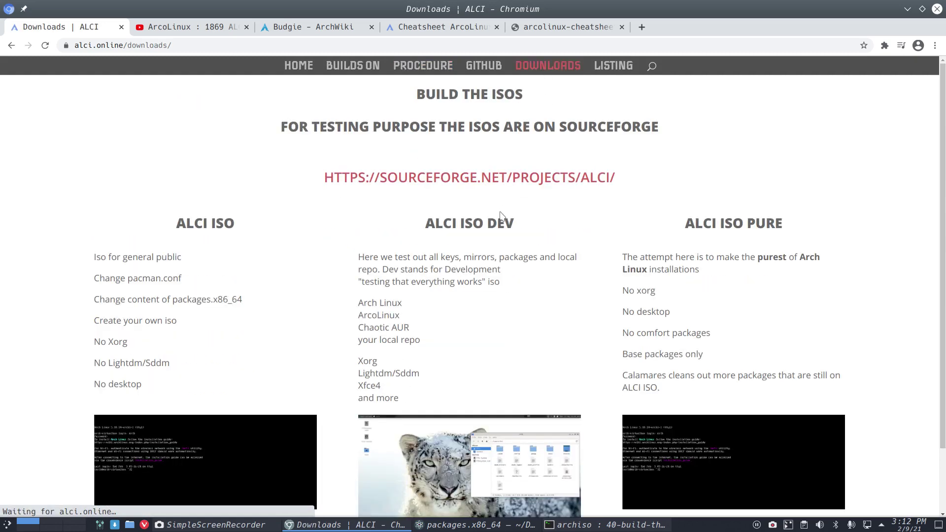
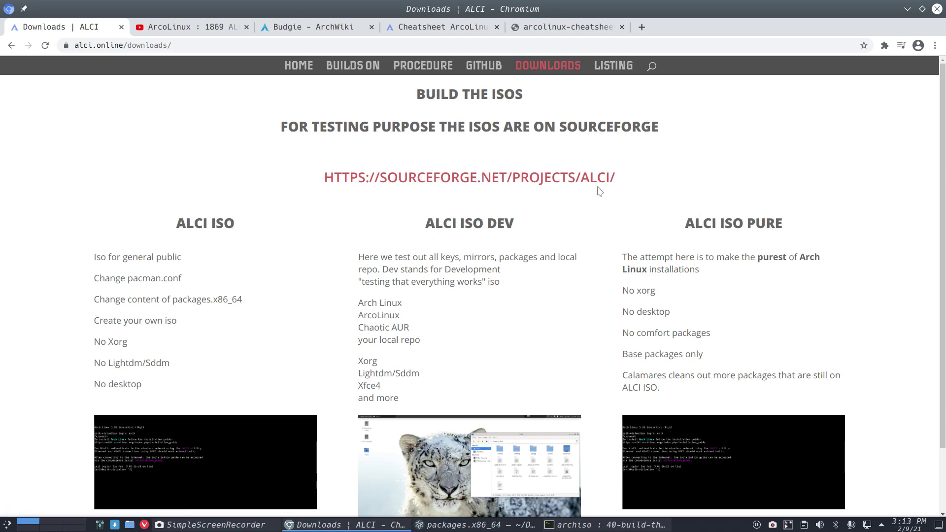
- Open the ALCI project on SourceForge and browse its files into the alci-iso folder
{"action": "left_click", "coordinate": [554, 180]}
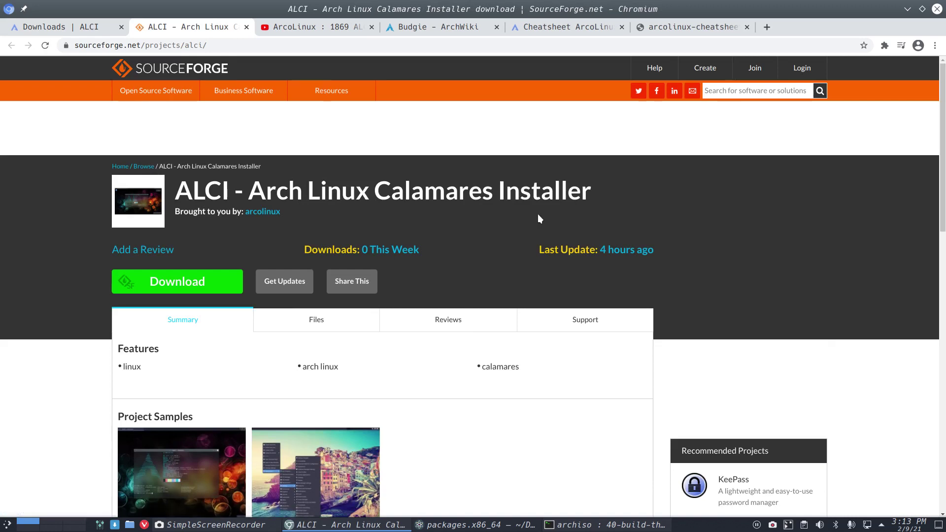
{"action": "scroll", "coordinate": [537, 220], "scroll_direction": "down", "scroll_amount": 5}
{"action": "scroll", "coordinate": [525, 222], "scroll_direction": "up", "scroll_amount": 3}
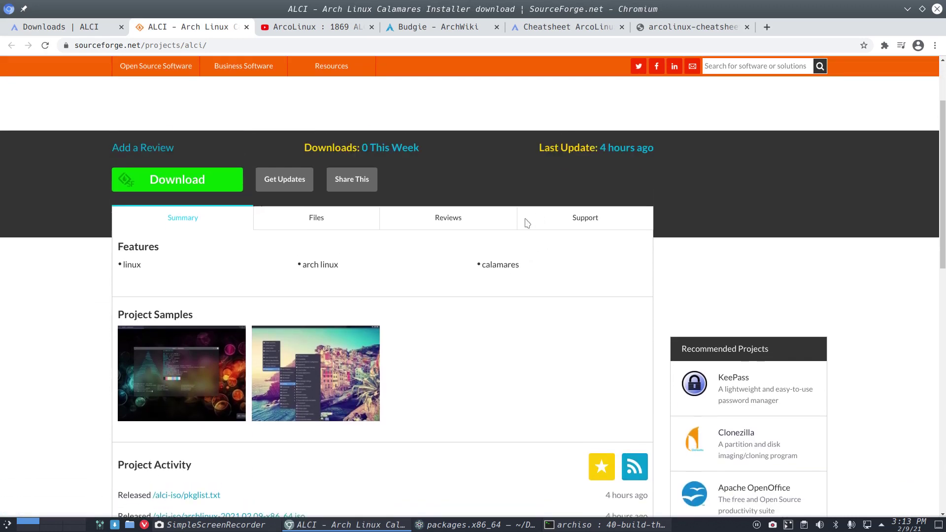
{"action": "left_click", "coordinate": [323, 302]}
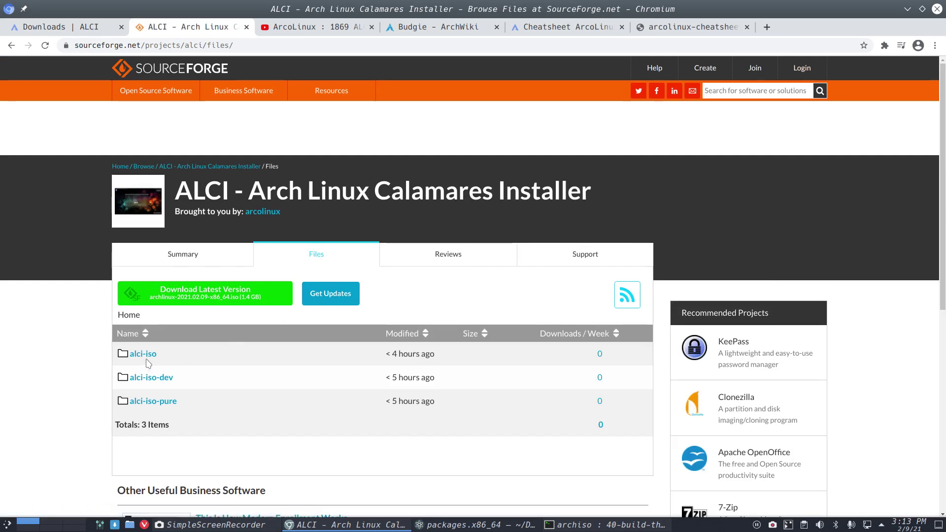
{"action": "left_click", "coordinate": [145, 356]}
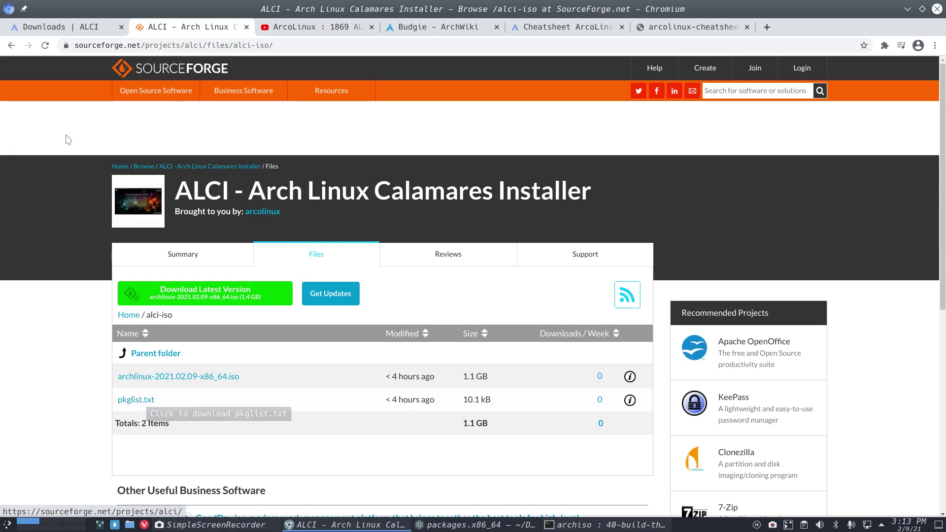
- Inspect the alci-iso-dev and alci-iso-pure folders, downloading the dev edition's pkglist.txt
{"action": "left_click", "coordinate": [12, 46]}
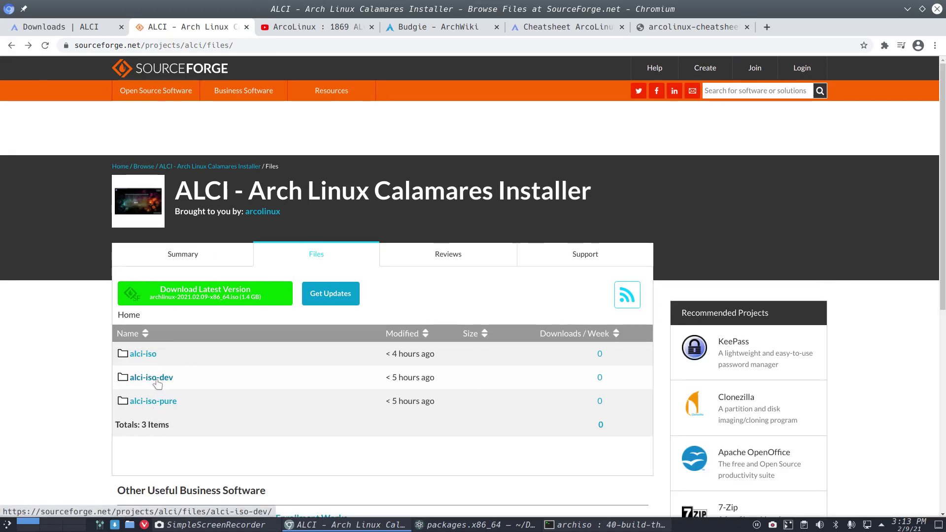
{"action": "left_click", "coordinate": [153, 378]}
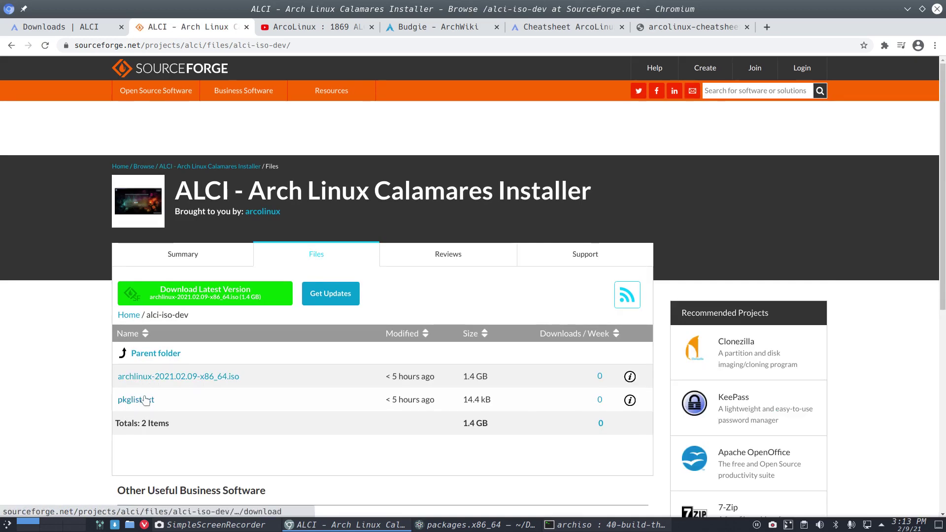
{"action": "left_click", "coordinate": [144, 399]}
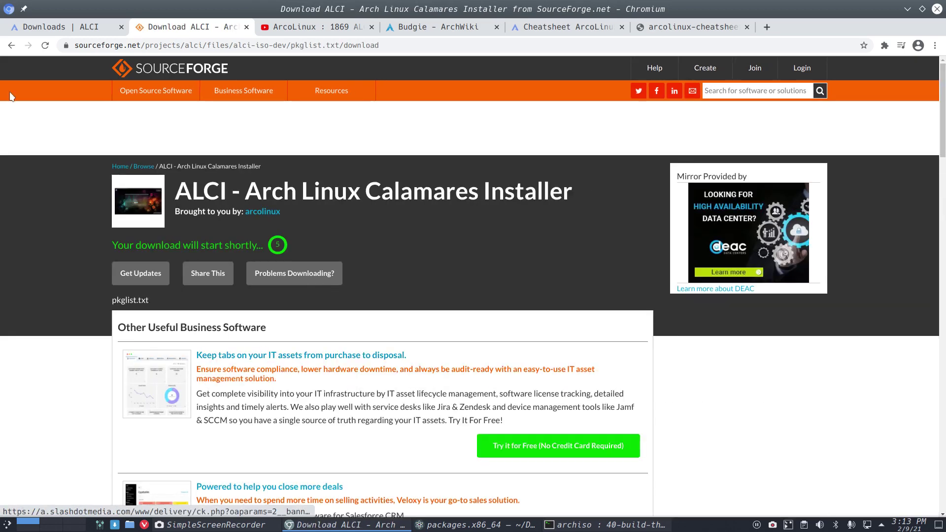
{"action": "left_click", "coordinate": [12, 45]}
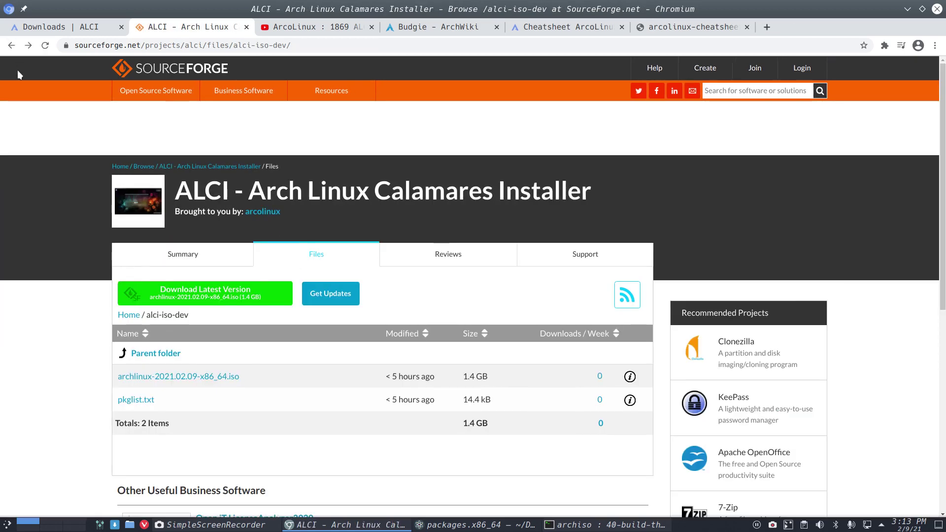
{"action": "left_click", "coordinate": [13, 46]}
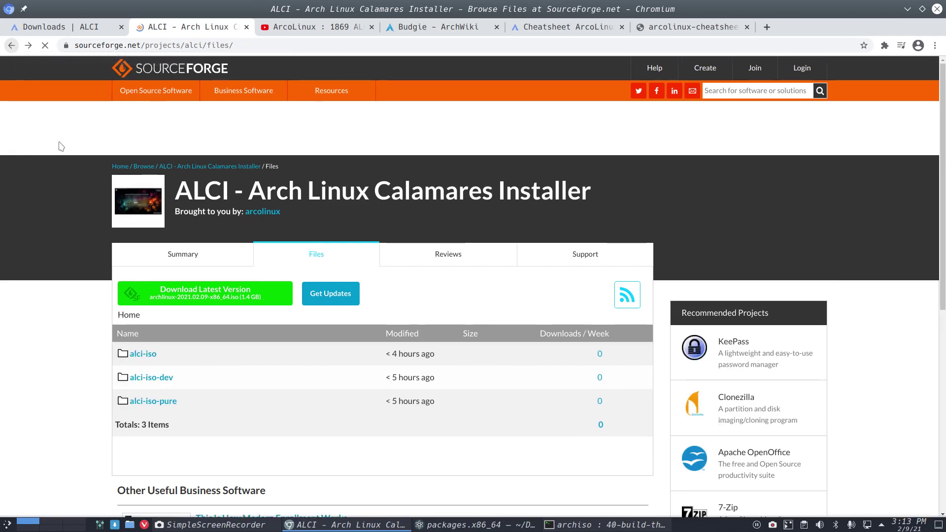
{"action": "left_click", "coordinate": [154, 402]}
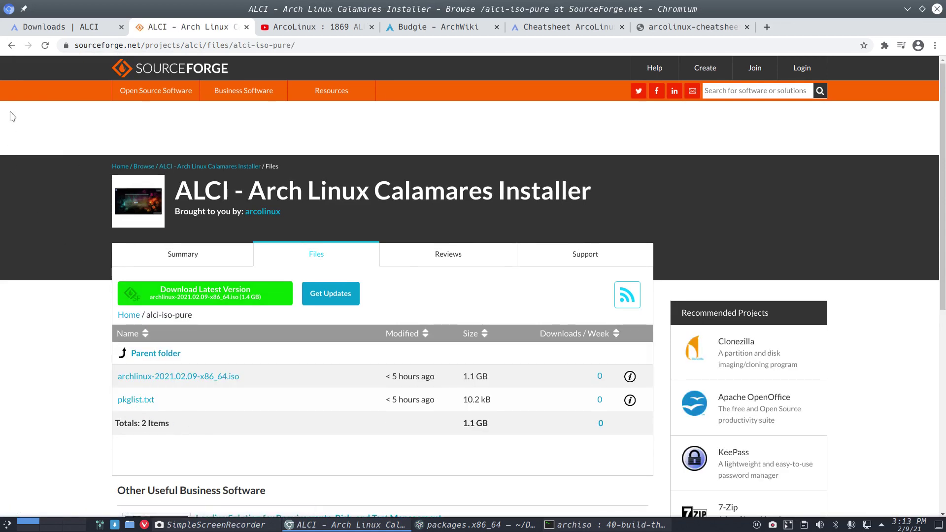
{"action": "left_click", "coordinate": [11, 46]}
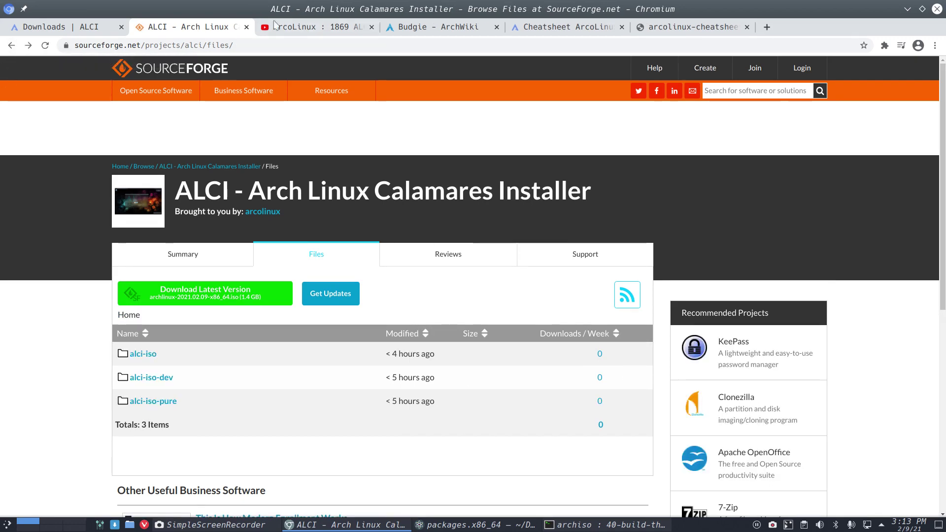
- Close the SourceForge page and view the ALCI ISO, DEV and PURE screenshots enlarged
{"action": "left_click", "coordinate": [247, 28]}
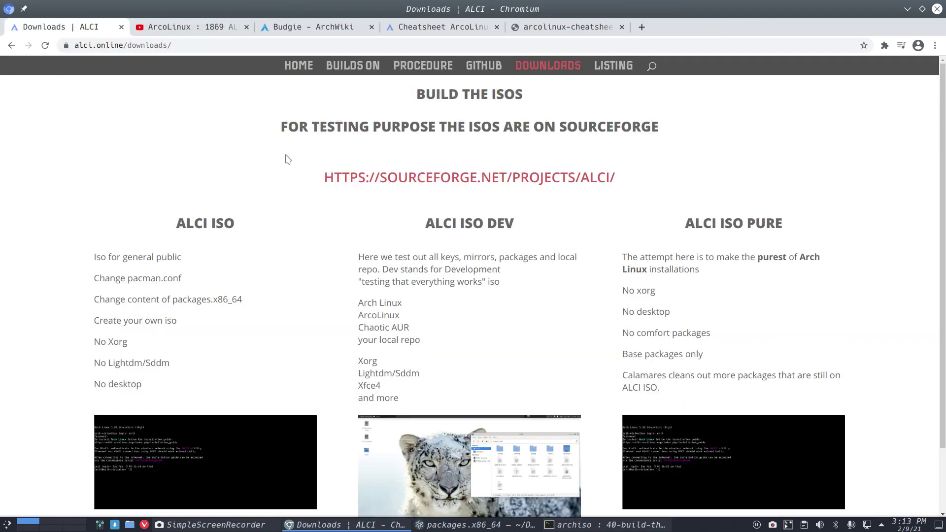
{"action": "left_click_drag", "start_coordinate": [406, 100], "coordinate": [562, 95]}
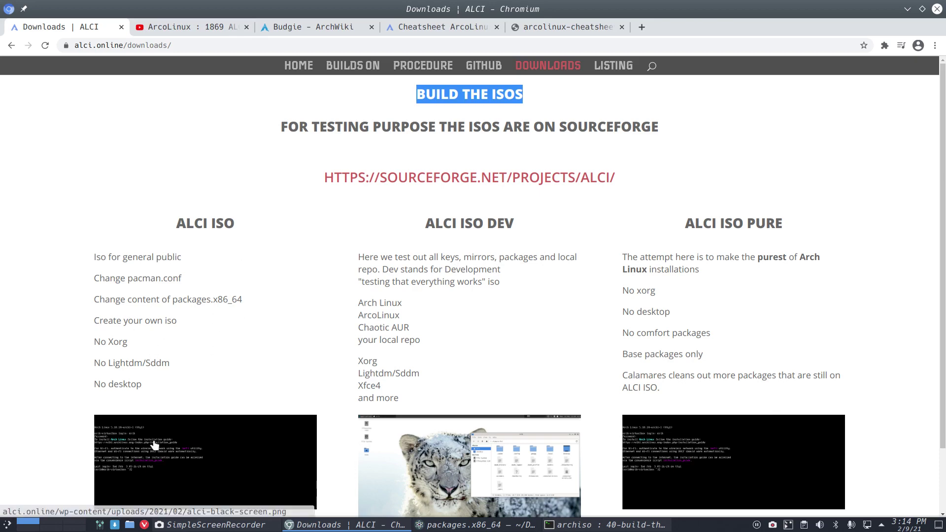
{"action": "left_click", "coordinate": [182, 489]}
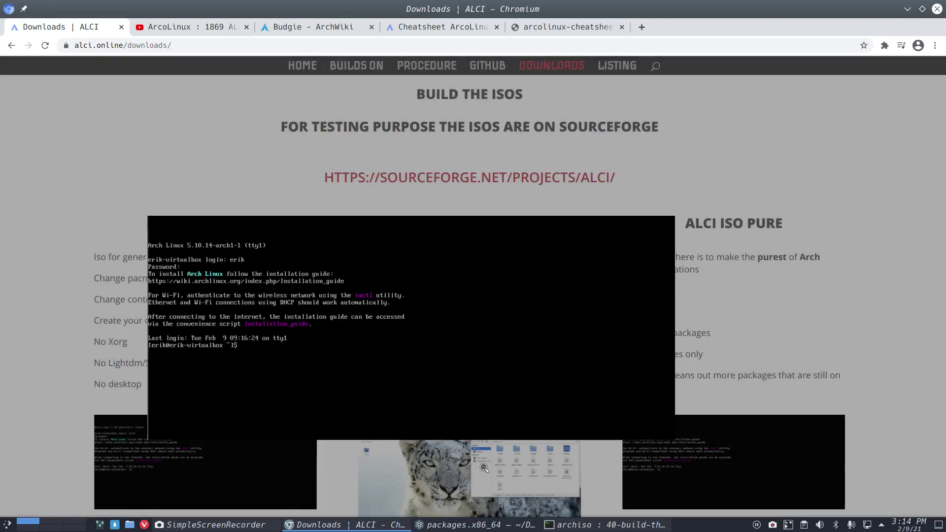
{"action": "left_click", "coordinate": [485, 468]}
{"action": "left_click", "coordinate": [484, 468]}
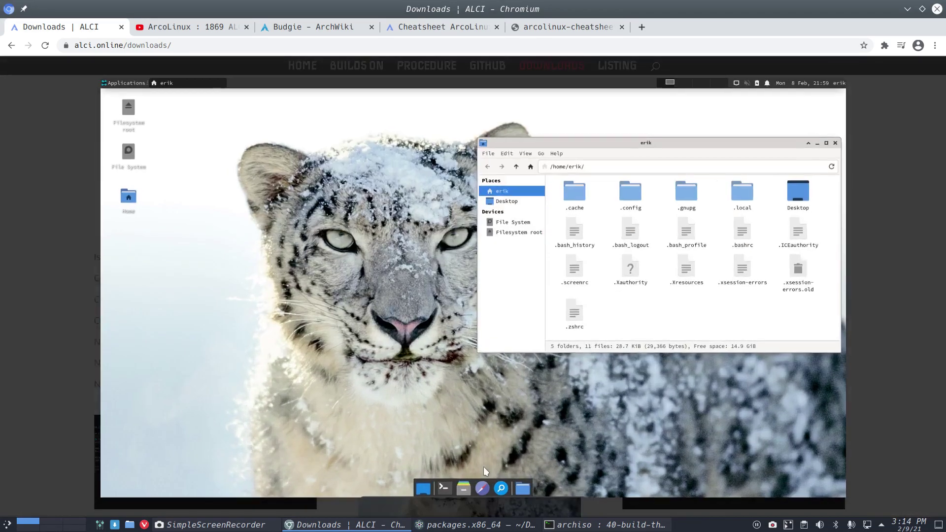
{"action": "left_click", "coordinate": [77, 451]}
{"action": "left_click", "coordinate": [651, 492]}
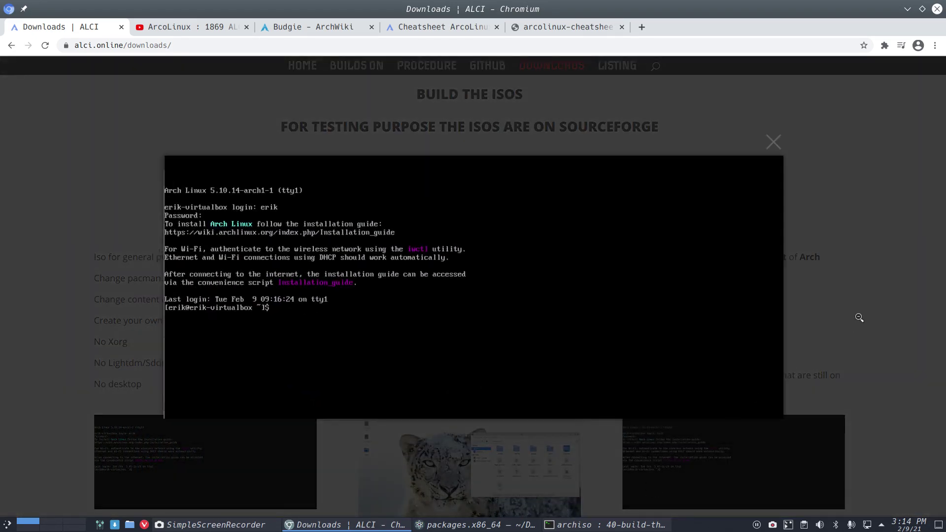
{"action": "left_click", "coordinate": [878, 312]}
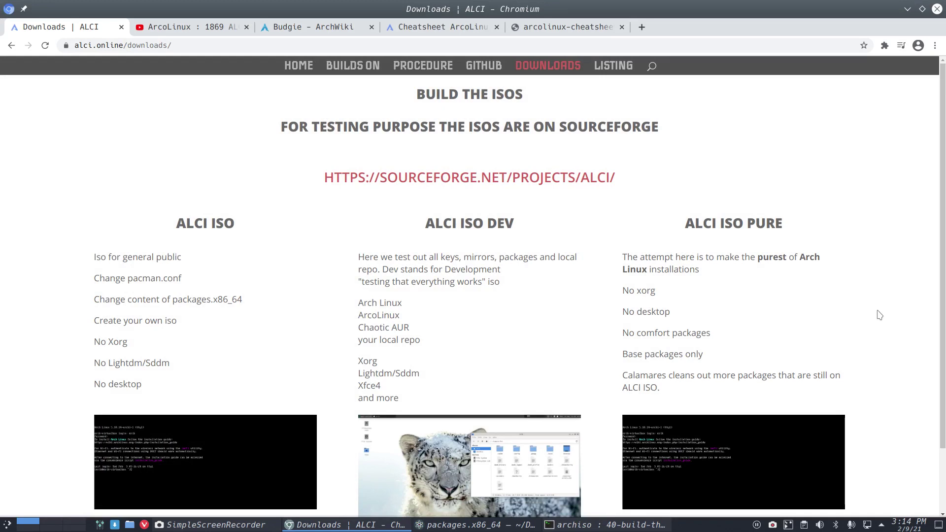
{"action": "scroll", "coordinate": [880, 314], "scroll_direction": "down", "scroll_amount": 3}
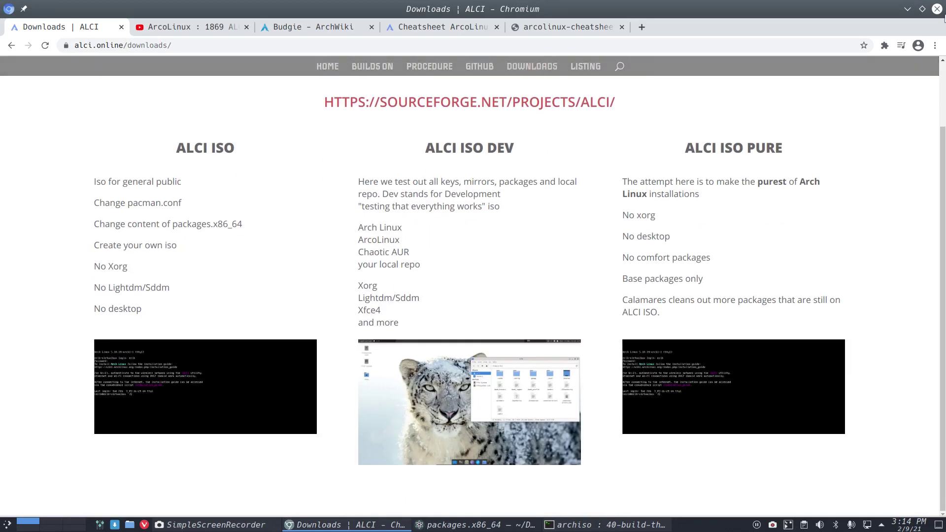
- Check the ISO build progress and open the ALCI GitHub page
{"action": "left_click", "coordinate": [907, 9]}
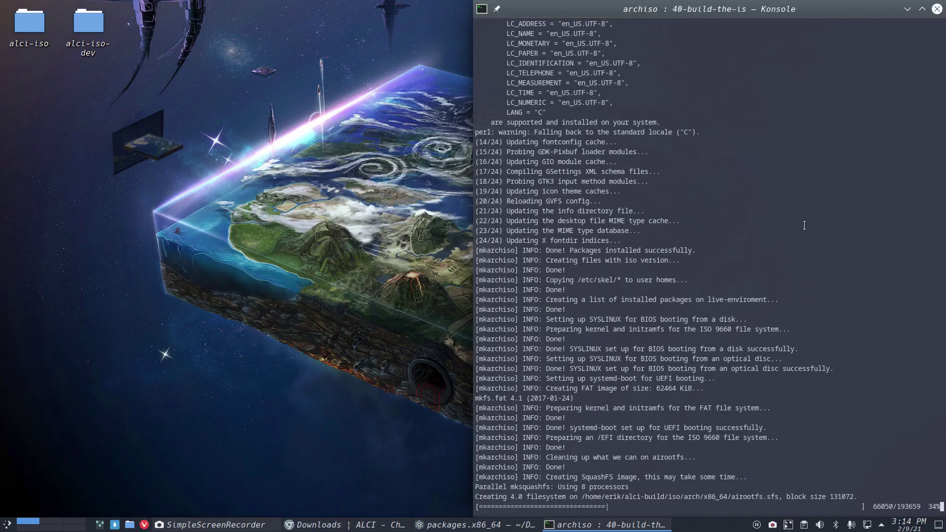
{"action": "left_click", "coordinate": [377, 527]}
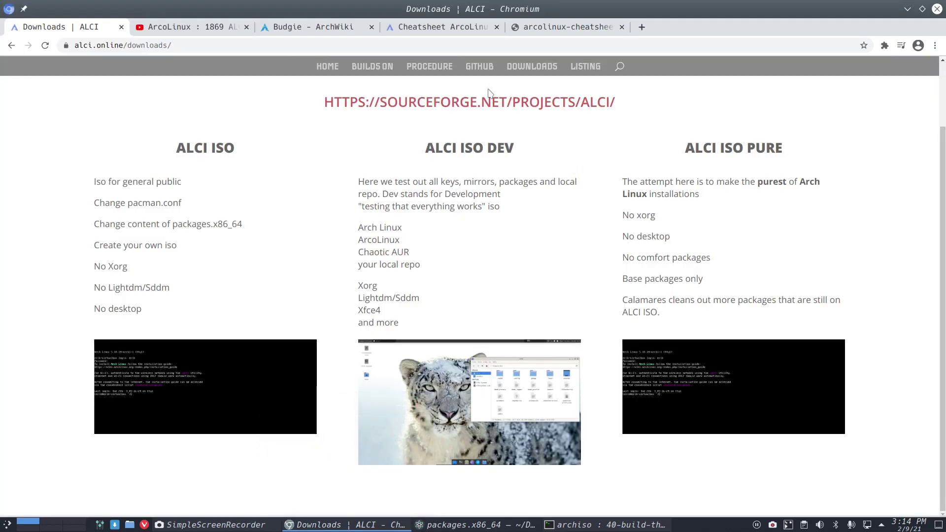
{"action": "left_click", "coordinate": [481, 67]}
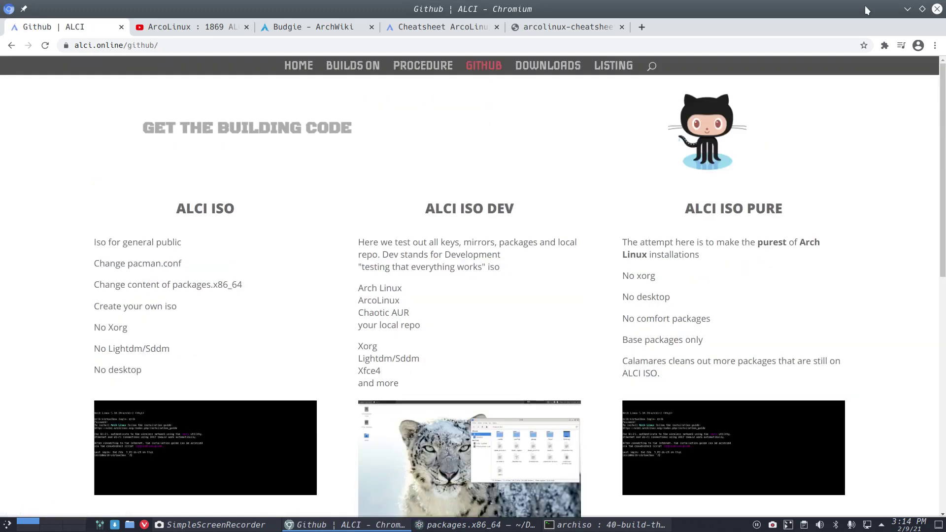
{"action": "left_click", "coordinate": [908, 8]}
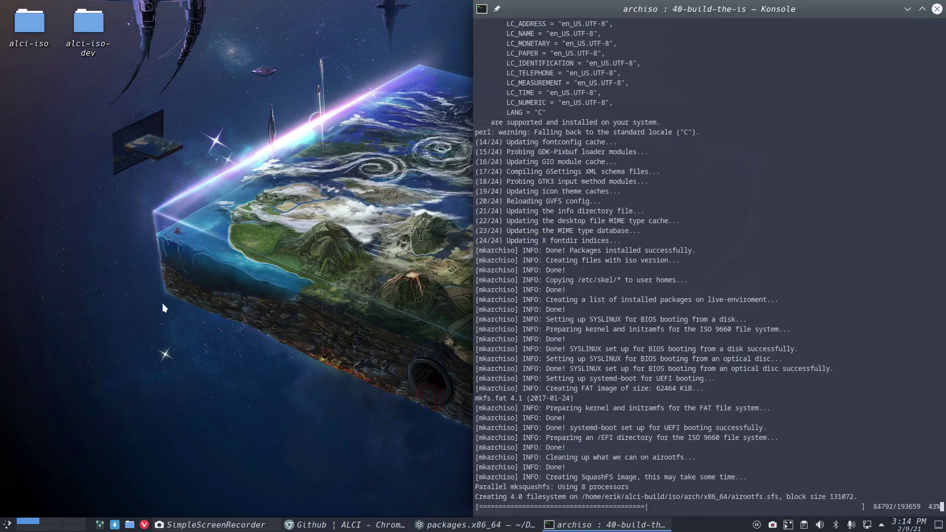
- Glance at Downloads, then open README.md from the desktop alci-iso folder in Sublime Text
{"action": "left_click", "coordinate": [344, 448]}
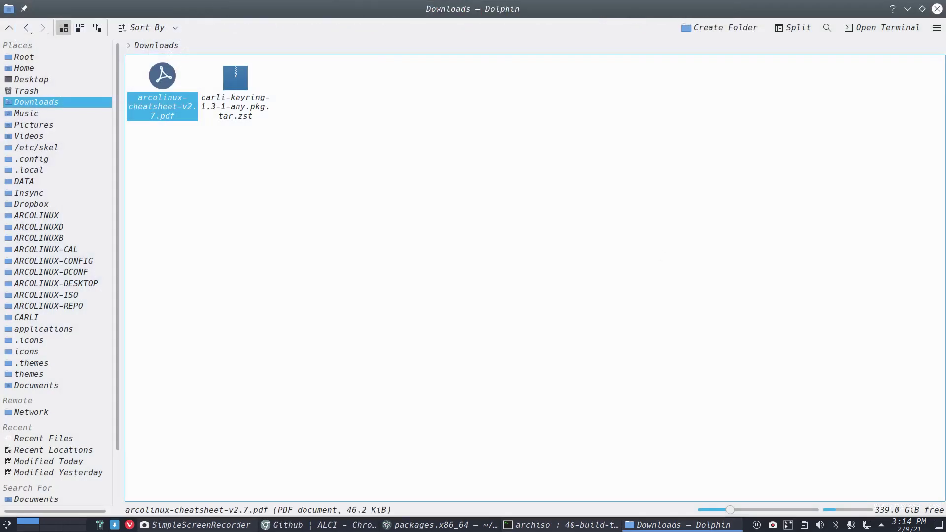
{"action": "left_click", "coordinate": [937, 9]}
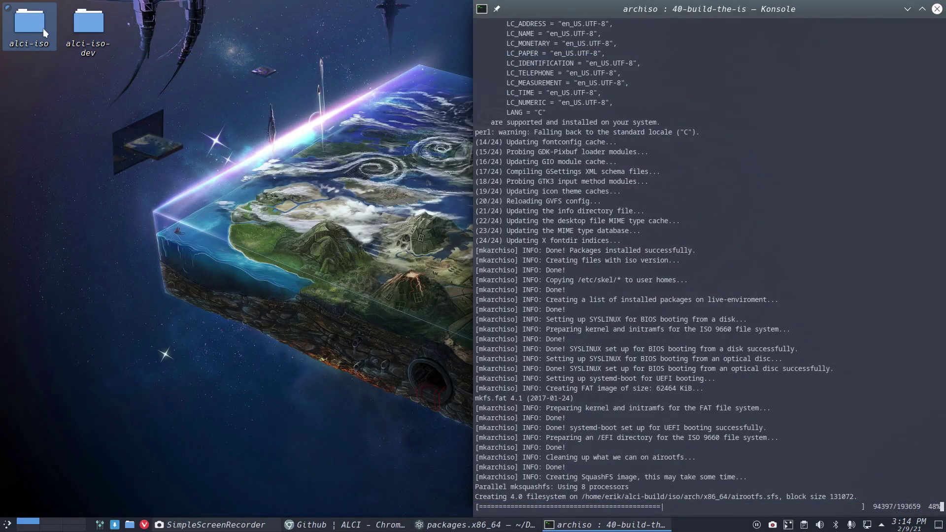
{"action": "left_click", "coordinate": [34, 26]}
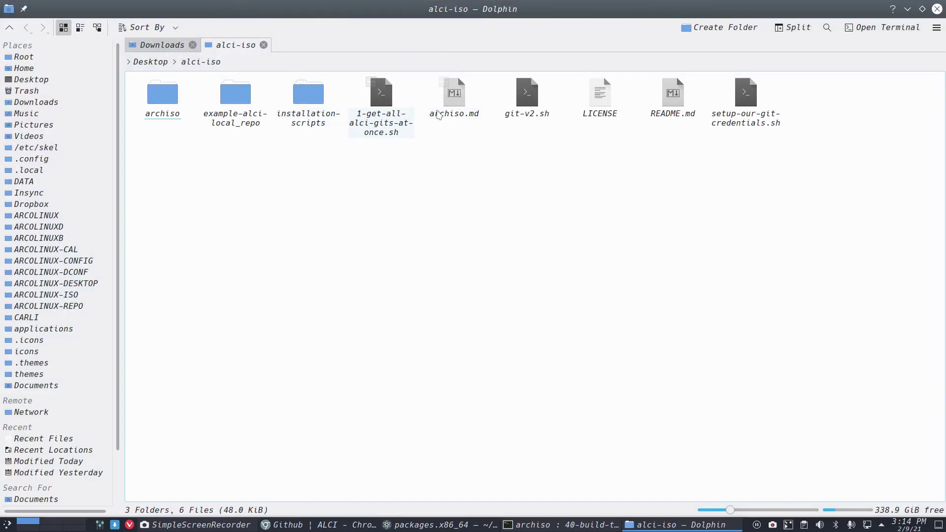
{"action": "double_click", "coordinate": [673, 96]}
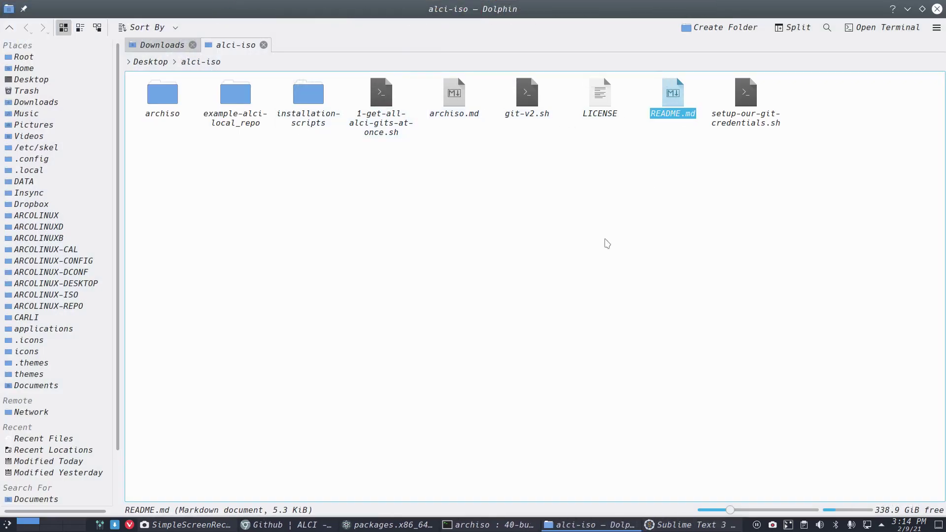
- Highlight 'proc' on line 153 and the umount command on line 157 in the README
{"action": "scroll", "coordinate": [292, 274], "scroll_direction": "down", "scroll_amount": 20}
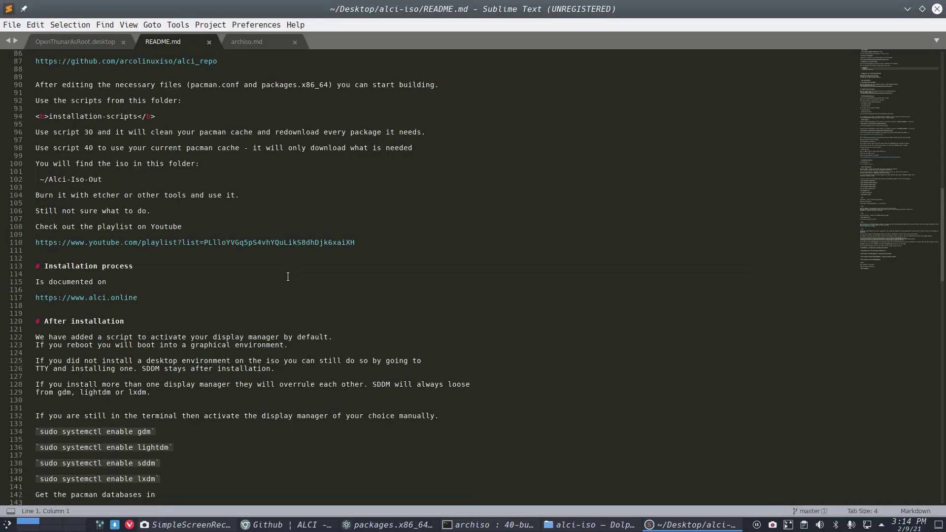
{"action": "scroll", "coordinate": [292, 274], "scroll_direction": "up", "scroll_amount": 18}
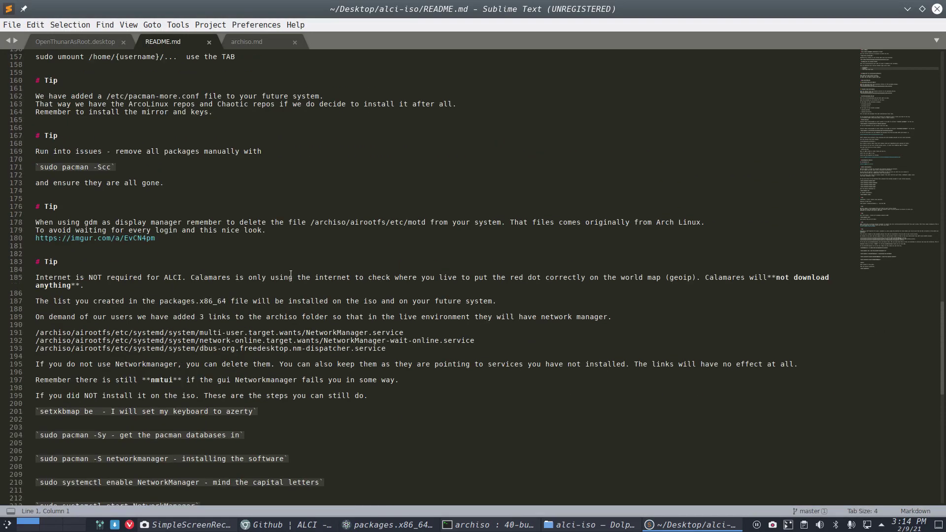
{"action": "scroll", "coordinate": [134, 271], "scroll_direction": "up", "scroll_amount": 11}
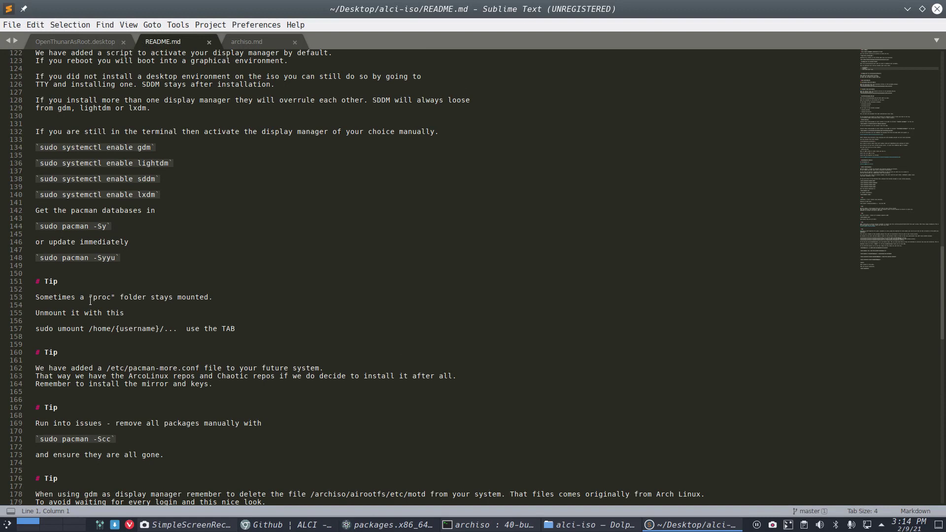
{"action": "left_click_drag", "start_coordinate": [91, 300], "coordinate": [116, 299]}
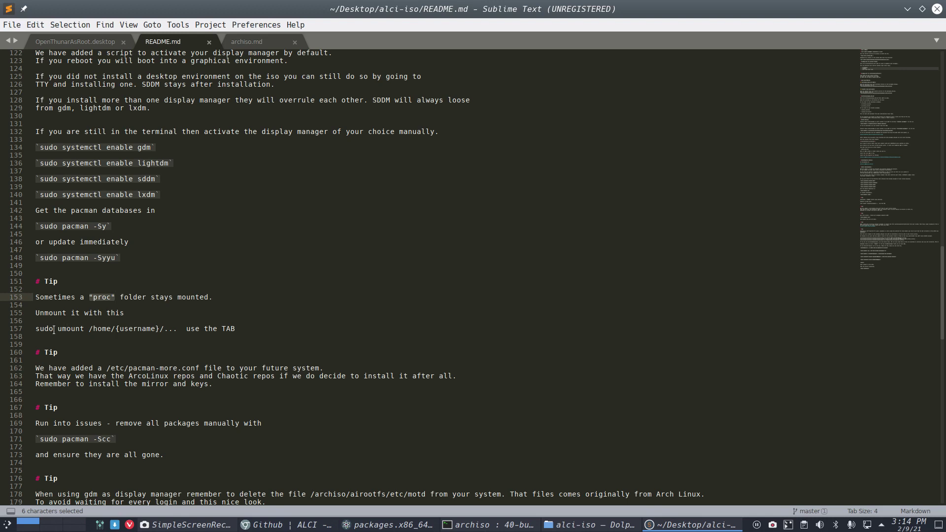
{"action": "left_click_drag", "start_coordinate": [62, 330], "coordinate": [162, 330]}
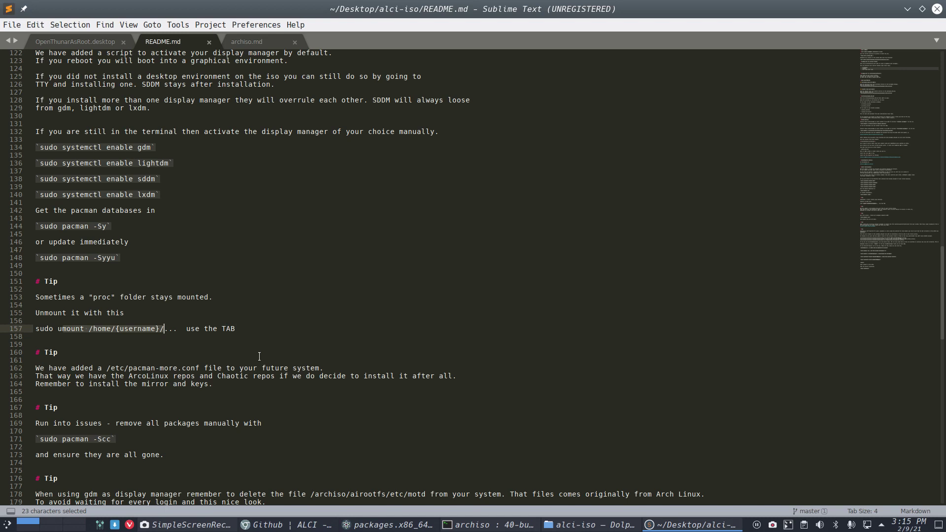
{"action": "scroll", "coordinate": [259, 356], "scroll_direction": "down", "scroll_amount": 2}
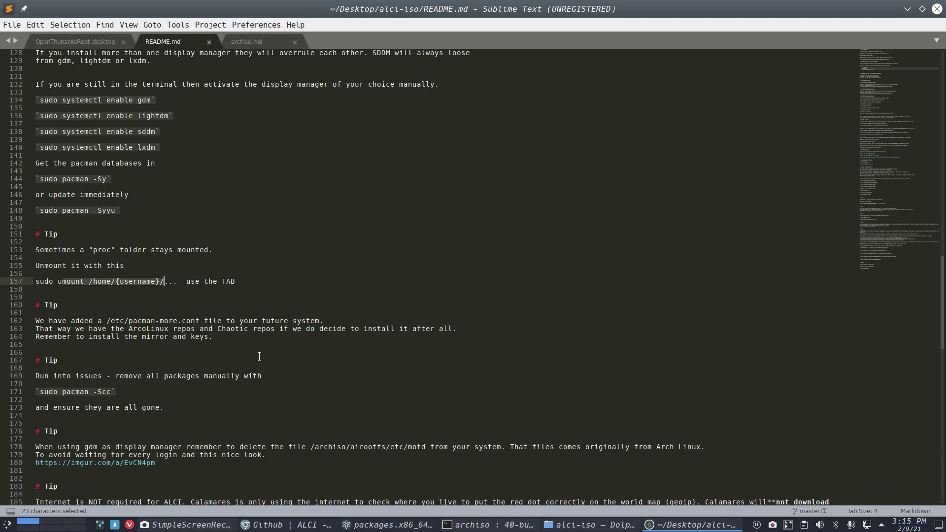
{"action": "scroll", "coordinate": [260, 356], "scroll_direction": "down", "scroll_amount": 1}
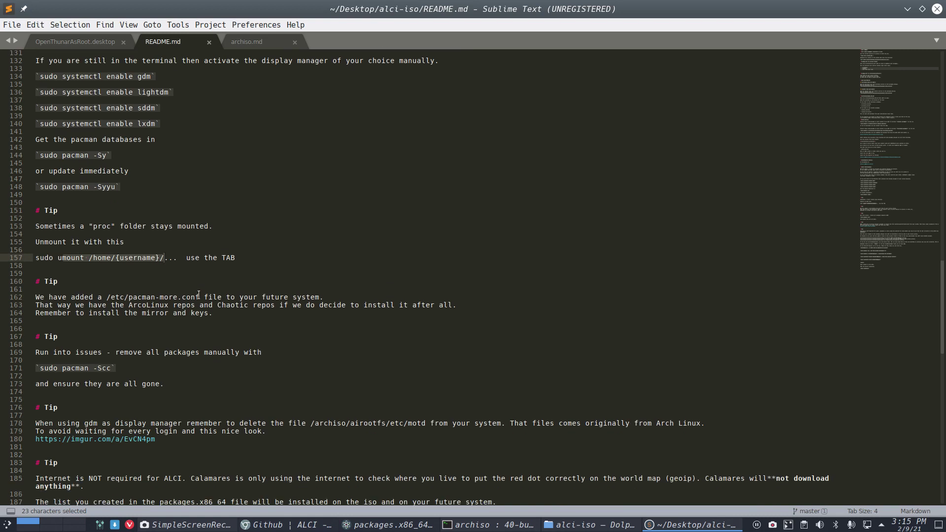
- Highlight the /etc/pacman-more.conf path, its '-more' part, and the word 'issues' on line 169
{"action": "left_click_drag", "start_coordinate": [107, 297], "coordinate": [203, 297]}
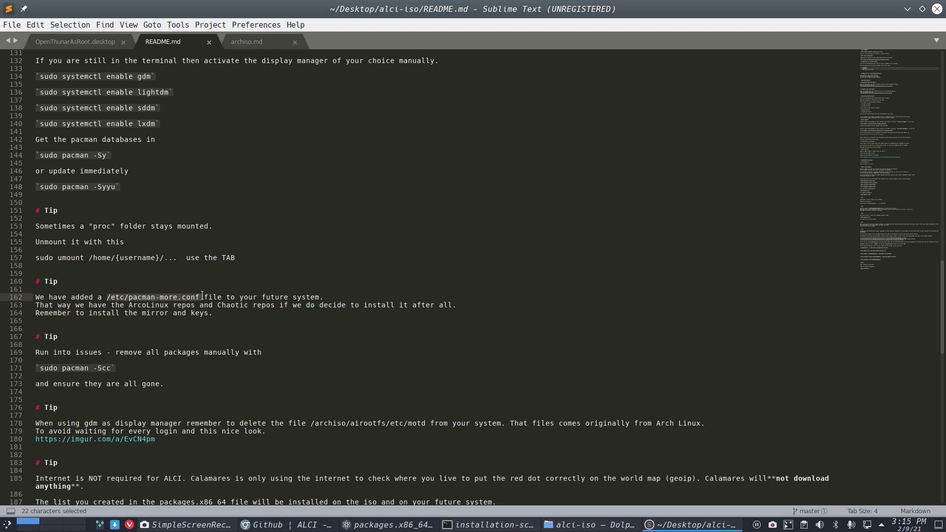
{"action": "left_click", "coordinate": [170, 298]}
{"action": "left_click_drag", "start_coordinate": [156, 298], "coordinate": [178, 298]}
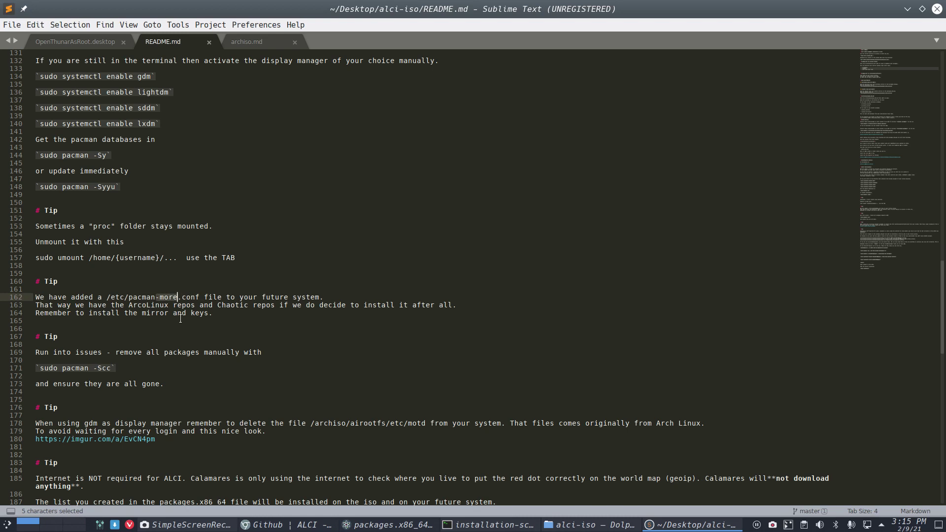
{"action": "scroll", "coordinate": [180, 319], "scroll_direction": "down", "scroll_amount": 1}
{"action": "scroll", "coordinate": [181, 319], "scroll_direction": "down", "scroll_amount": 2}
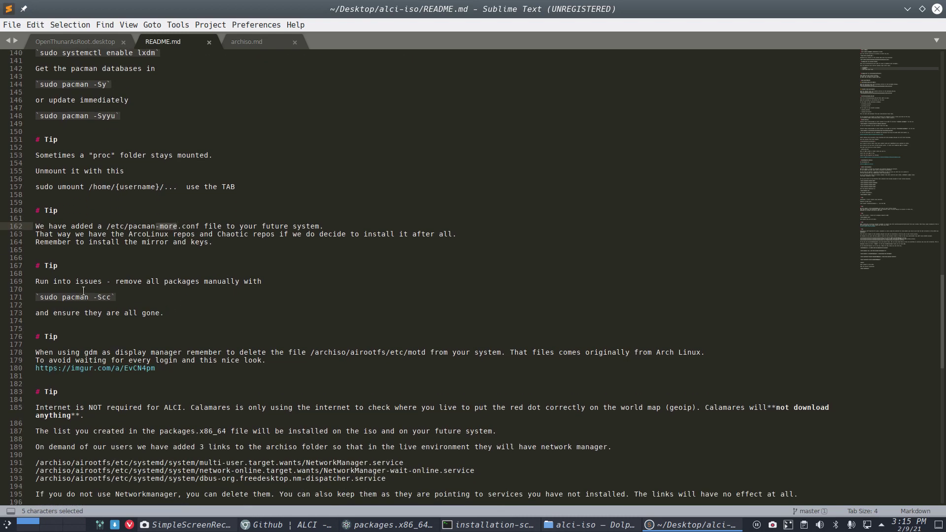
{"action": "left_click_drag", "start_coordinate": [75, 282], "coordinate": [111, 297]}
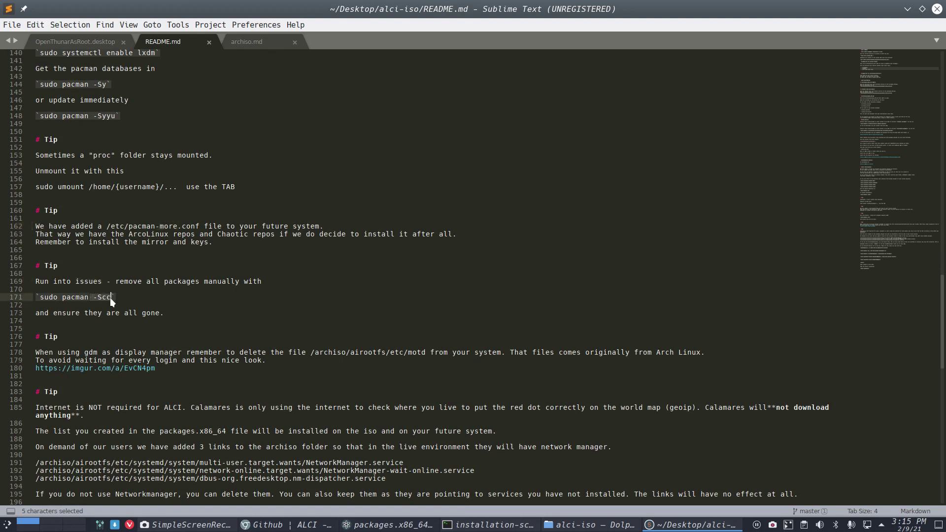
- Move the editor aside, minimize Dolphin, and close Sublime Text and the build terminal
{"action": "left_click_drag", "start_coordinate": [629, 7], "coordinate": [315, 127]}
{"action": "left_click_drag", "start_coordinate": [894, 9], "coordinate": [900, 12]}
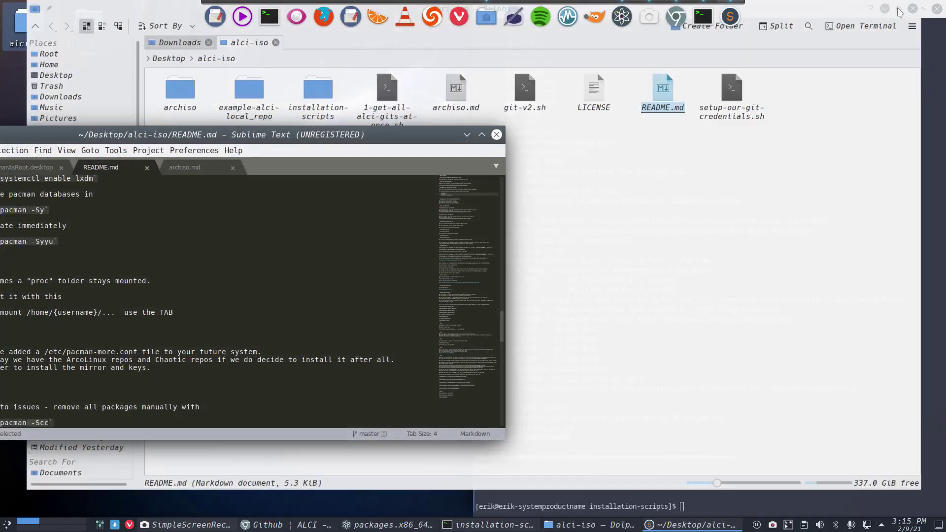
{"action": "left_click", "coordinate": [900, 12]}
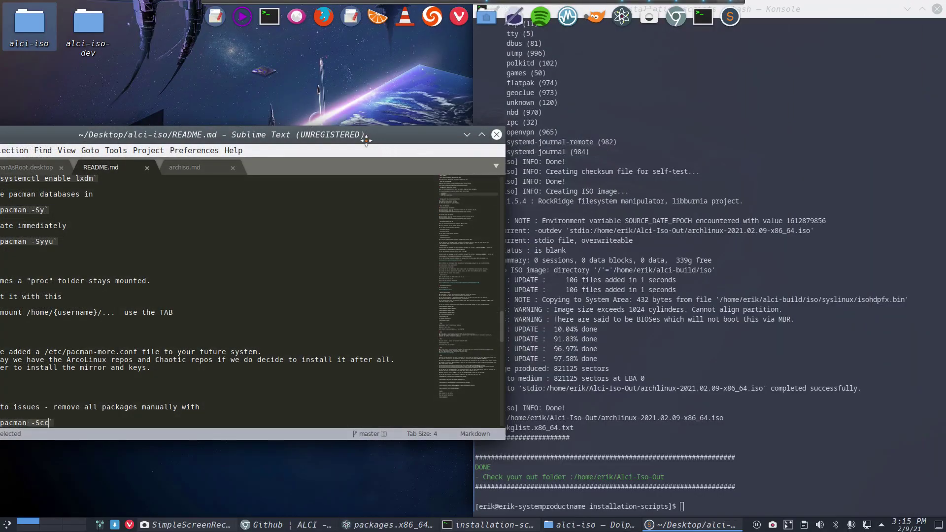
{"action": "left_click_drag", "start_coordinate": [367, 141], "coordinate": [435, 201]}
{"action": "left_click", "coordinate": [558, 194]}
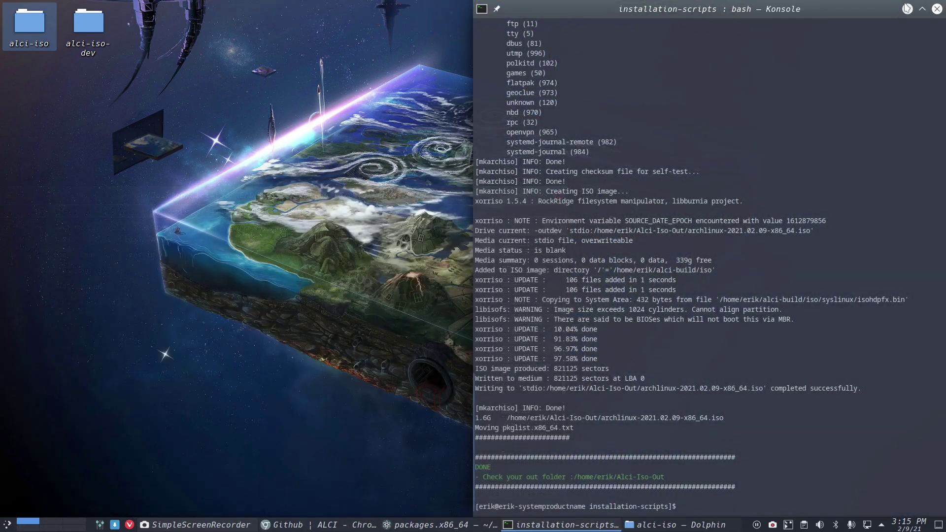
{"action": "left_click", "coordinate": [937, 8]}
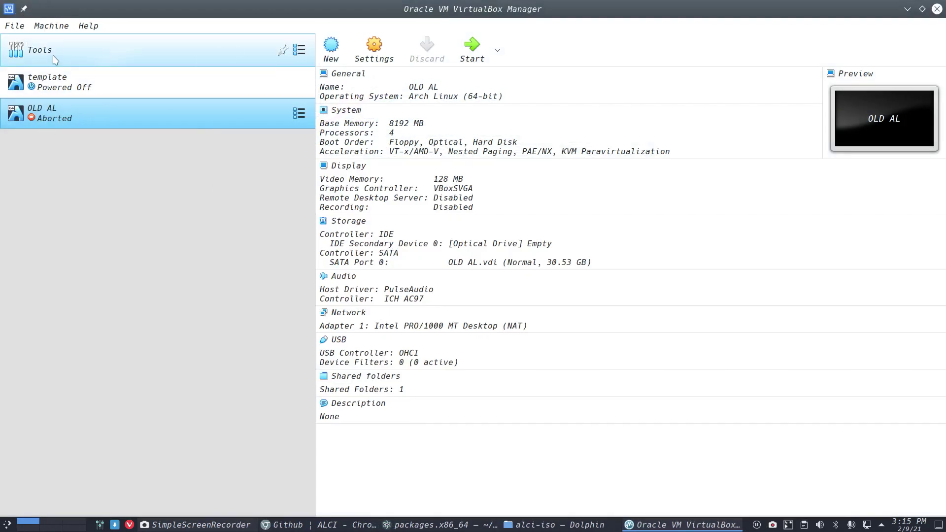
- Clone the template virtual machine under the name ALCI-ISO
{"action": "left_click", "coordinate": [71, 82]}
{"action": "right_click", "coordinate": [72, 83]}
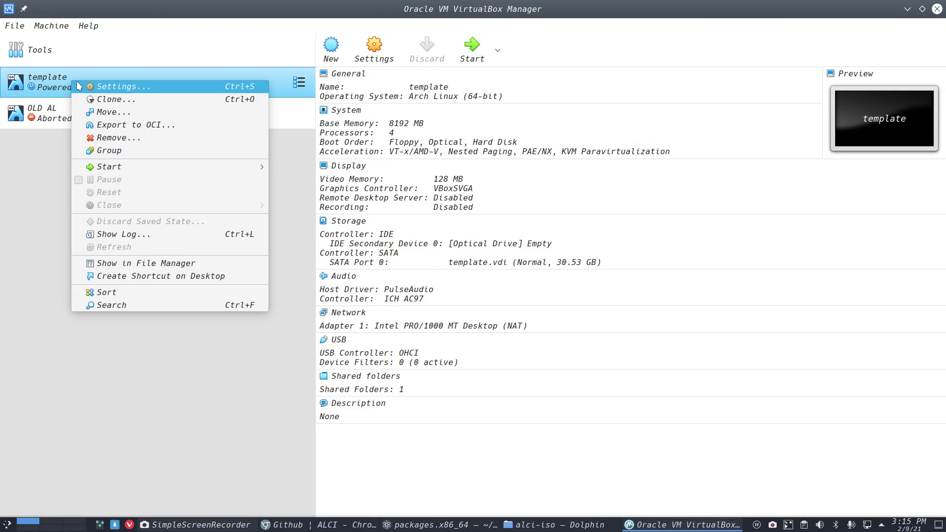
{"action": "left_click", "coordinate": [114, 97]}
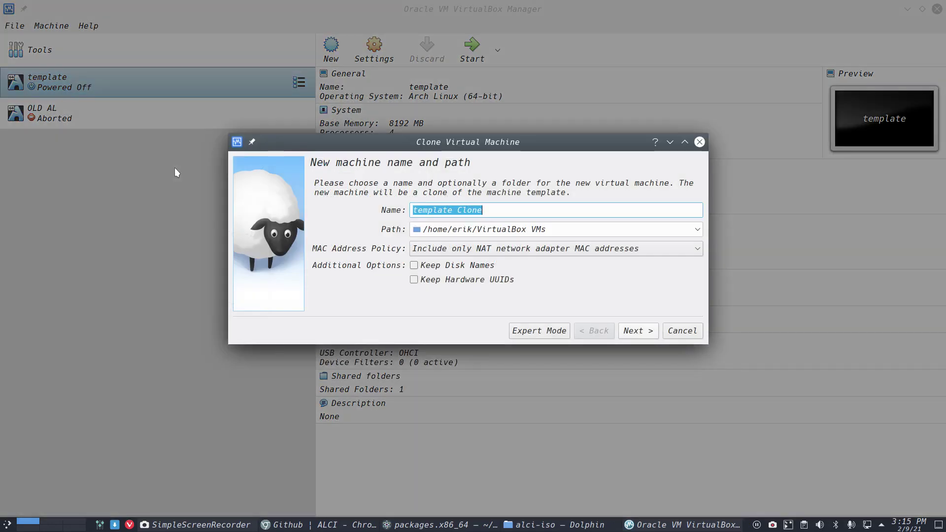
{"action": "type", "text": "AR"}
{"action": "key", "text": "BackSpace"}
{"action": "type", "text": "LCI"}
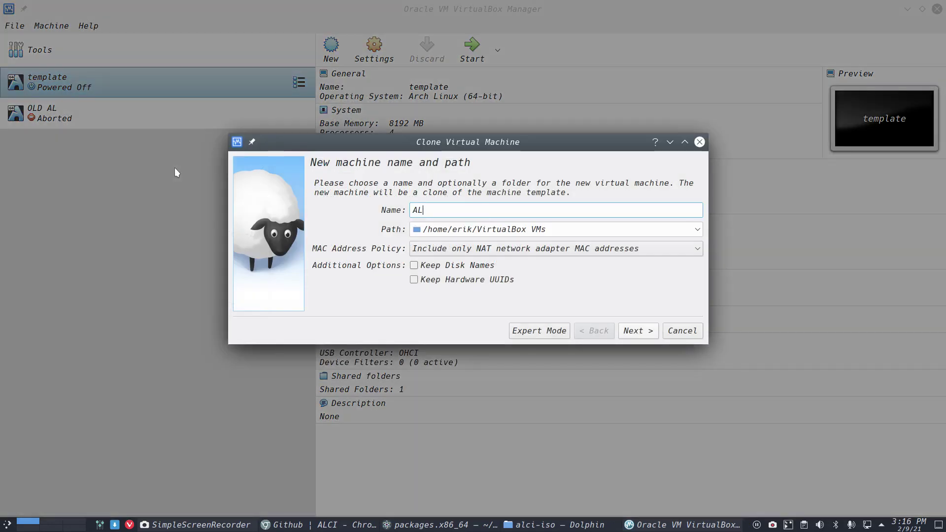
{"action": "type", "text": "-ISO"}
{"action": "key", "text": "Return"}
{"action": "key", "text": "Return"}
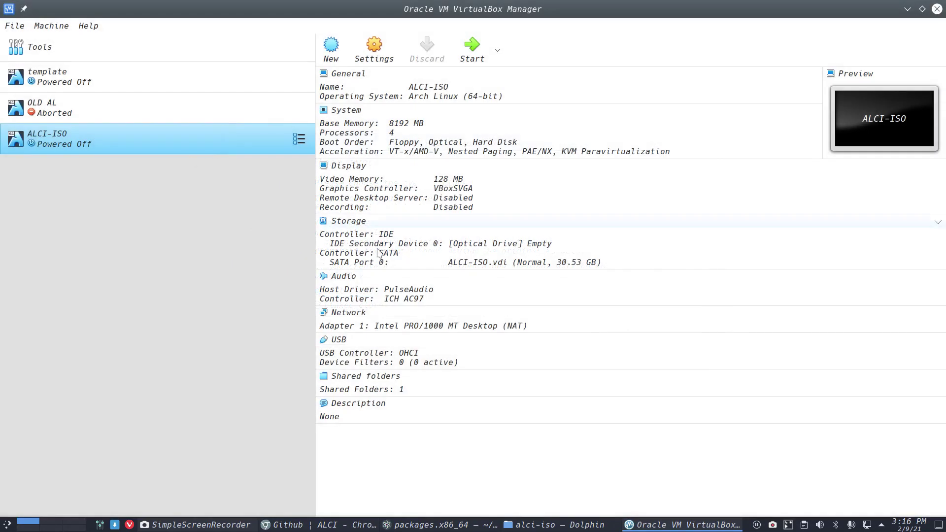
- Load archlinux-2021.02.09-x86_64.iso from Alci-Iso-Out into the optical drive and start ALCI-ISO
{"action": "left_click", "coordinate": [475, 243]}
{"action": "left_click", "coordinate": [508, 261]}
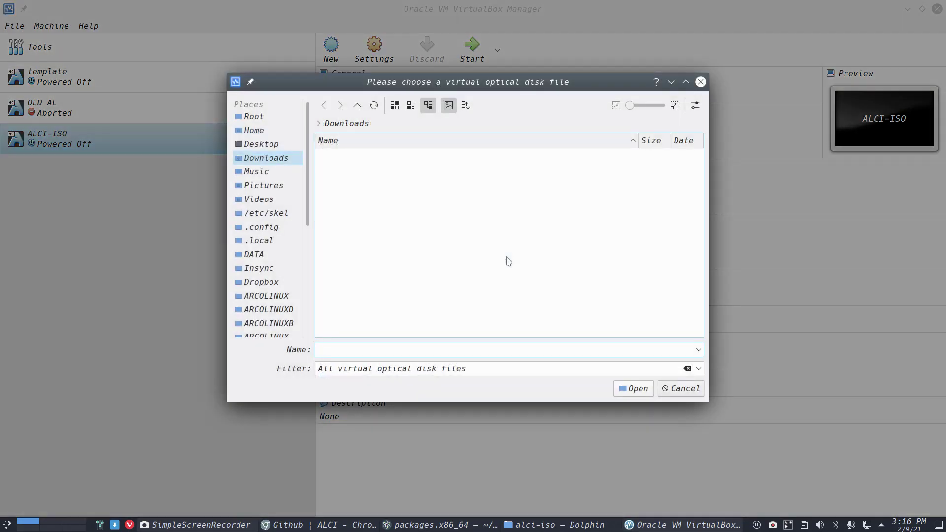
{"action": "left_click", "coordinate": [269, 131]}
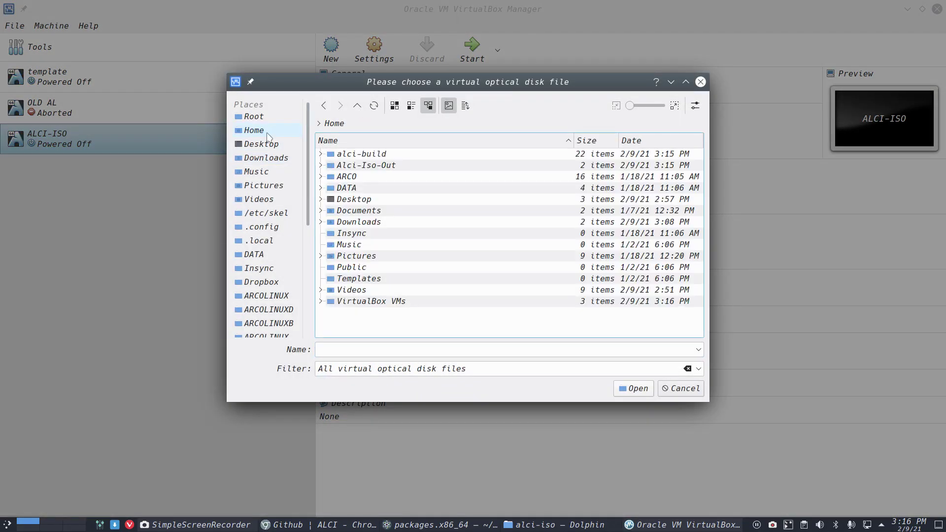
{"action": "left_click", "coordinate": [376, 169]}
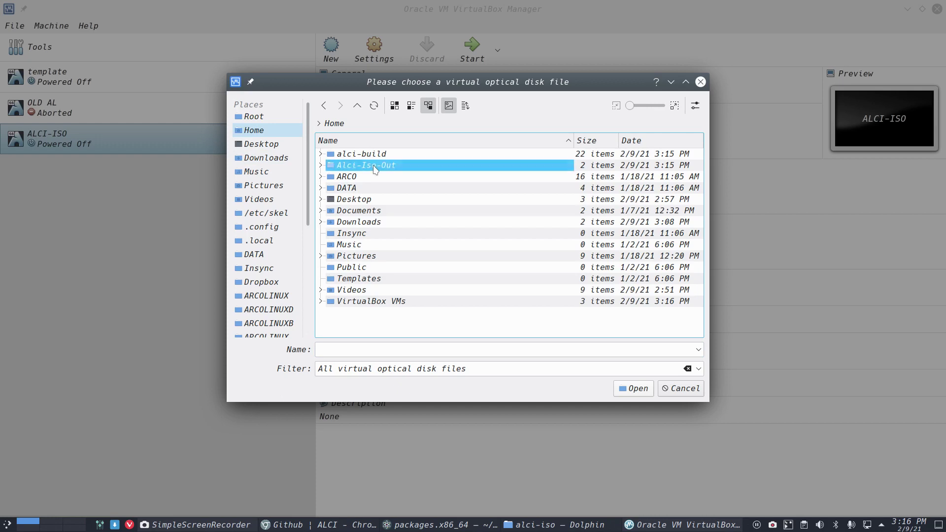
{"action": "double_click", "coordinate": [376, 168]}
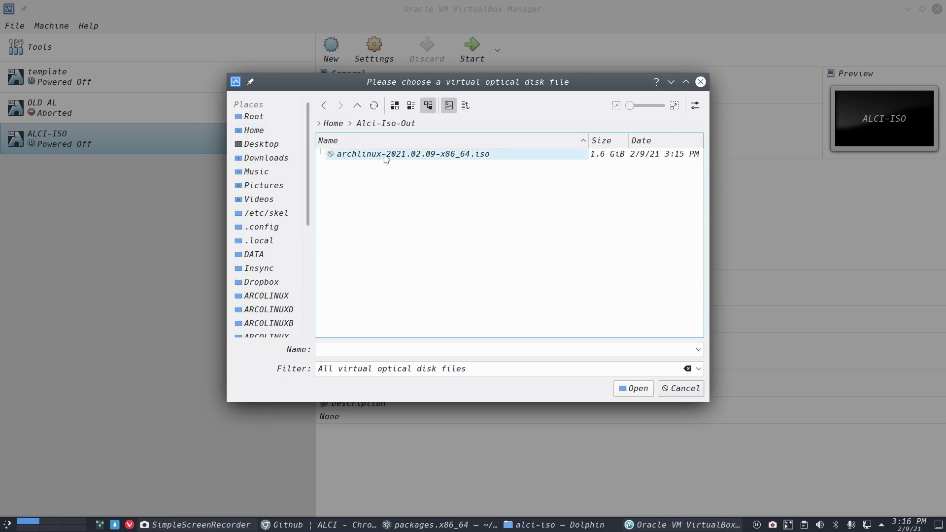
{"action": "left_click", "coordinate": [434, 156]}
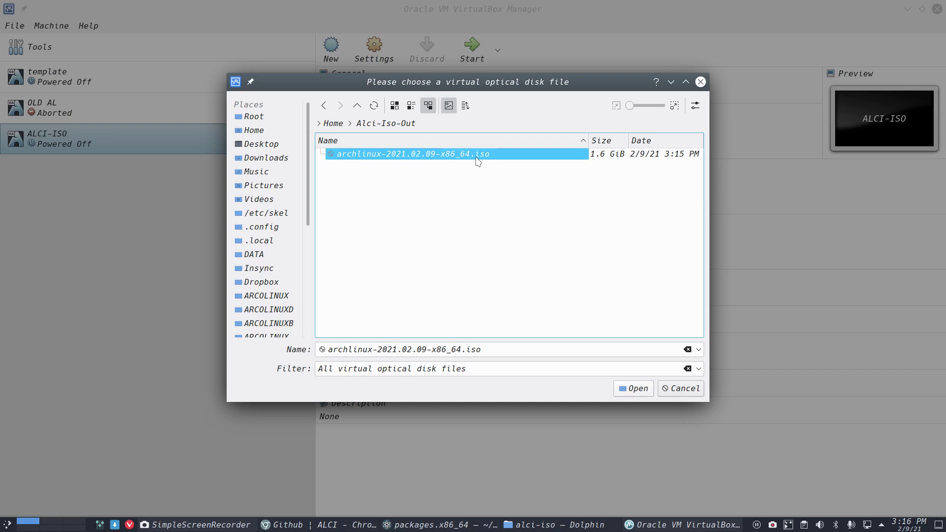
{"action": "left_click", "coordinate": [636, 388]}
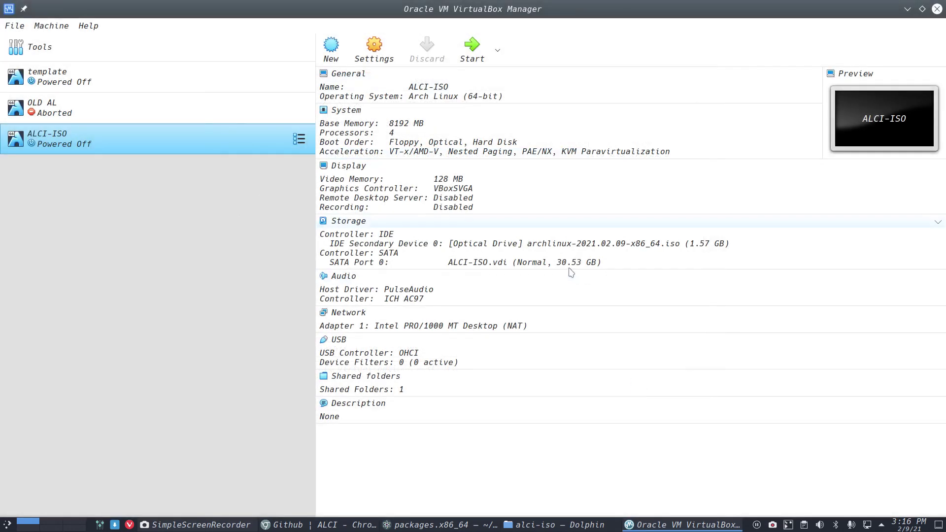
{"action": "left_click", "coordinate": [472, 47]}
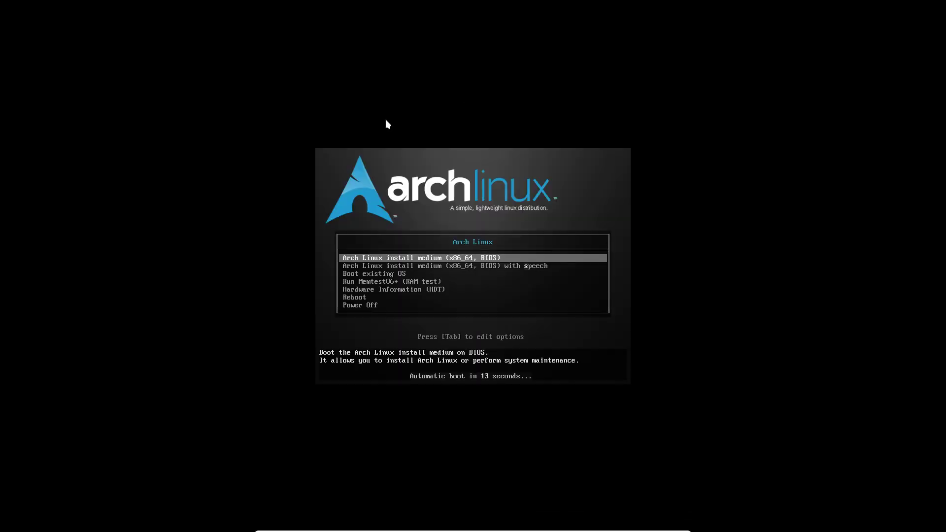
- Boot the default Arch entry, check the Calamares About information, and advance past Welcome
{"action": "key", "text": "Return"}
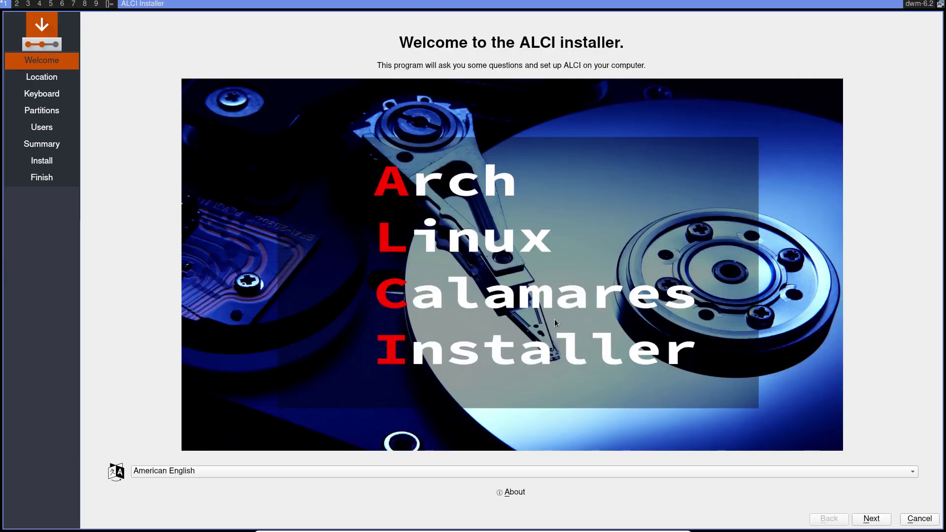
{"action": "left_click", "coordinate": [513, 492]}
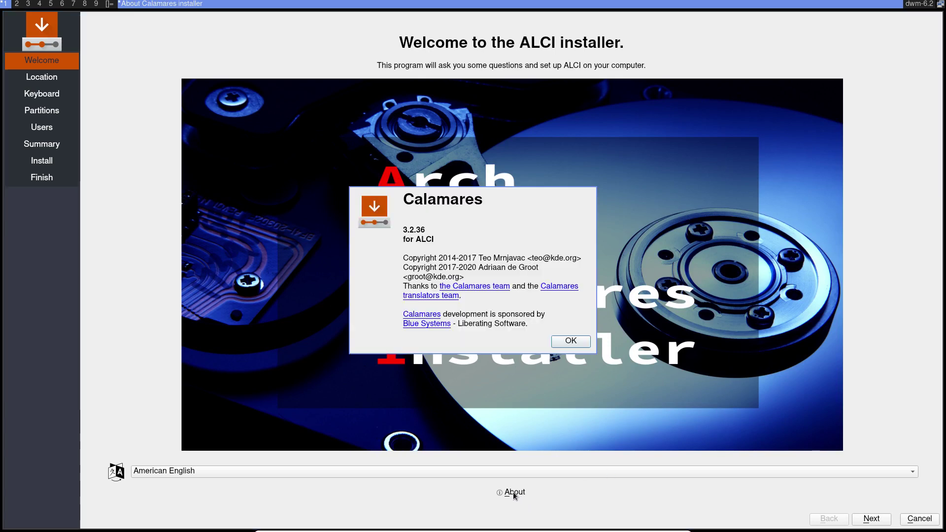
{"action": "left_click", "coordinate": [572, 341]}
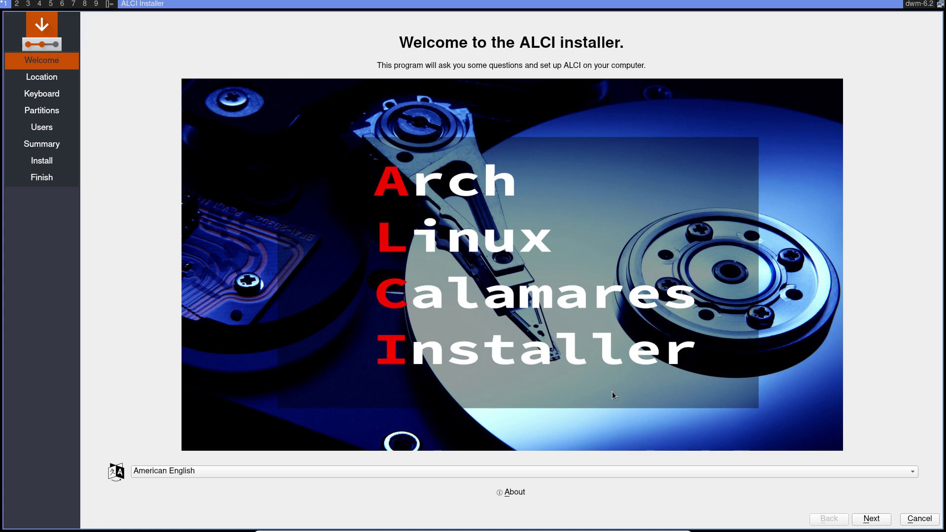
{"action": "left_click", "coordinate": [525, 492]}
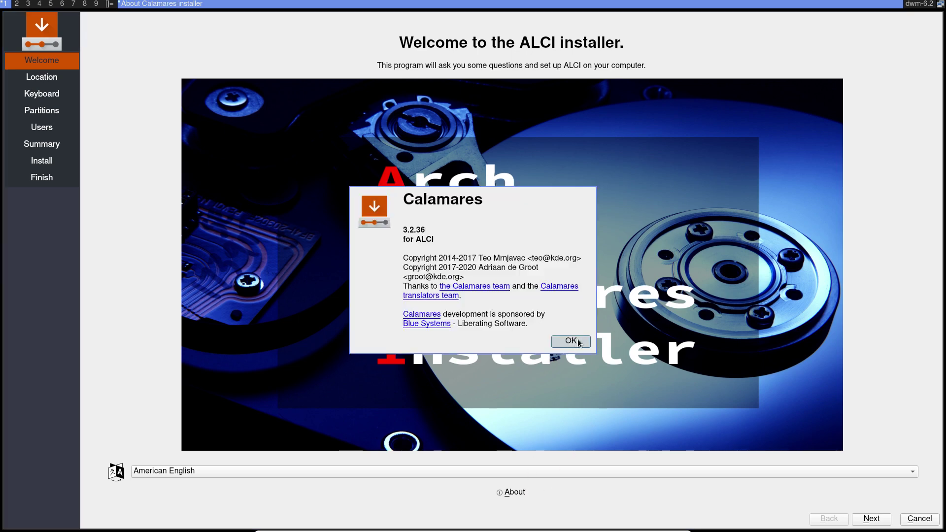
{"action": "left_click", "coordinate": [571, 341]}
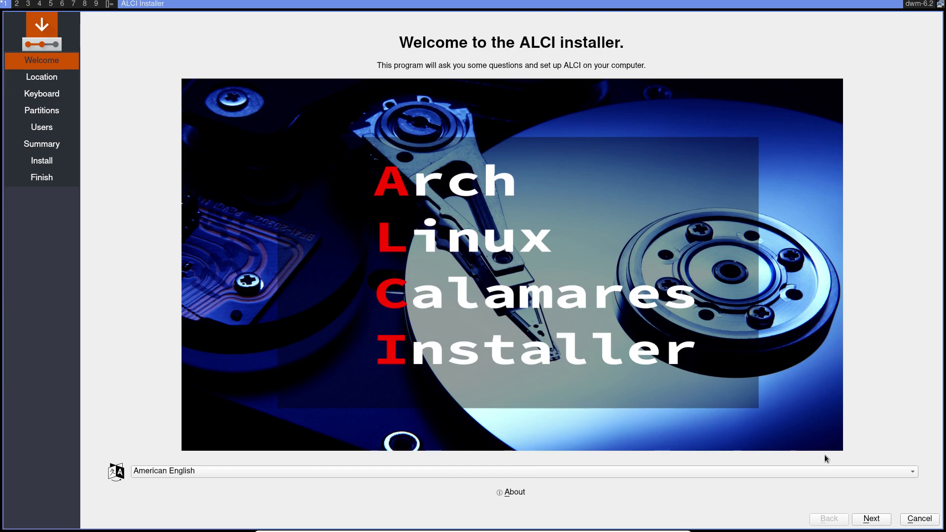
{"action": "left_click", "coordinate": [871, 518]}
- Choose the Belgian keyboard layout and erase the whole disk for the install
{"action": "left_click", "coordinate": [872, 519]}
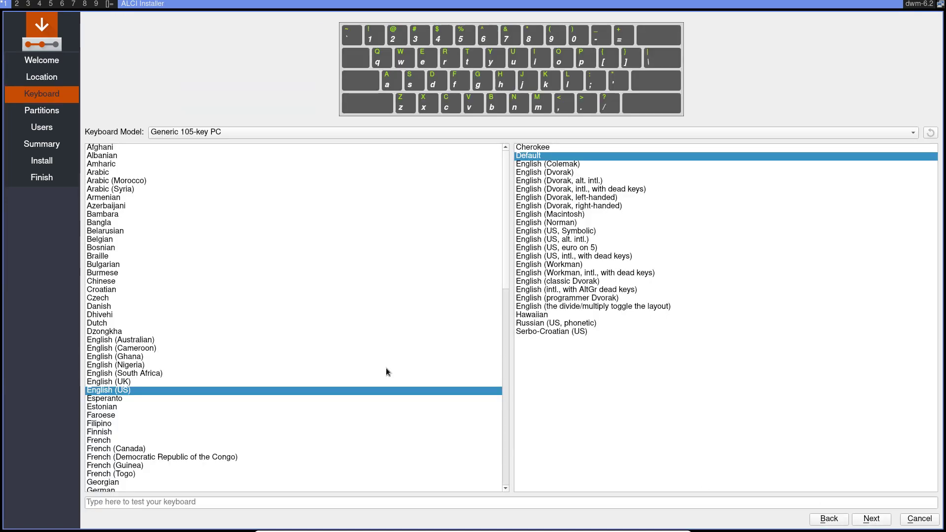
{"action": "left_click", "coordinate": [106, 239]}
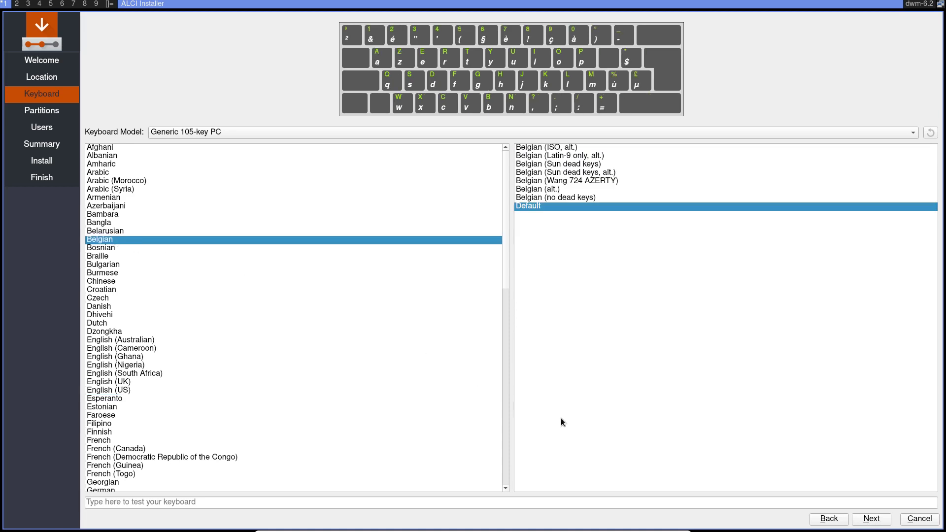
{"action": "left_click", "coordinate": [871, 518]}
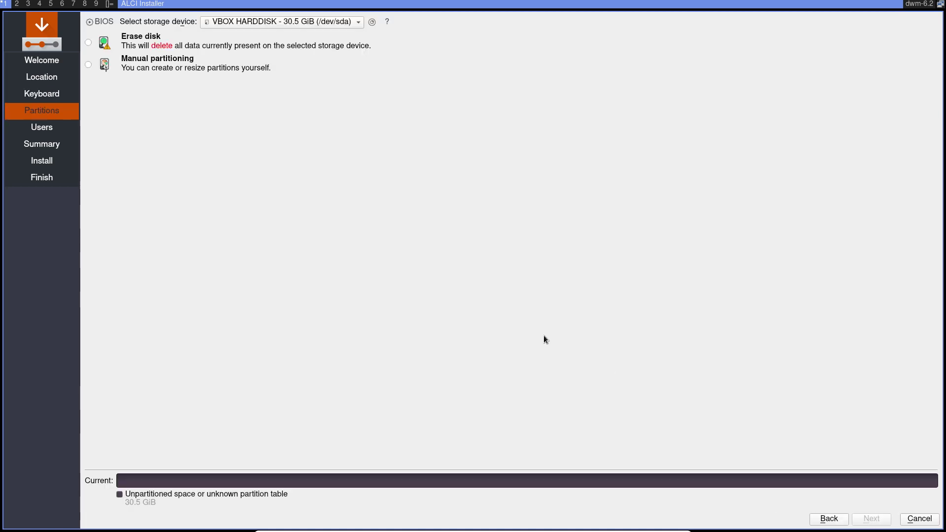
{"action": "left_click", "coordinate": [89, 43]}
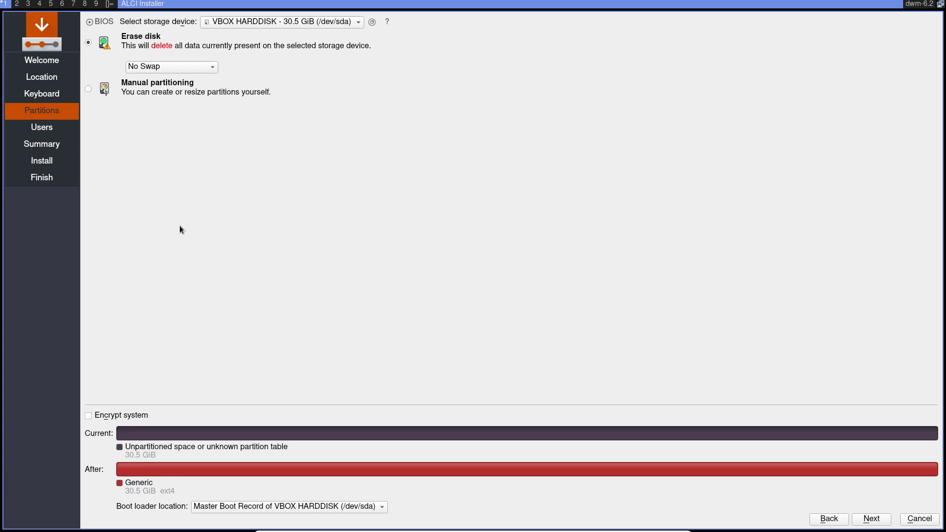
{"action": "left_click", "coordinate": [878, 521]}
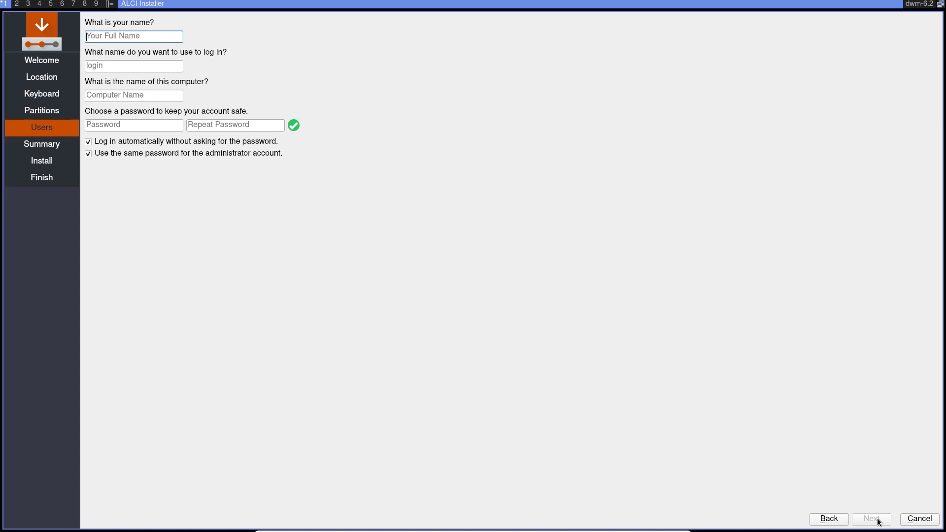
- Enter the user's full name and login name, then proceed through the summary to install
{"action": "type", "text": "erik"}
{"action": "key", "text": "Tab"}
{"action": "key", "text": "Tab"}
{"action": "key", "text": "Tab"}
{"action": "type", "text": "e"}
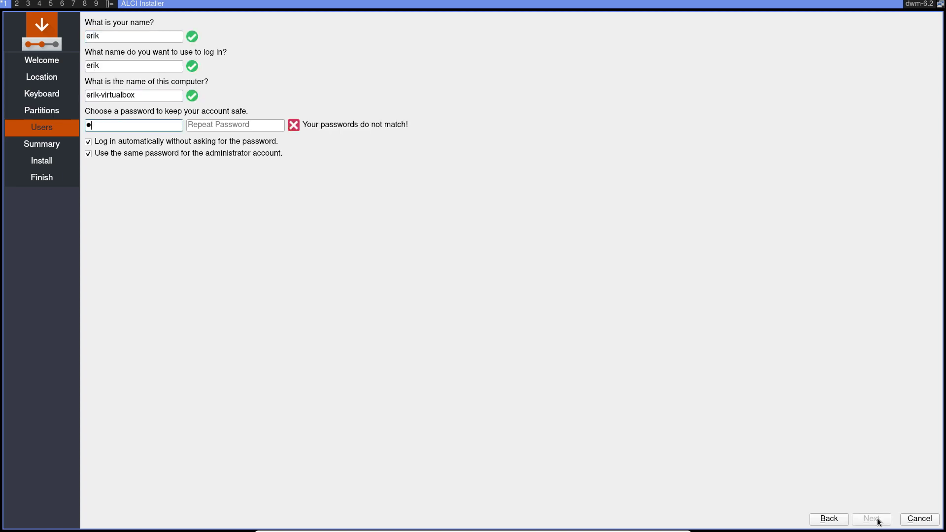
{"action": "type", "text": "rik"}
{"action": "key", "text": "Tab"}
{"action": "type", "text": "erik"}
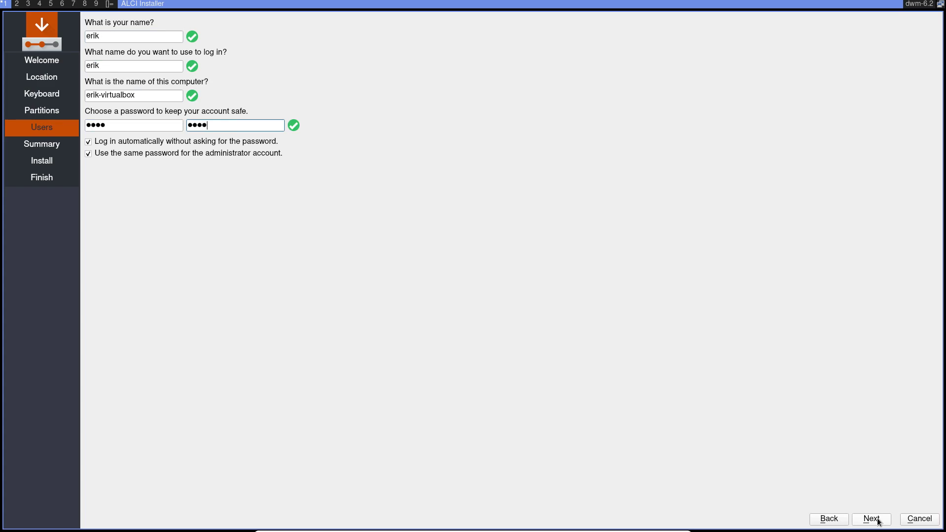
{"action": "left_click", "coordinate": [884, 522]}
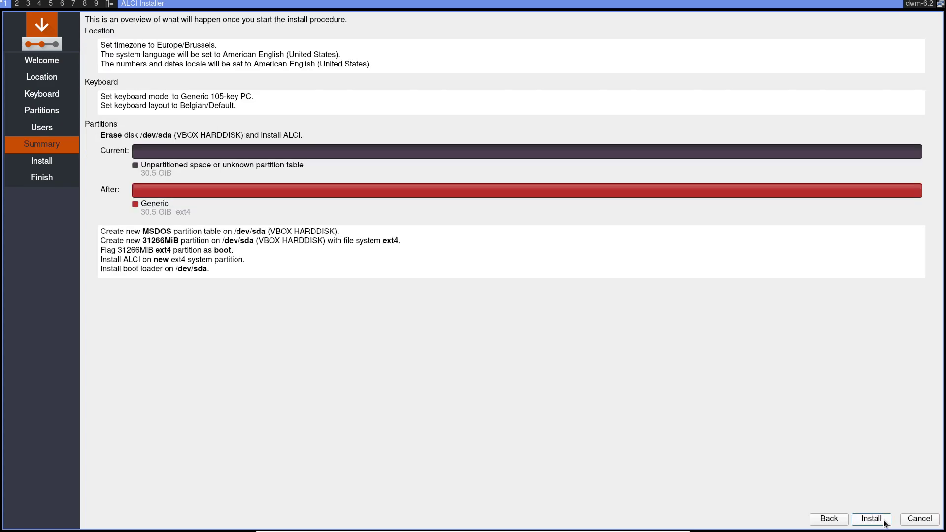
{"action": "left_click", "coordinate": [885, 522]}
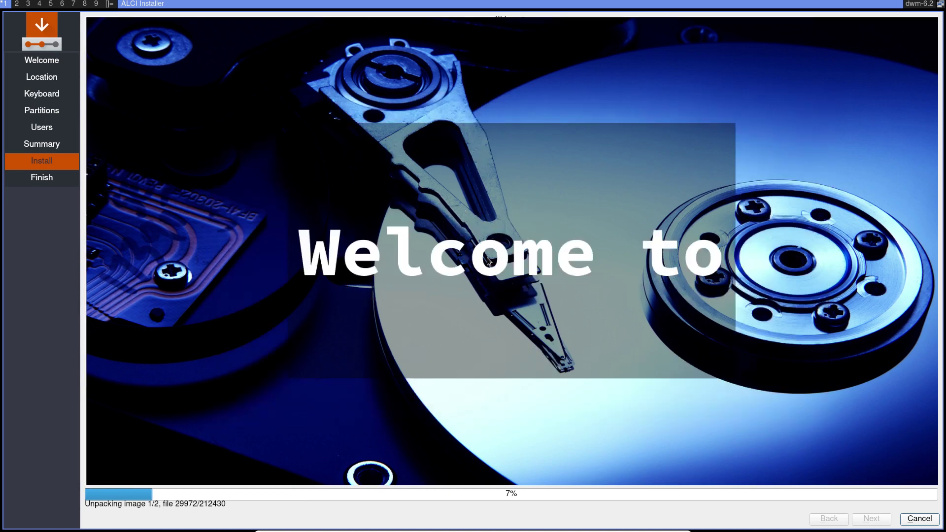
- Check the wired network tray menu while the installation runs to completion
{"action": "left_click", "coordinate": [940, 4]}
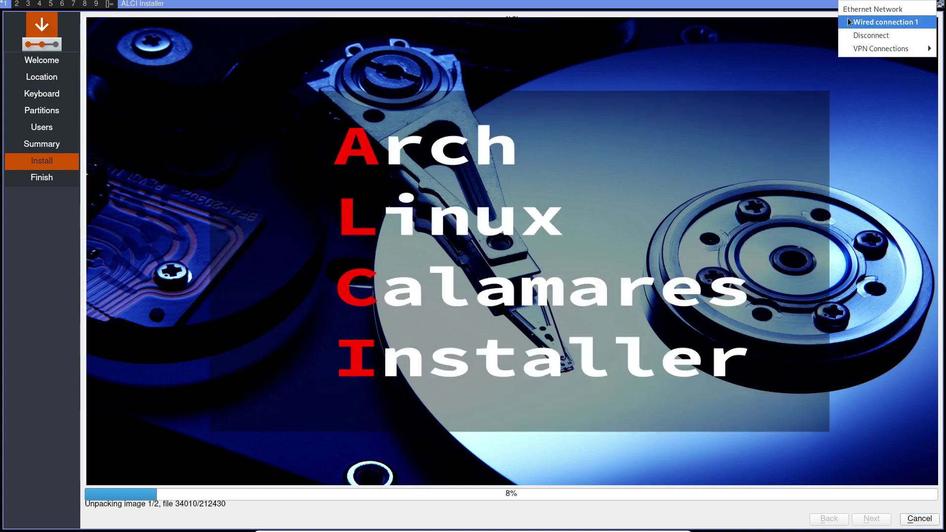
{"action": "left_click", "coordinate": [820, 7]}
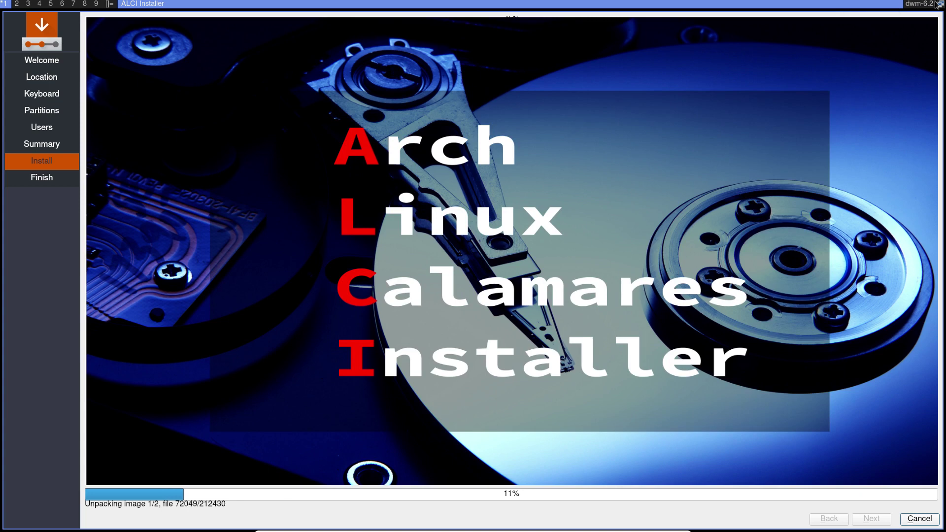
{"action": "mouse_move", "coordinate": [941, 10]}
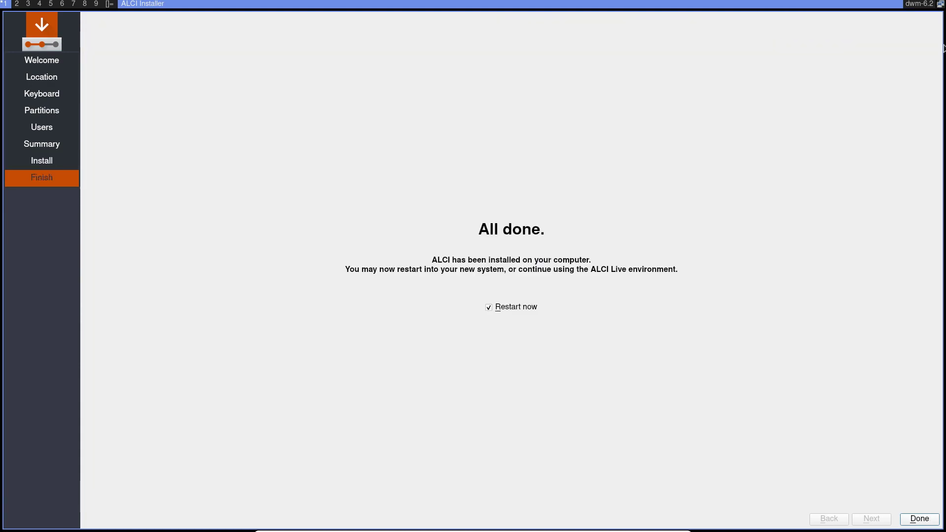
- Restart from the finished installer and boot the existing installed system through GRUB
{"action": "left_click", "coordinate": [917, 518]}
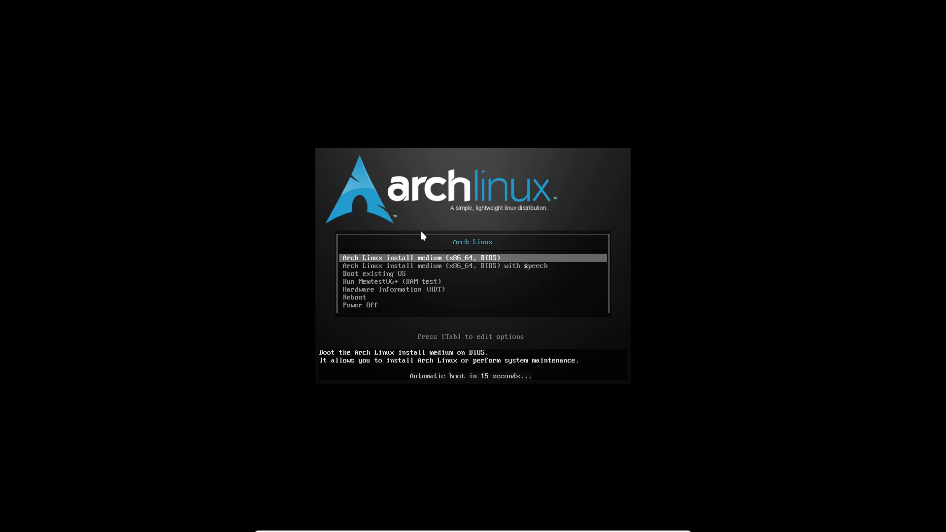
{"action": "key", "text": "Down"}
{"action": "key", "text": "Down"}
{"action": "key", "text": "Return"}
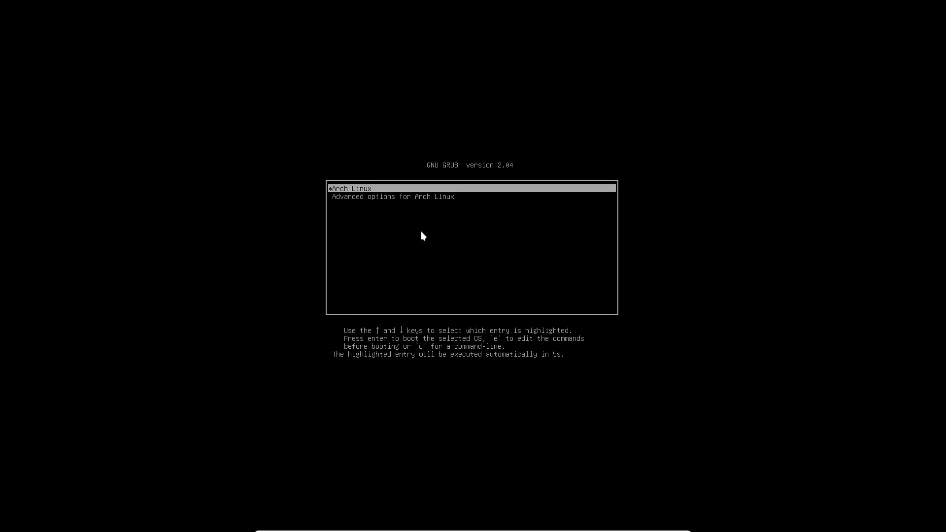
{"action": "key", "text": "Return"}
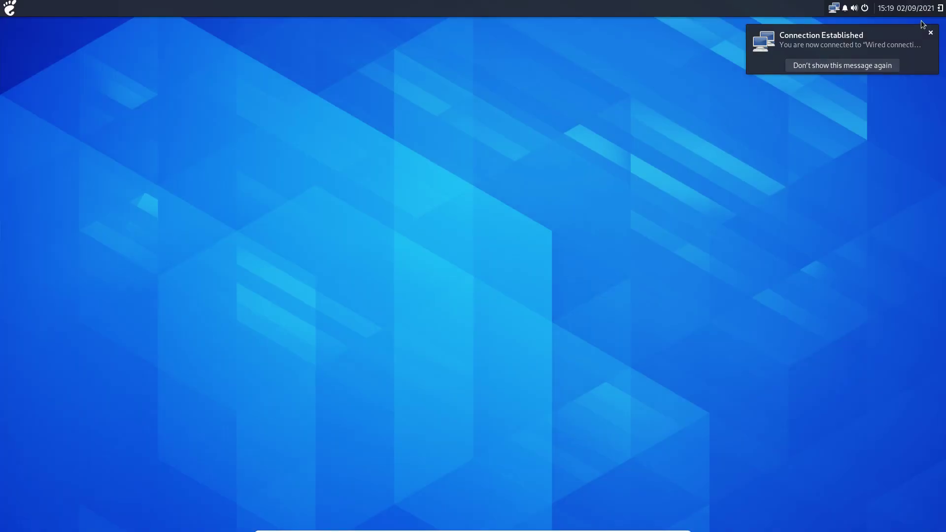
- Dismiss the Connection Established notice and browse every Budgie menu category, Accessories through Utilities
{"action": "left_click", "coordinate": [931, 33]}
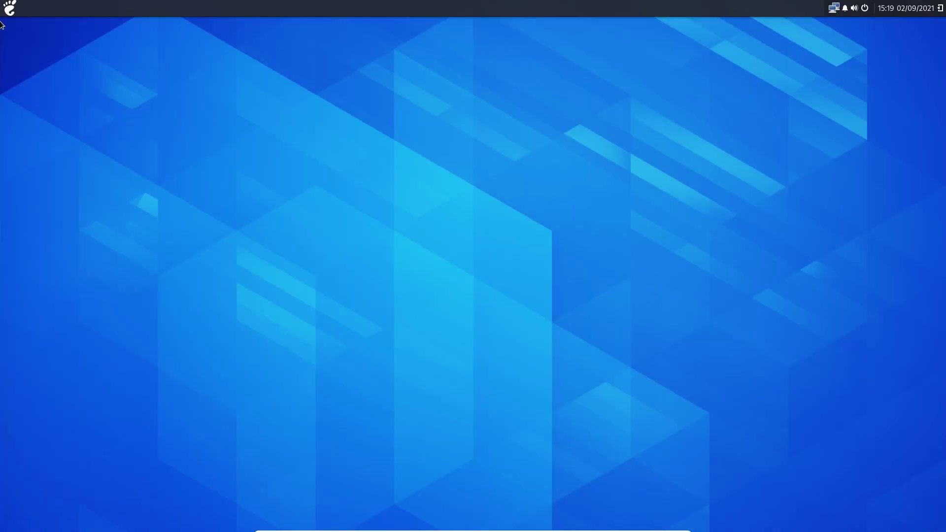
{"action": "left_click", "coordinate": [9, 8]}
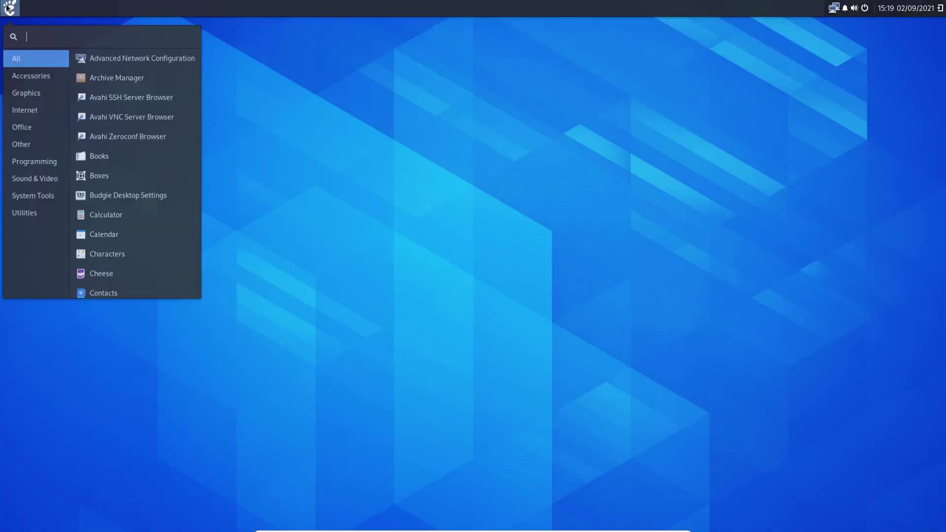
{"action": "left_click", "coordinate": [27, 75]}
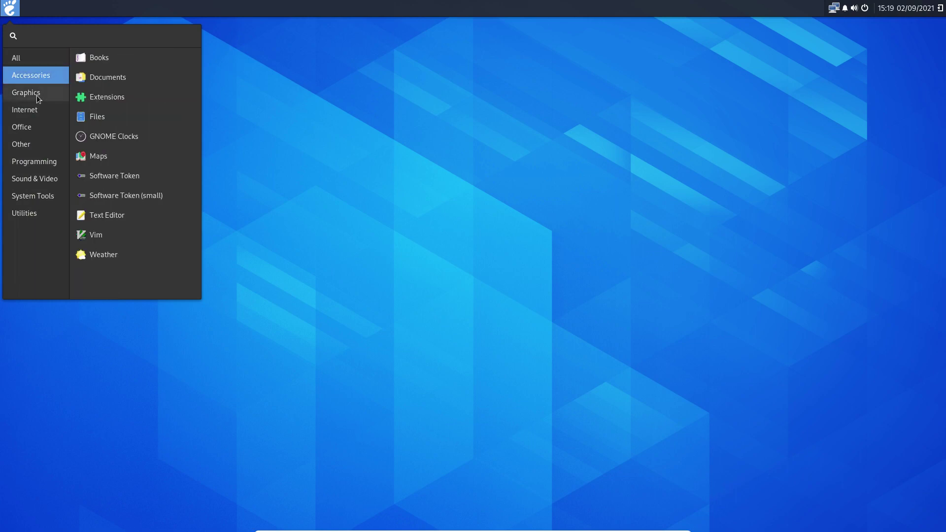
{"action": "left_click", "coordinate": [38, 97]}
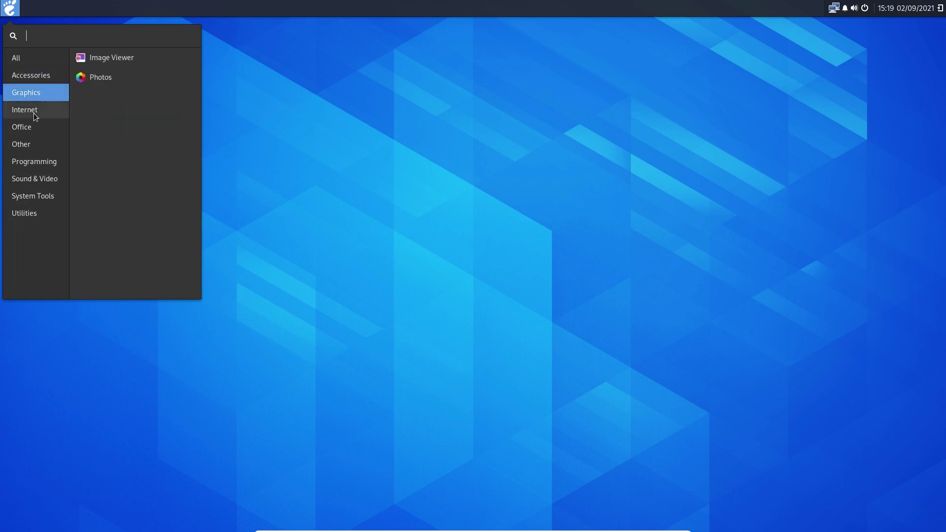
{"action": "left_click", "coordinate": [34, 112]}
{"action": "left_click", "coordinate": [36, 126]}
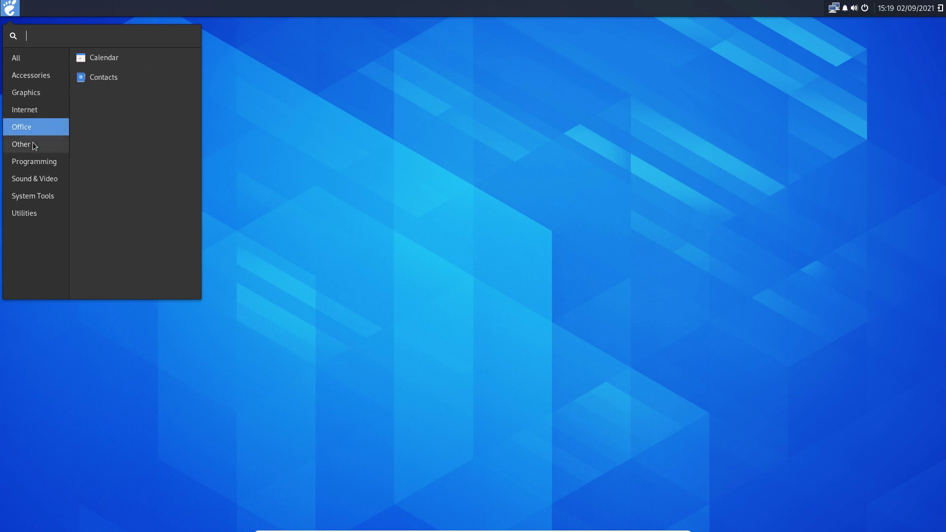
{"action": "left_click", "coordinate": [32, 144]}
{"action": "left_click", "coordinate": [37, 161]}
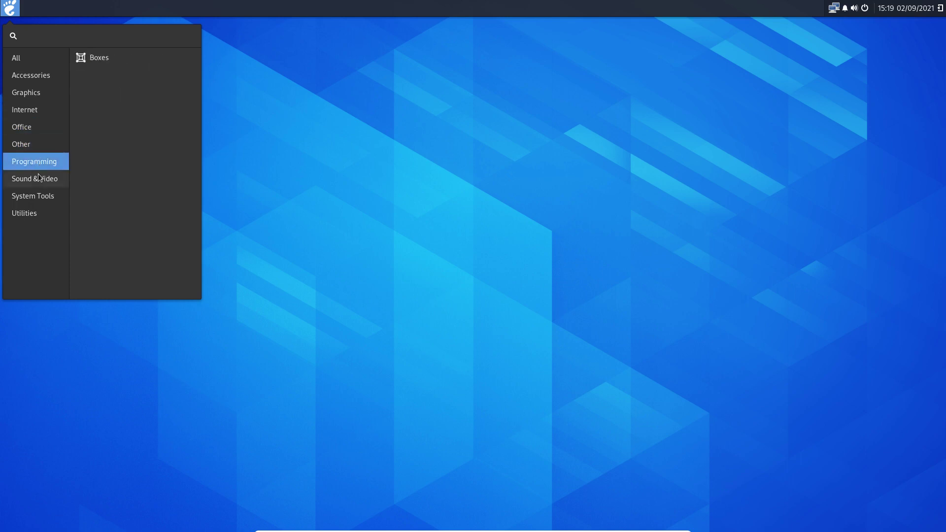
{"action": "left_click", "coordinate": [38, 178]}
{"action": "left_click", "coordinate": [36, 195]}
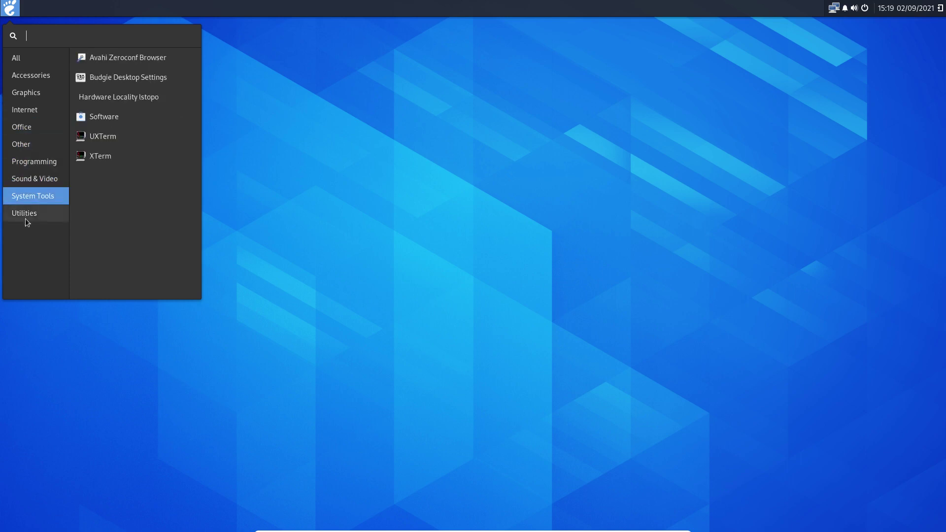
{"action": "left_click", "coordinate": [25, 219]}
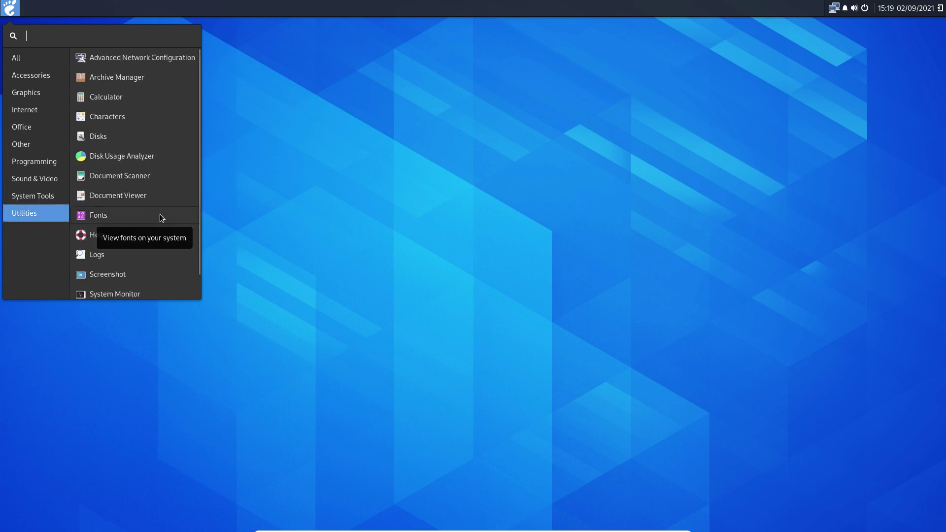
{"action": "left_click", "coordinate": [573, 83]}
{"action": "right_click", "coordinate": [547, 51]}
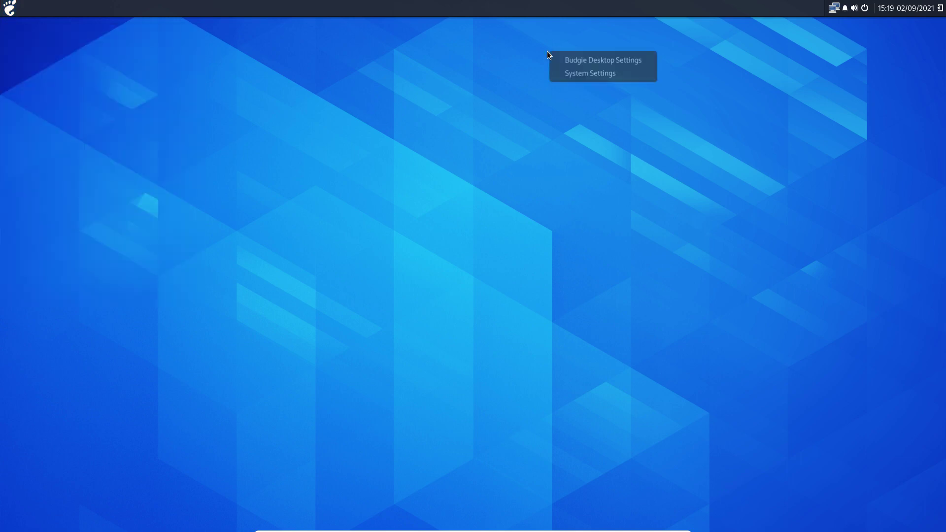
{"action": "left_click", "coordinate": [592, 60]}
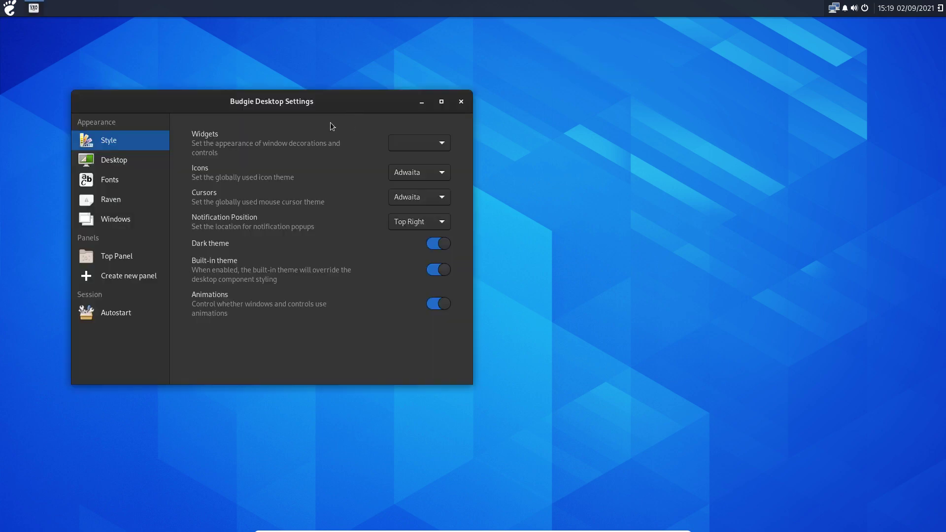
{"action": "left_click", "coordinate": [126, 158]}
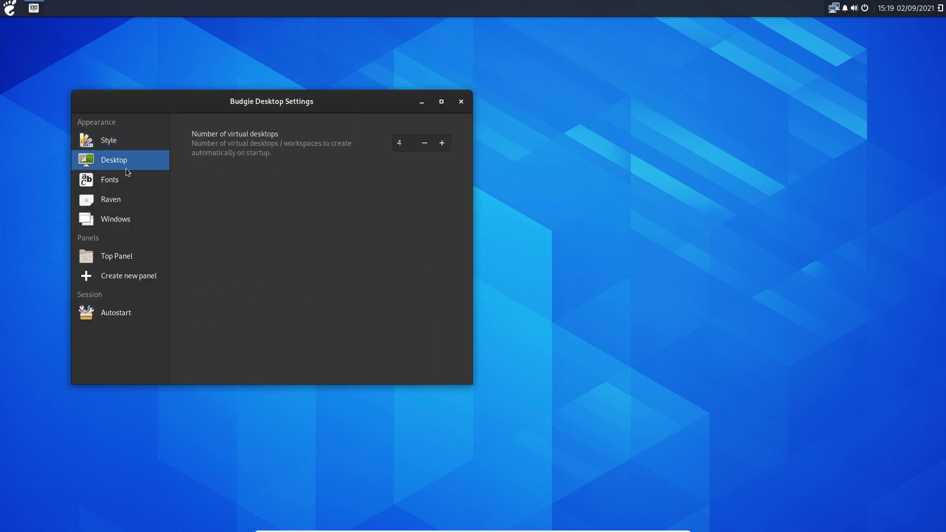
{"action": "left_click", "coordinate": [120, 179]}
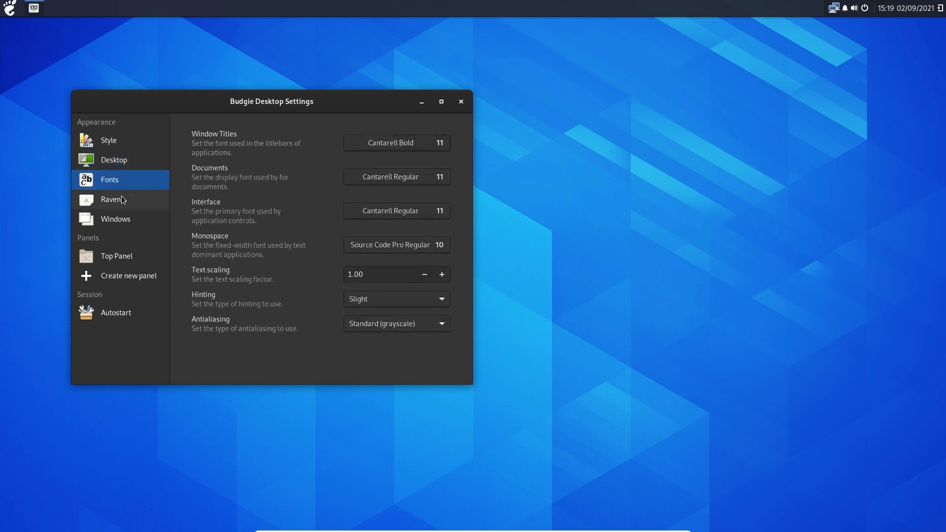
{"action": "left_click", "coordinate": [123, 199]}
{"action": "left_click", "coordinate": [123, 221]}
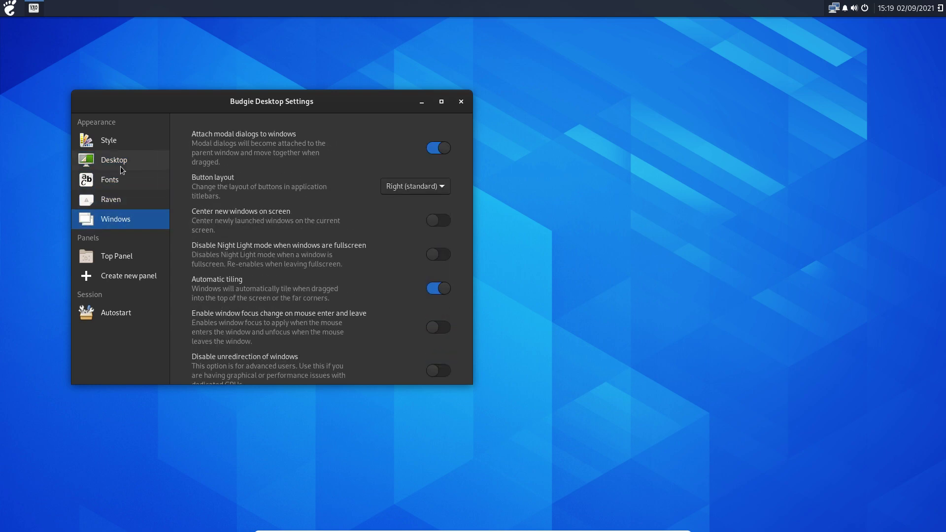
{"action": "left_click", "coordinate": [124, 141]}
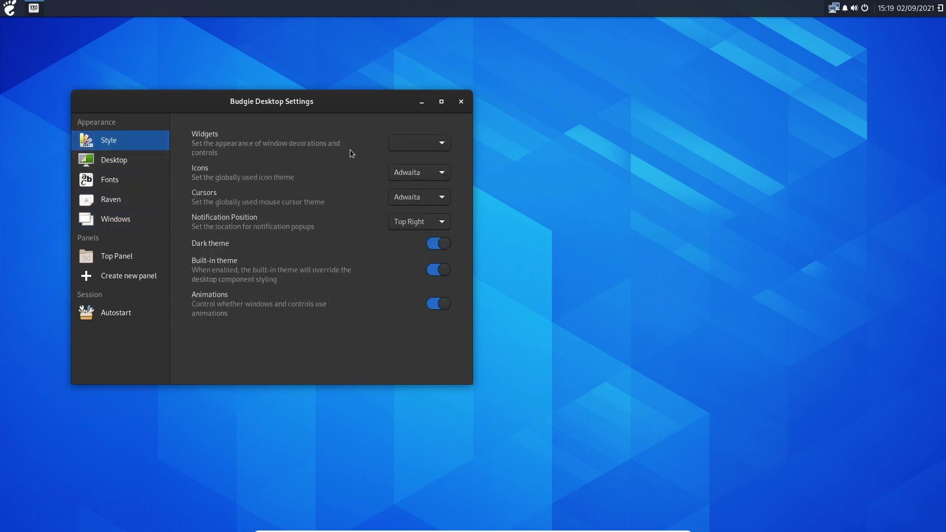
{"action": "left_click", "coordinate": [461, 101]}
- Start a shutdown but cancel it, then log out of the Budgie session from the user row
{"action": "left_click", "coordinate": [866, 7]}
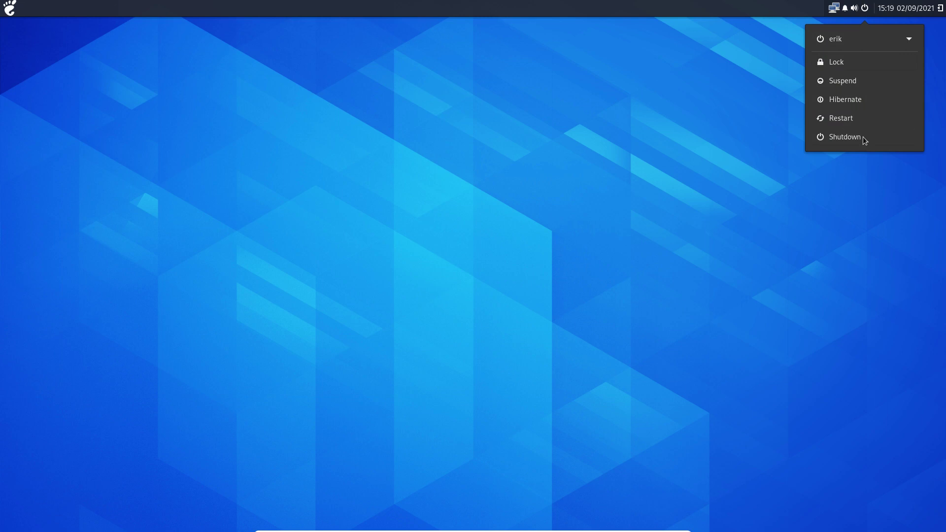
{"action": "left_click", "coordinate": [845, 137]}
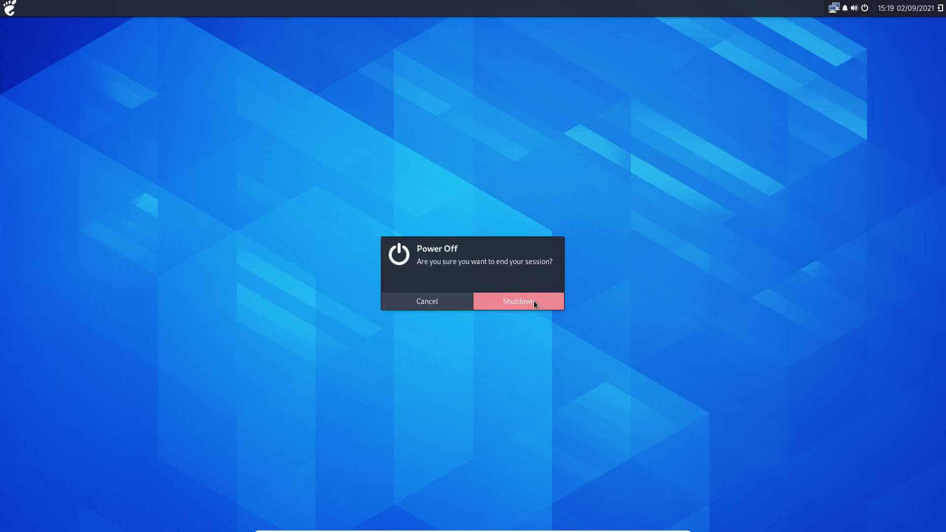
{"action": "left_click", "coordinate": [432, 305]}
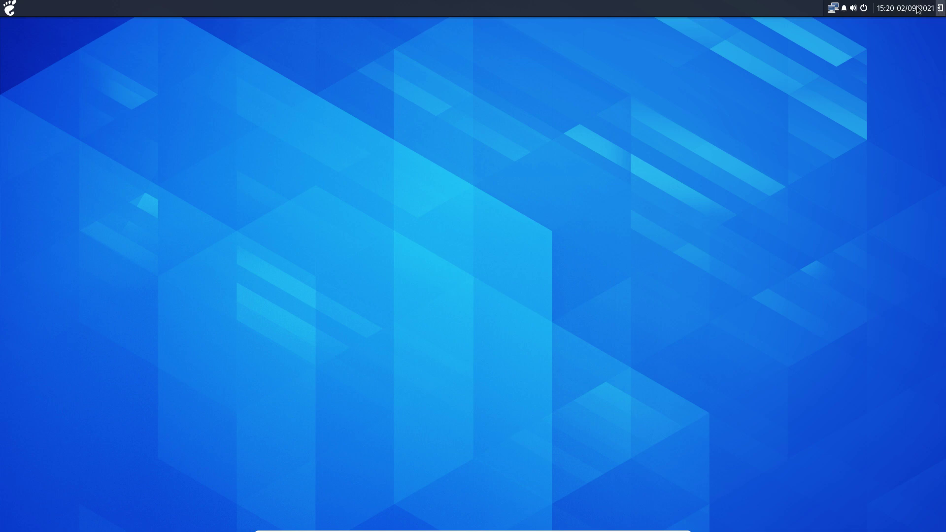
{"action": "left_click", "coordinate": [867, 3]}
{"action": "left_click", "coordinate": [862, 39]}
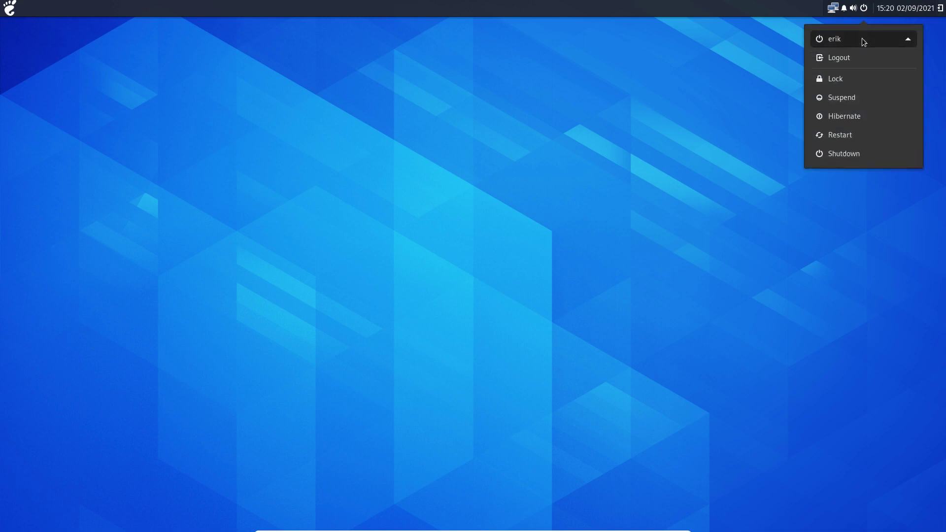
{"action": "left_click", "coordinate": [835, 55]}
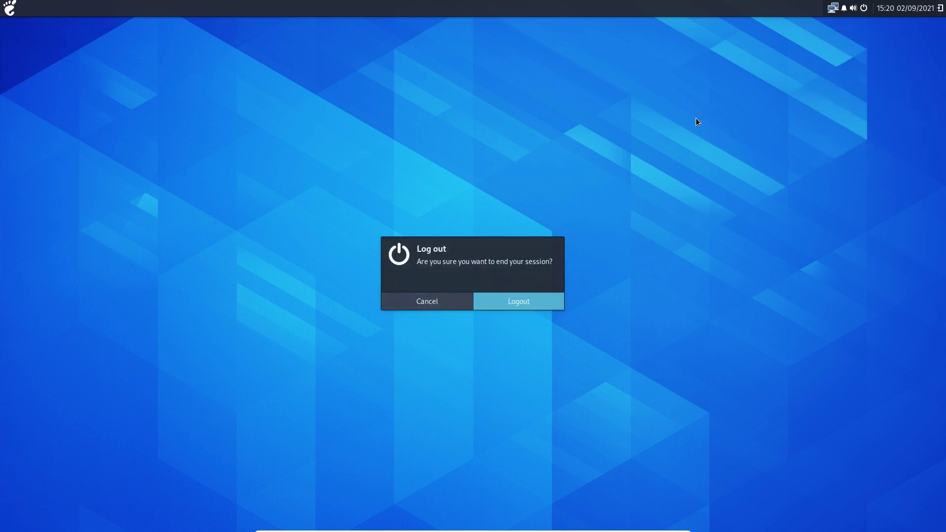
{"action": "left_click", "coordinate": [507, 300]}
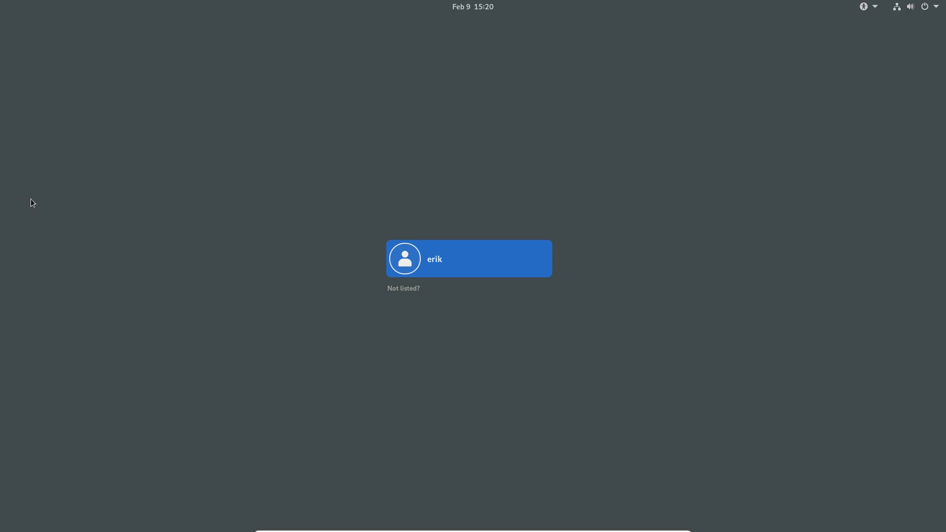
- Select the user account, enter its password, and continue past the login message
{"action": "left_click", "coordinate": [420, 259]}
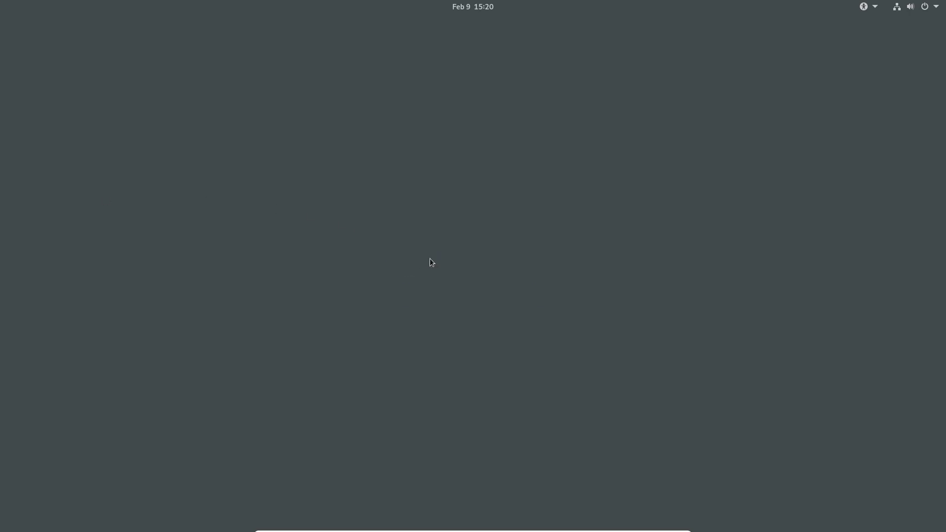
{"action": "type", "text": "•••"}
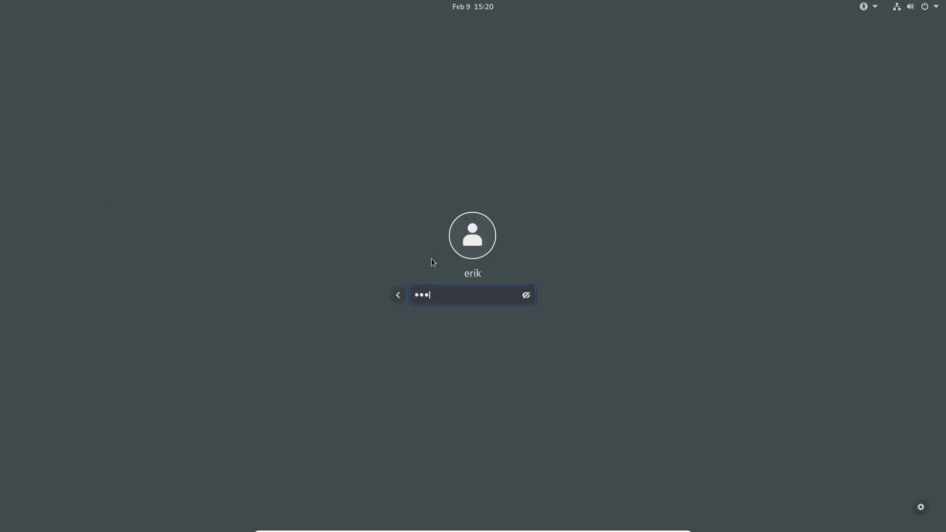
{"action": "type", "text": "•"}
{"action": "key", "text": "Return"}
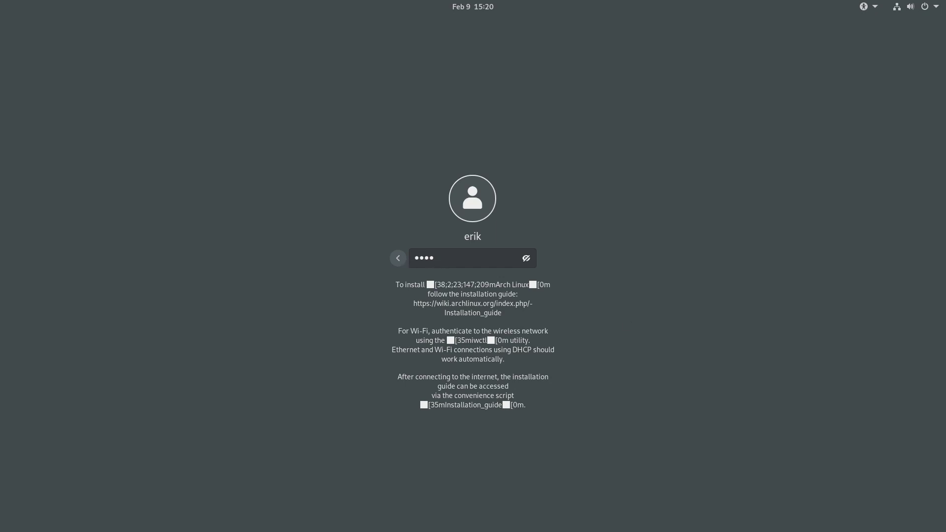
{"action": "key", "text": "Return"}
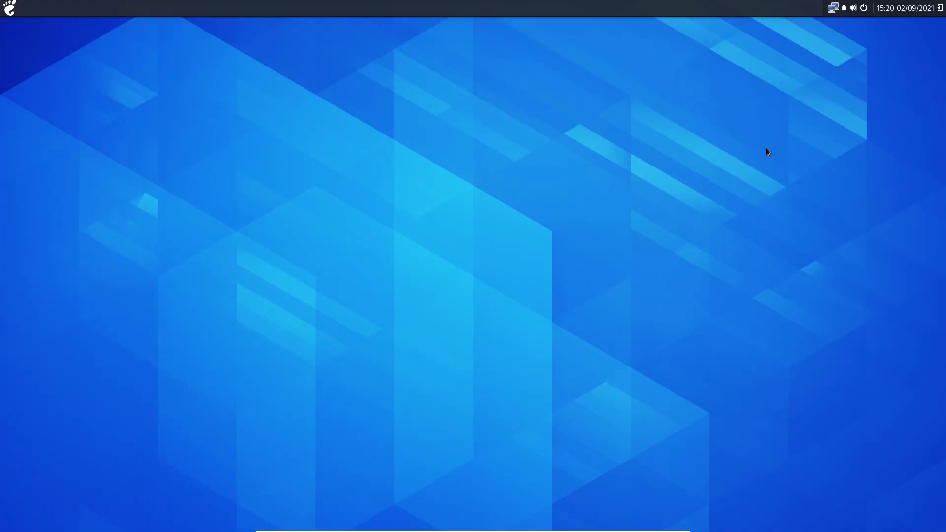
- Leave VM full screen, show Chromium's Cheatsheet ArcoLinux download page, then minimize the browser
{"action": "key", "text": "ctrl+f"}
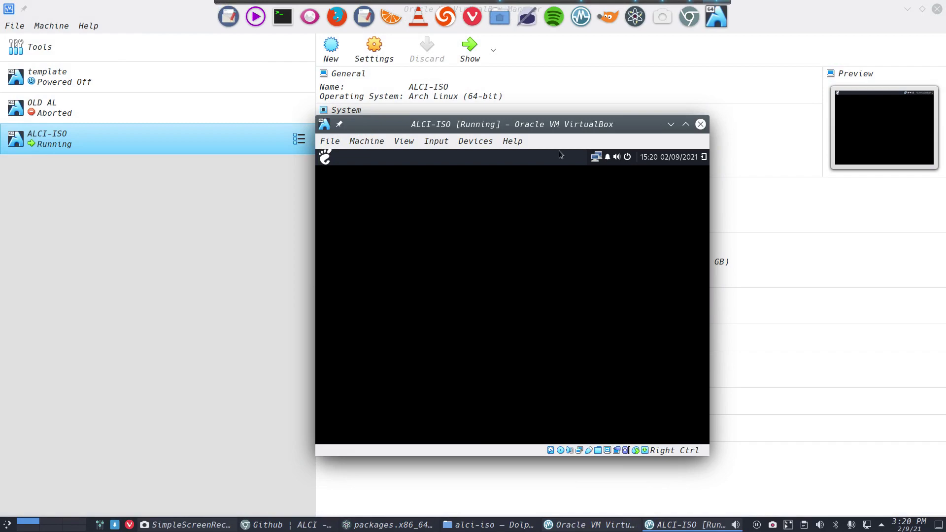
{"action": "left_click", "coordinate": [289, 524]}
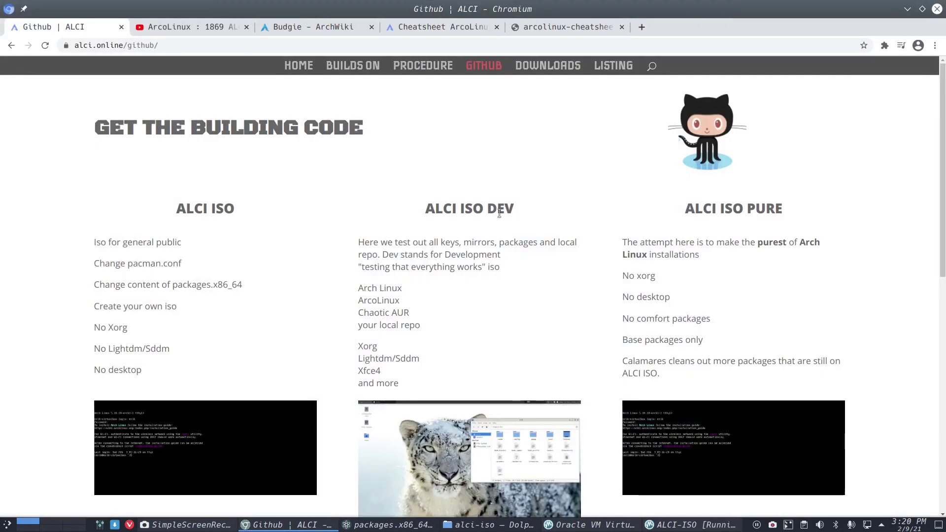
{"action": "mouse_move", "coordinate": [407, 529]}
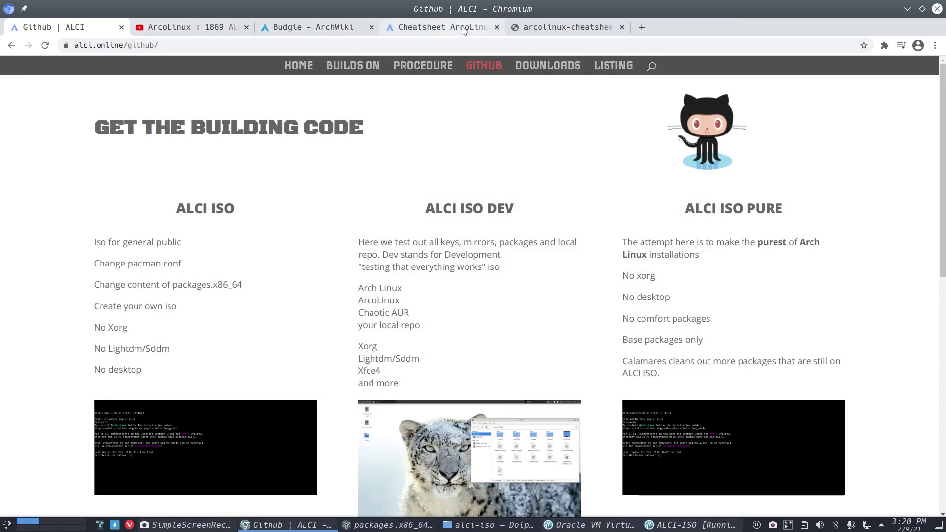
{"action": "left_click", "coordinate": [562, 29]}
{"action": "left_click", "coordinate": [484, 28]}
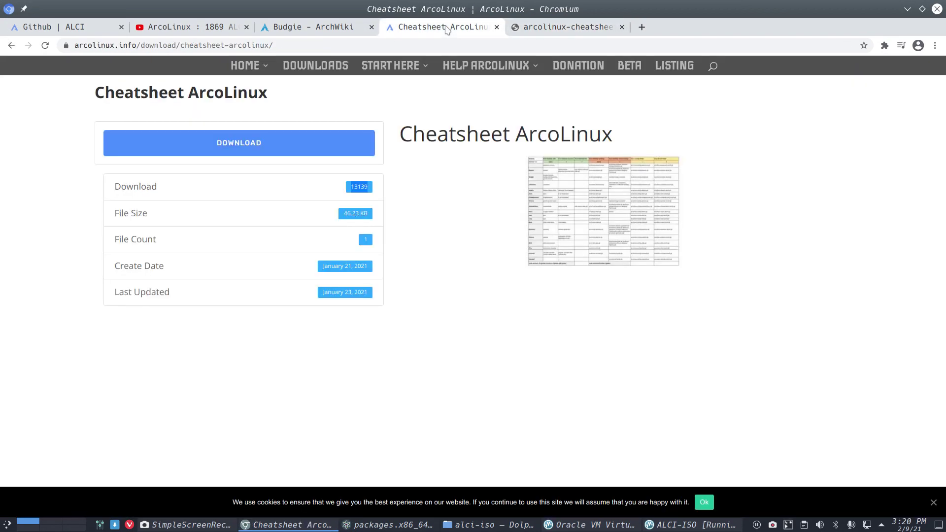
{"action": "left_click", "coordinate": [908, 9]}
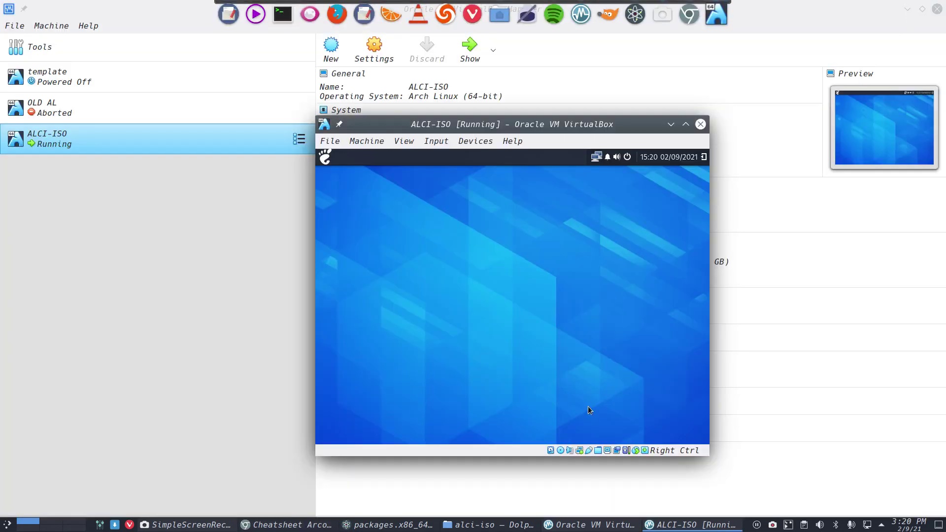
- Open the alci-iso README.md in a maximized editor and place the caret on line 120
{"action": "left_click", "coordinate": [473, 525]}
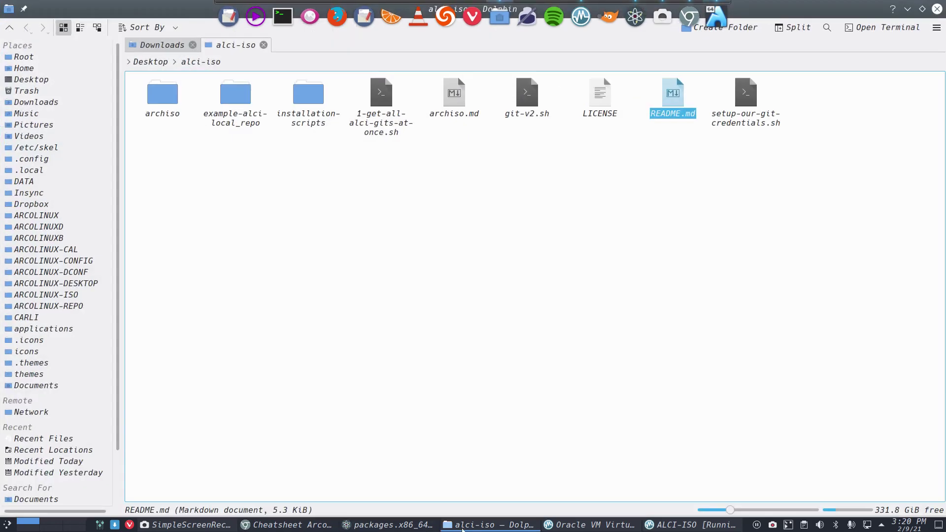
{"action": "double_click", "coordinate": [670, 106]}
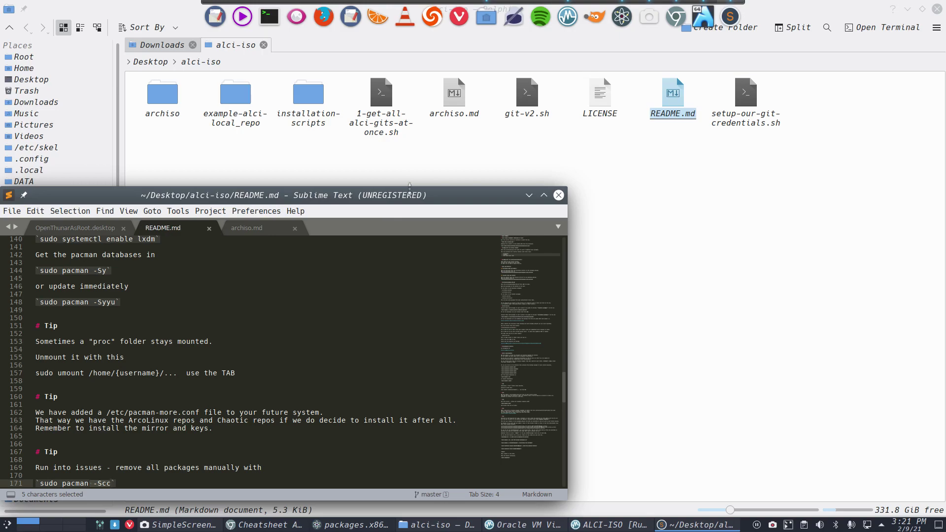
{"action": "double_click", "coordinate": [409, 195]}
{"action": "scroll", "coordinate": [349, 270], "scroll_direction": "down", "scroll_amount": 15}
{"action": "scroll", "coordinate": [349, 270], "scroll_direction": "up", "scroll_amount": 1}
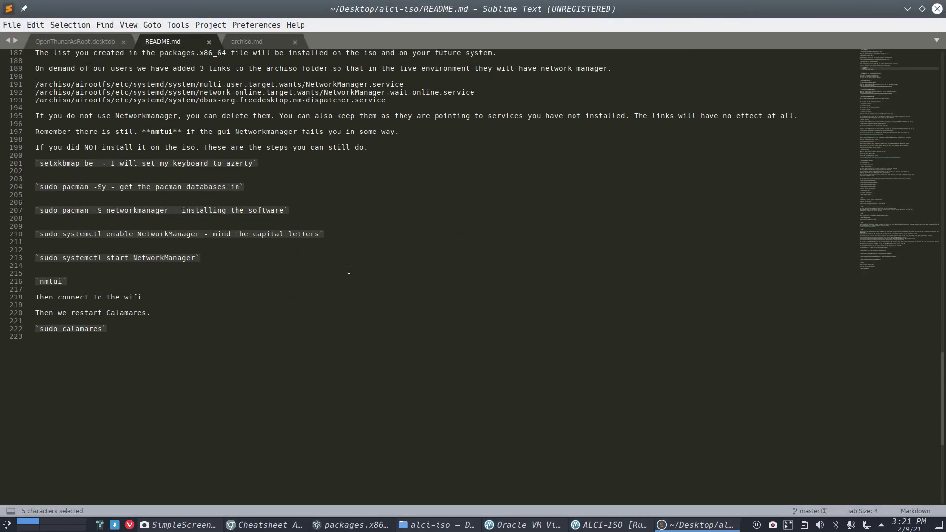
{"action": "scroll", "coordinate": [349, 269], "scroll_direction": "up", "scroll_amount": 8}
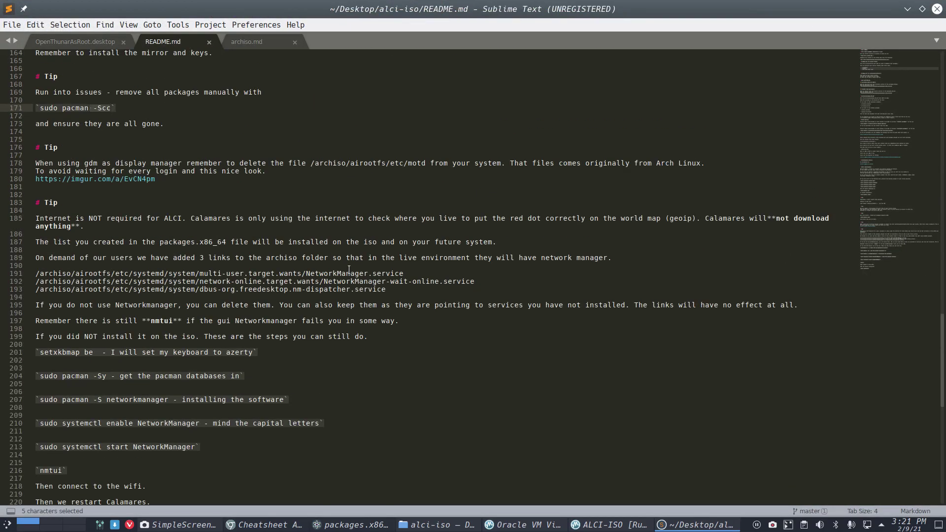
{"action": "scroll", "coordinate": [349, 270], "scroll_direction": "up", "scroll_amount": 4}
{"action": "scroll", "coordinate": [349, 270], "scroll_direction": "up", "scroll_amount": 7}
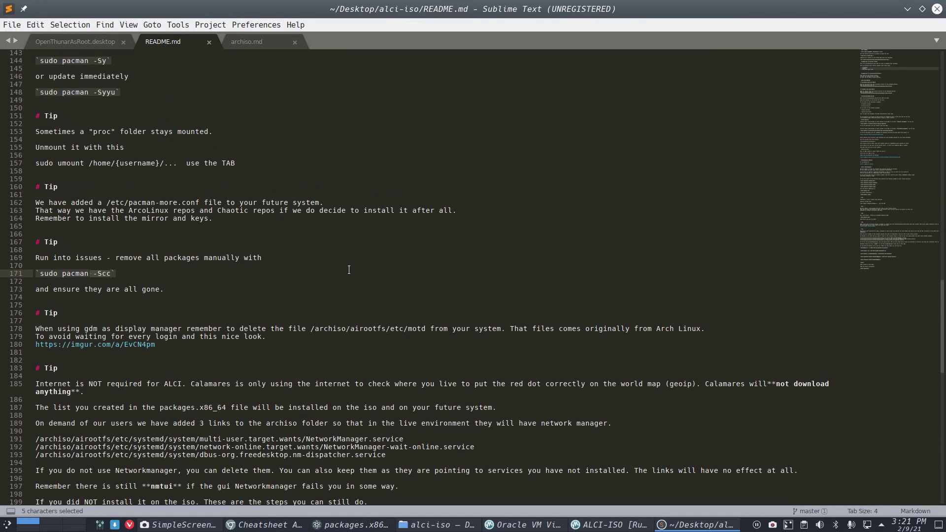
{"action": "scroll", "coordinate": [349, 269], "scroll_direction": "up", "scroll_amount": 5}
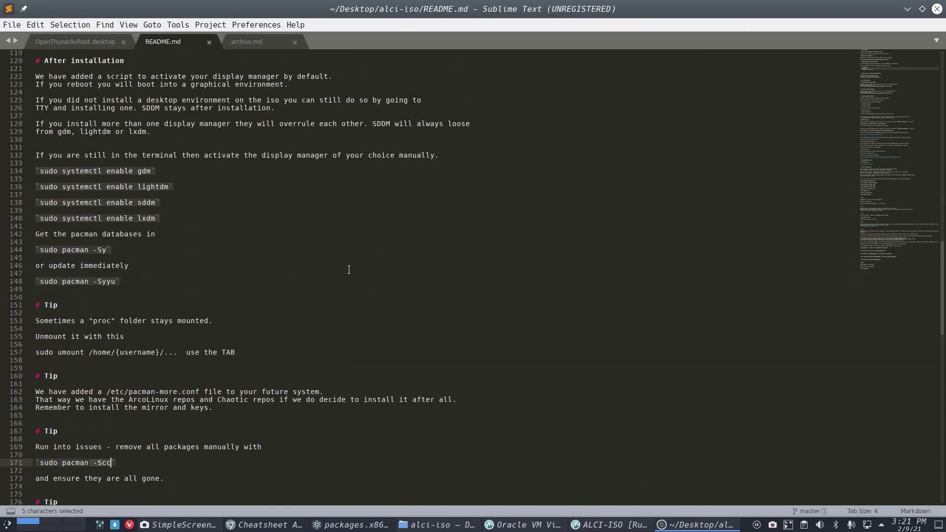
{"action": "scroll", "coordinate": [349, 269], "scroll_direction": "up", "scroll_amount": 4}
{"action": "scroll", "coordinate": [349, 269], "scroll_direction": "up", "scroll_amount": 4}
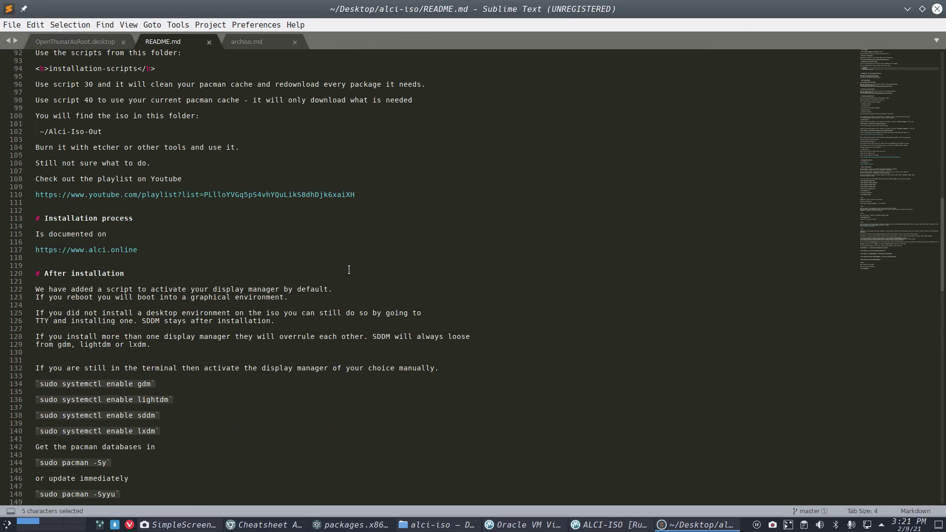
{"action": "left_click", "coordinate": [349, 269]}
- Search the README for 'gdm', enlarge the text, and jump to the match on line 178
{"action": "key", "text": "ctrl+f"}
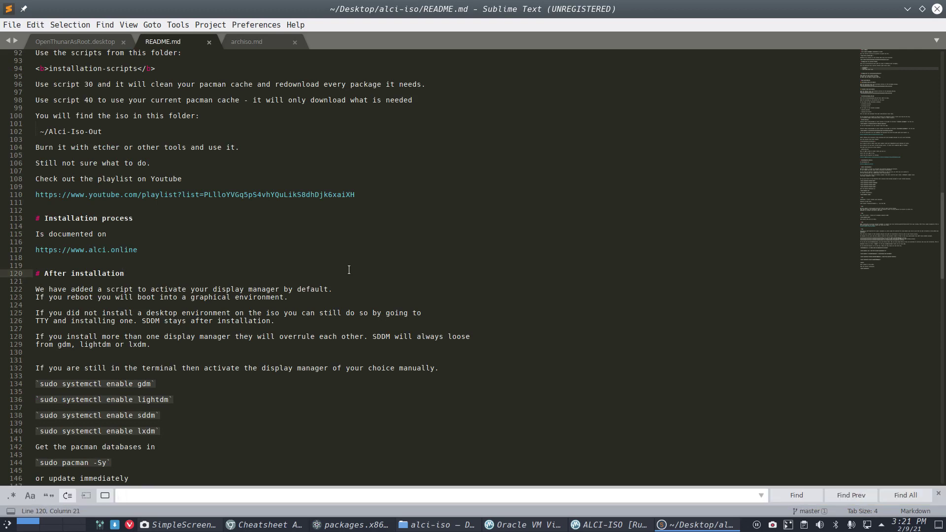
{"action": "type", "text": "dm"}
{"action": "key", "text": "BackSpace"}
{"action": "key", "text": "BackSpace"}
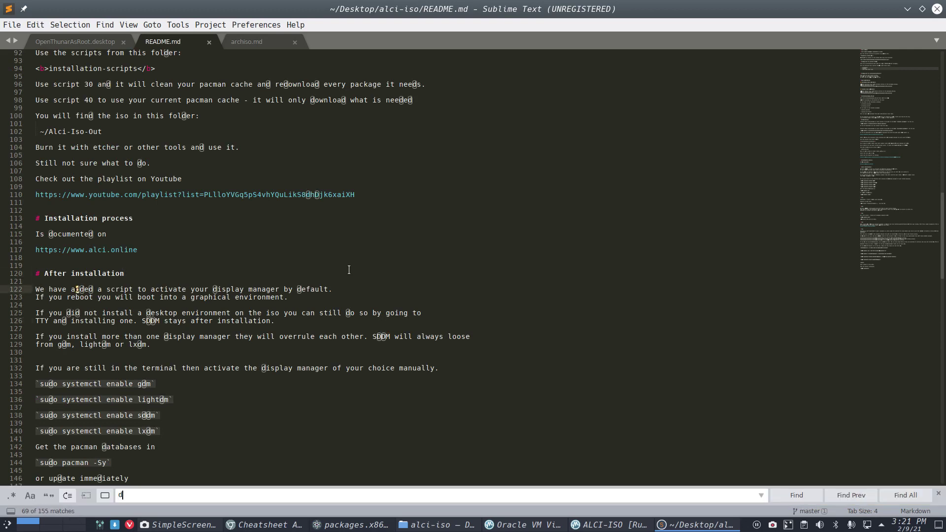
{"action": "type", "text": "gdm"}
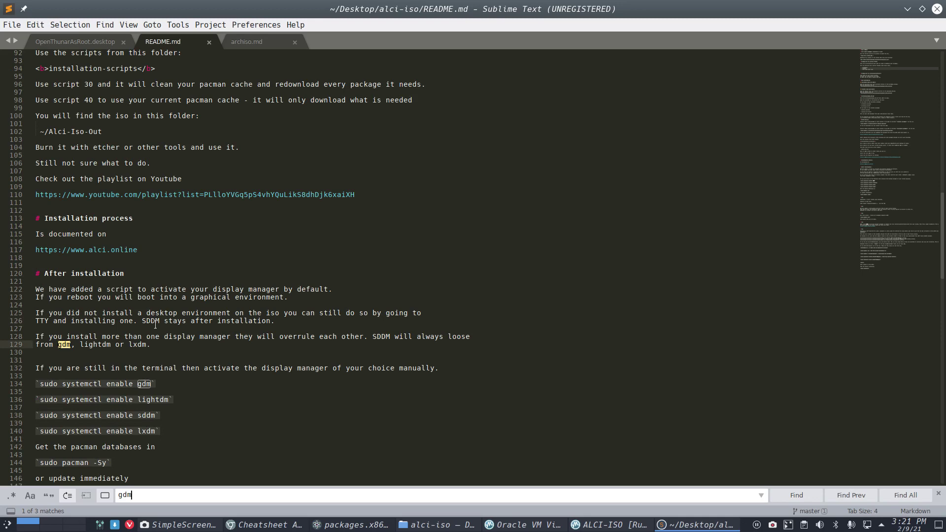
{"action": "key", "text": "ctrl+equal"}
{"action": "key", "text": "ctrl+equal"}
{"action": "key", "text": "ctrl+equal"}
{"action": "key", "text": "ctrl+equal"}
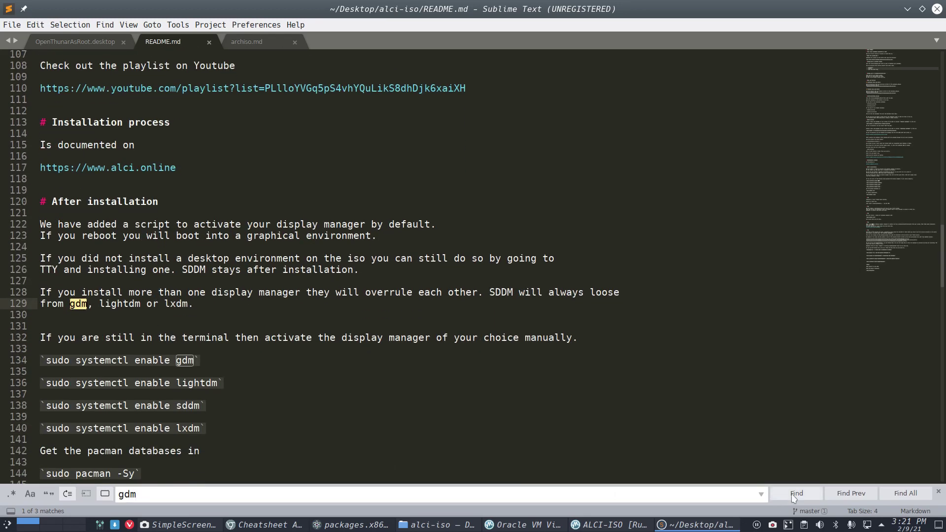
{"action": "left_click", "coordinate": [794, 494]}
{"action": "left_click", "coordinate": [795, 494]}
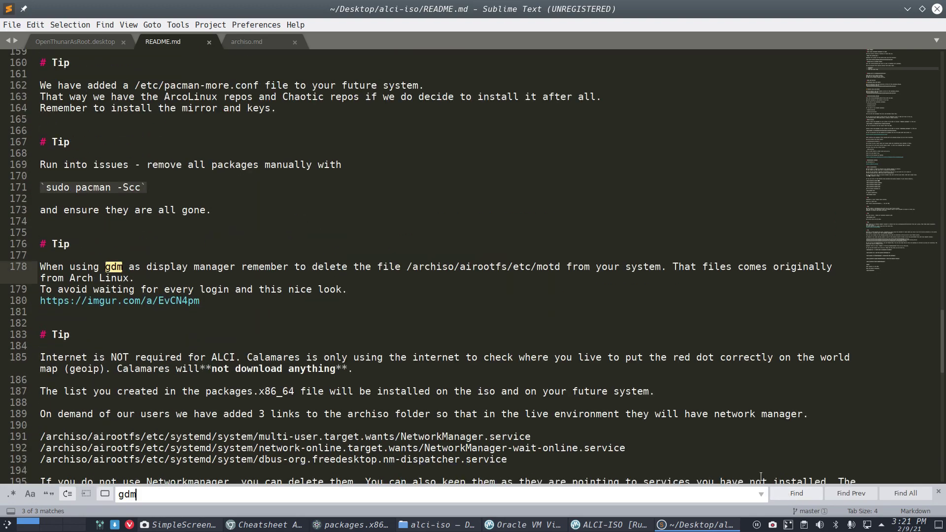
- Enlarge the text further, select /etc/motd on line 178, and minimize the editor
{"action": "key", "text": "ctrl+plus"}
{"action": "key", "text": "ctrl+plus"}
{"action": "key", "text": "ctrl+plus"}
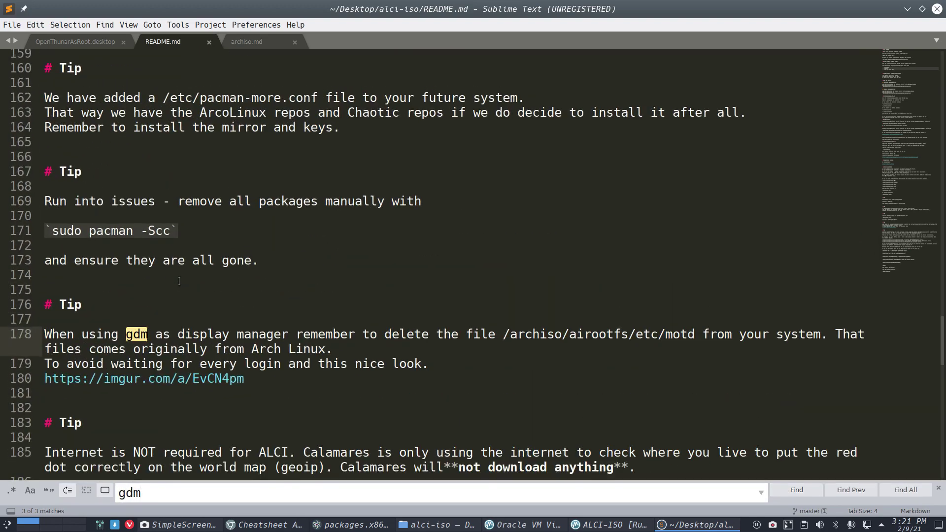
{"action": "scroll", "coordinate": [323, 314], "scroll_direction": "down", "scroll_amount": 1}
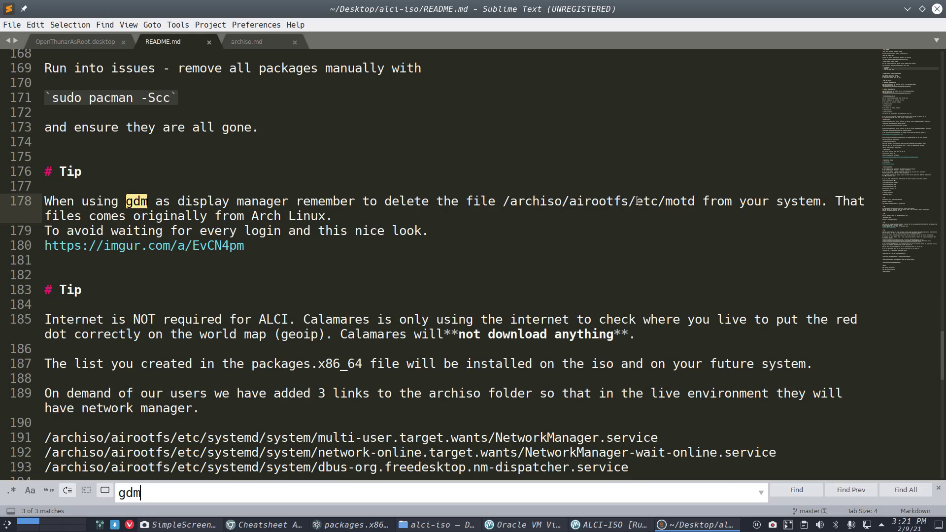
{"action": "left_click_drag", "start_coordinate": [630, 204], "coordinate": [697, 194]}
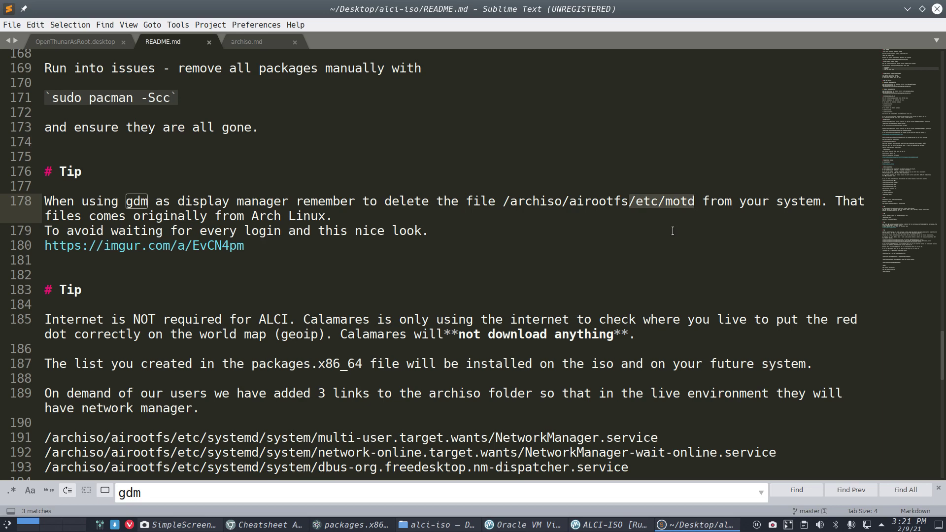
{"action": "left_click", "coordinate": [908, 9]}
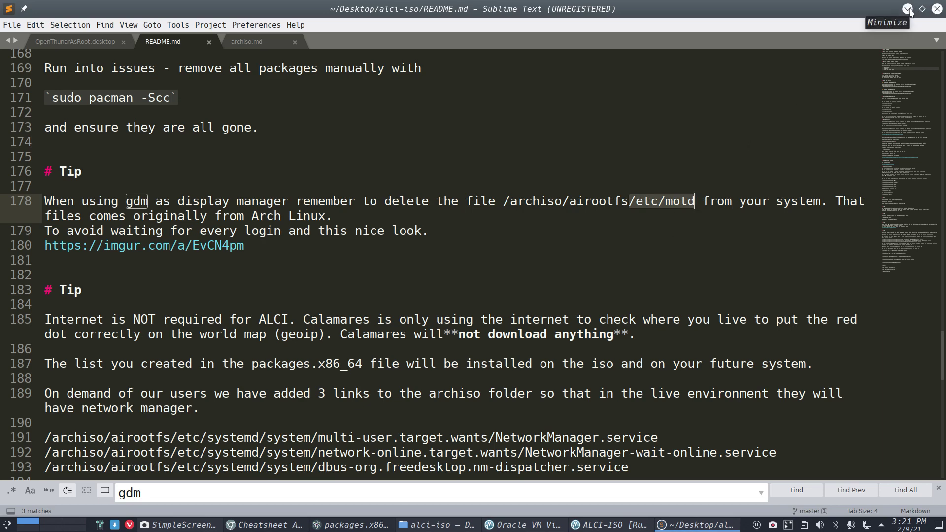
- Reveal the ALCI-ISO VM window, maximize it, and switch it to full-screen mode
{"action": "left_click", "coordinate": [909, 9]}
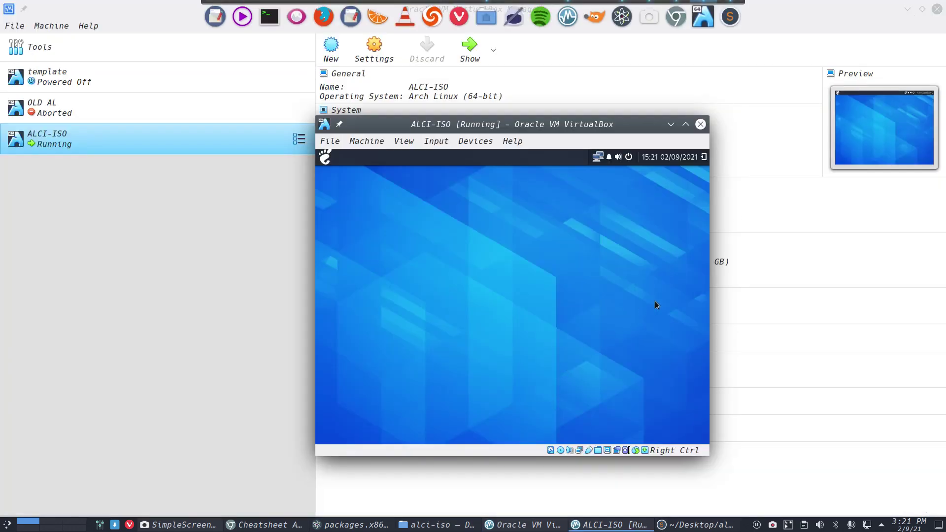
{"action": "double_click", "coordinate": [613, 131]}
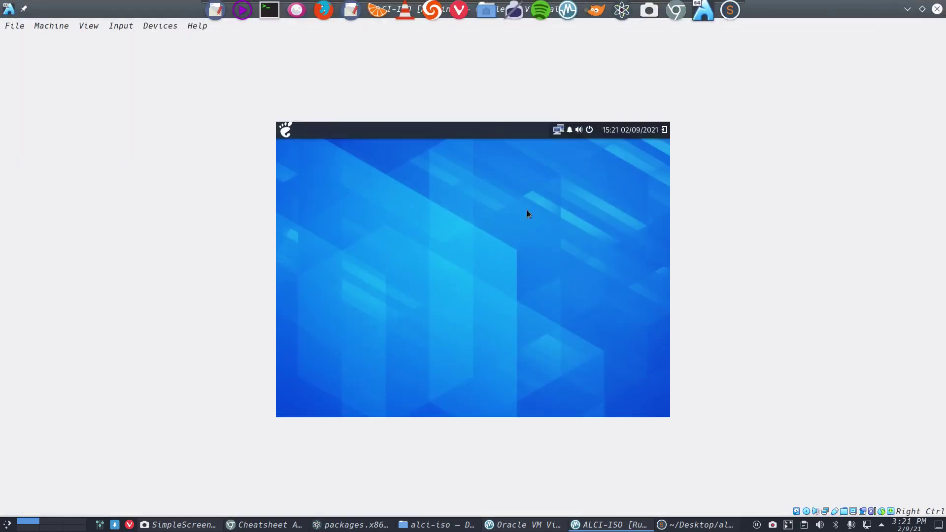
{"action": "key", "text": "Control_R+f"}
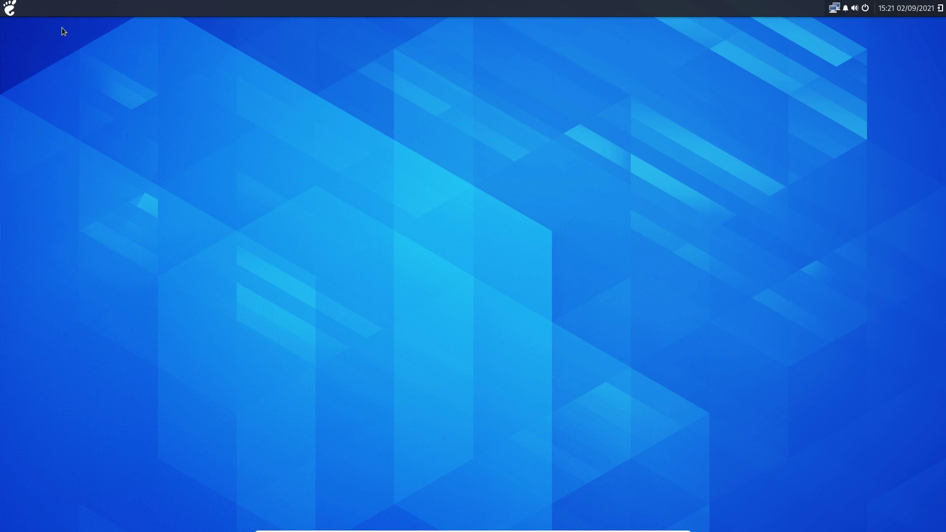
- Launch Terminal from the guest's application menu by searching 'ter'
{"action": "left_click", "coordinate": [4, 9]}
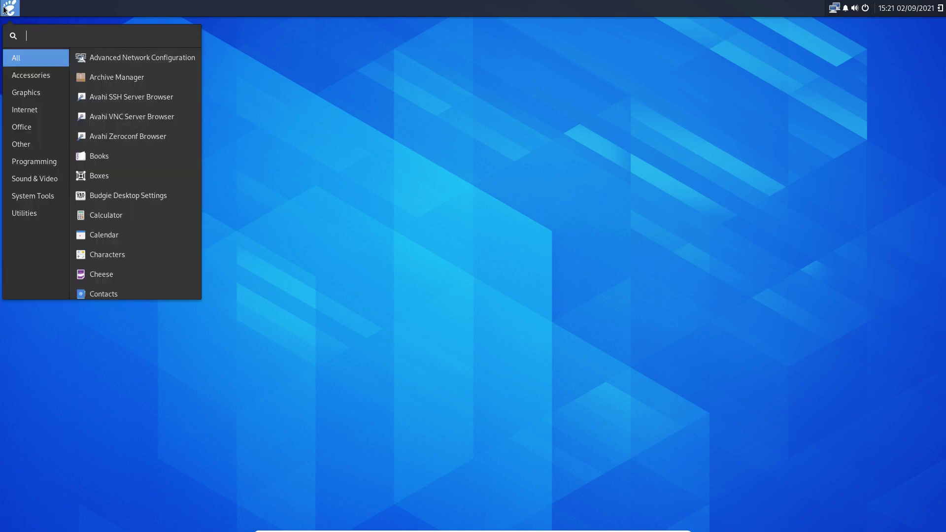
{"action": "type", "text": "ter"}
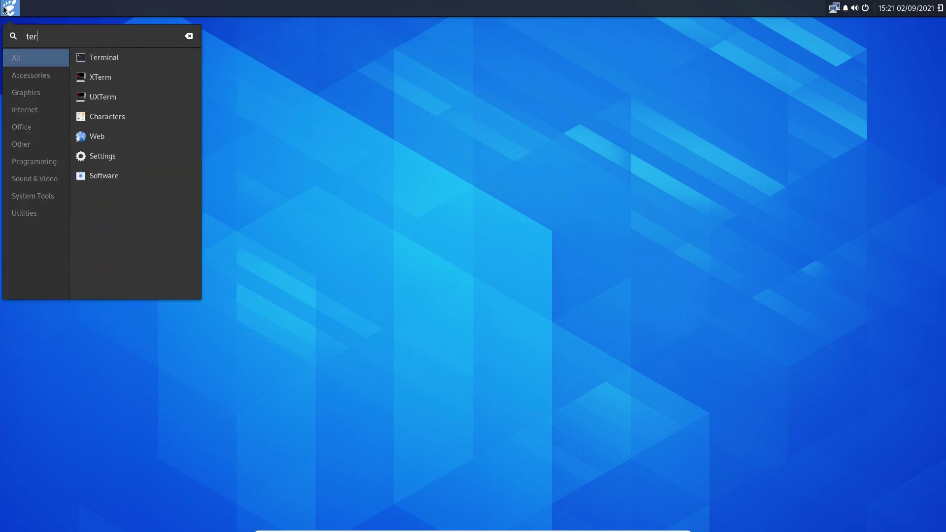
{"action": "left_click", "coordinate": [107, 56]}
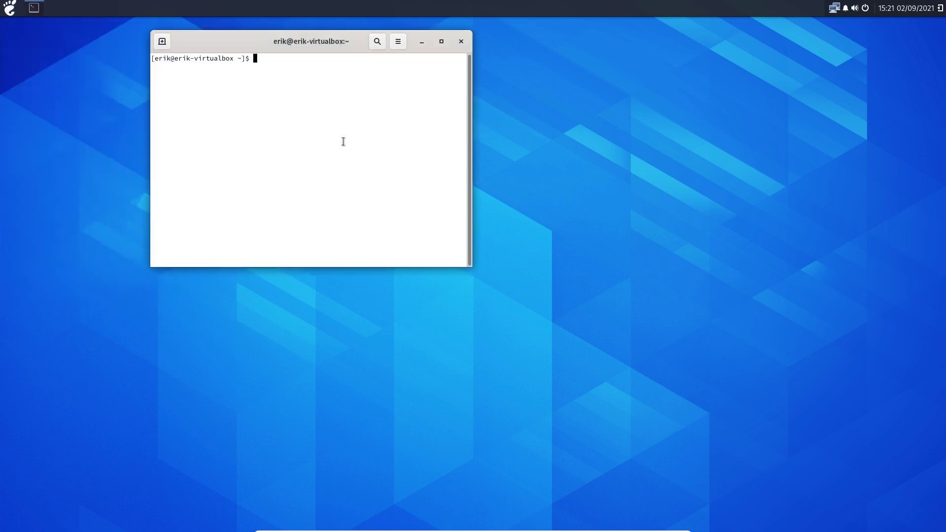
- List the files matching /etc/m* and display the contents of /etc/motd
{"action": "type", "text": "l"}
{"action": "type", "text": "s "}
{"action": "type", "text": "-la"}
{"action": "key", "text": "BackSpace"}
{"action": "key", "text": "BackSpace"}
{"action": "key", "text": "BackSpace"}
{"action": "type", "text": "/etc"}
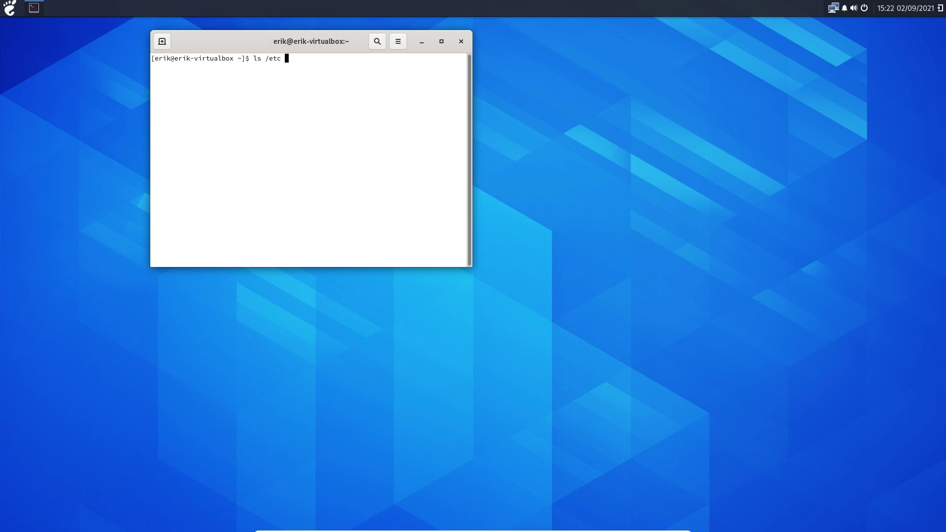
{"action": "type", "text": "/mt"}
{"action": "key", "text": "BackSpace"}
{"action": "type", "text": "*"}
{"action": "key", "text": "Return"}
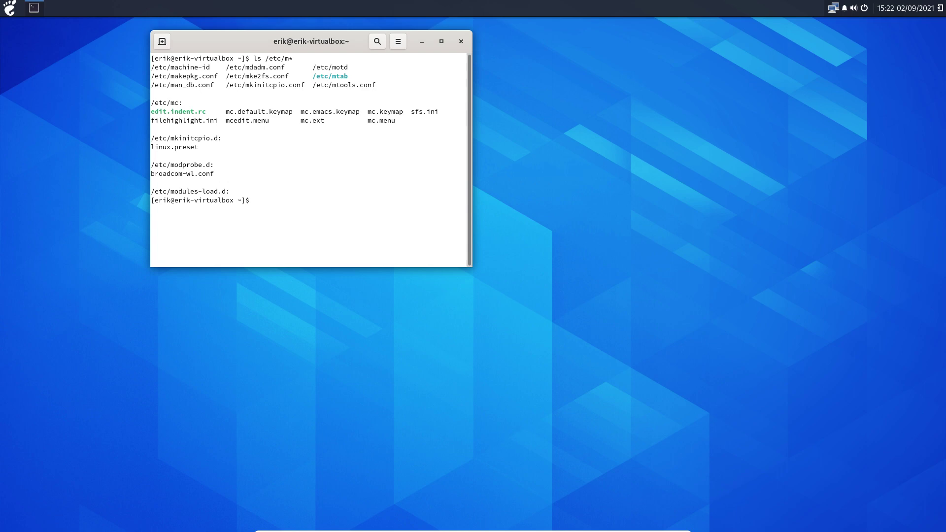
{"action": "left_click_drag", "start_coordinate": [356, 66], "coordinate": [446, 130]}
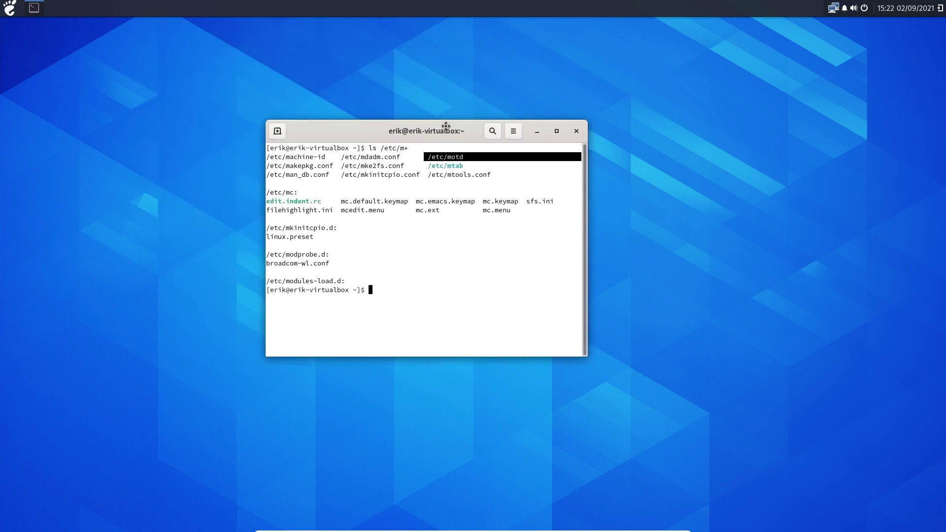
{"action": "type", "text": "cat /et"}
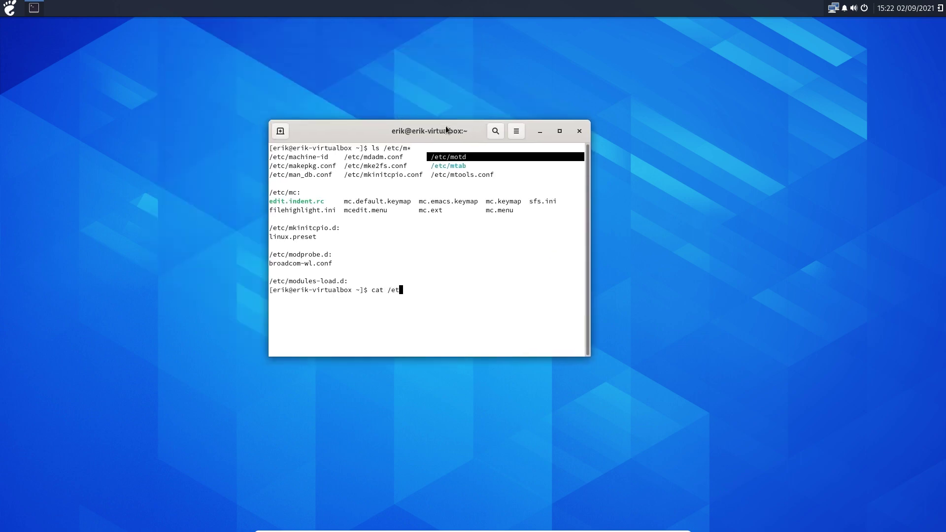
{"action": "type", "text": "c/motd"}
{"action": "key", "text": "Return"}
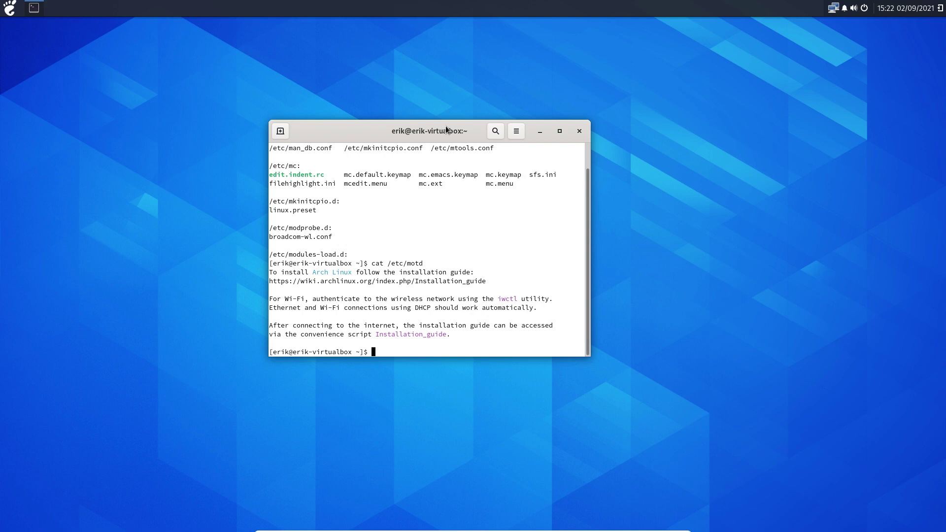
- Delete /etc/motd with sudo rm and rerun cat /etc/motd to confirm it's gone
{"action": "type", "text": "sudo rm /etc/motd"}
{"action": "key", "text": "Return"}
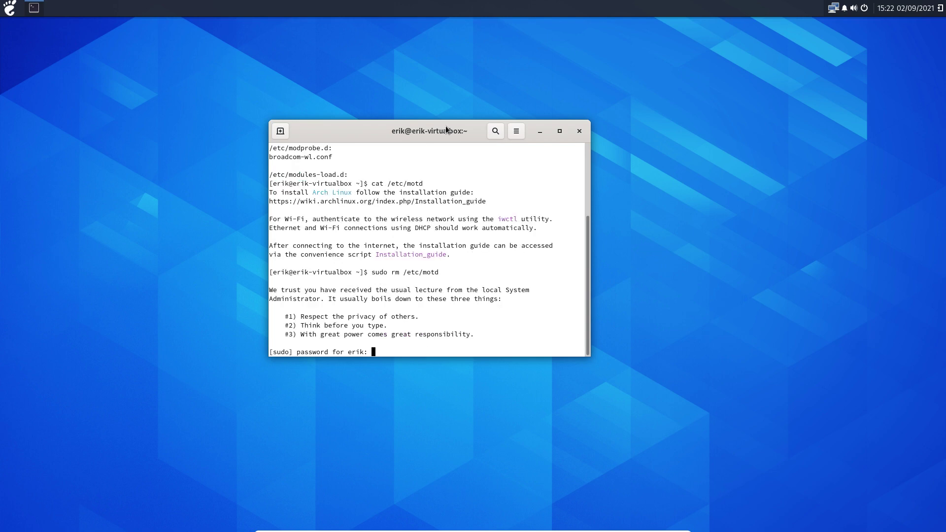
{"action": "key", "text": "Return"}
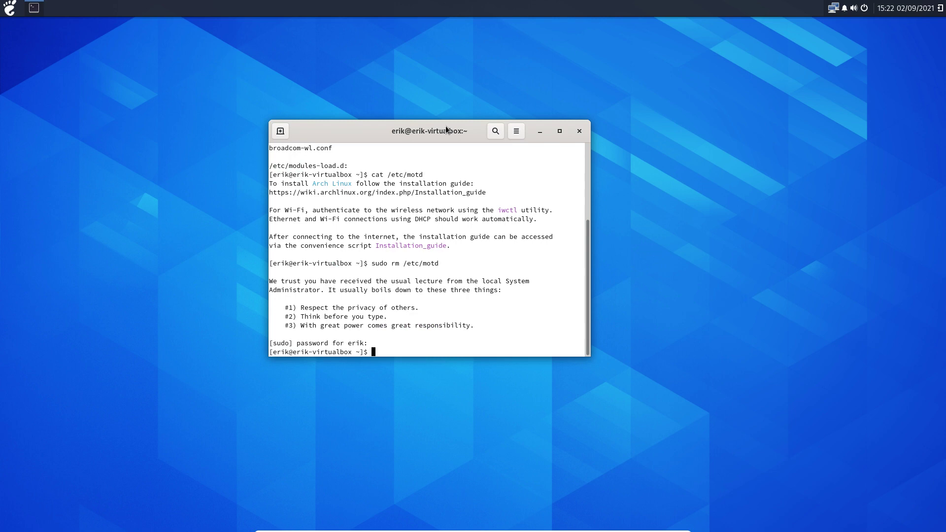
{"action": "key", "text": "Up"}
{"action": "key", "text": "Up"}
{"action": "key", "text": "Return"}
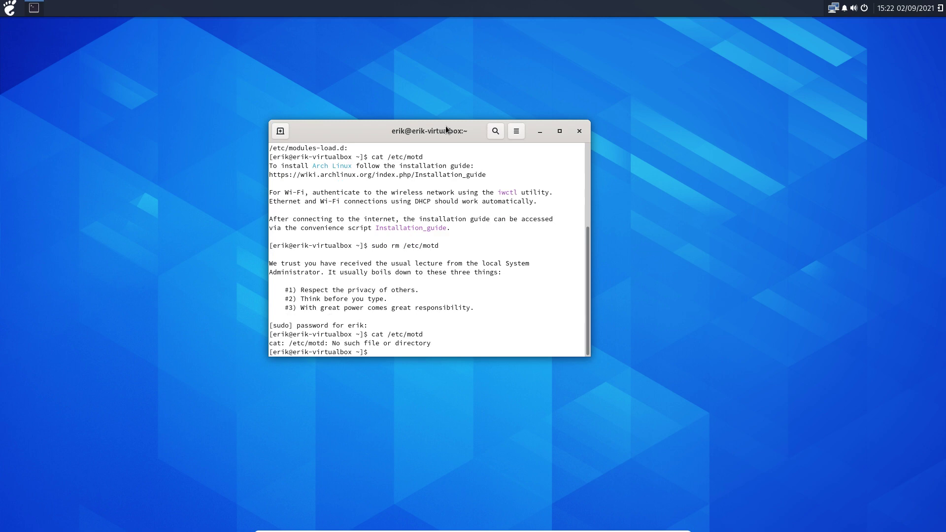
- Log out of the Budgie session from the top-right power menu and confirm
{"action": "left_click", "coordinate": [864, 8]}
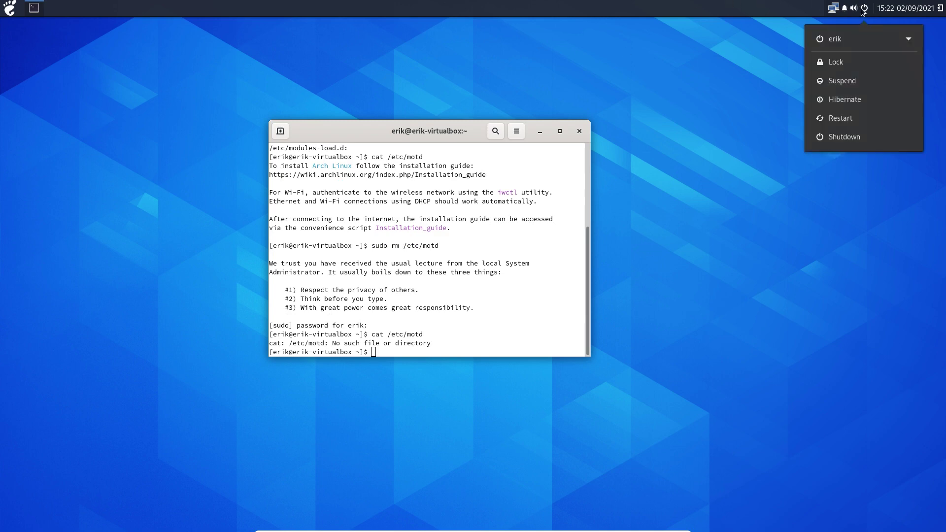
{"action": "left_click", "coordinate": [856, 39]}
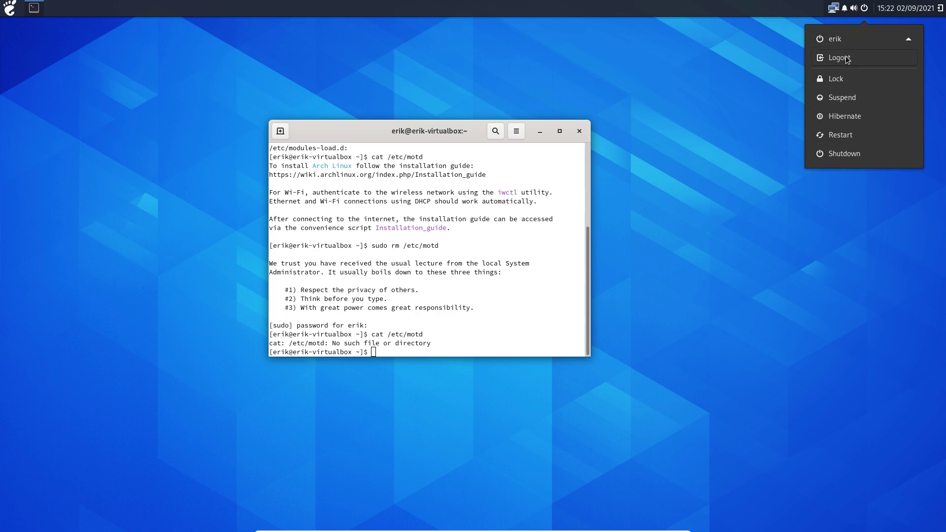
{"action": "left_click", "coordinate": [794, 94]}
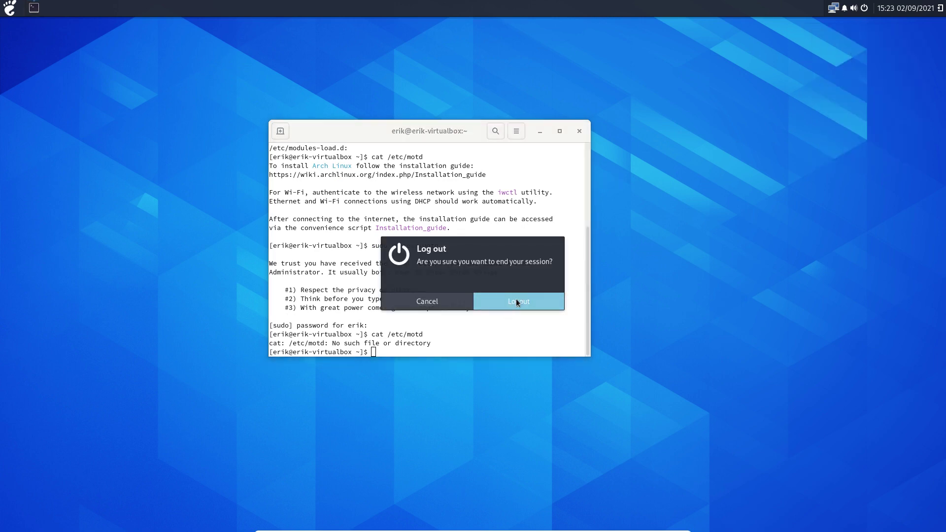
{"action": "left_click", "coordinate": [519, 301]}
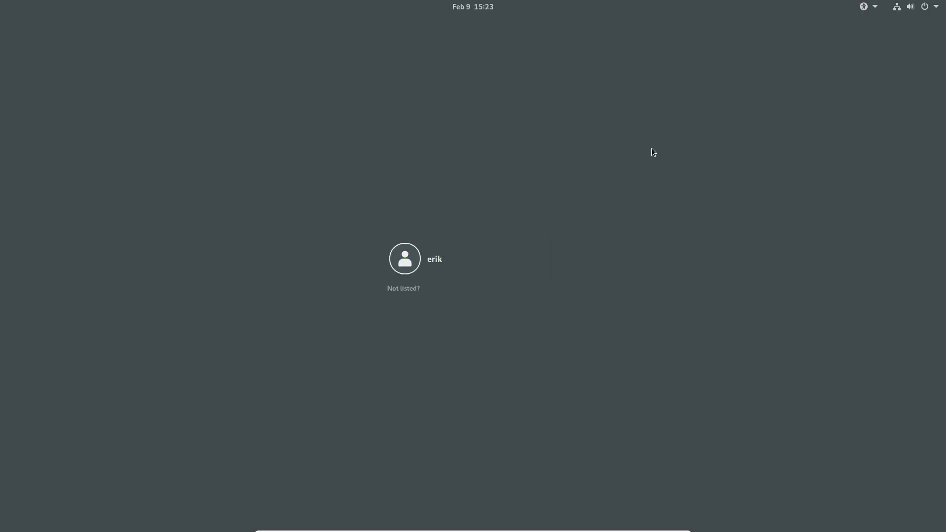
- At the login screen, choose the user account, select the GNOME session, and enter the password
{"action": "left_click", "coordinate": [441, 270]}
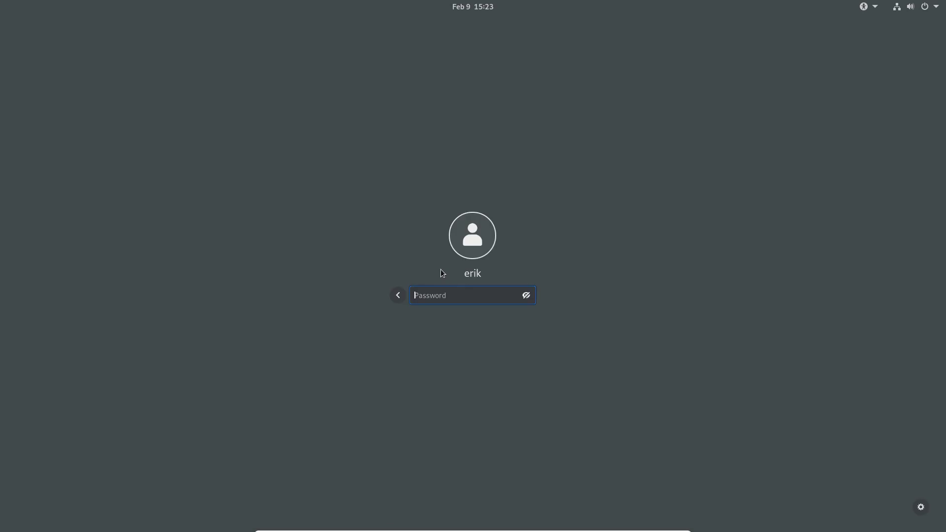
{"action": "left_click", "coordinate": [921, 508]}
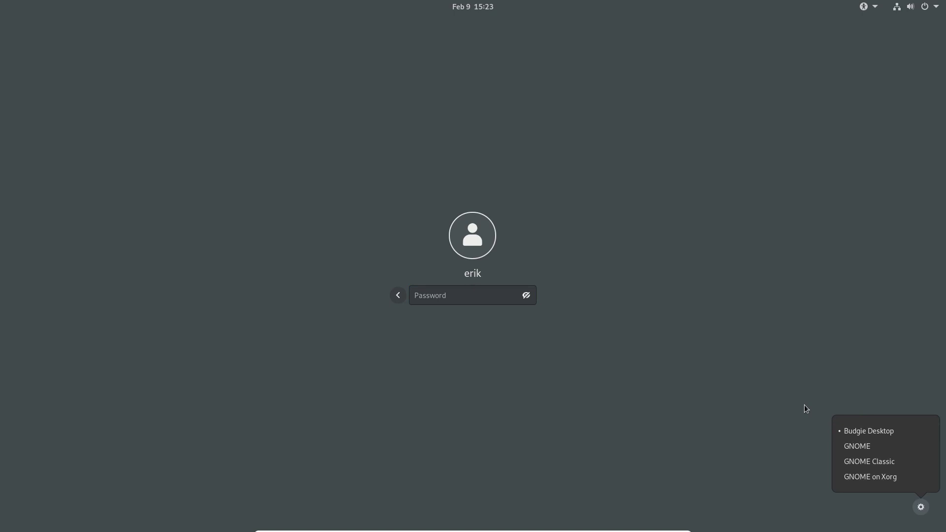
{"action": "left_click", "coordinate": [858, 446]}
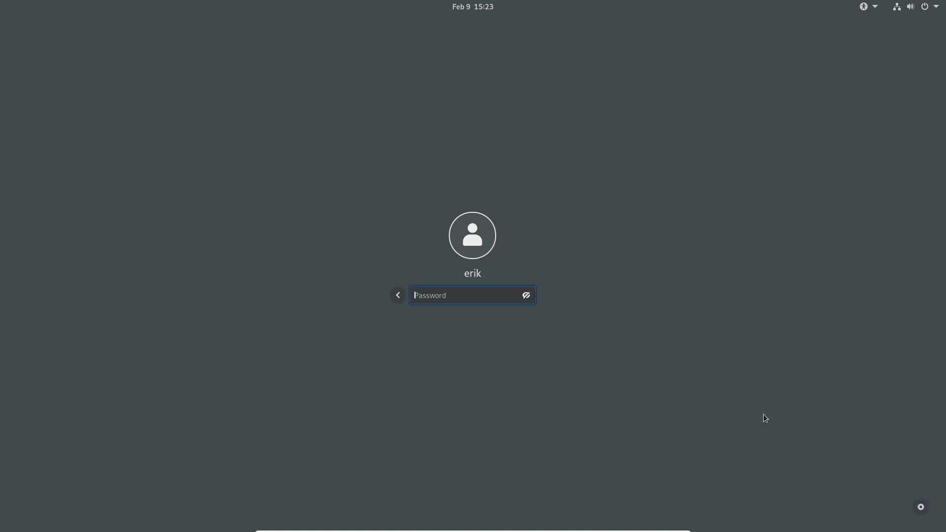
{"action": "type", "text": "***"}
{"action": "key", "text": "BackSpace"}
{"action": "key", "text": "BackSpace"}
{"action": "key", "text": "BackSpace"}
{"action": "type", "text": "****"}
{"action": "key", "text": "Return"}
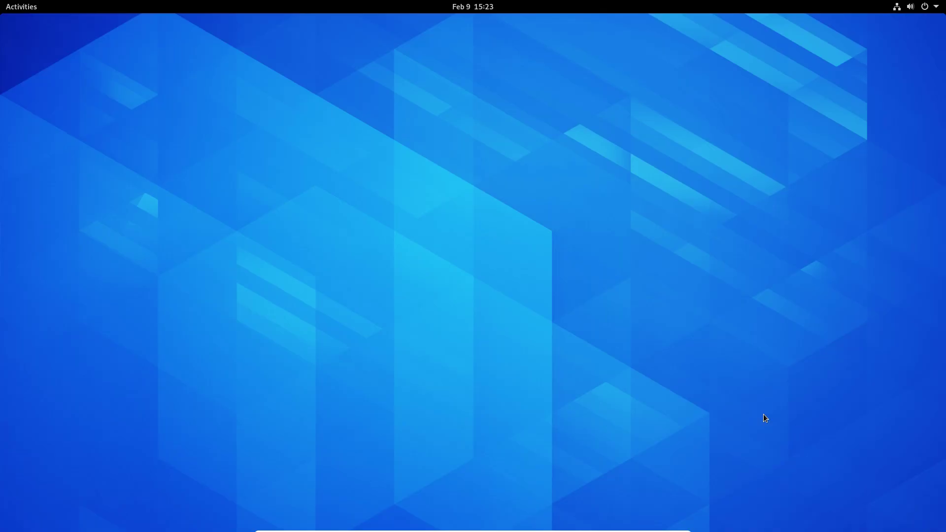
- Via Change Background, try the painting, settle on blue vertical stripes, and close Settings
{"action": "right_click", "coordinate": [374, 214]}
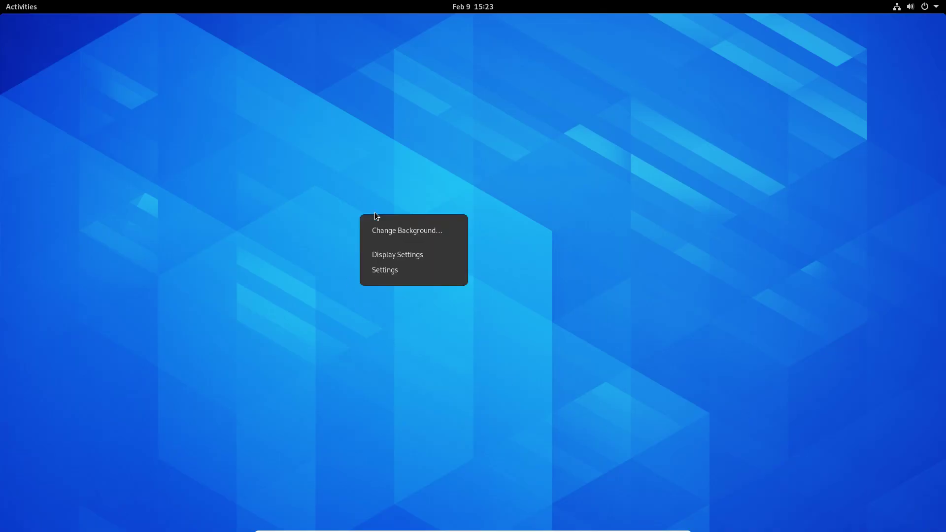
{"action": "left_click", "coordinate": [414, 231]}
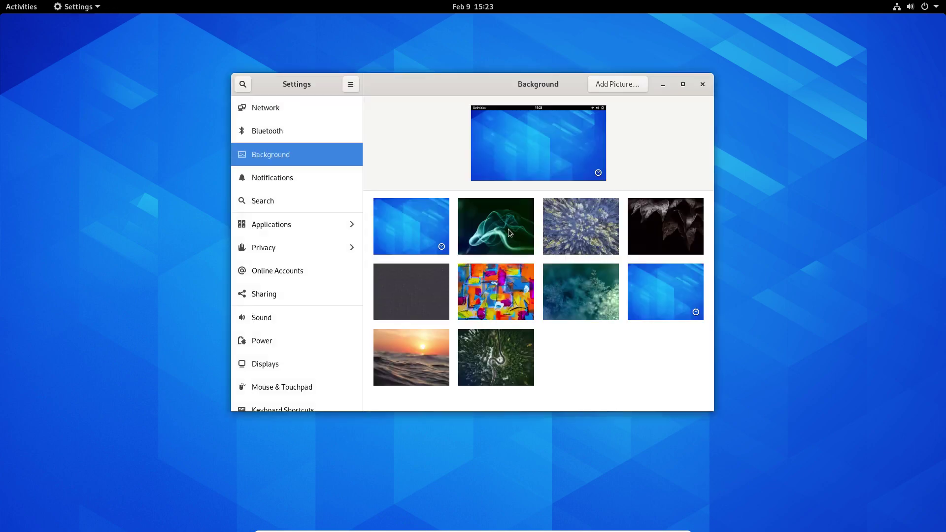
{"action": "left_click", "coordinate": [507, 285]}
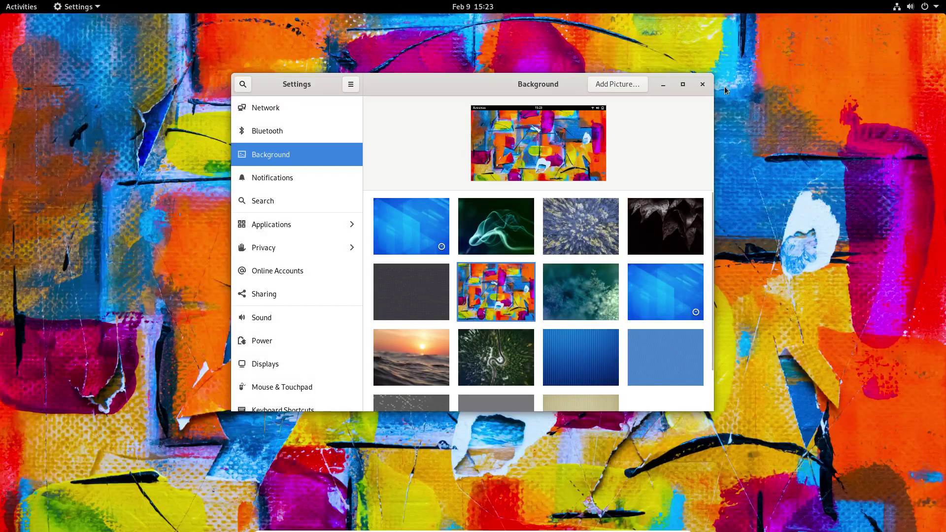
{"action": "left_click", "coordinate": [664, 279]}
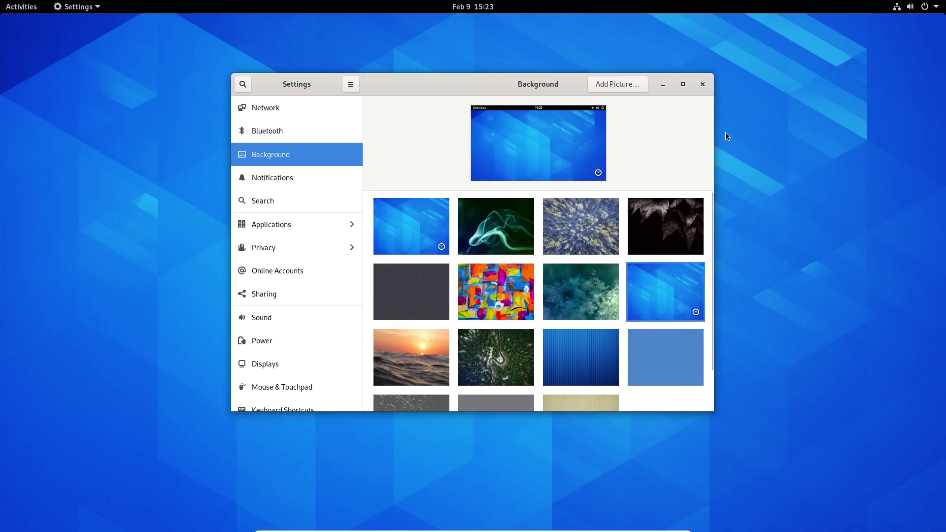
{"action": "scroll", "coordinate": [650, 238], "scroll_direction": "down", "scroll_amount": 2}
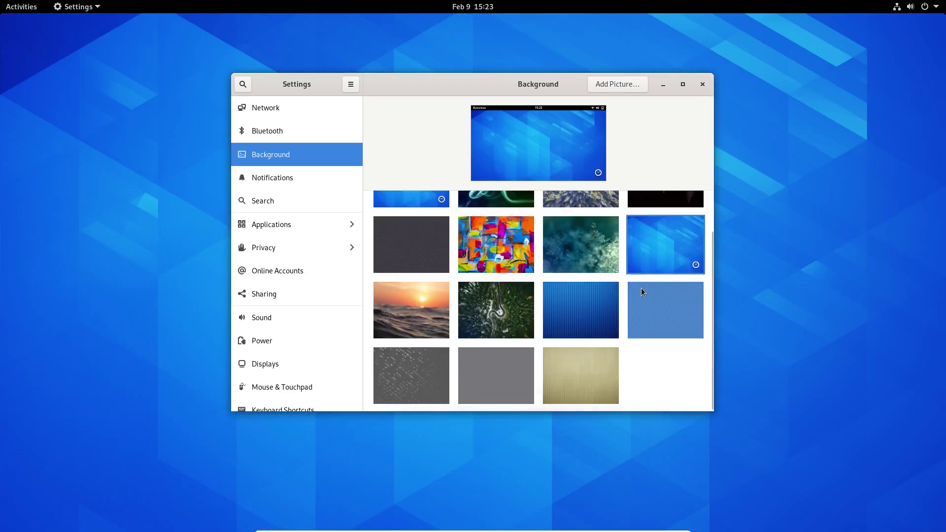
{"action": "left_click", "coordinate": [599, 312]}
{"action": "left_click", "coordinate": [704, 87]}
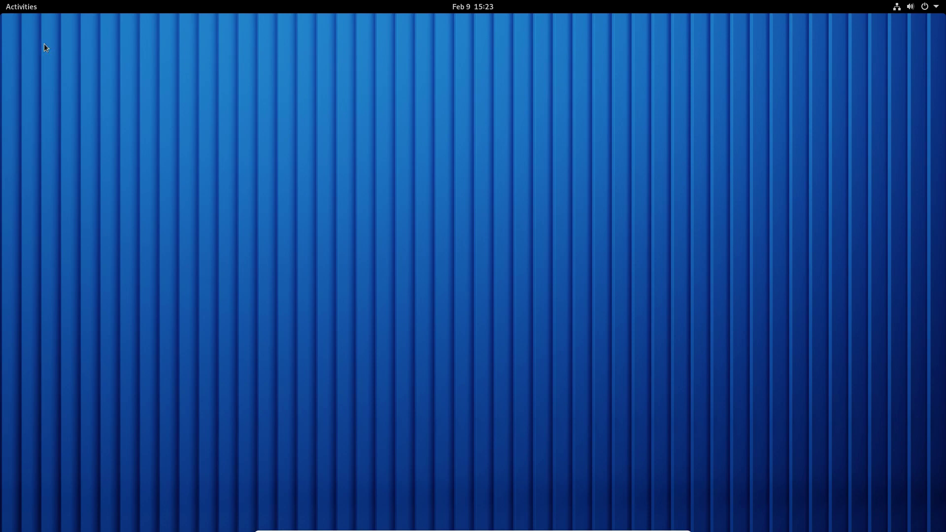
- Choose Power Off from the top-right system menu and confirm shutting down the guest
{"action": "left_click", "coordinate": [16, 4]}
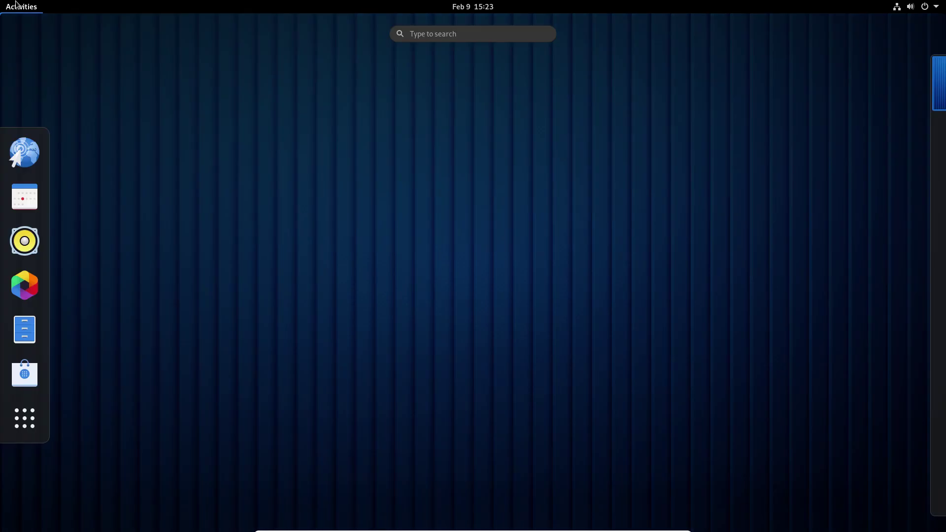
{"action": "left_click", "coordinate": [249, 87]}
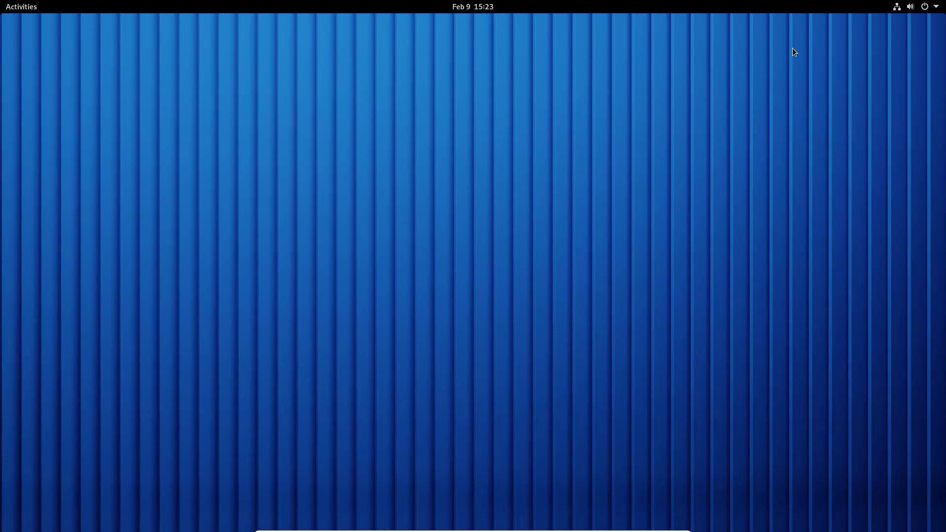
{"action": "left_click", "coordinate": [937, 7]}
{"action": "left_click", "coordinate": [893, 118]}
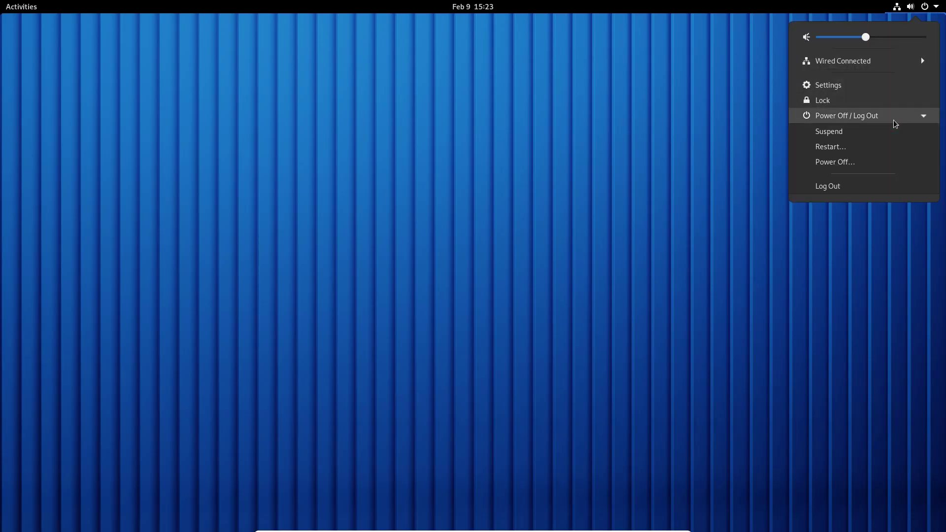
{"action": "left_click", "coordinate": [855, 167]}
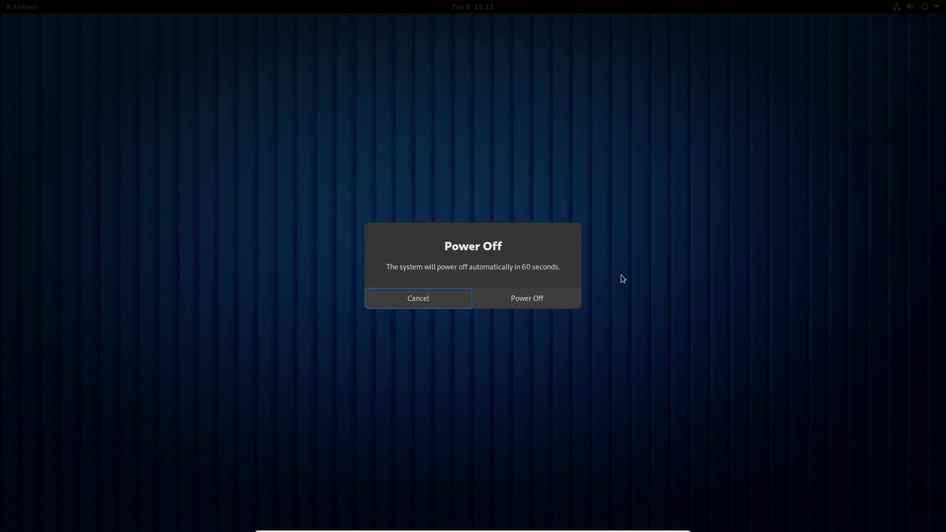
{"action": "left_click", "coordinate": [546, 298]}
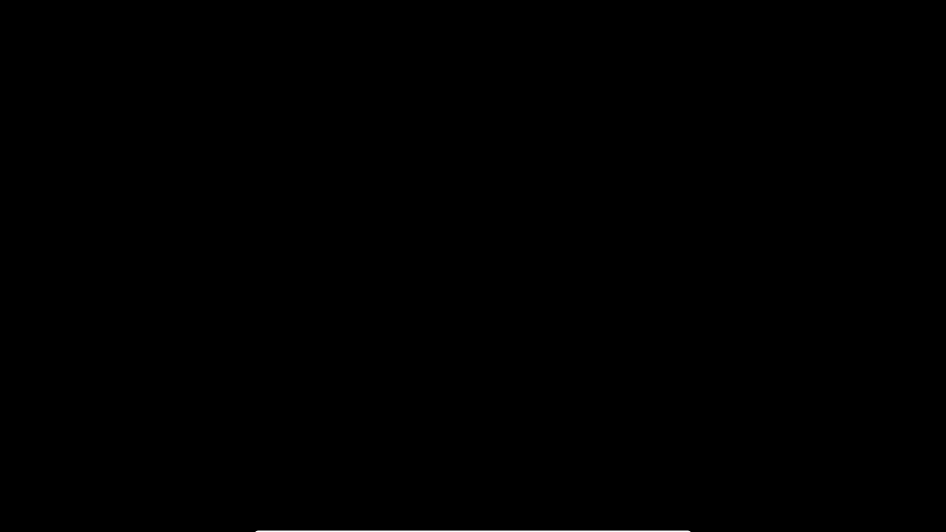